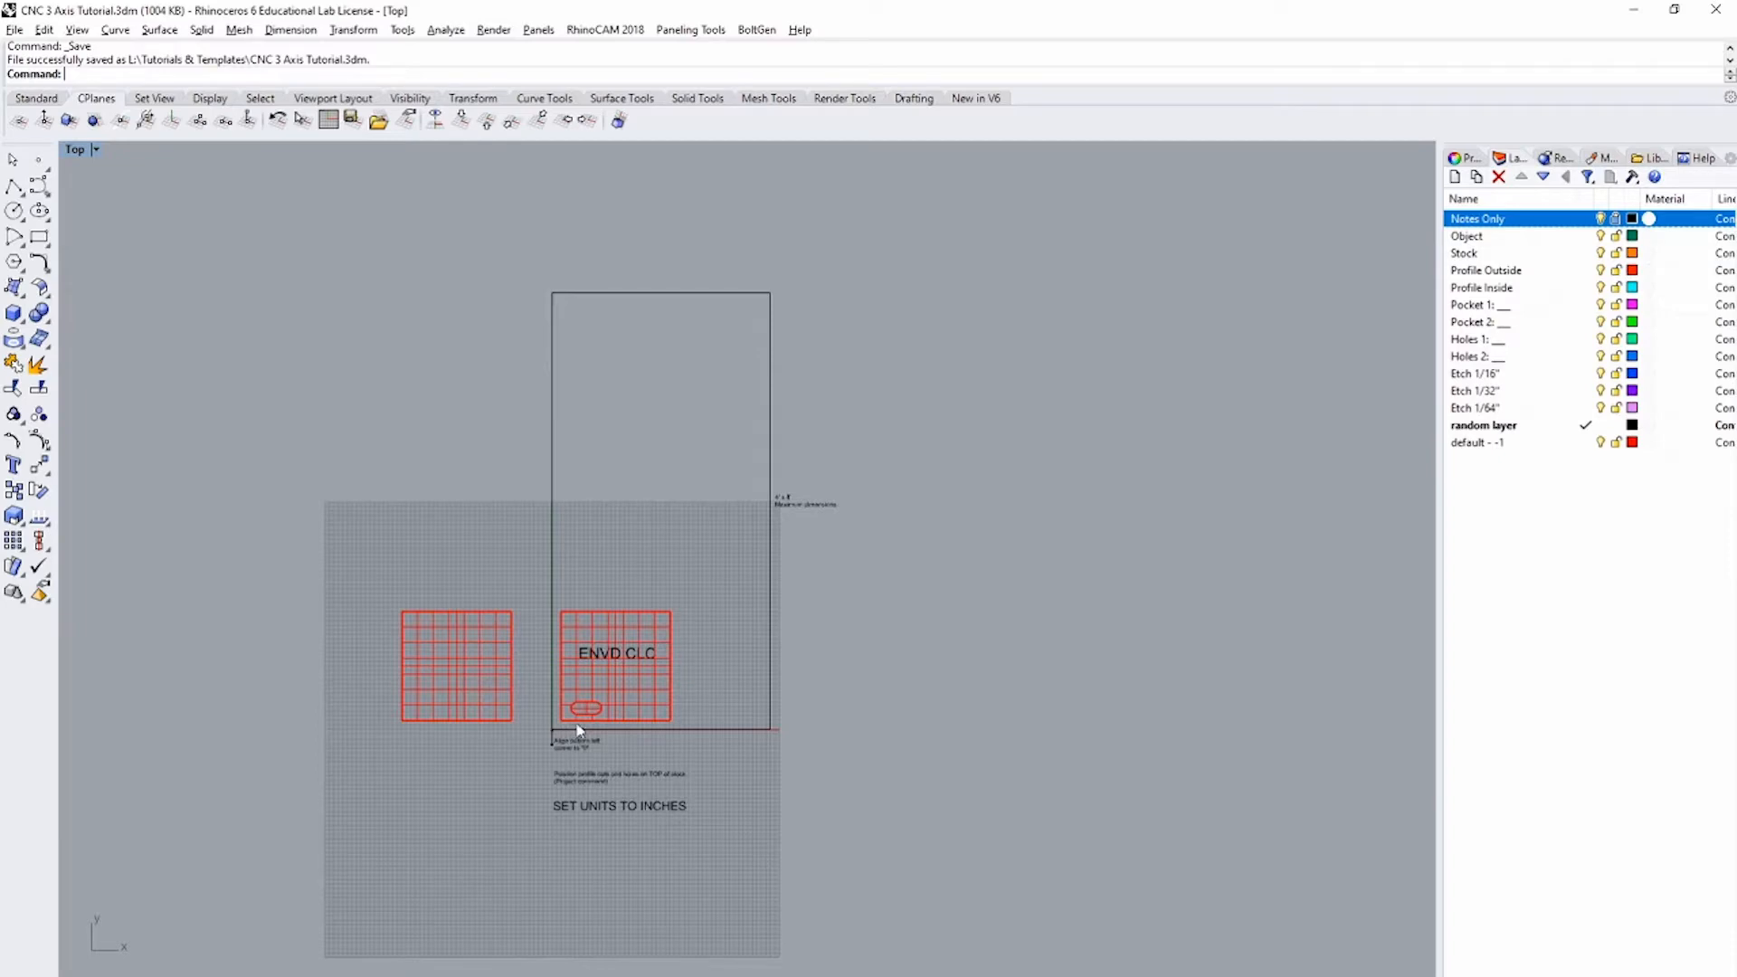
Step: Examine the placement of the ENVD CLC part relative to the origin corner from above and in perspective
click(574, 721)
scroll(575, 721, up, 2)
key(Escape)
scroll(571, 714, up, 10)
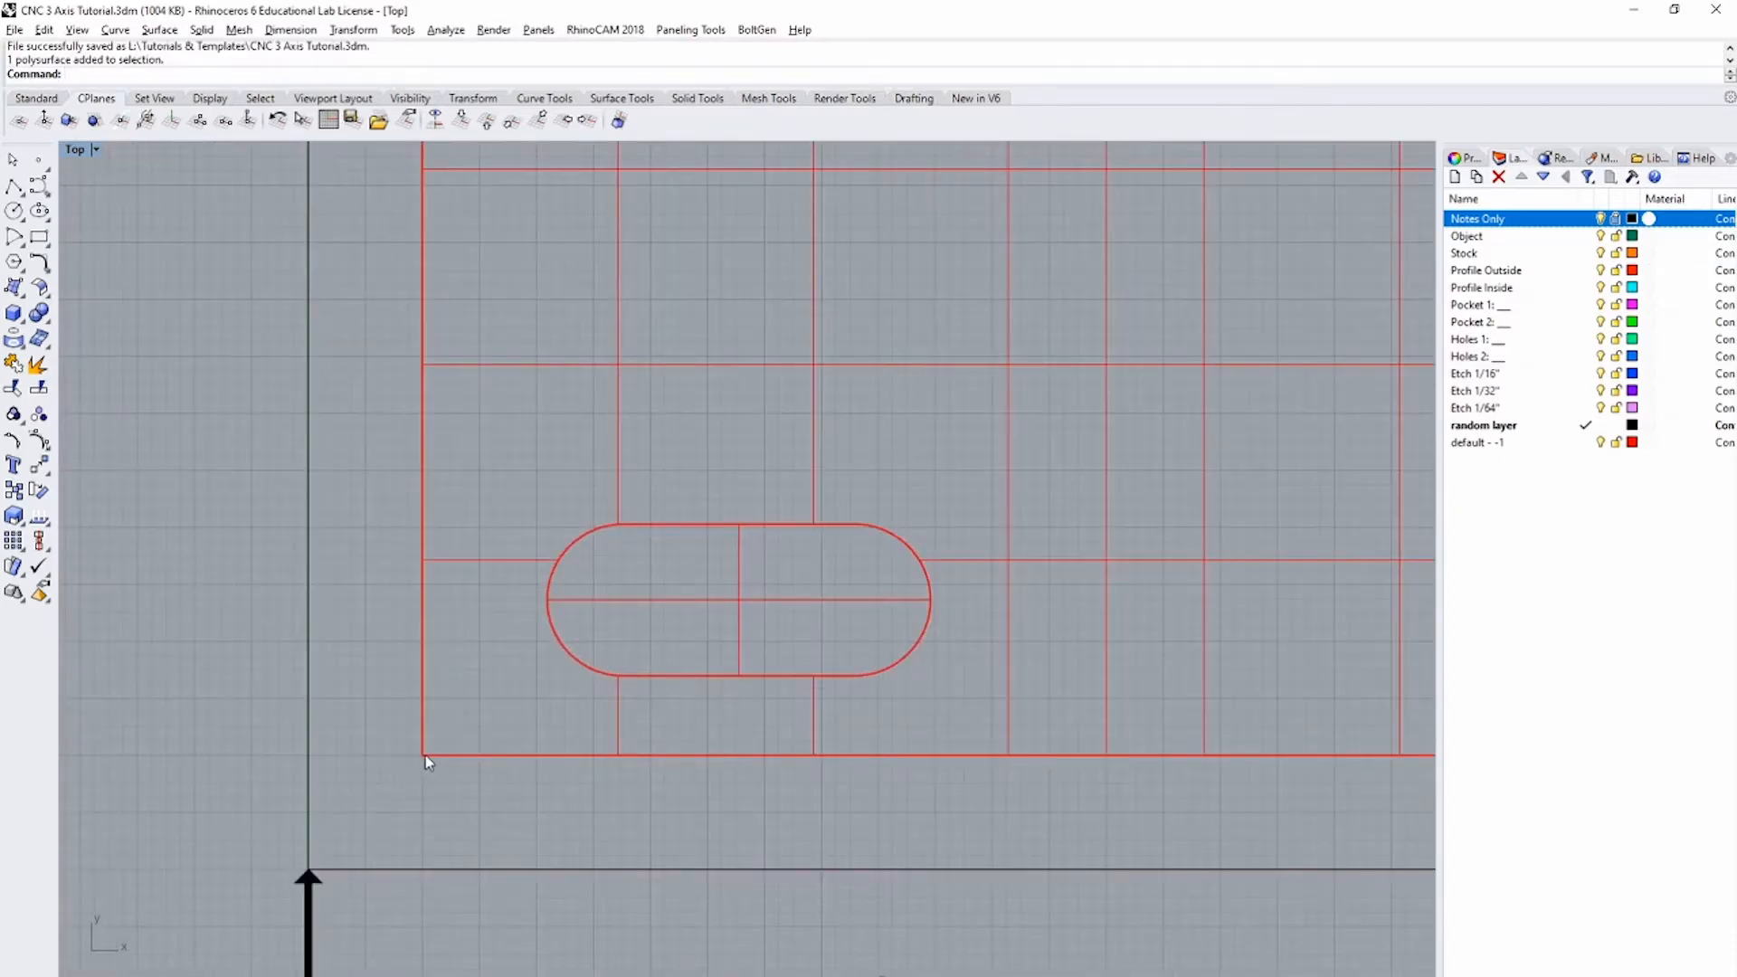
scroll(513, 809, down, 8)
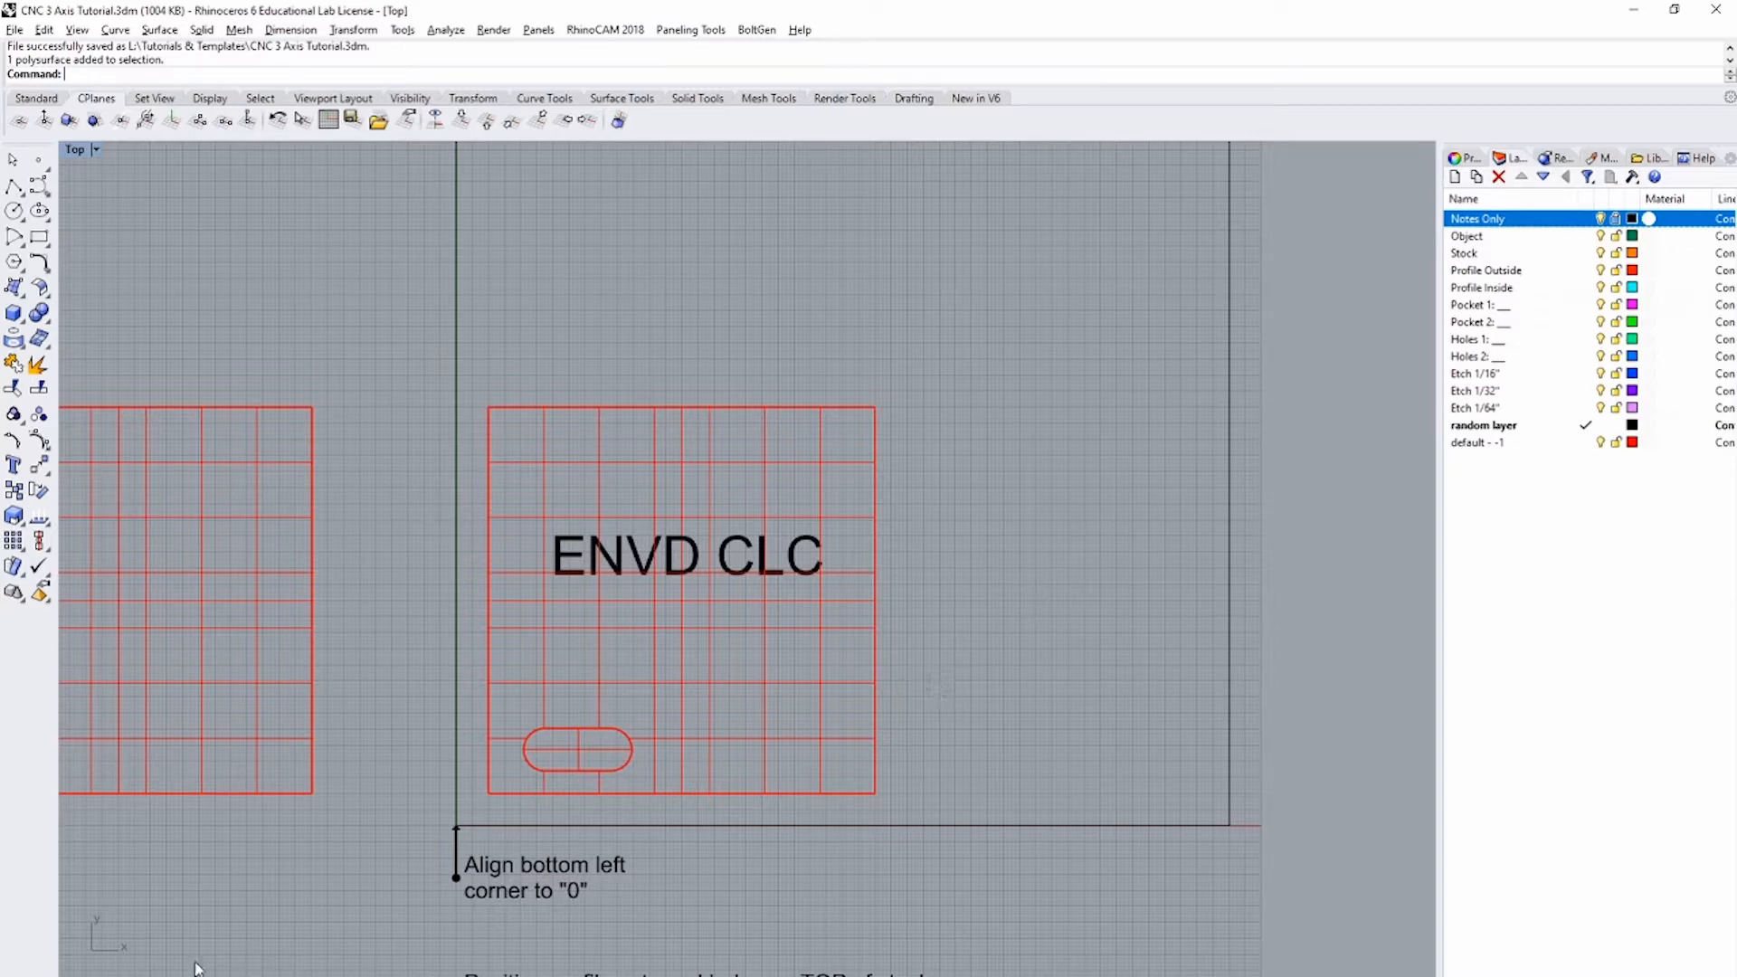
click(109, 975)
right_drag(599, 856, 454, 663)
scroll(452, 658, up, 5)
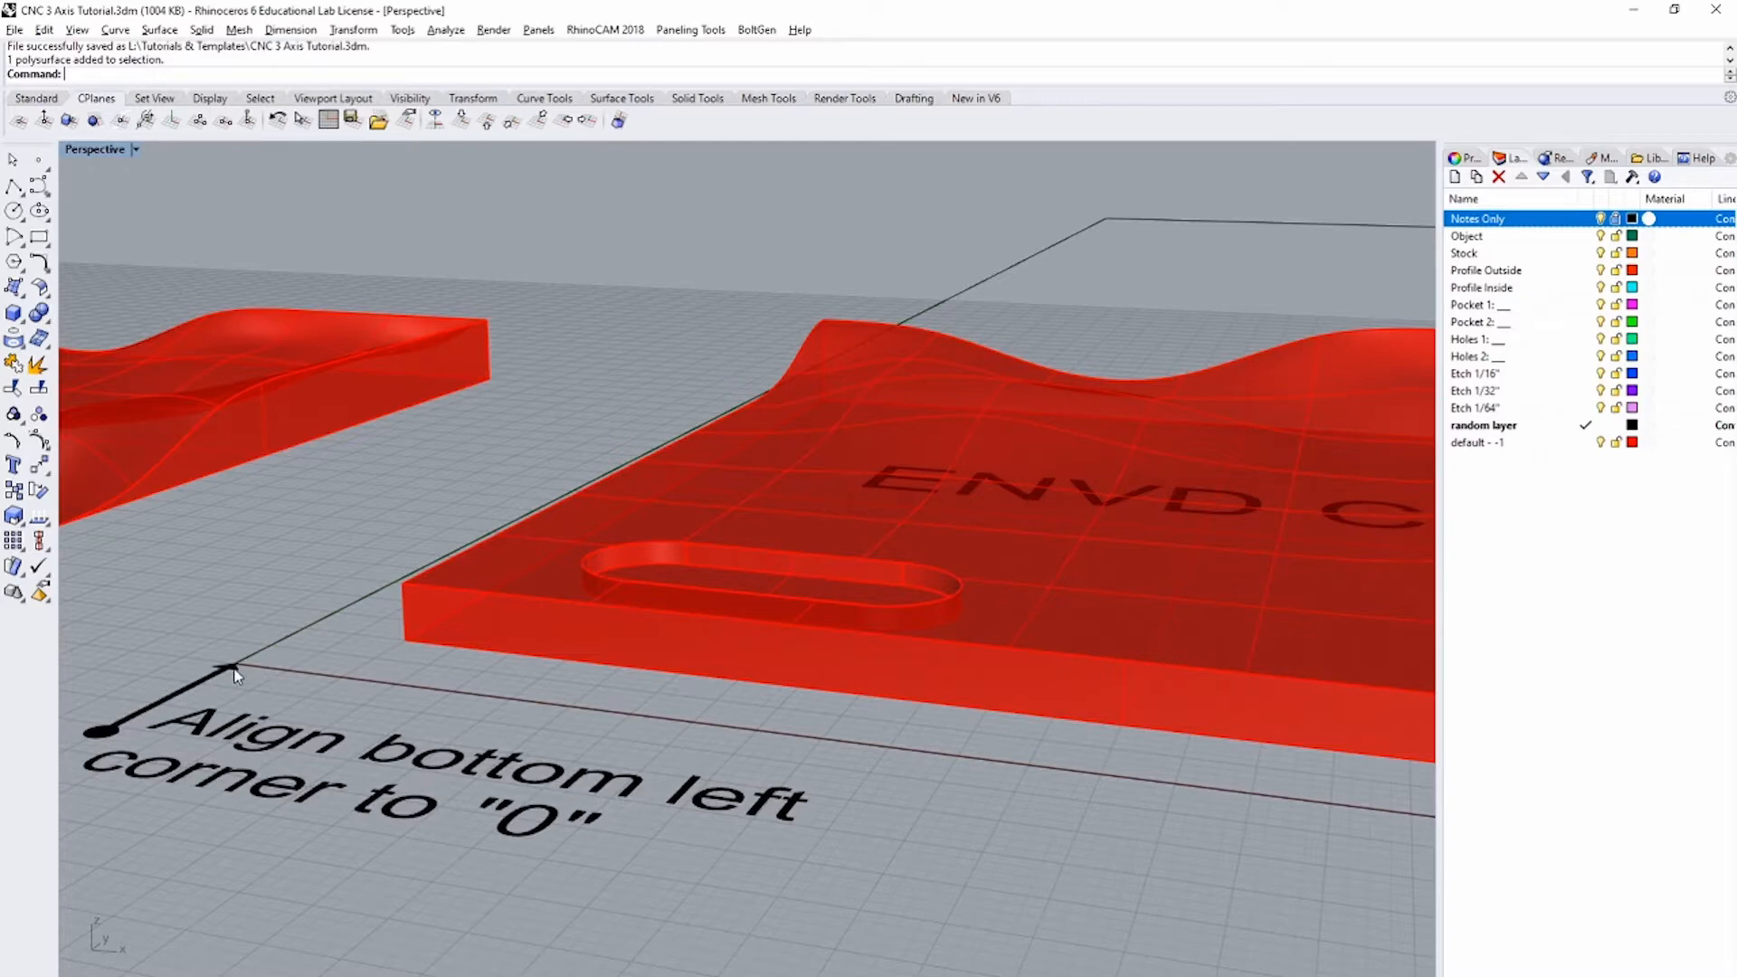
right_drag(233, 670, 324, 680)
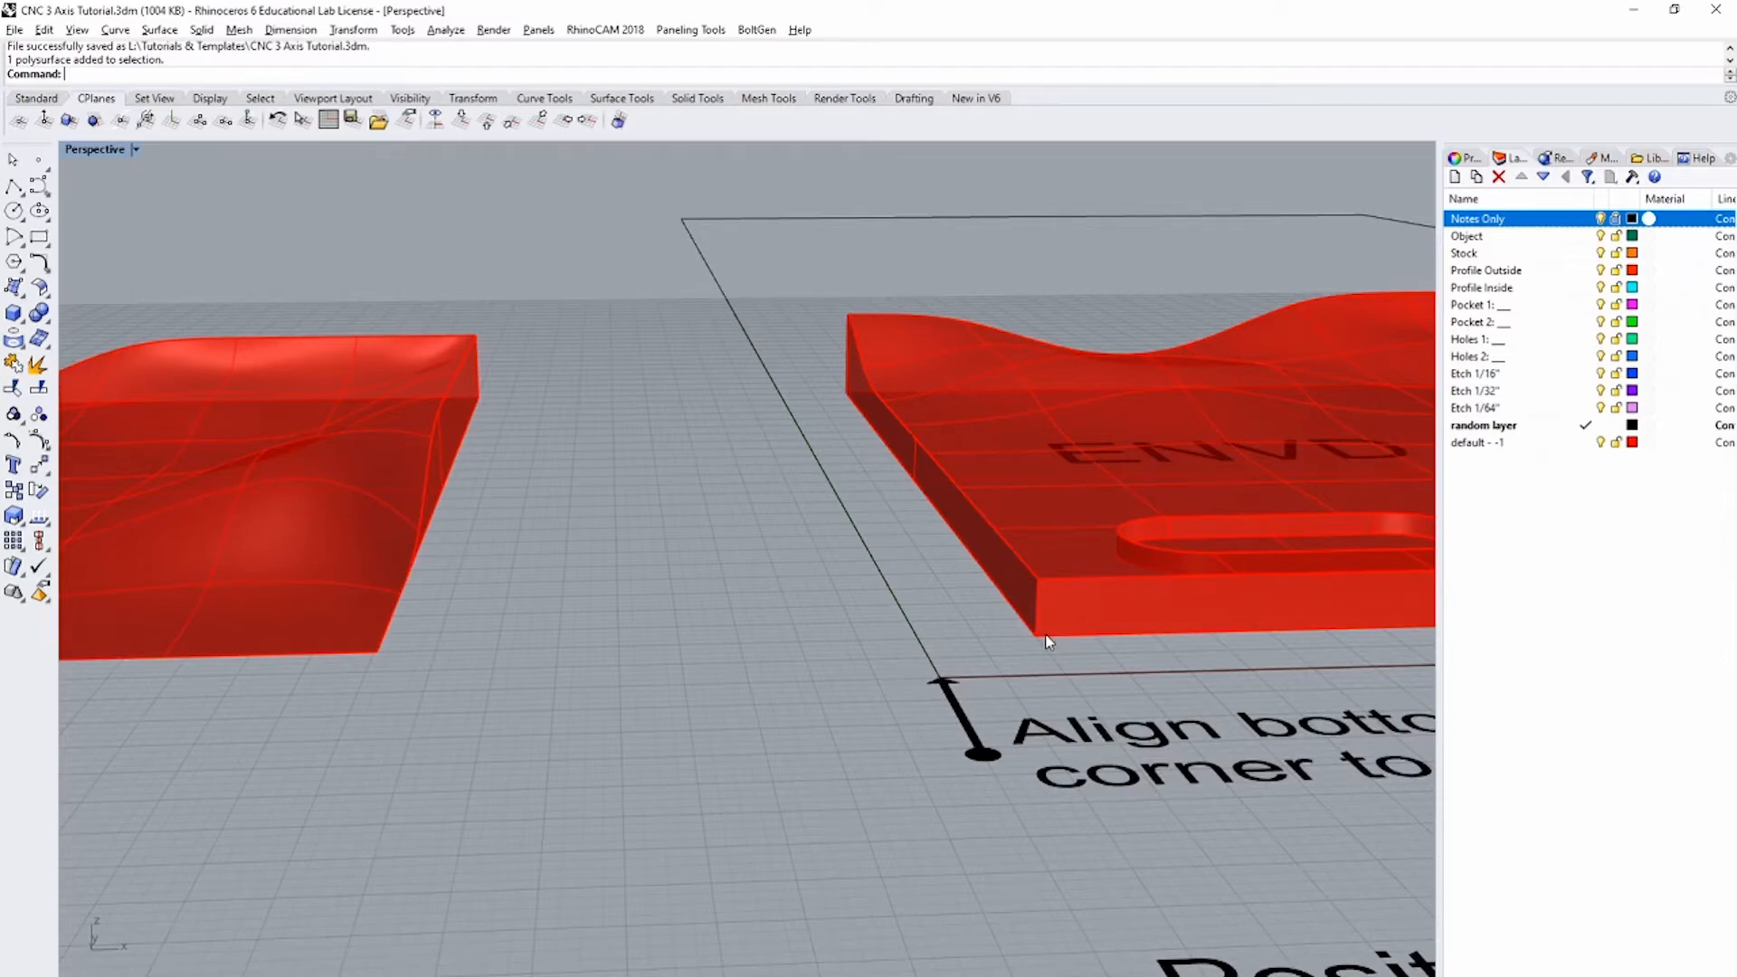
scroll(1047, 642, down, 3)
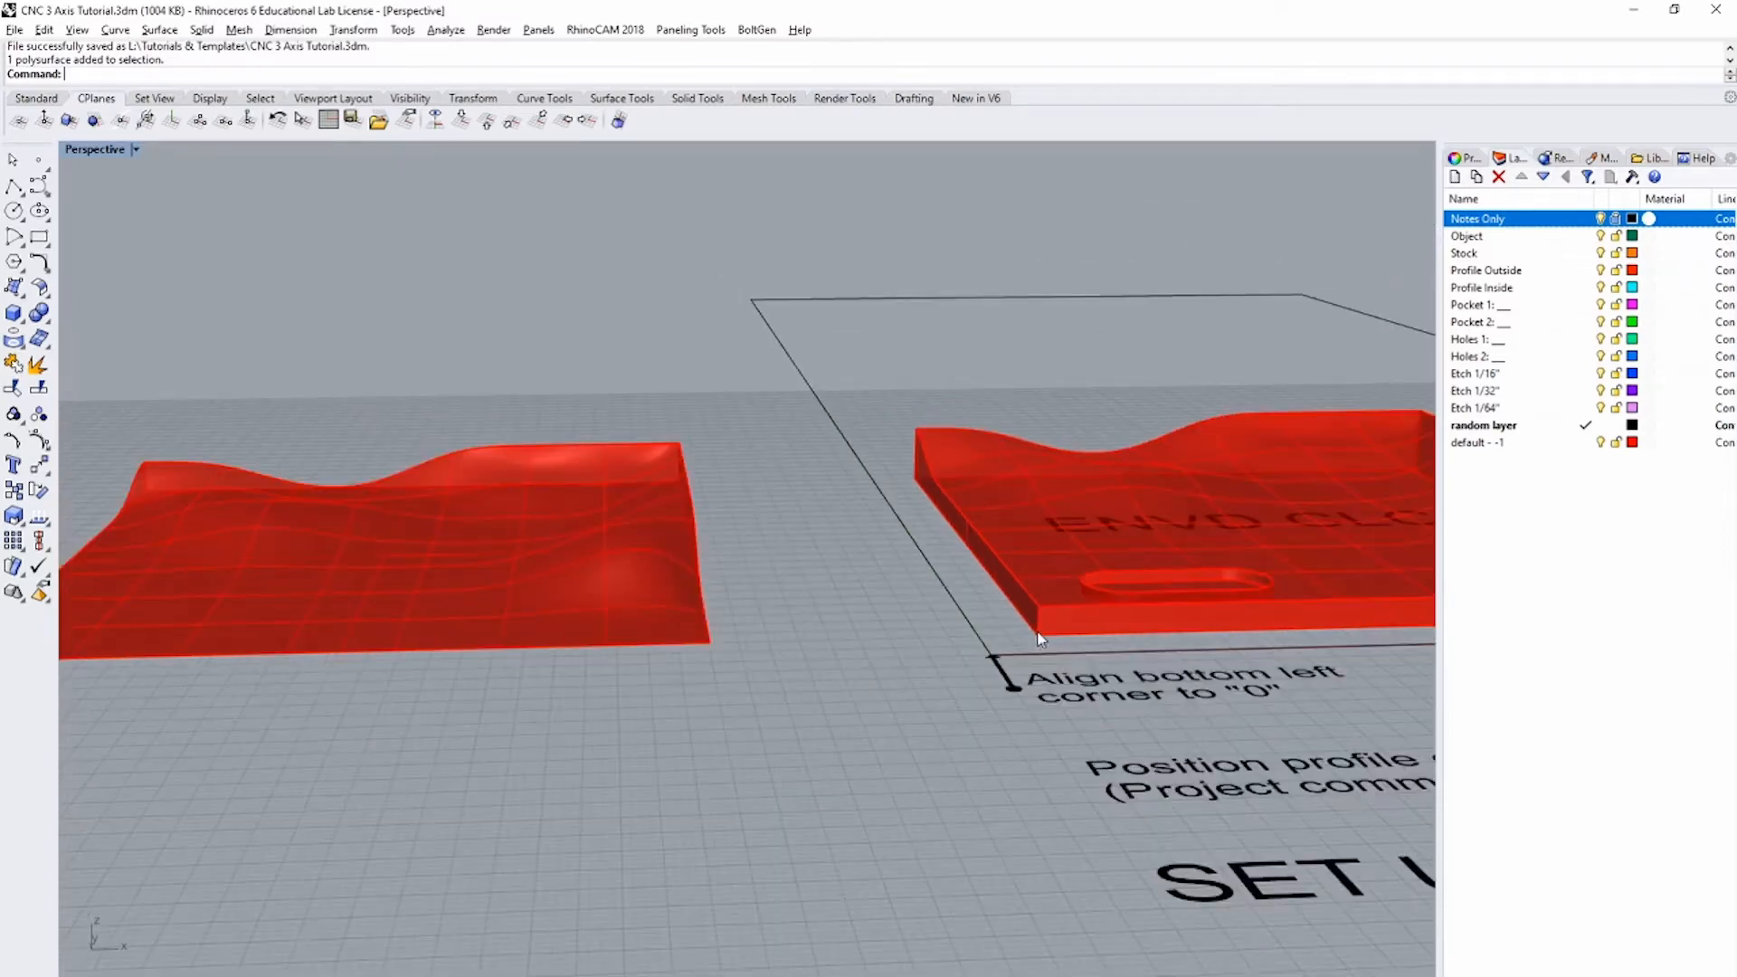
shift+right_drag(1039, 633, 784, 656)
scroll(783, 657, down, 2)
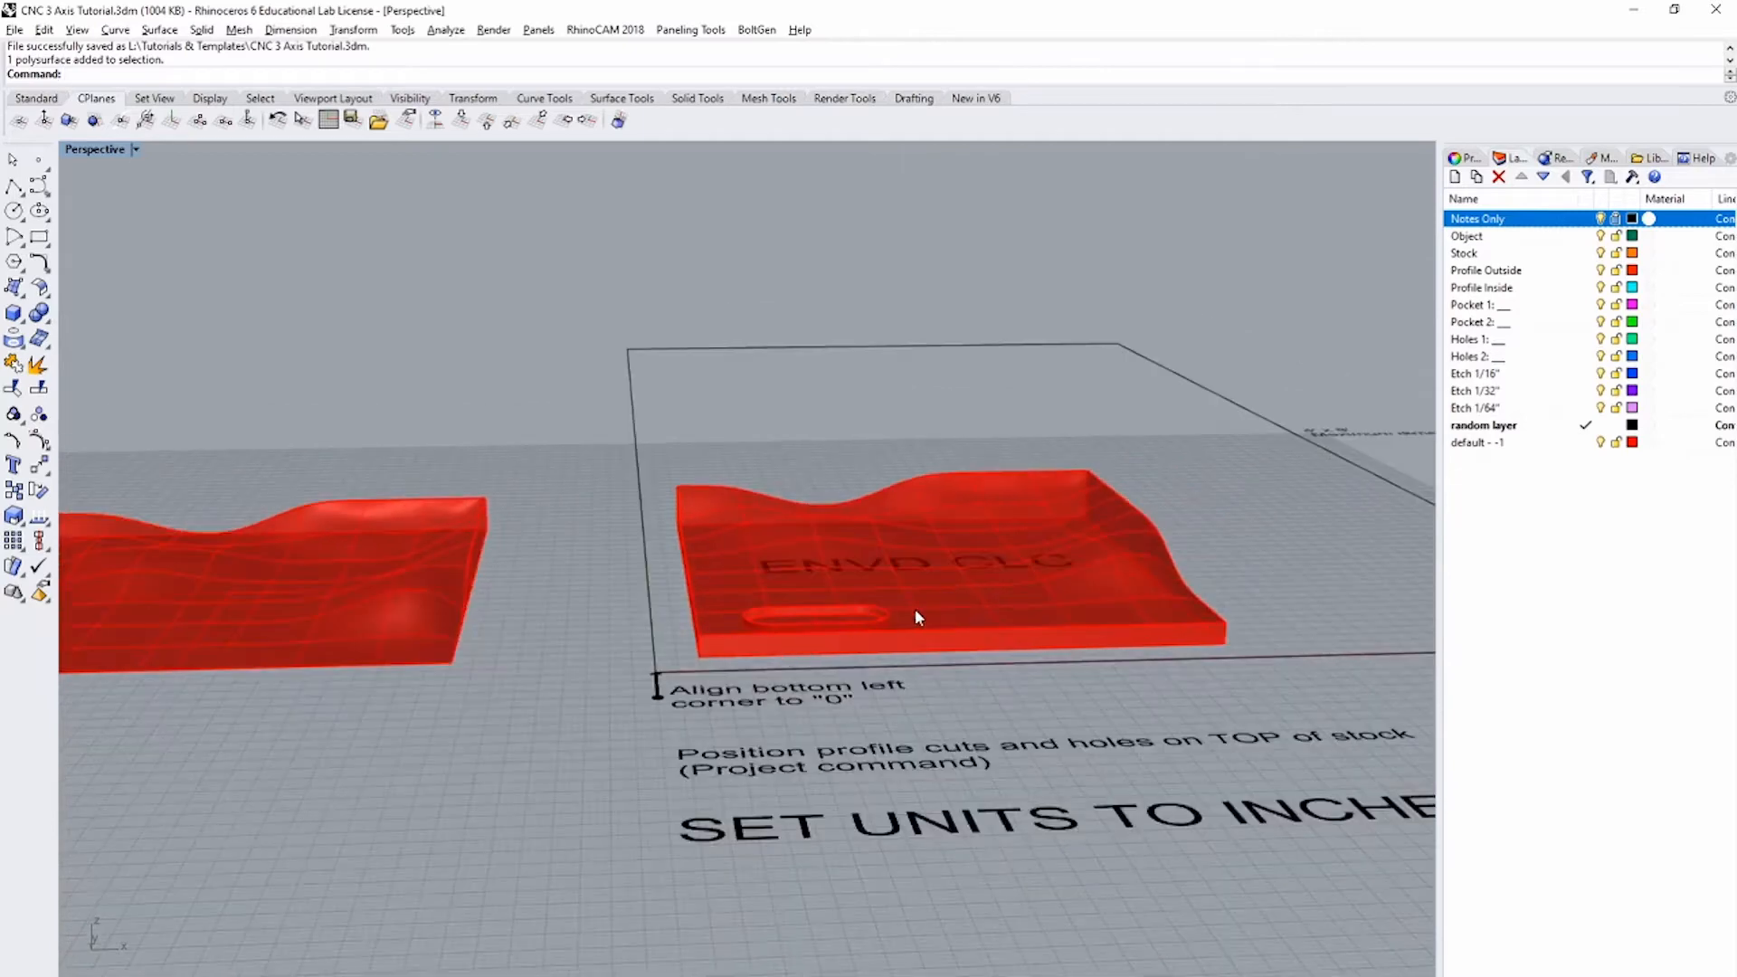
Step: Move both wavy solids onto the Object layer and clear the selection
click(1467, 236)
click(1122, 601)
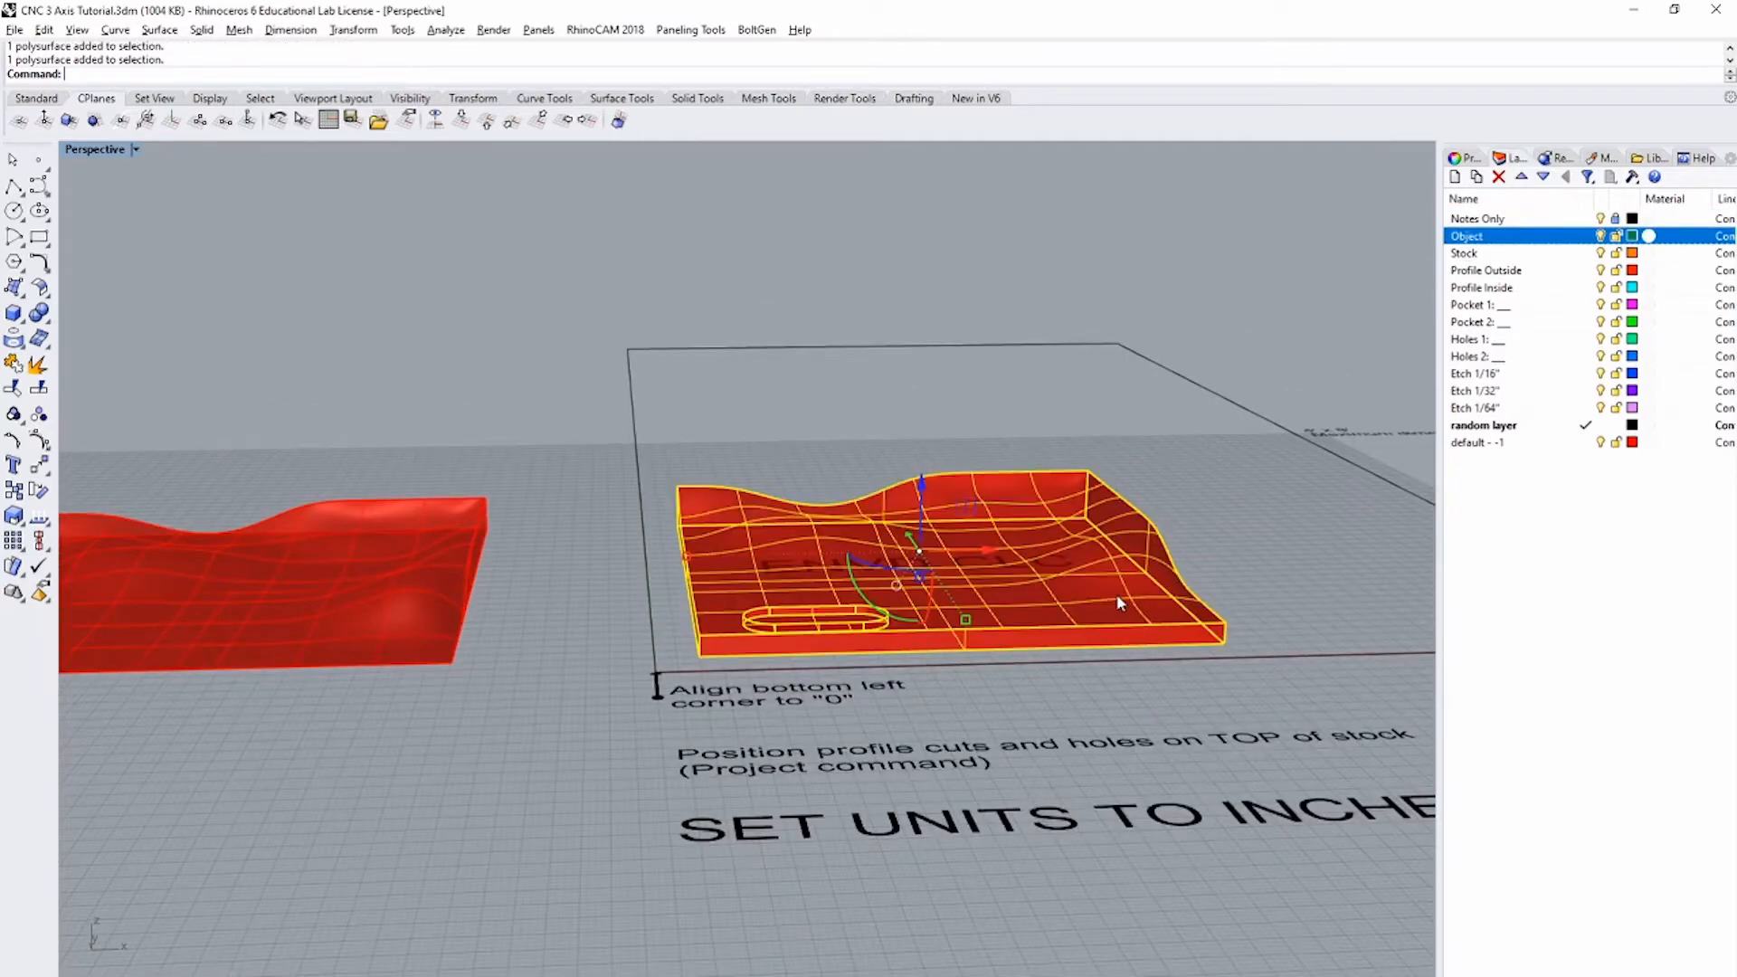
shift+click(367, 604)
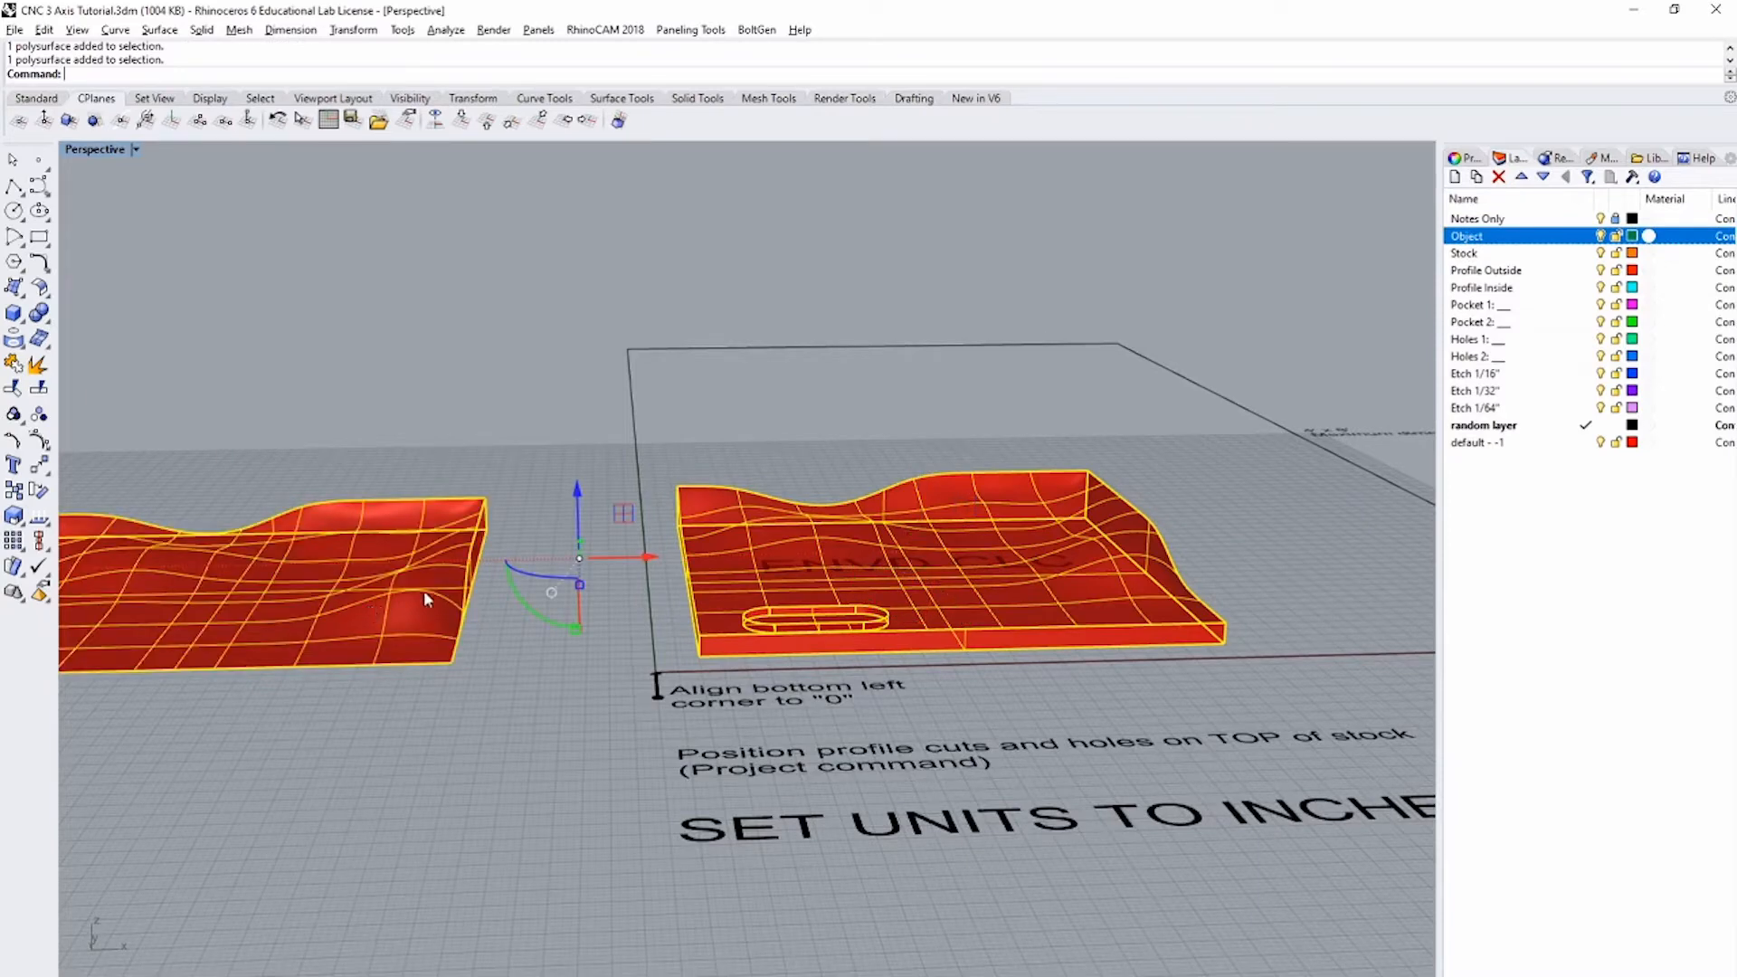
right_click(1511, 241)
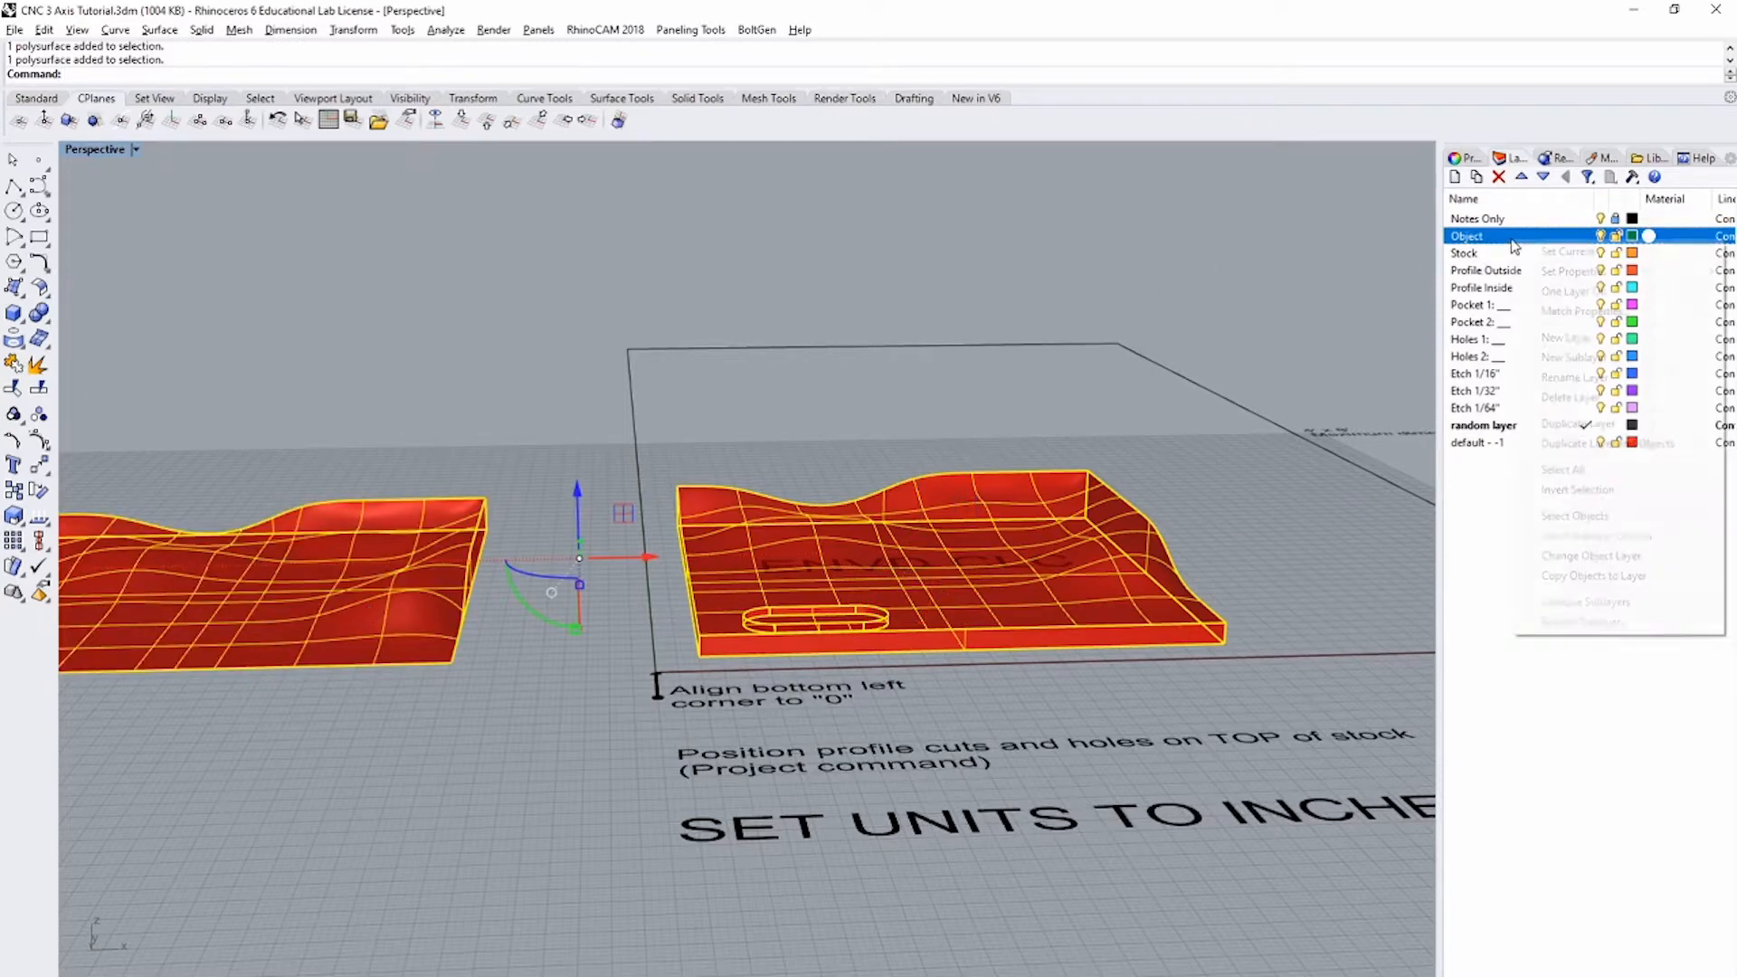
click(1582, 555)
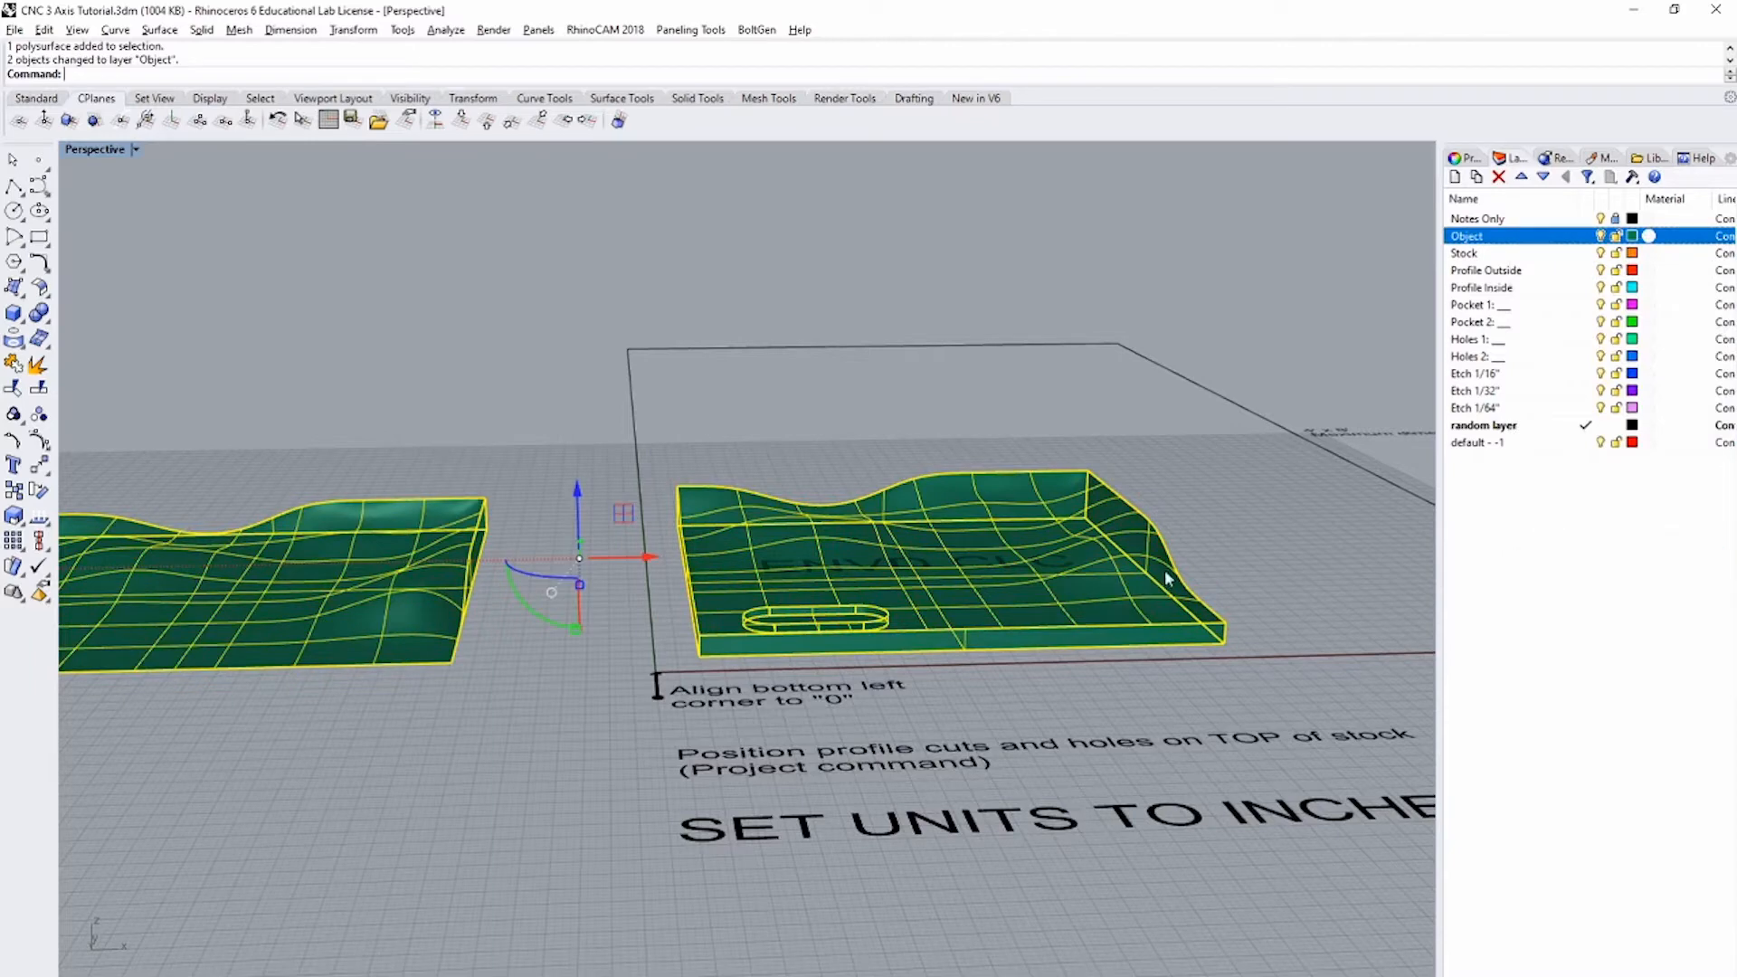
click(1254, 537)
Step: Draw a 28" square with its first corner at the origin (0) on the Stock layer
right_drag(899, 568, 869, 593)
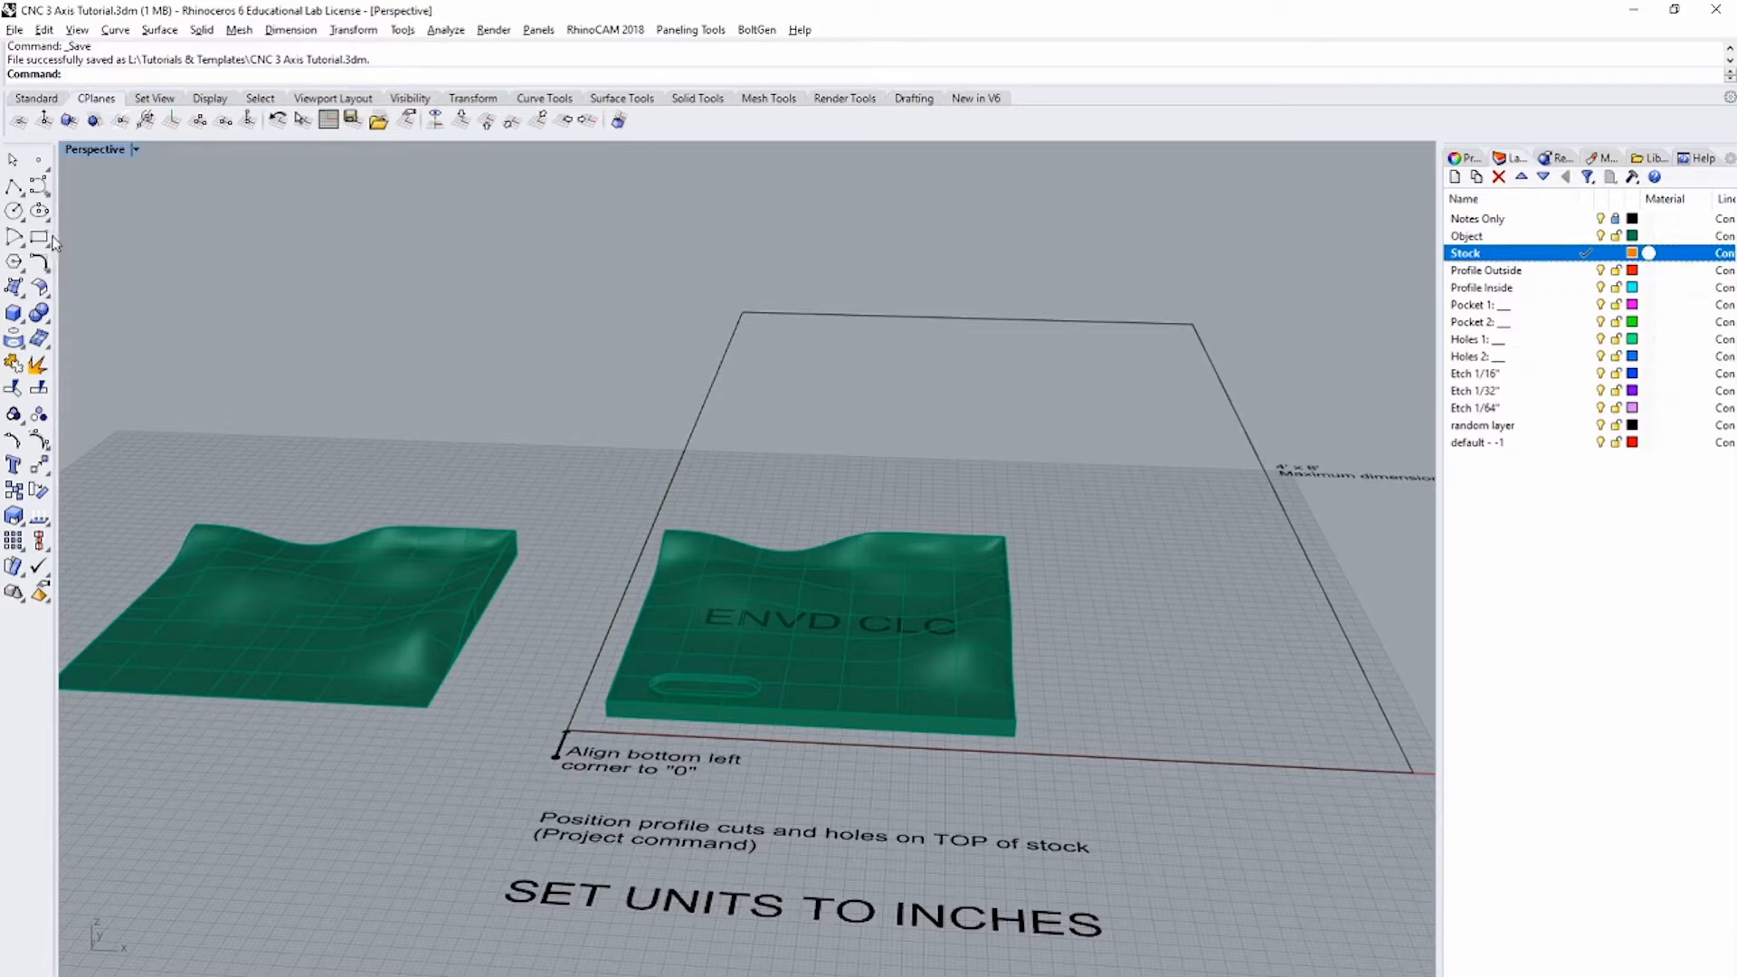
text(Rectangle)
key(Return)
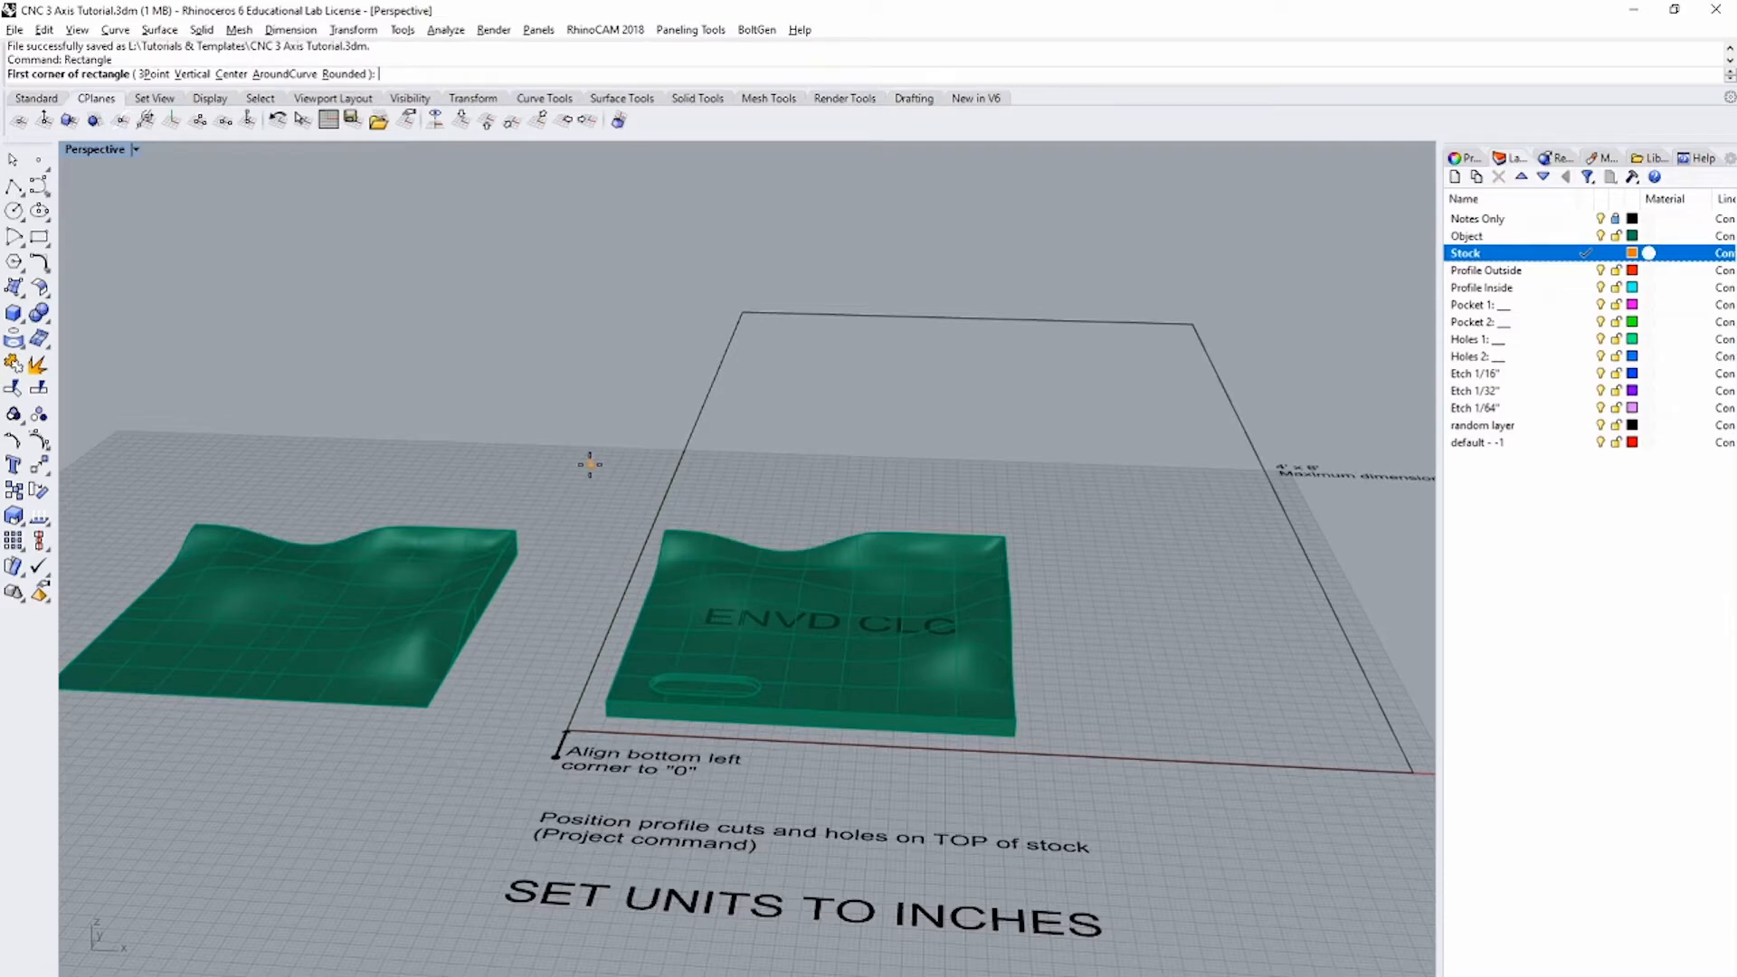
text(0)
key(Return)
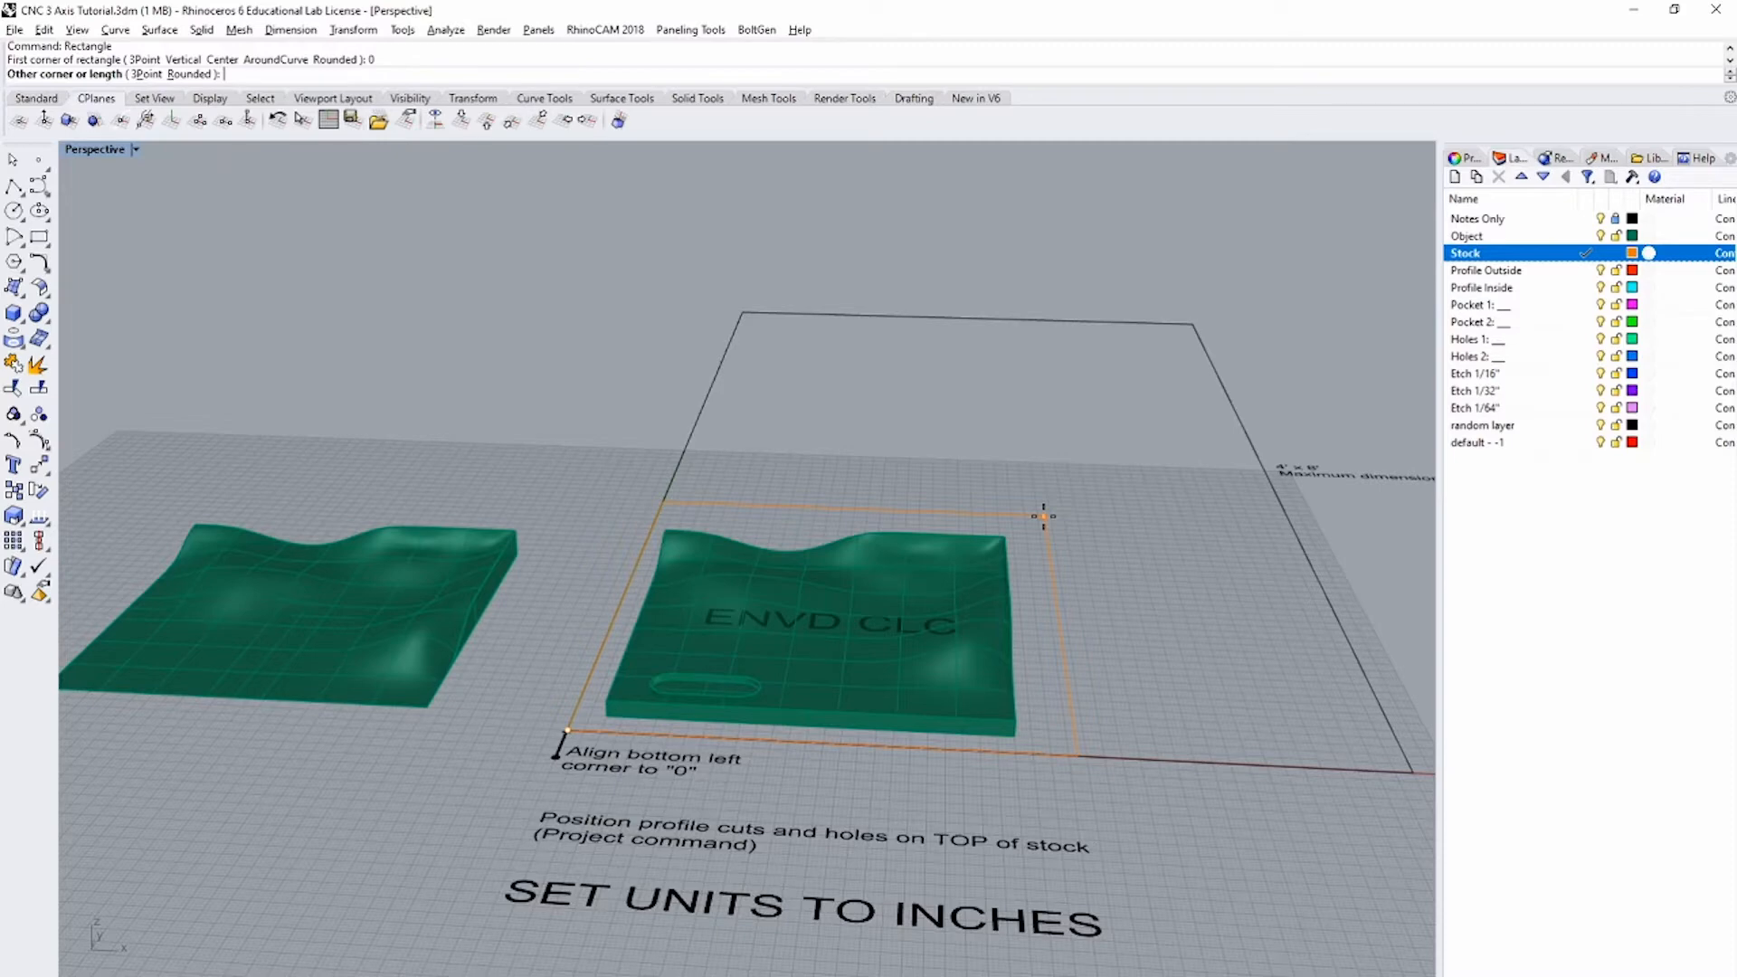
text(28)
key(Return)
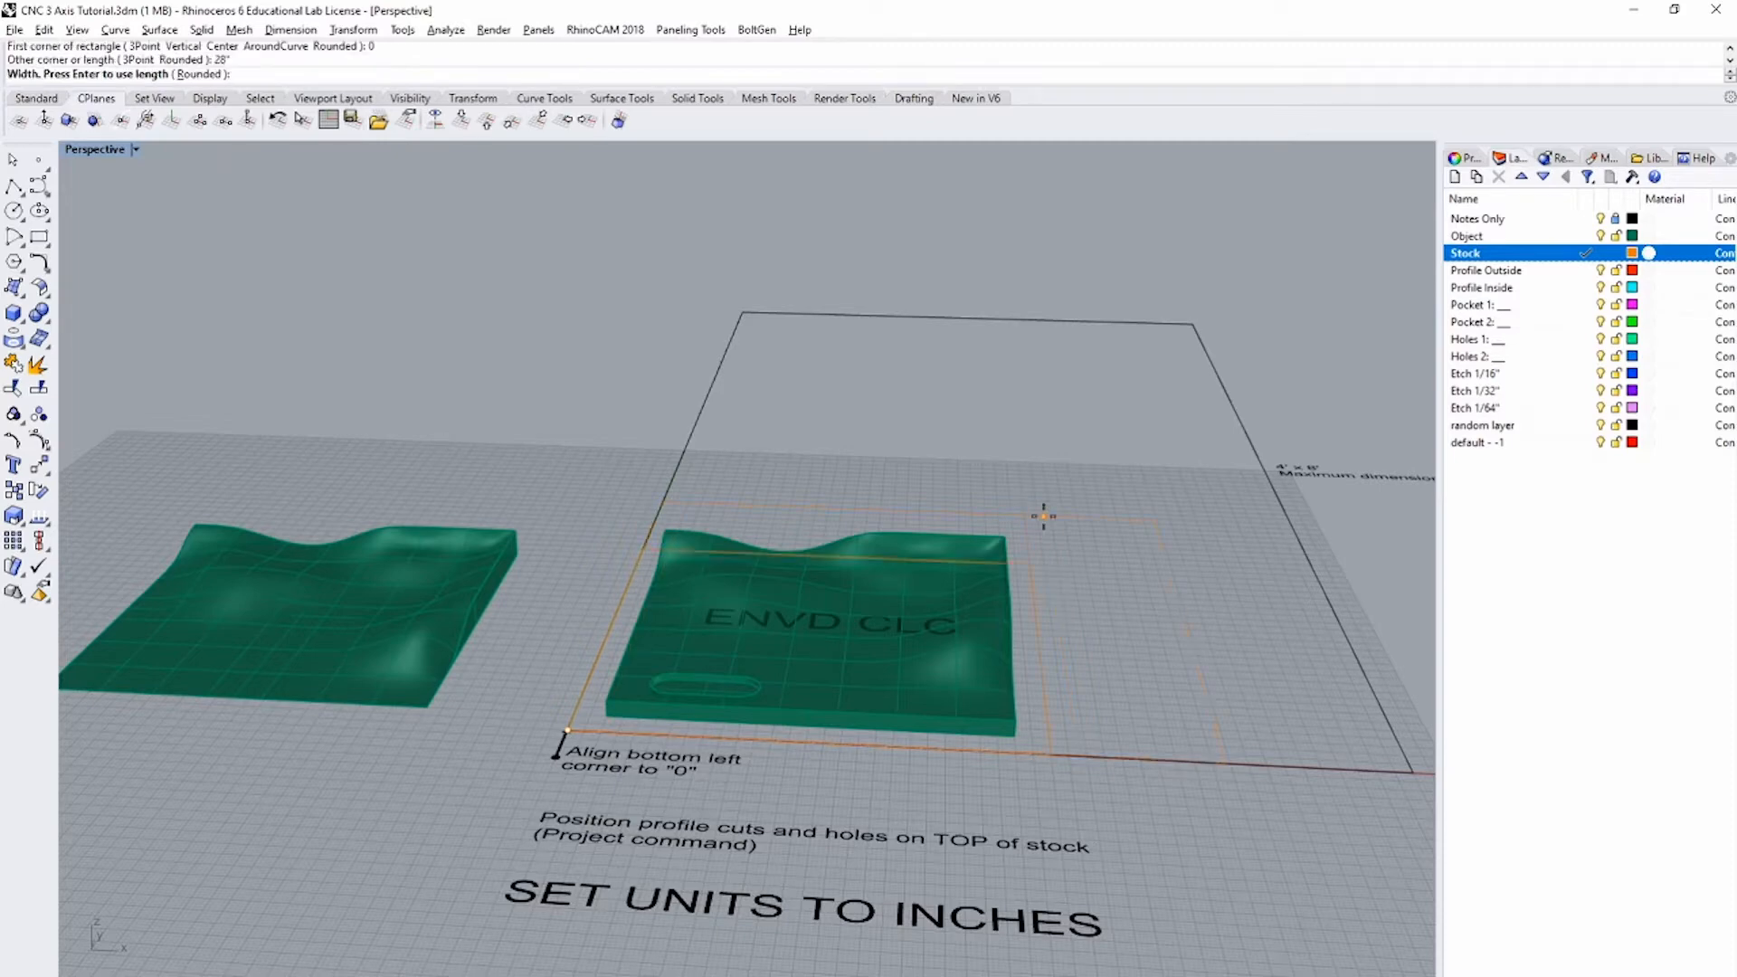
key(Return)
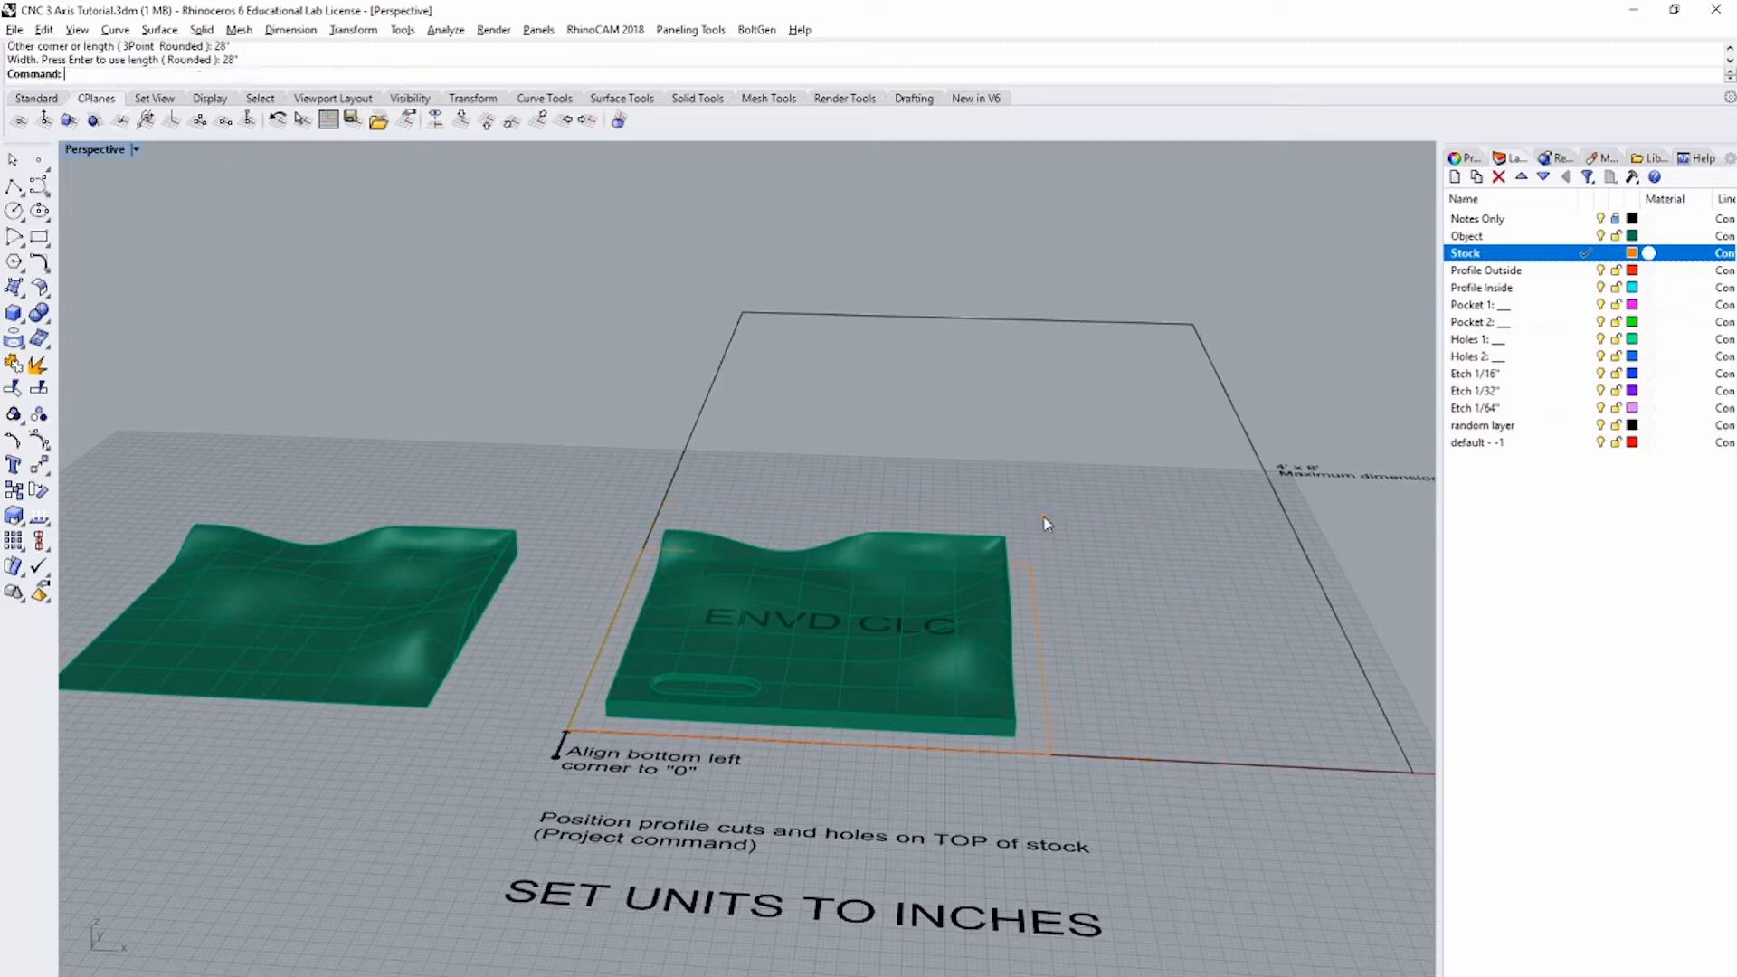
Step: Extrude the square stock outline 3" upward as a solid with ExtrudeCrv, working in the Front view
click(1034, 588)
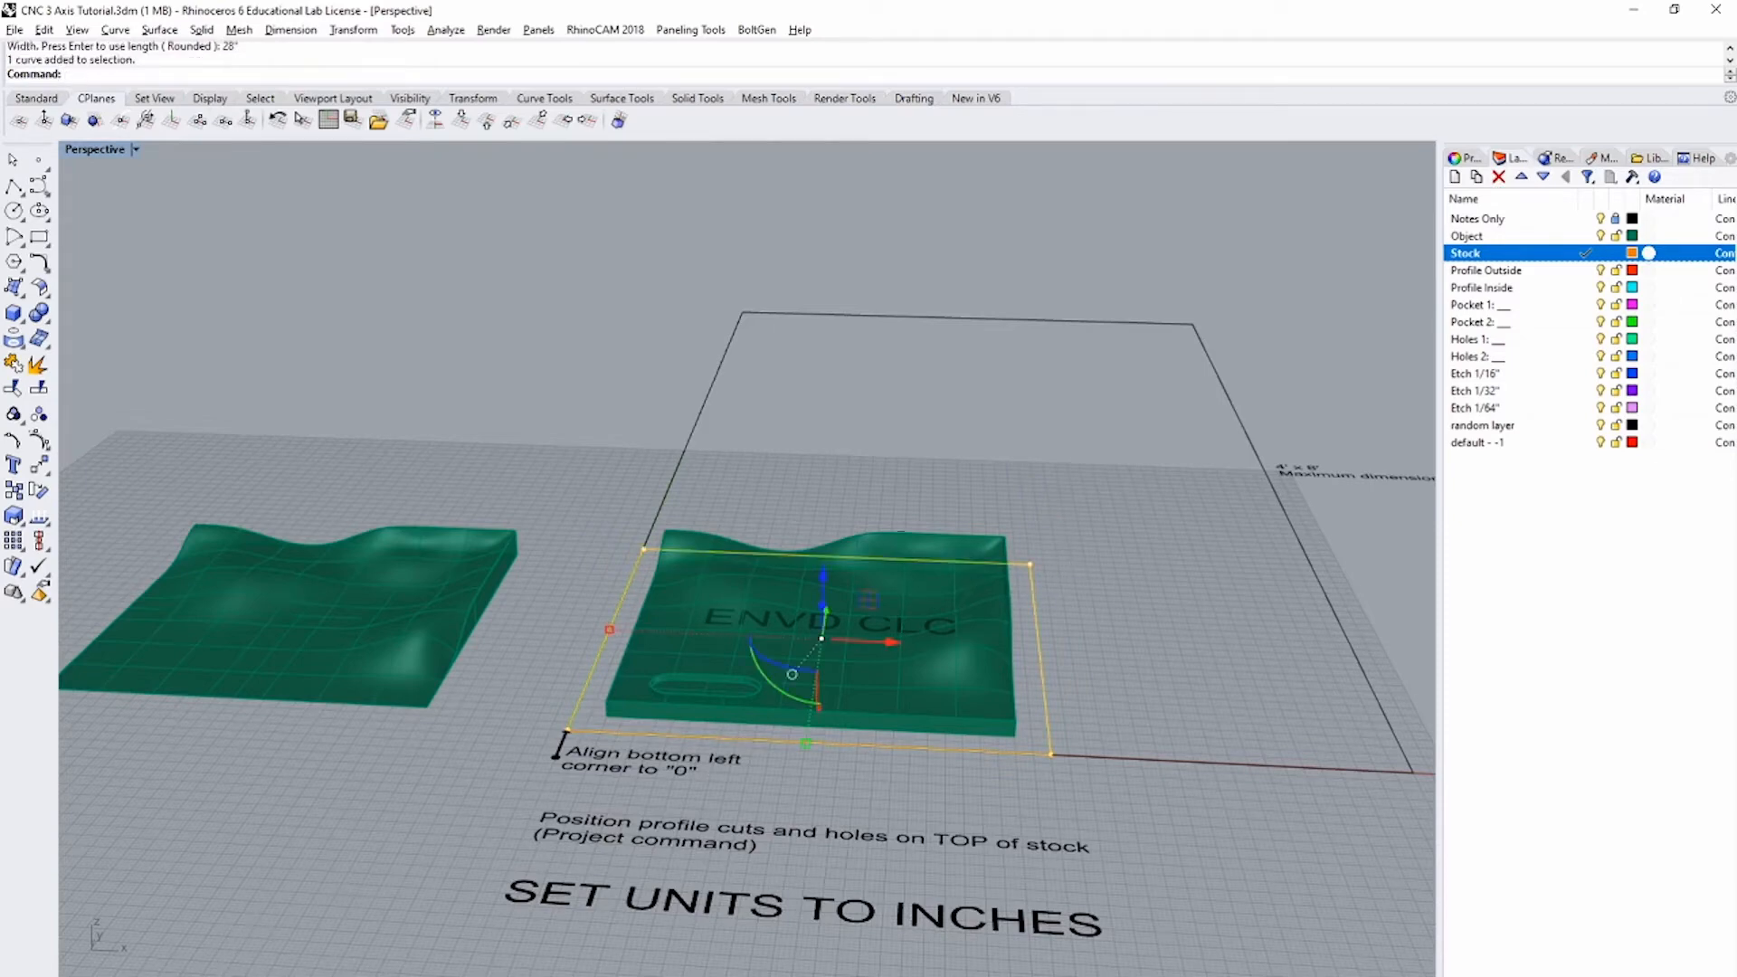
click(217, 975)
scroll(631, 713, down, 7)
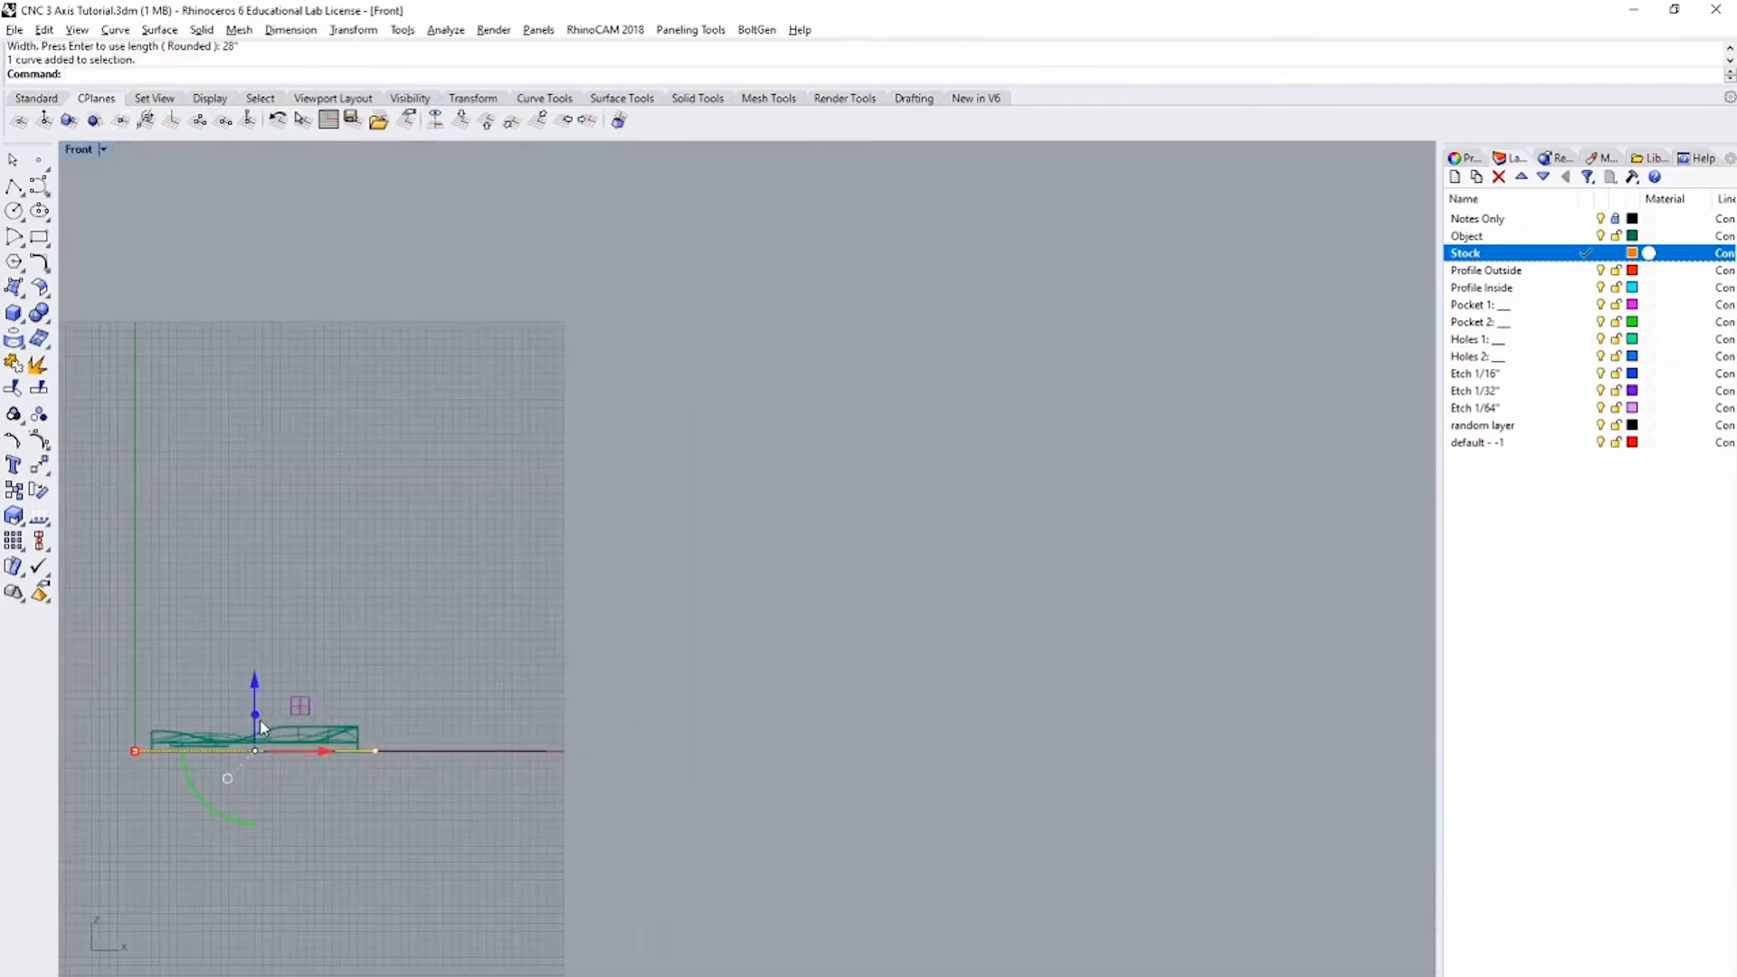
scroll(259, 722, up, 10)
scroll(336, 765, up, 2)
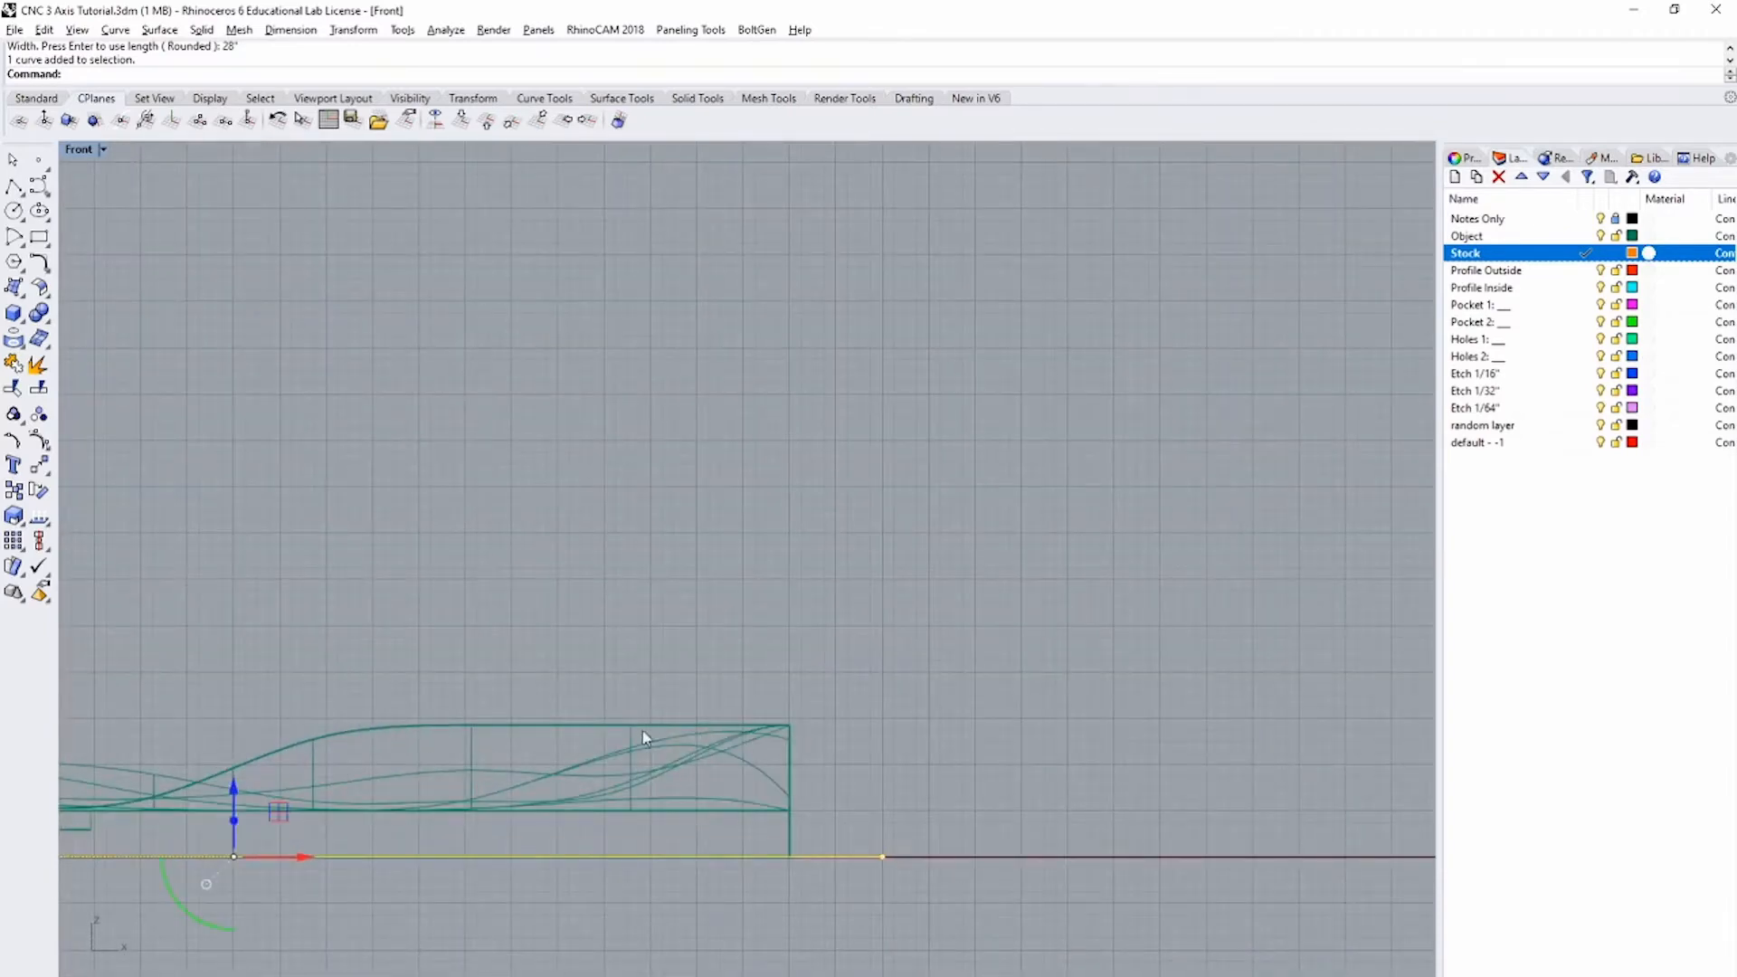
right_drag(643, 730, 882, 667)
scroll(879, 662, down, 2)
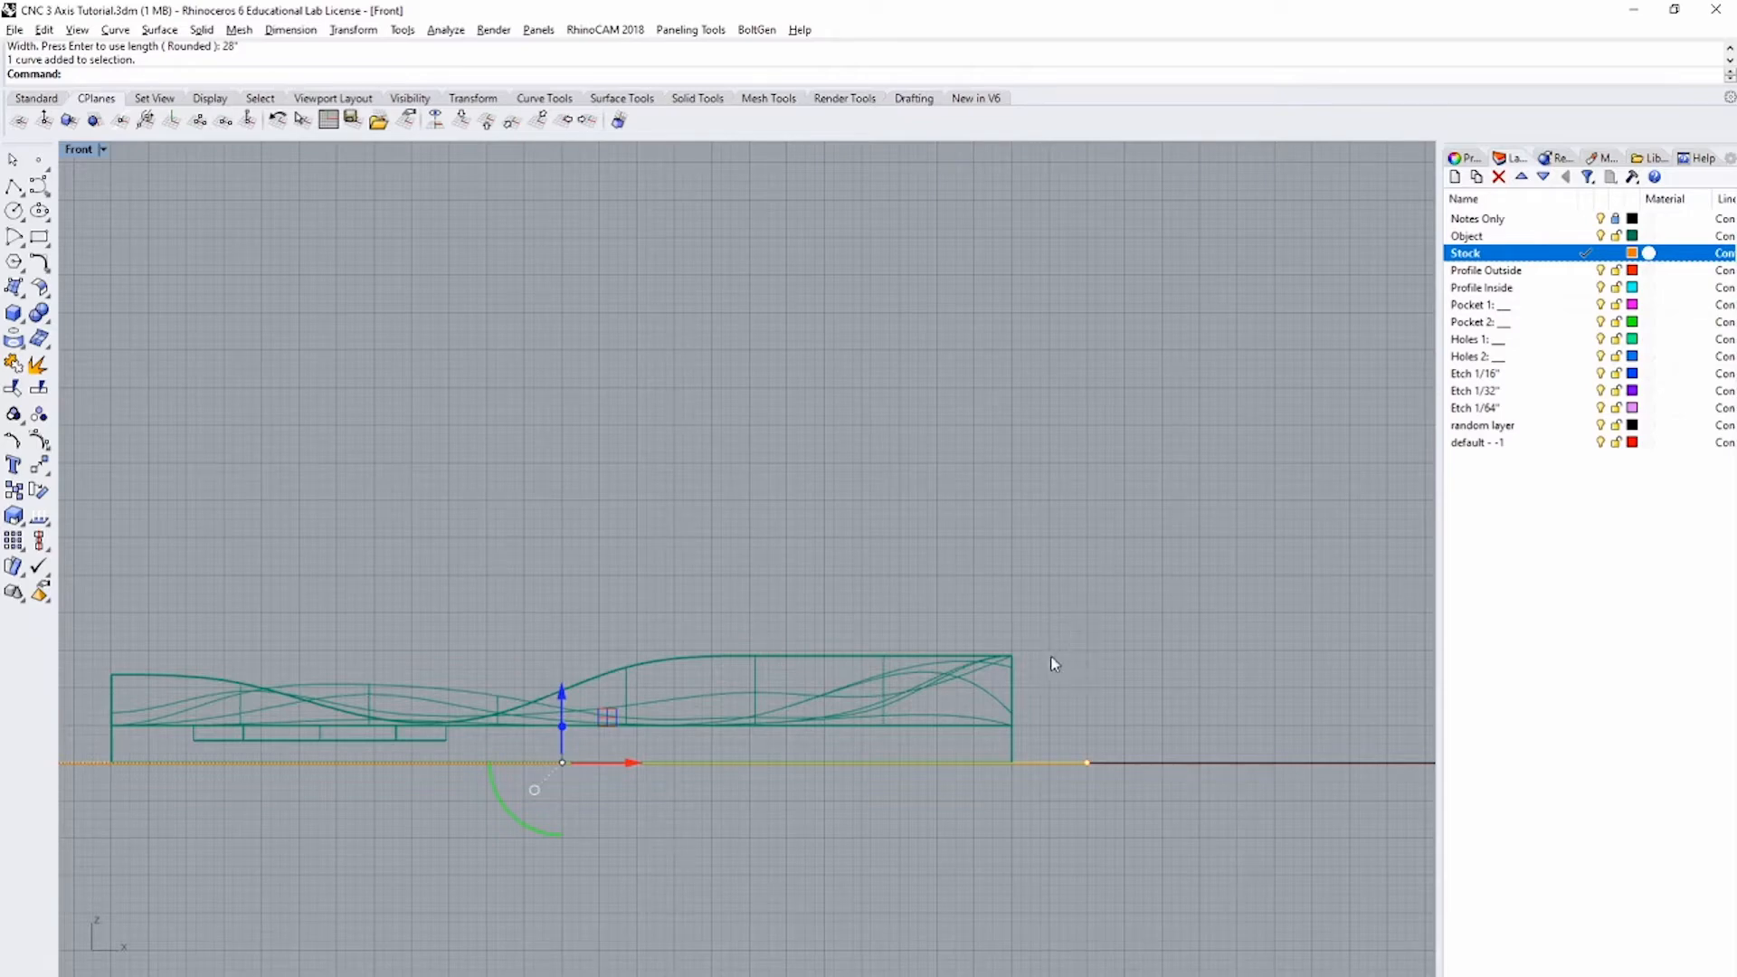
scroll(999, 659, up, 5)
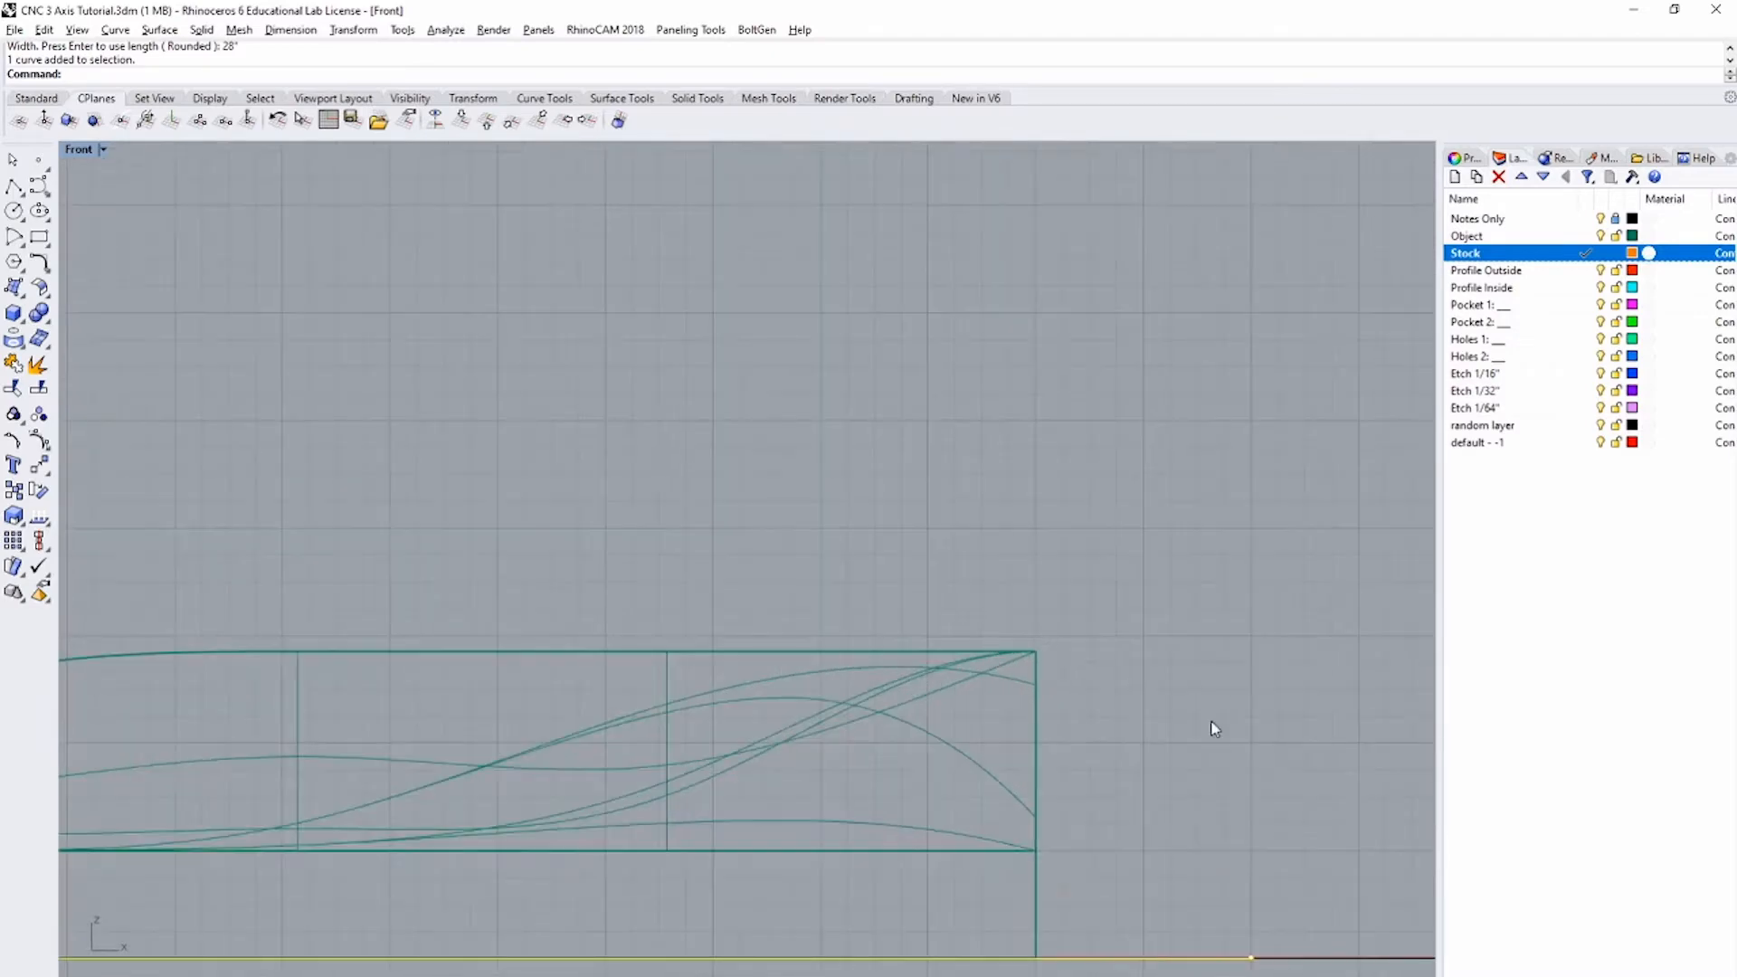
scroll(1213, 729, down, 3)
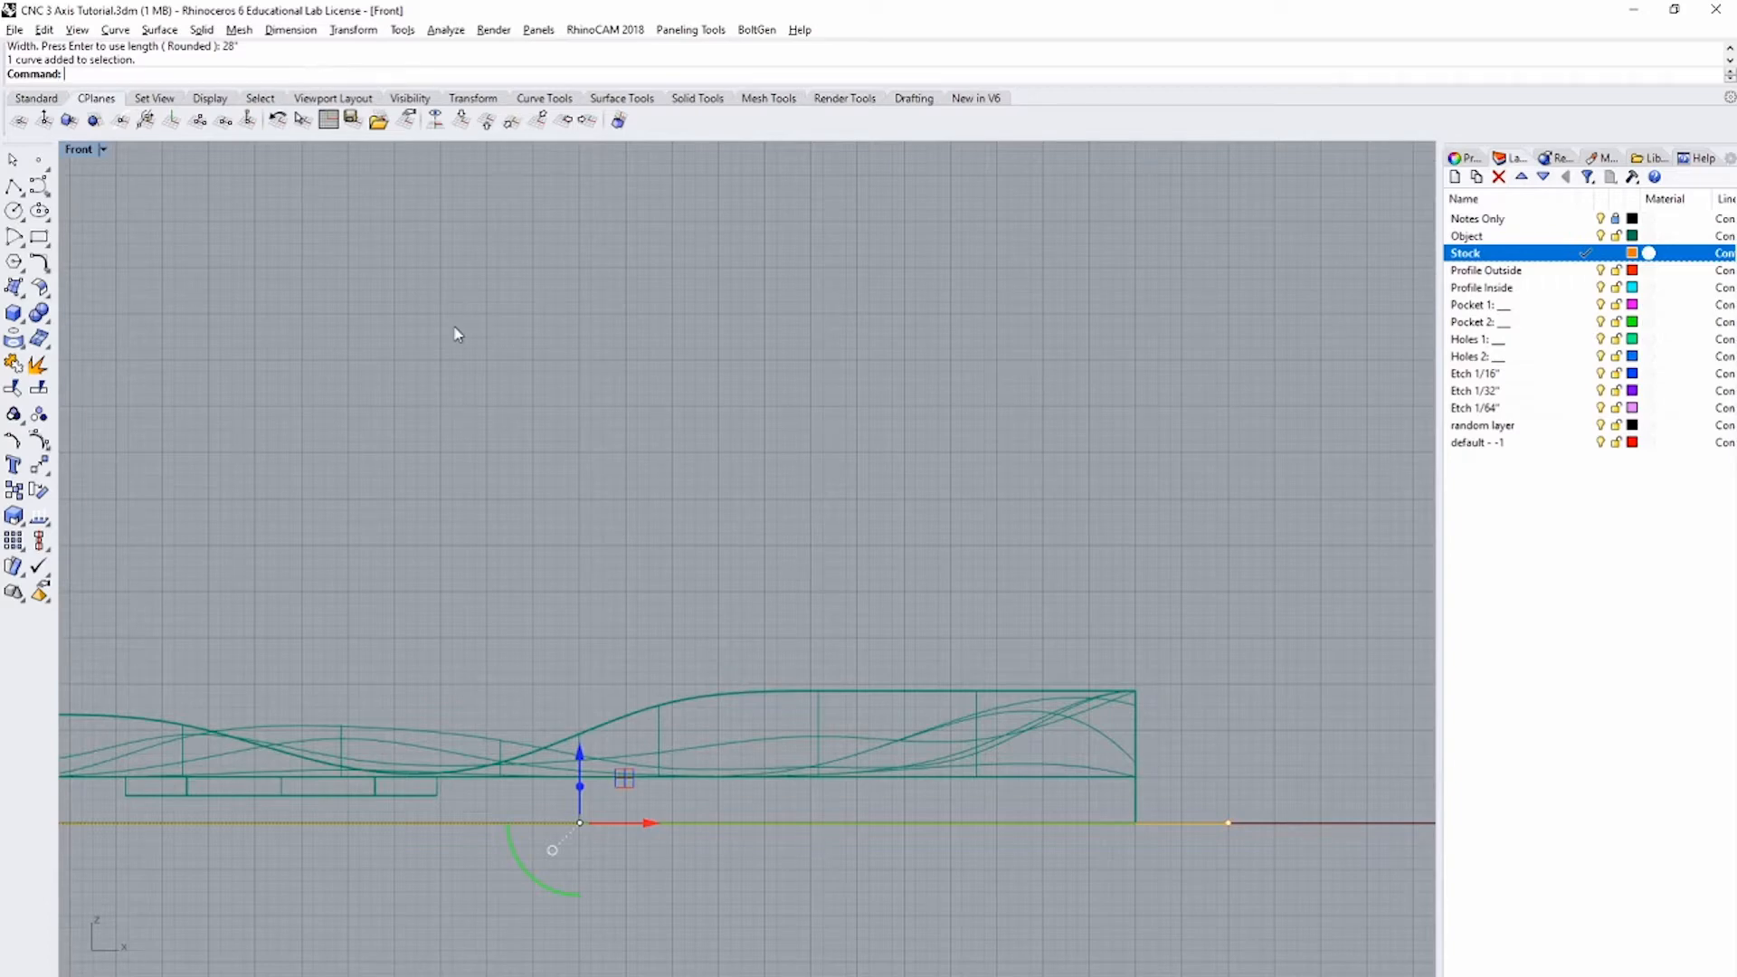
text(ExtrudeCr)
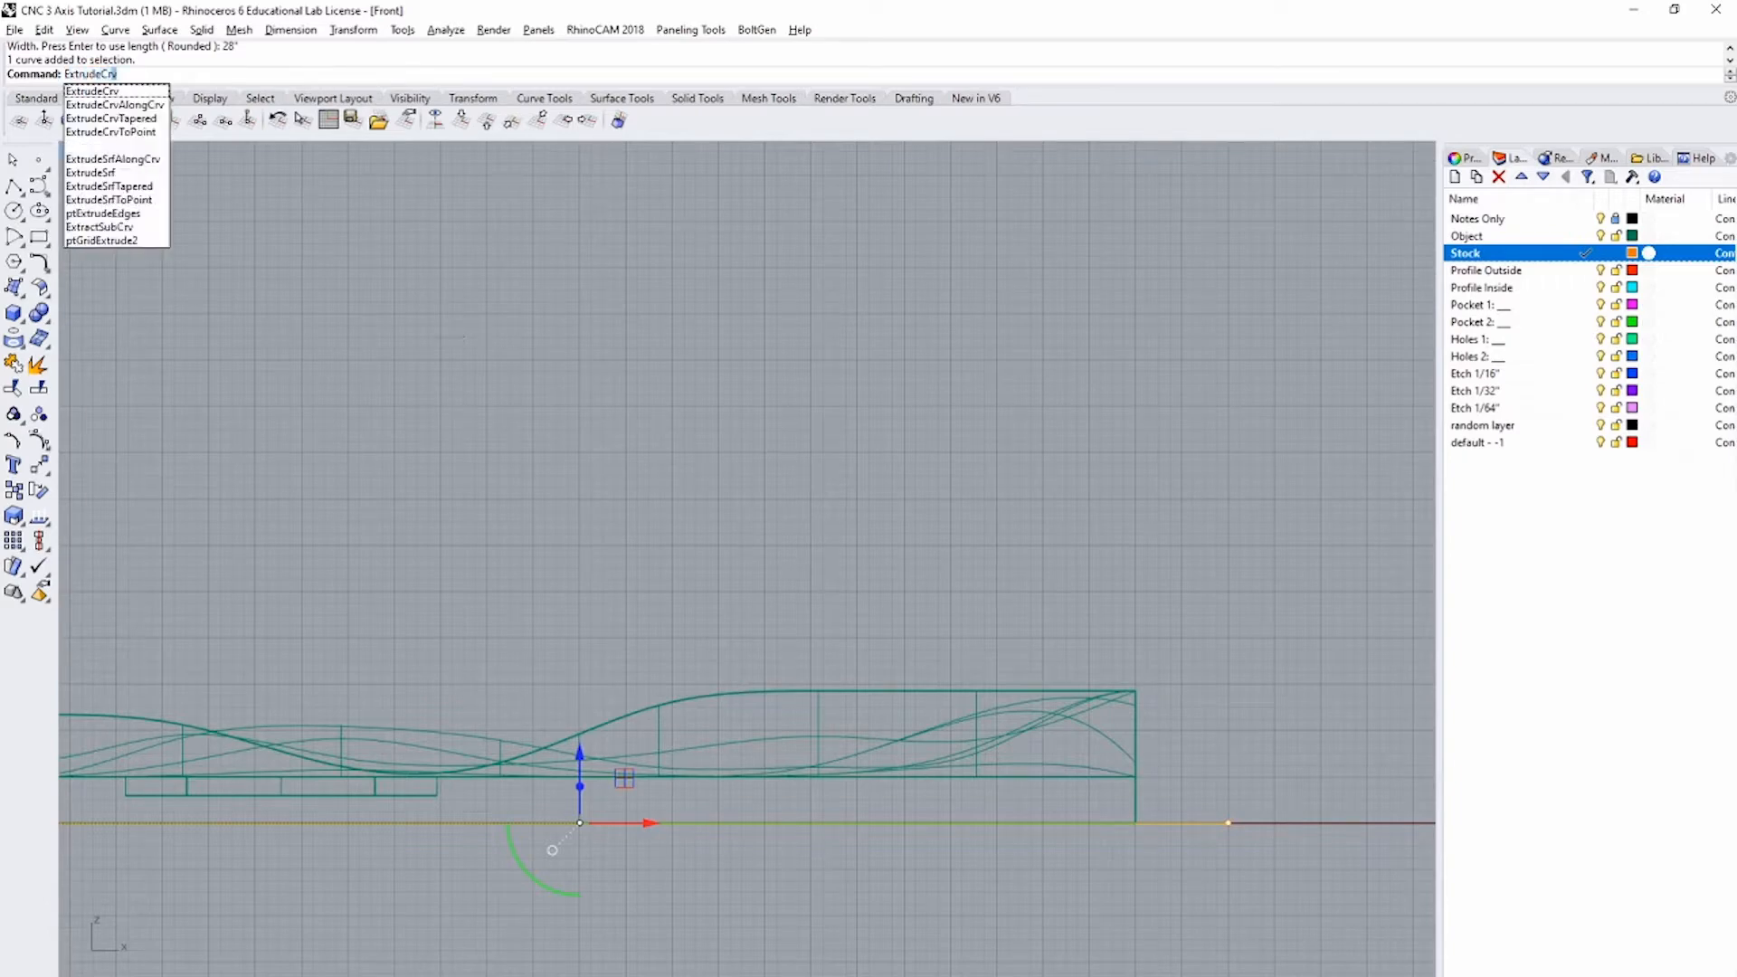
text(v)
key(Return)
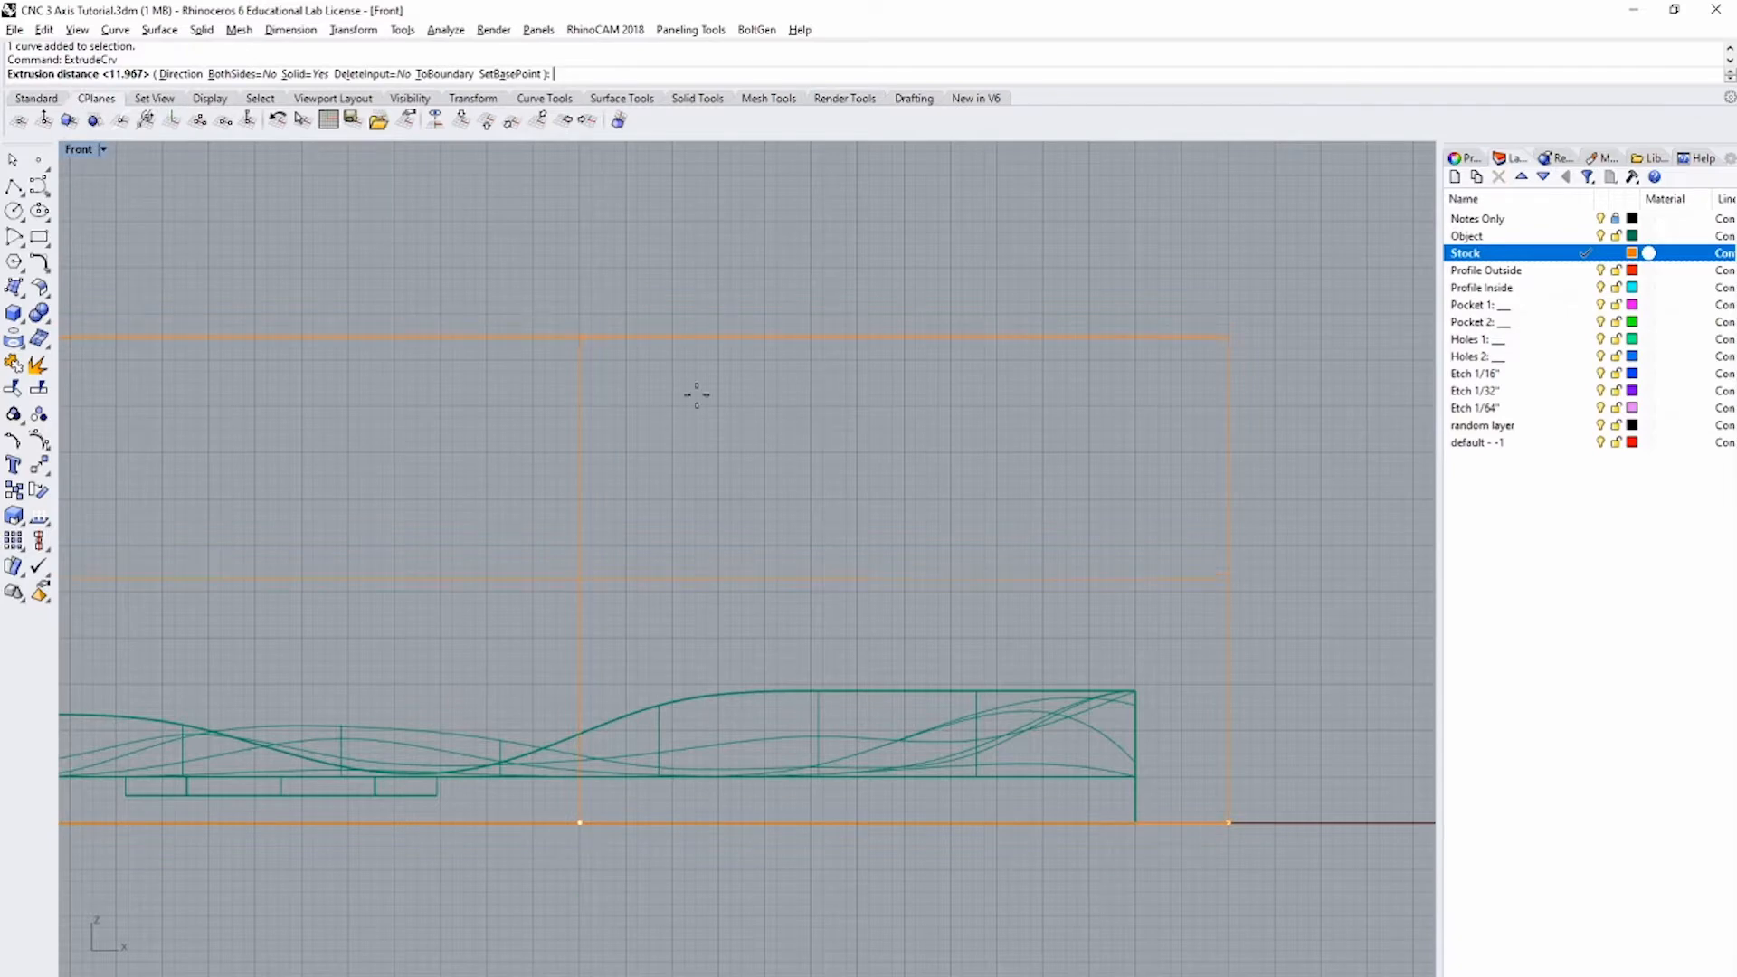
text(3")
key(Return)
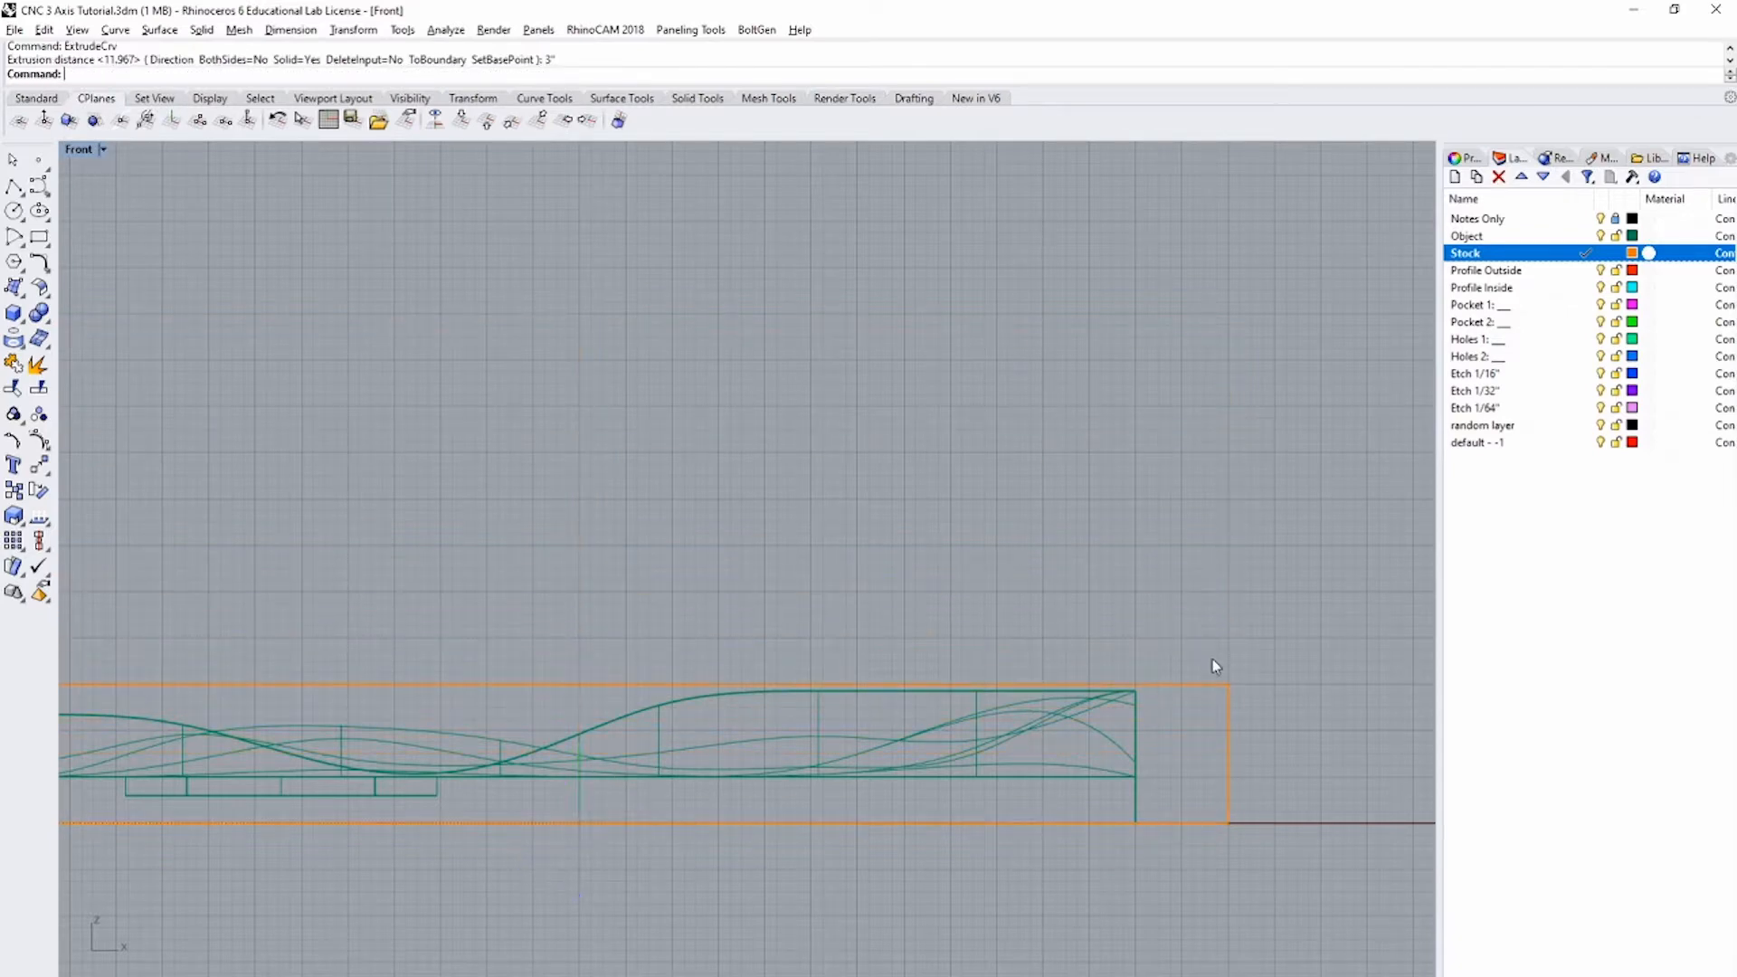
Step: Delete the leftover square curve at the base of the stock block, keeping the extrusion
click(1199, 825)
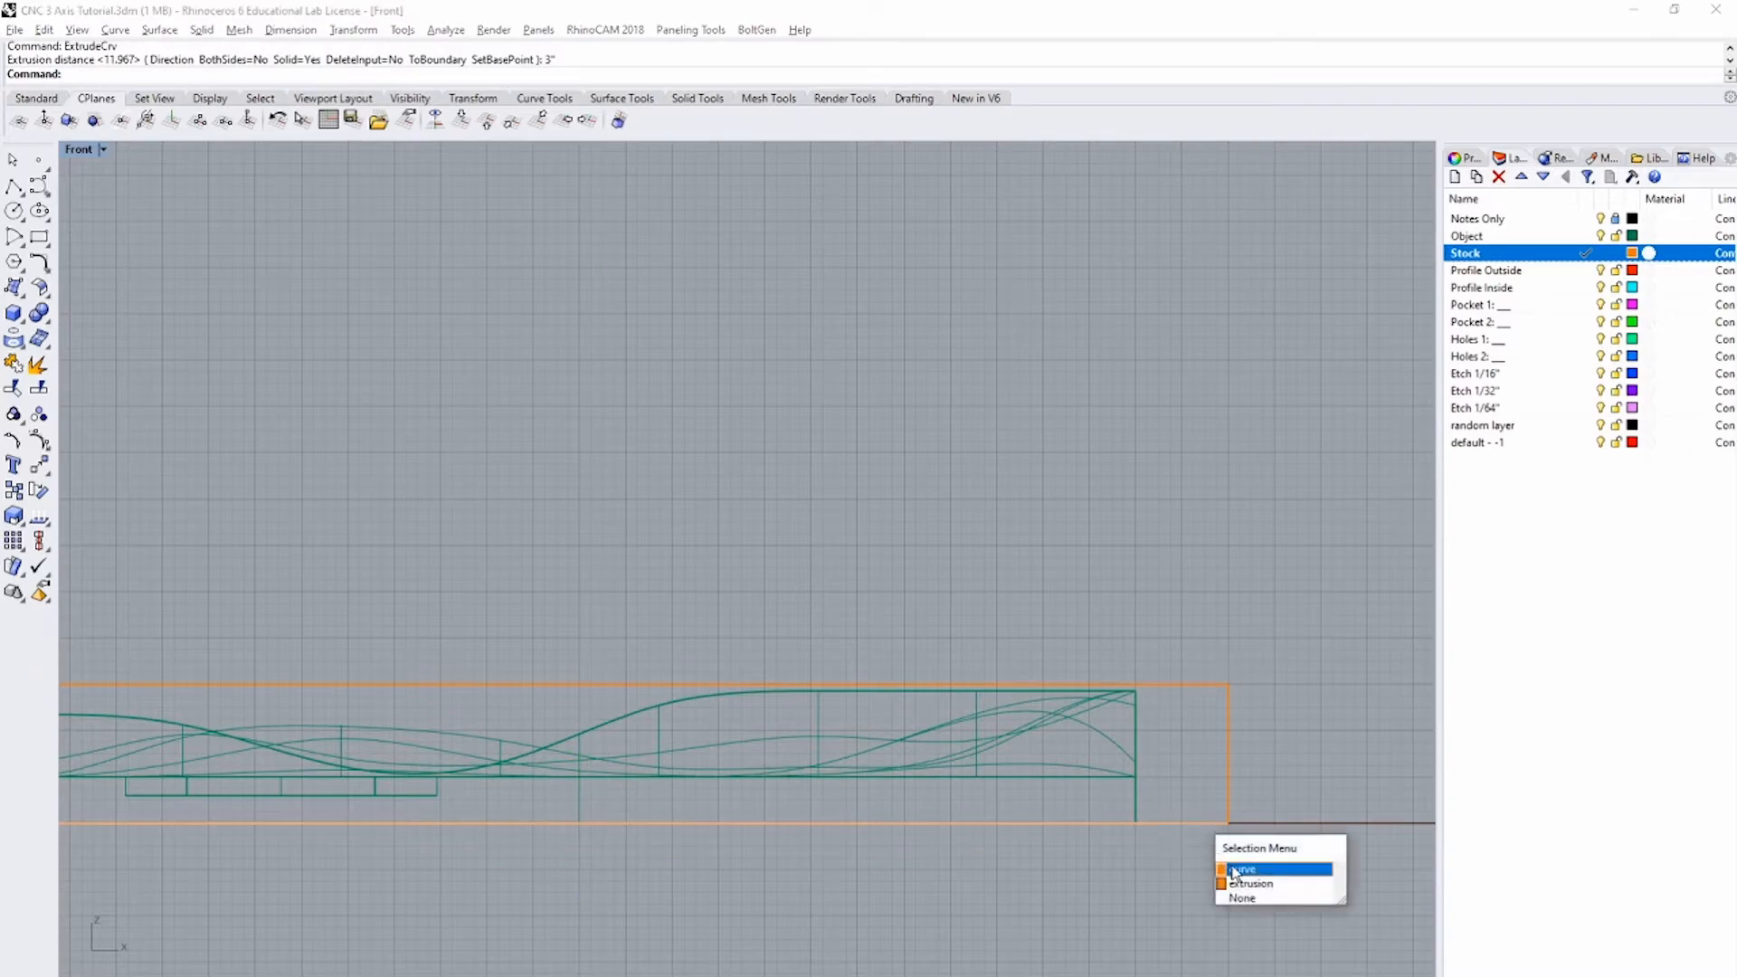
click(1232, 870)
key(Delete)
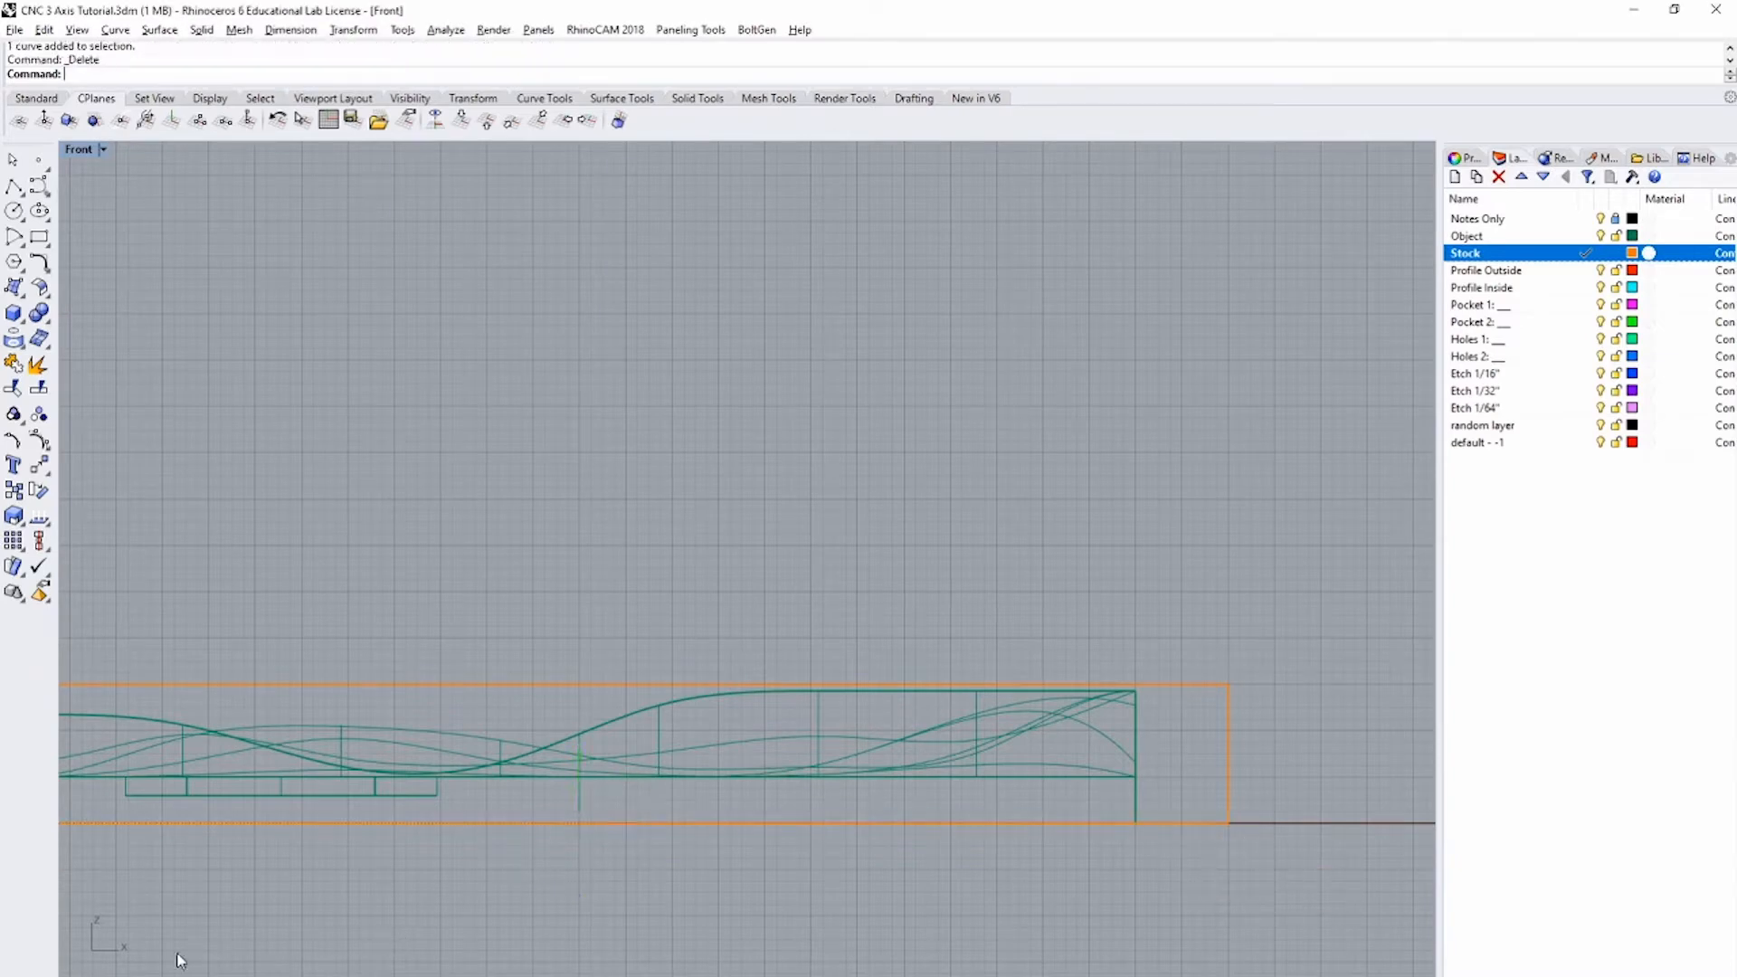
Step: Return to the Perspective view, make Object the current layer and turn off the Stock layer
key(ctrl+F4)
mouse_move(839, 626)
right_down()
mouse_move(775, 721)
mouse_move(663, 663)
mouse_move(729, 608)
mouse_move(868, 566)
mouse_move(876, 655)
mouse_move(949, 729)
mouse_move(950, 806)
mouse_move(904, 667)
mouse_move(866, 642)
right_up()
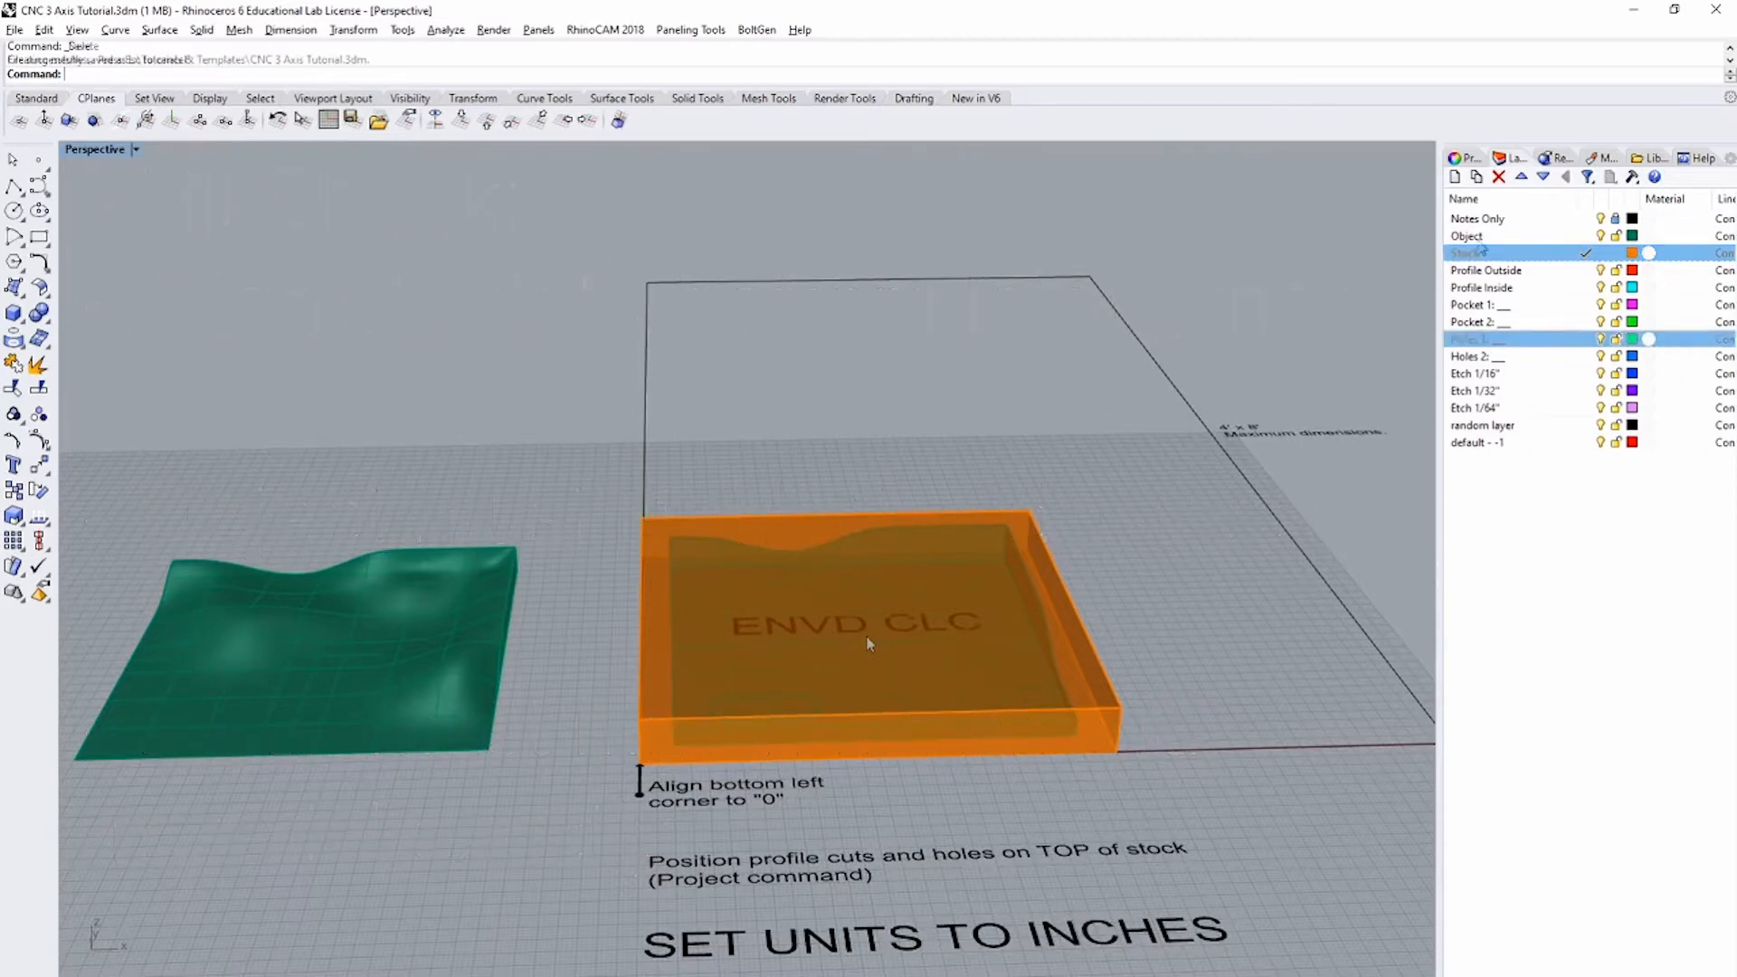
click(1566, 238)
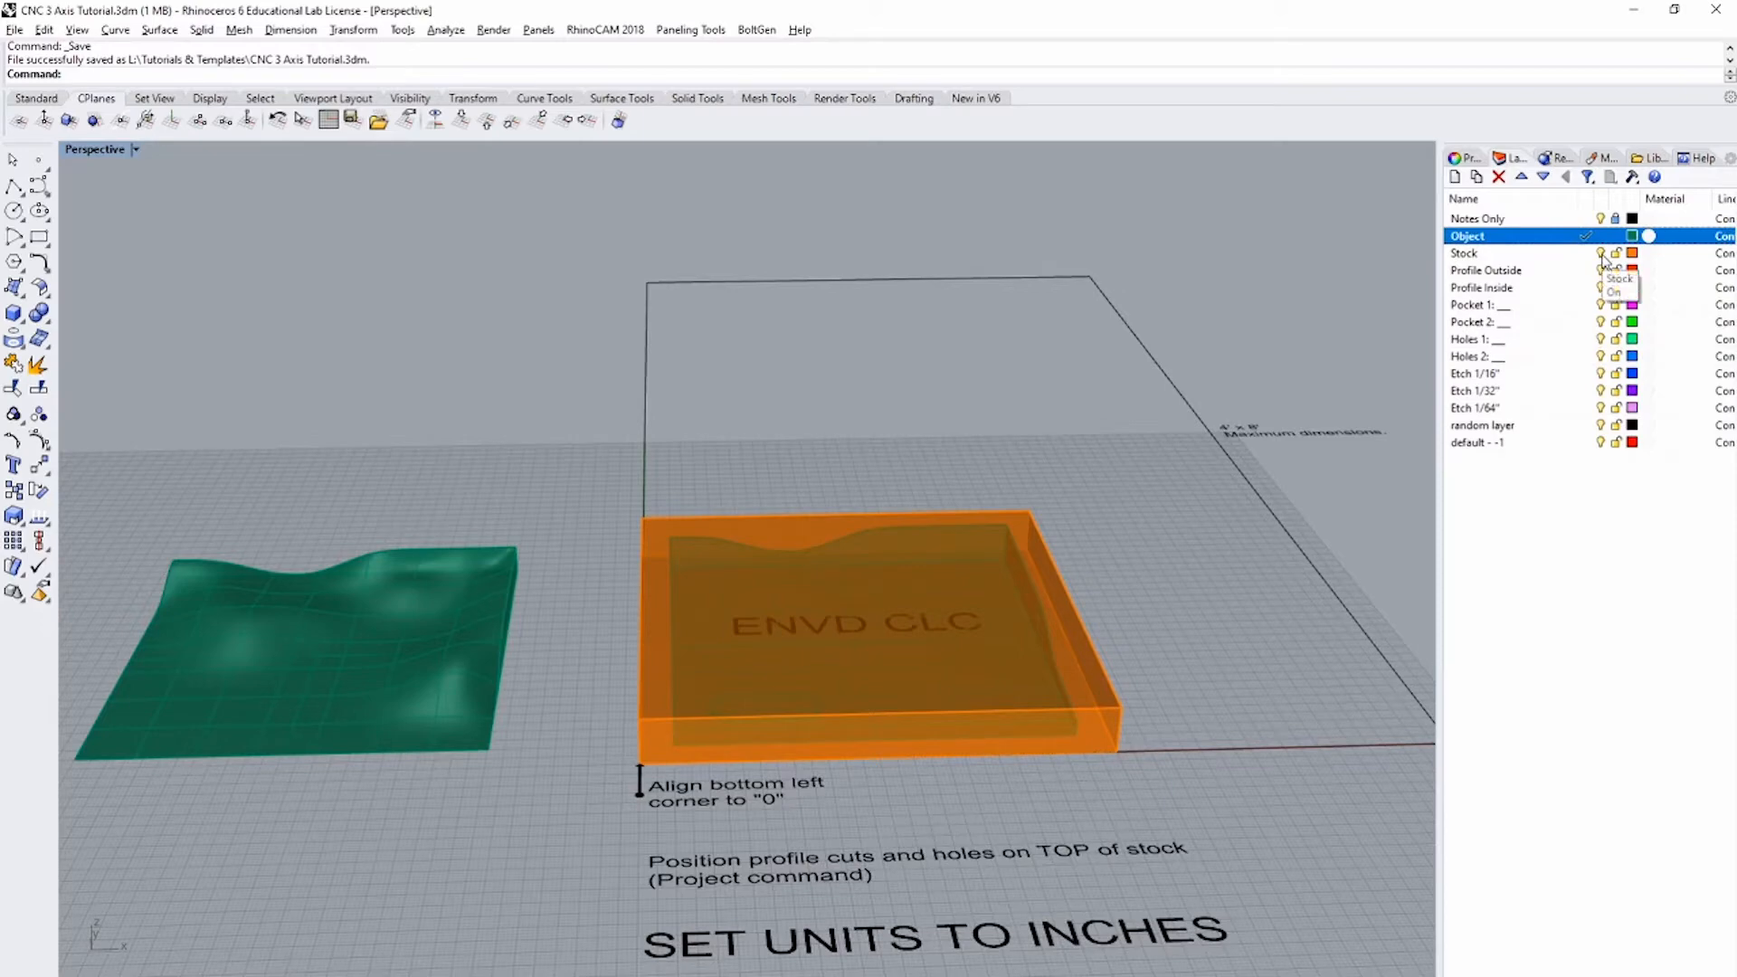
click(1600, 255)
Step: Explode the ENVD CLC text on the part into outline curves
shift+right_drag(1075, 701, 752, 505)
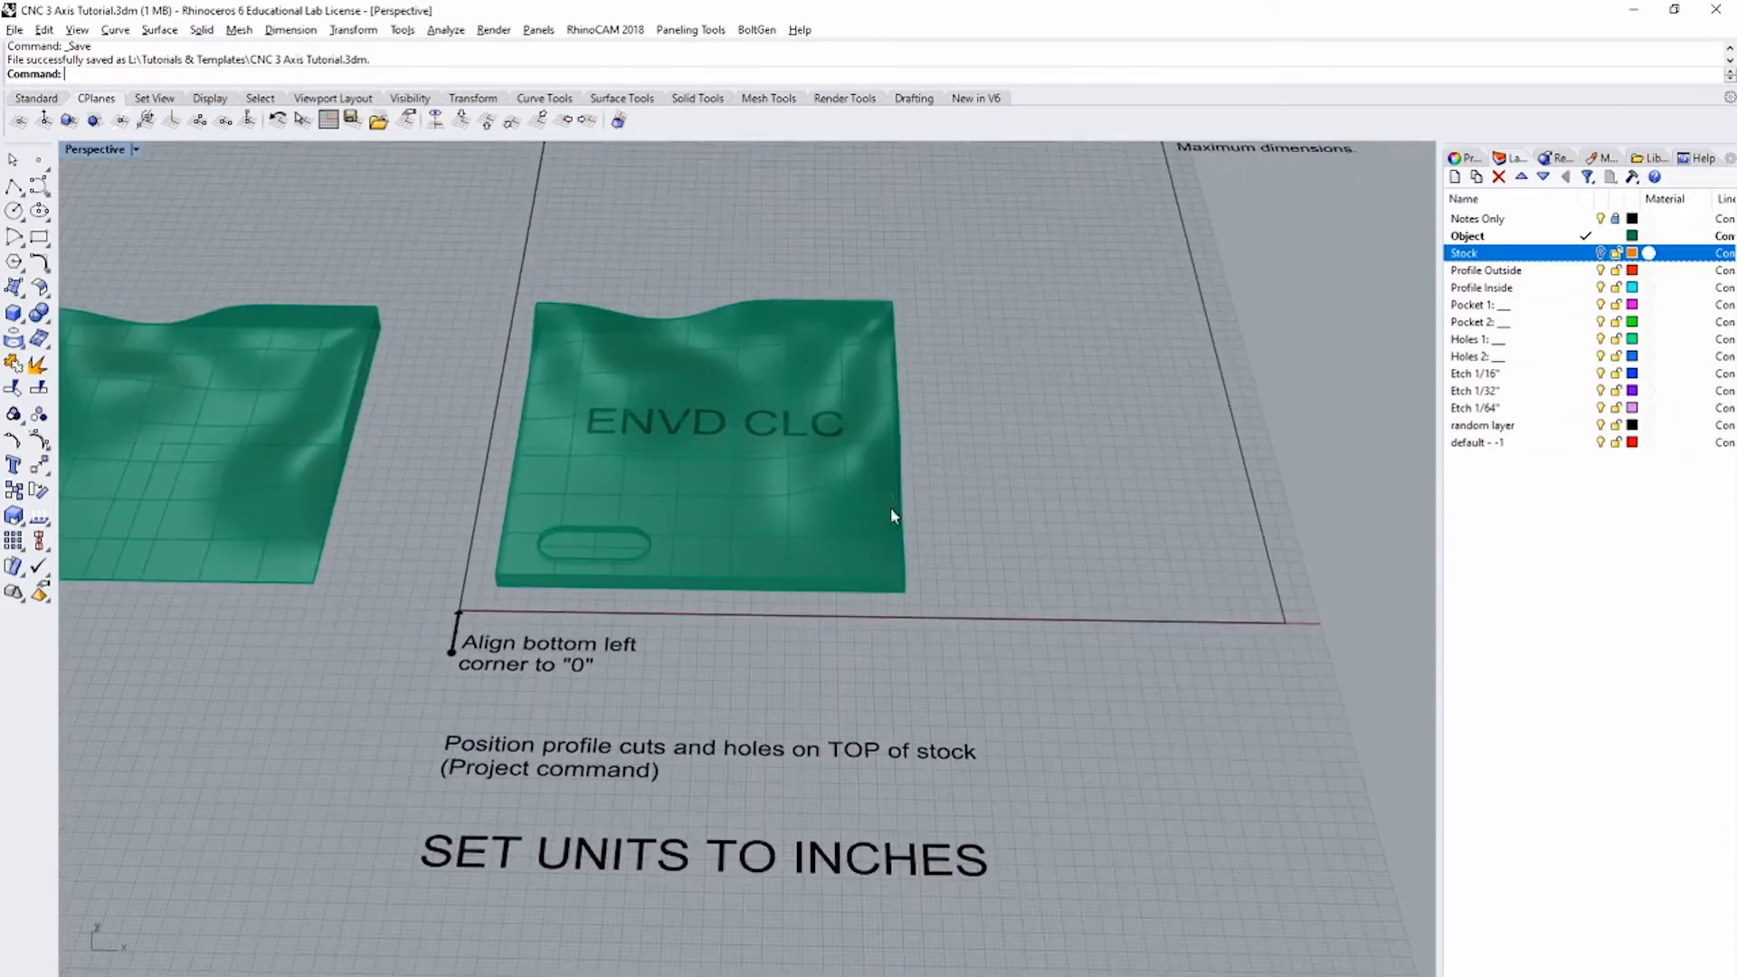
scroll(710, 444, up, 5)
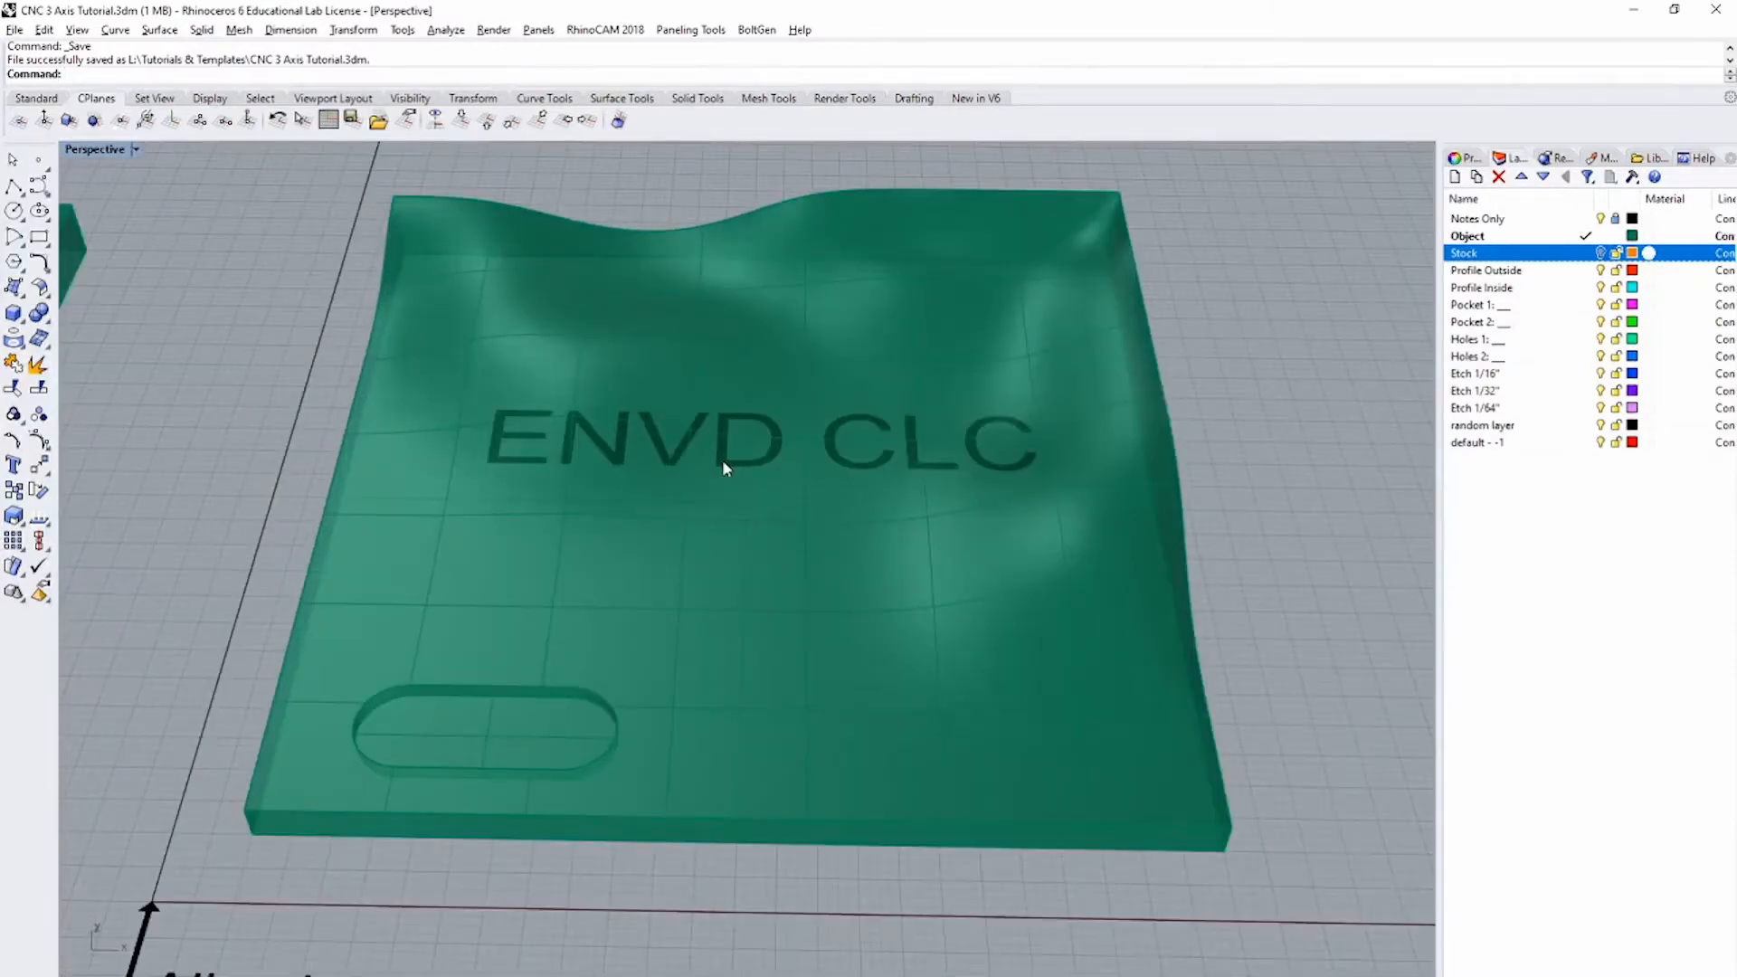
click(723, 459)
click(775, 510)
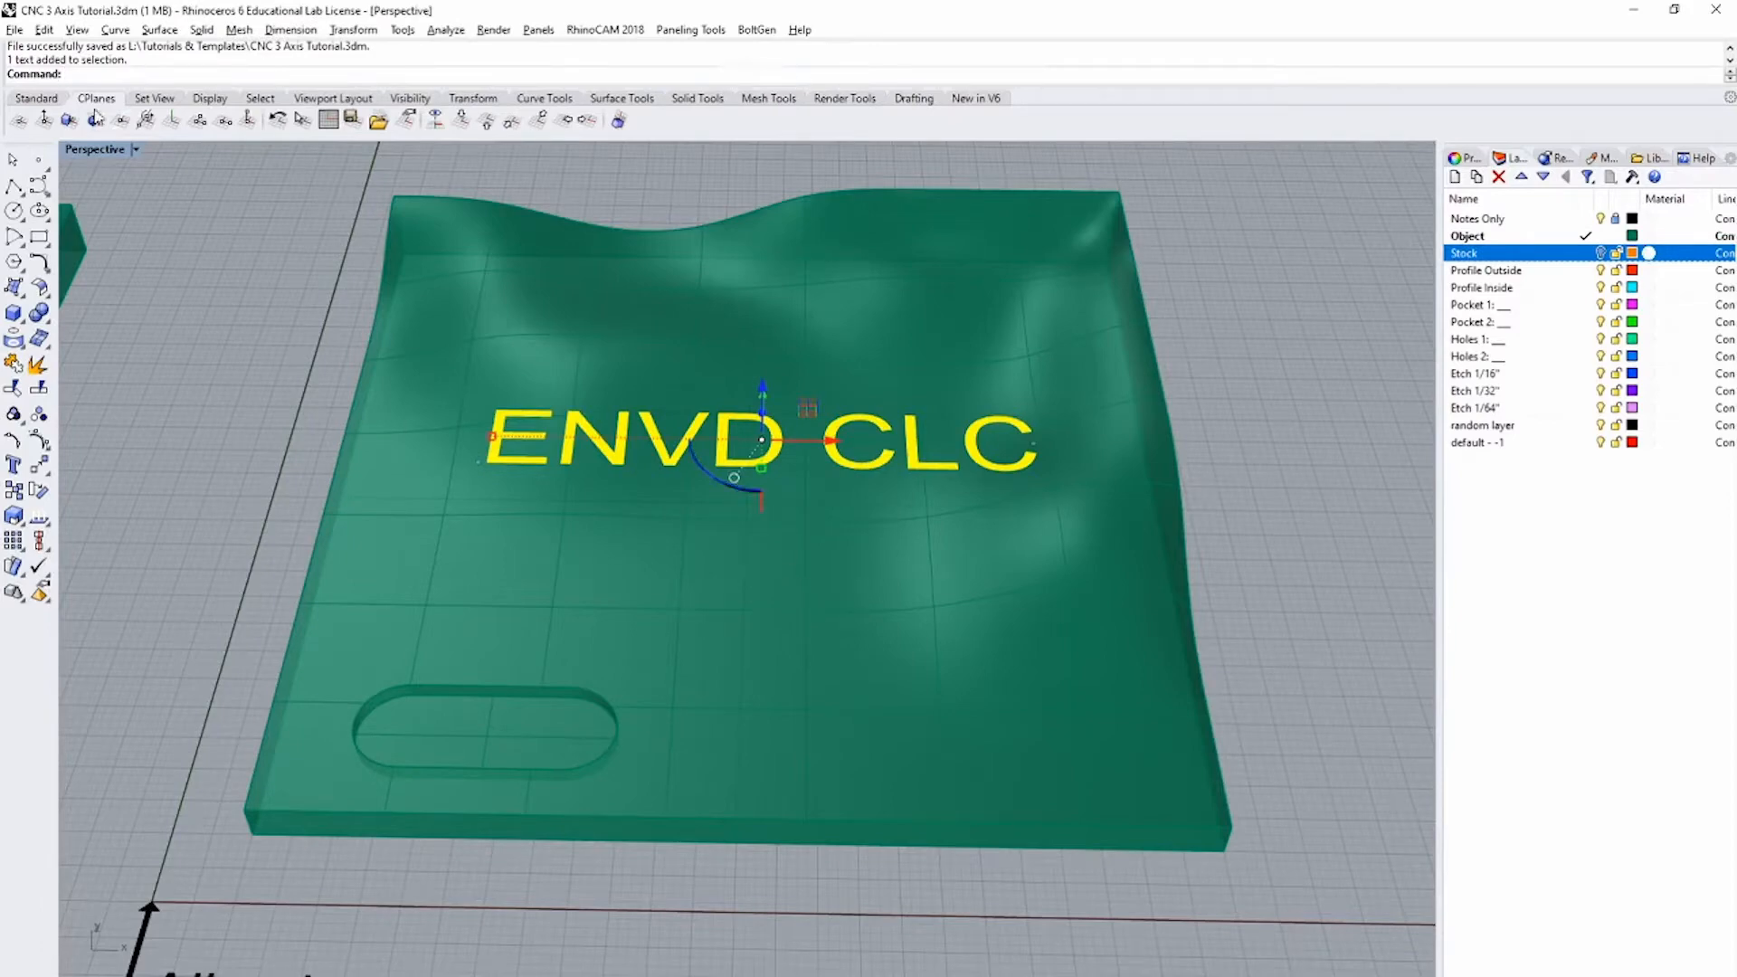
click(40, 378)
text(Explode)
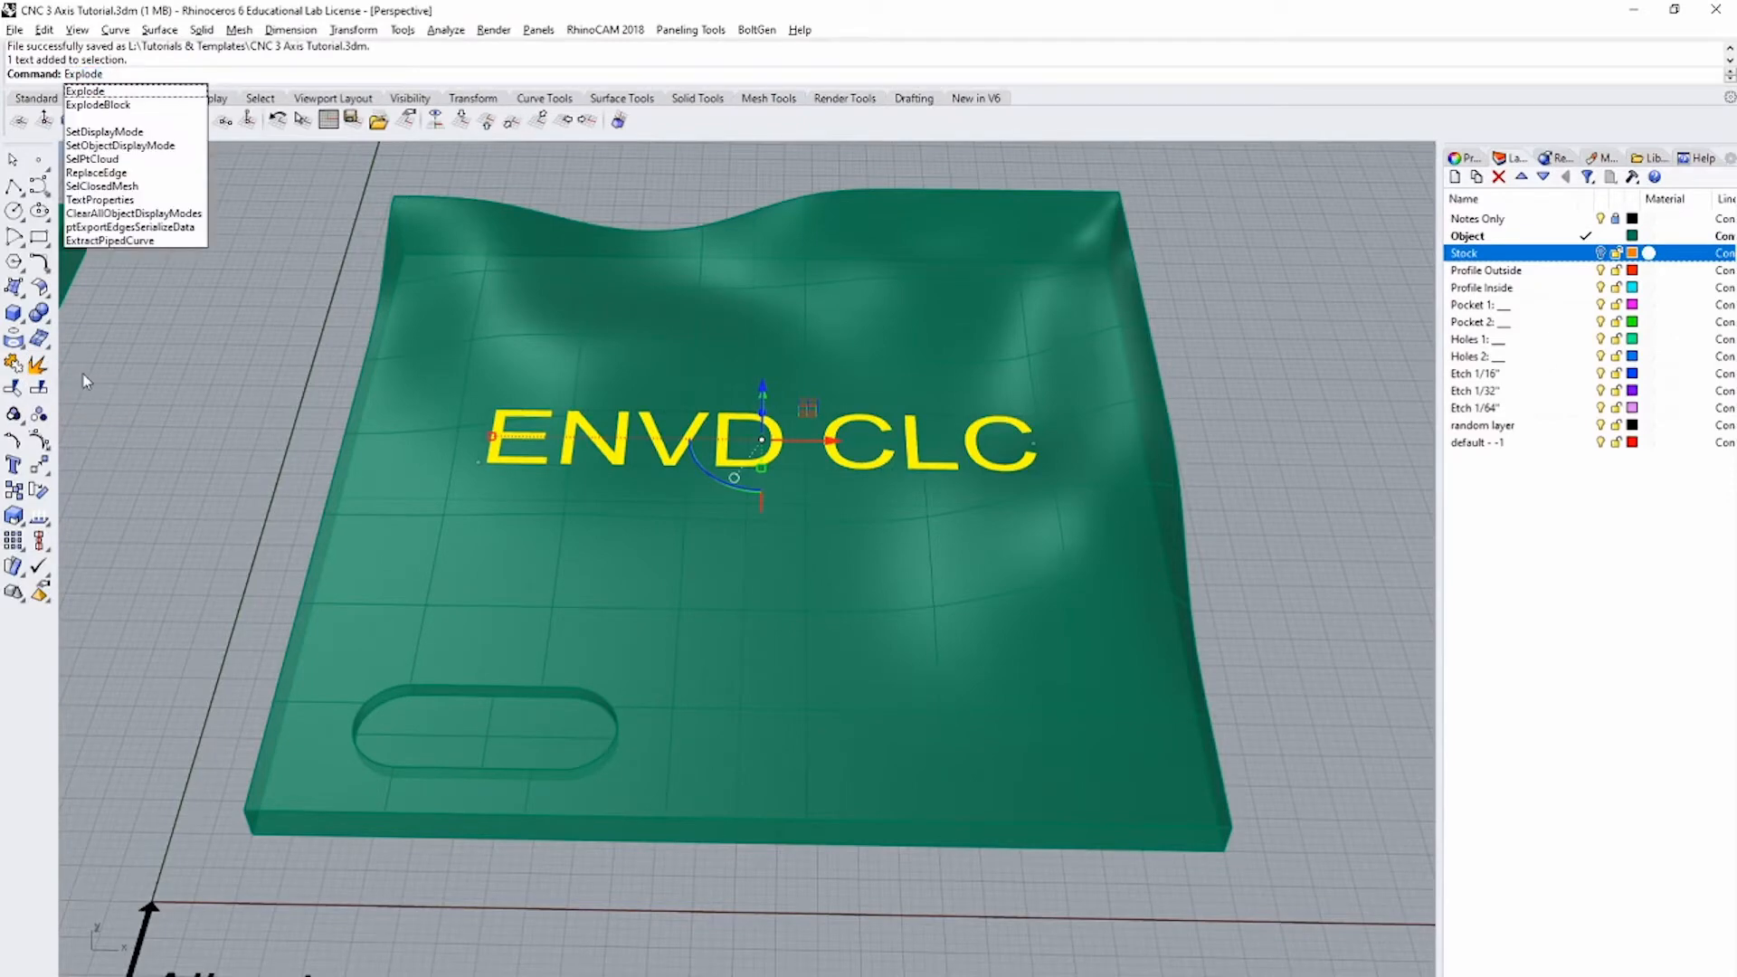
key(Return)
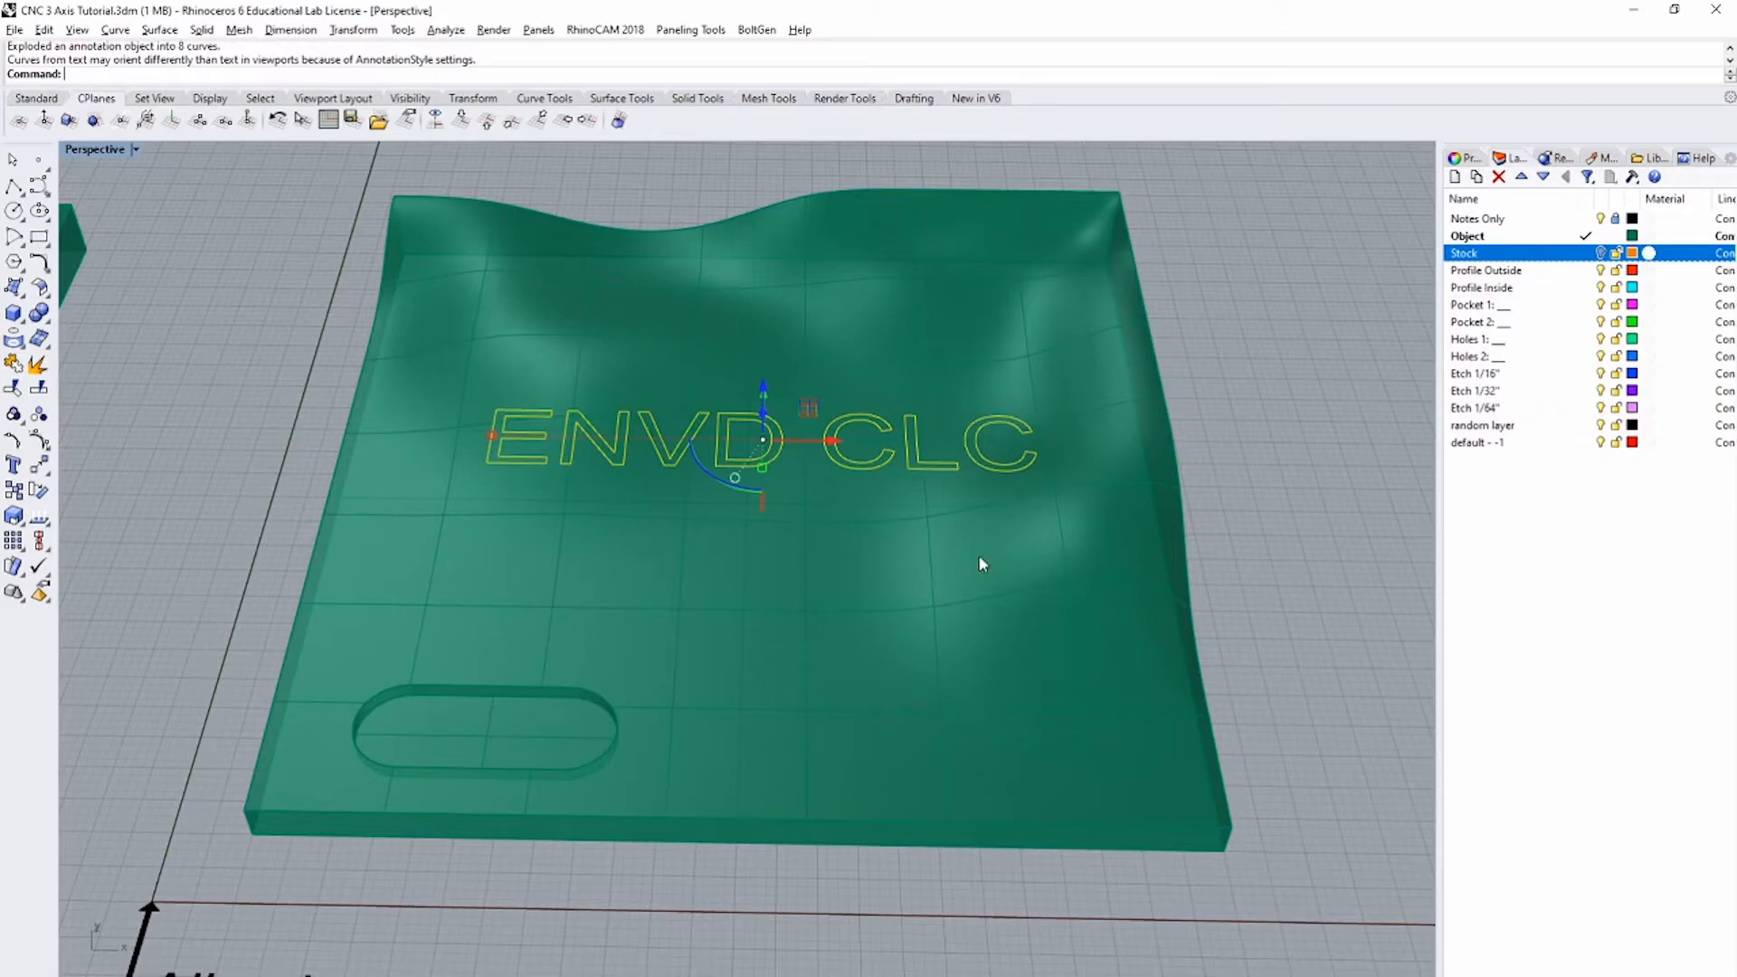
Step: Project the exploded ENVD CLC text curves onto the part's wavy top surface along the CPlane Z direction
text(Project)
key(Return)
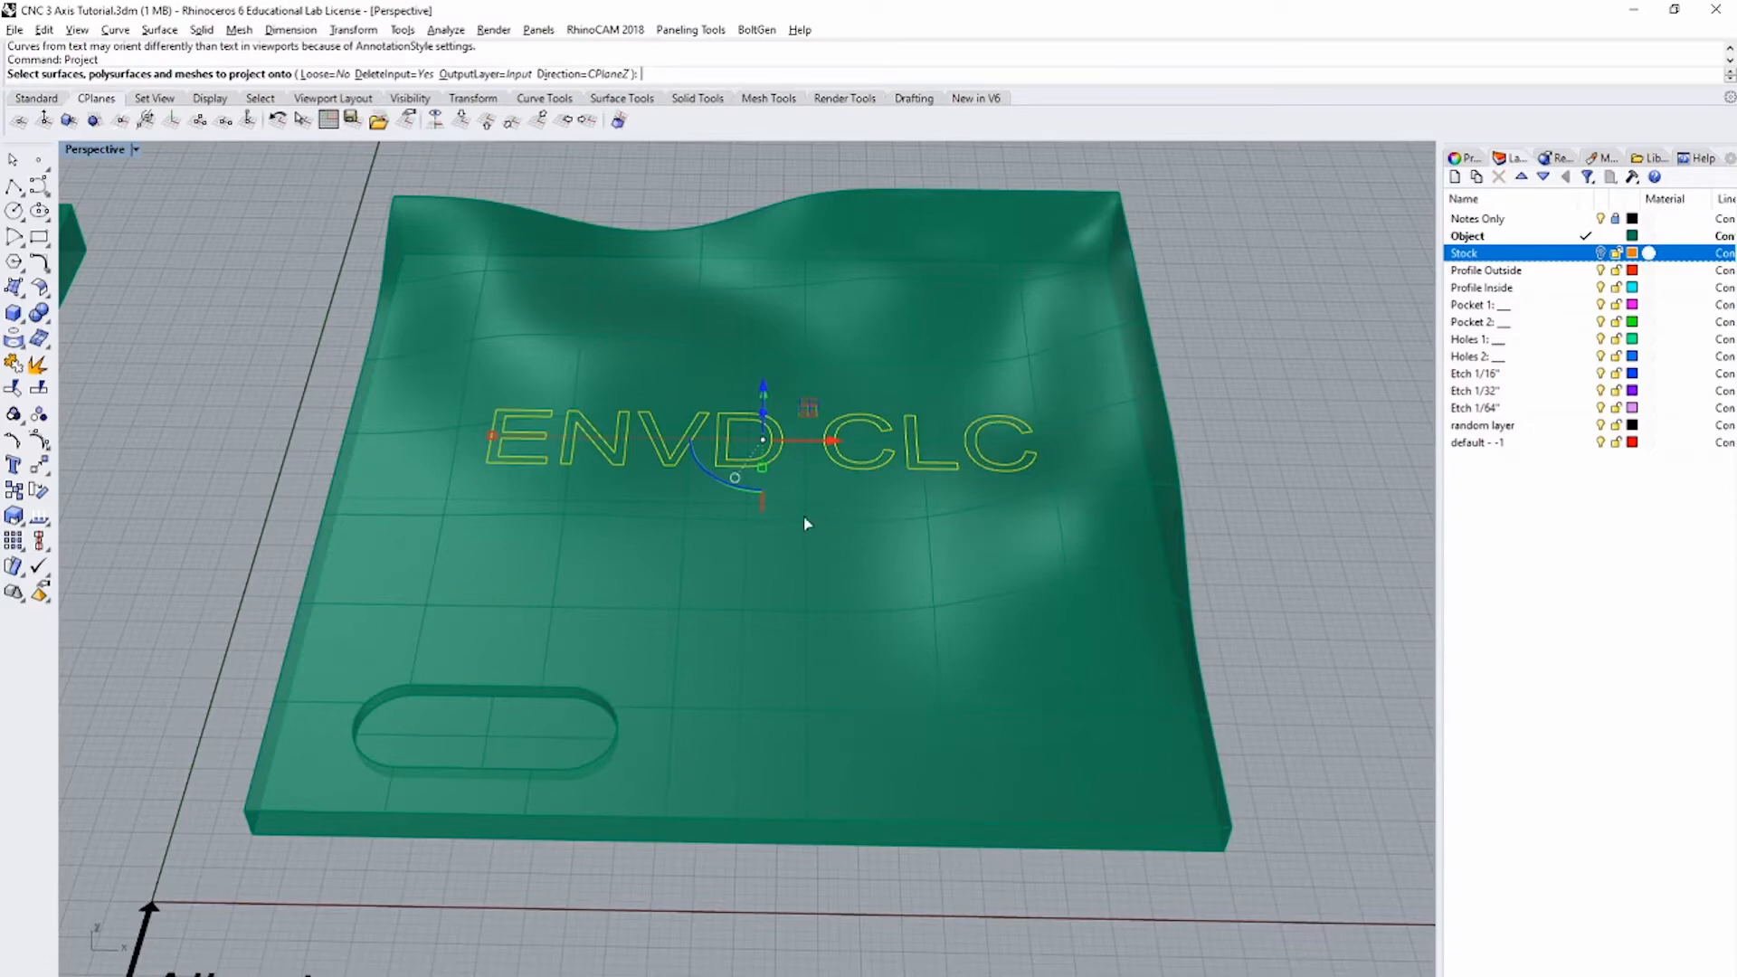
right_drag(751, 623, 698, 584)
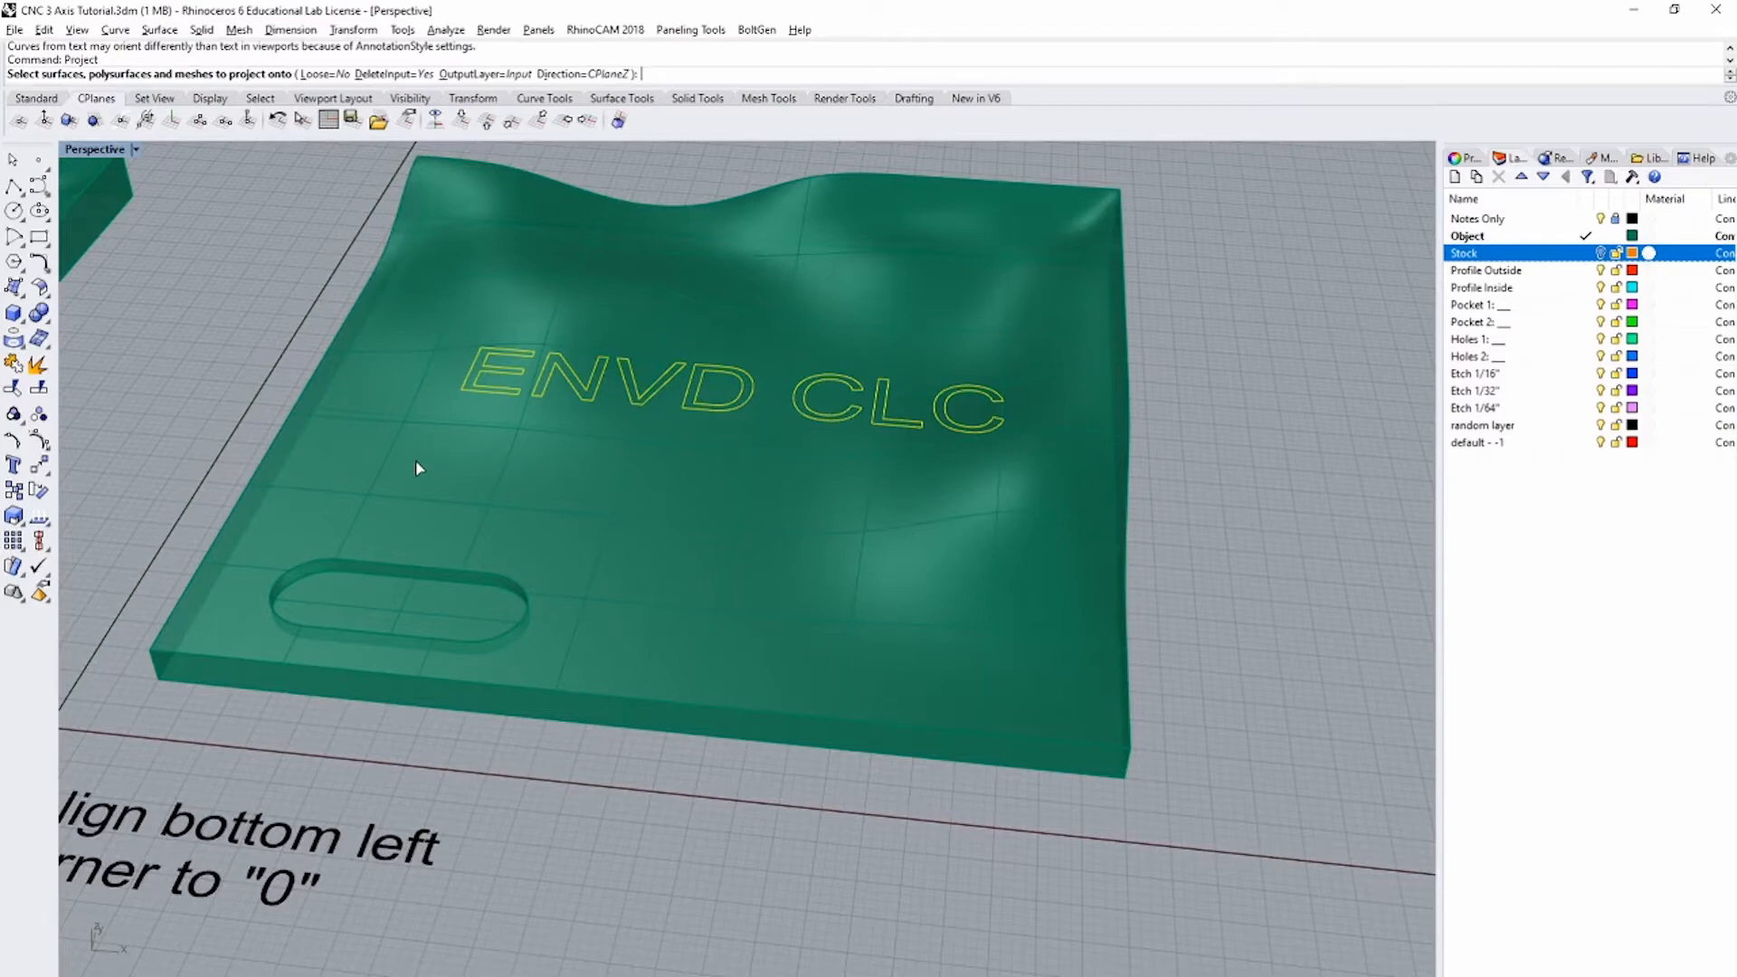
click(371, 502)
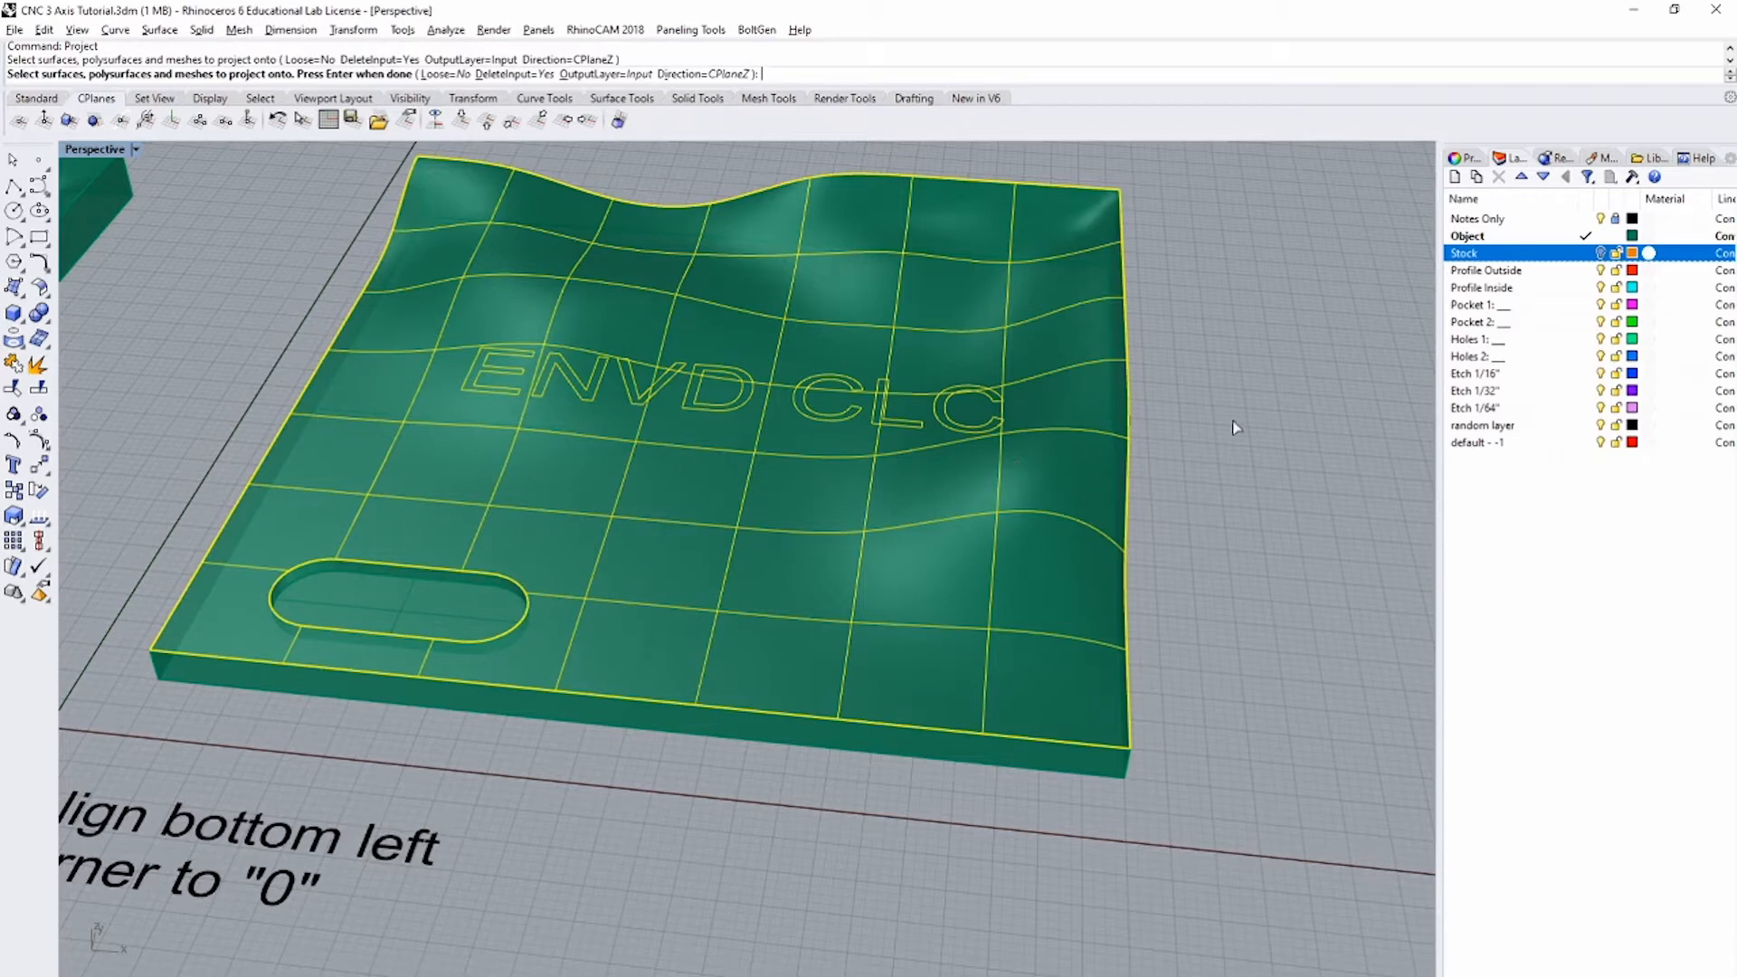
key(Return)
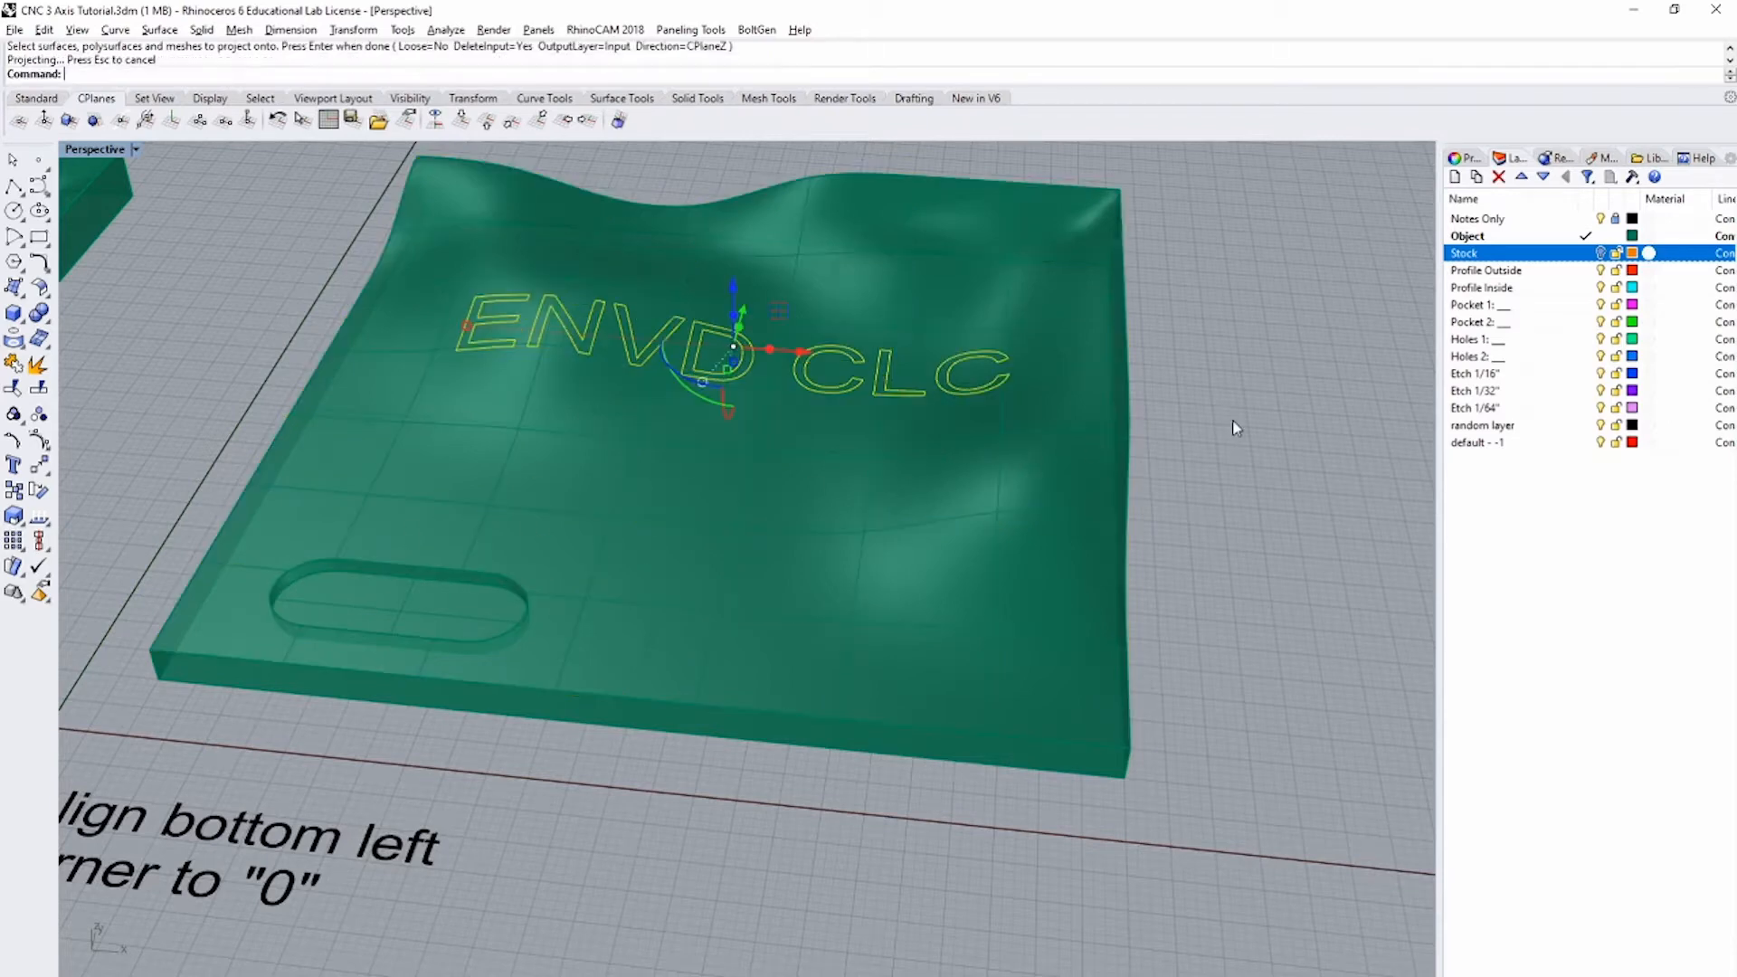
click(1221, 364)
mouse_move(1221, 364)
right_down()
mouse_move(1217, 349)
mouse_move(1233, 438)
mouse_move(1203, 379)
mouse_move(1155, 345)
mouse_move(1252, 332)
mouse_move(1241, 363)
right_up()
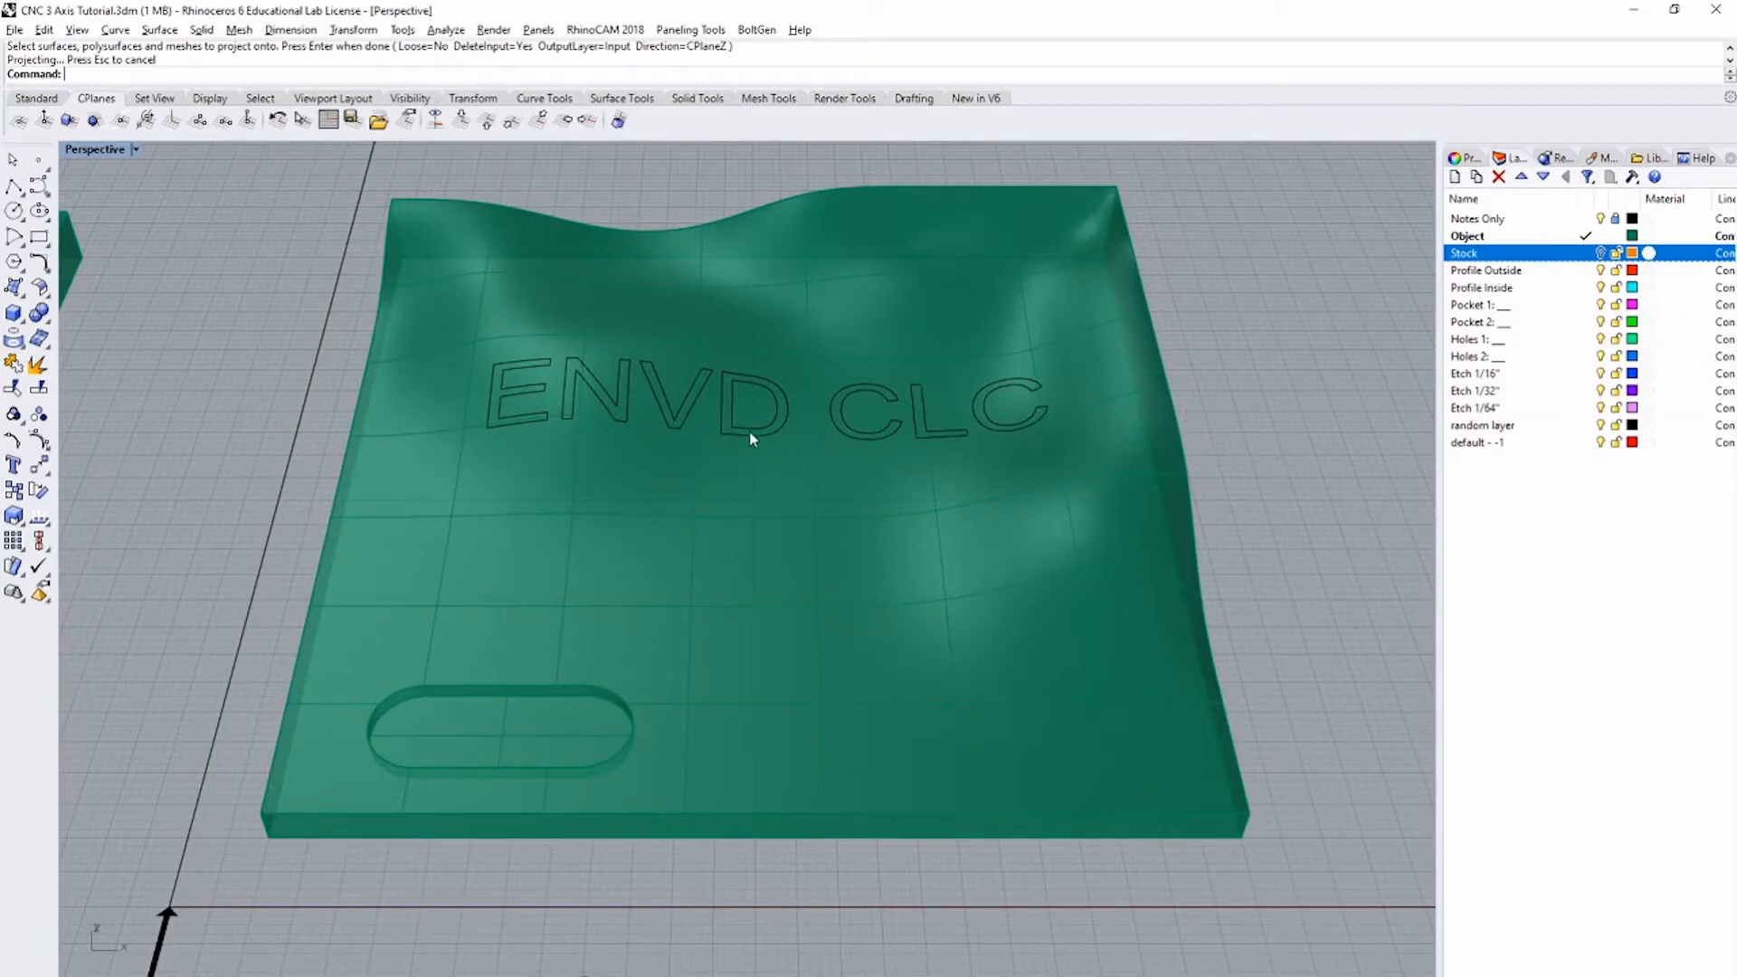
Step: Move the projected ENVD CLC curves, without the part itself, to the Etch 1/64" layer and save the file
drag(1225, 464, 485, 344)
ctrl+click(719, 630)
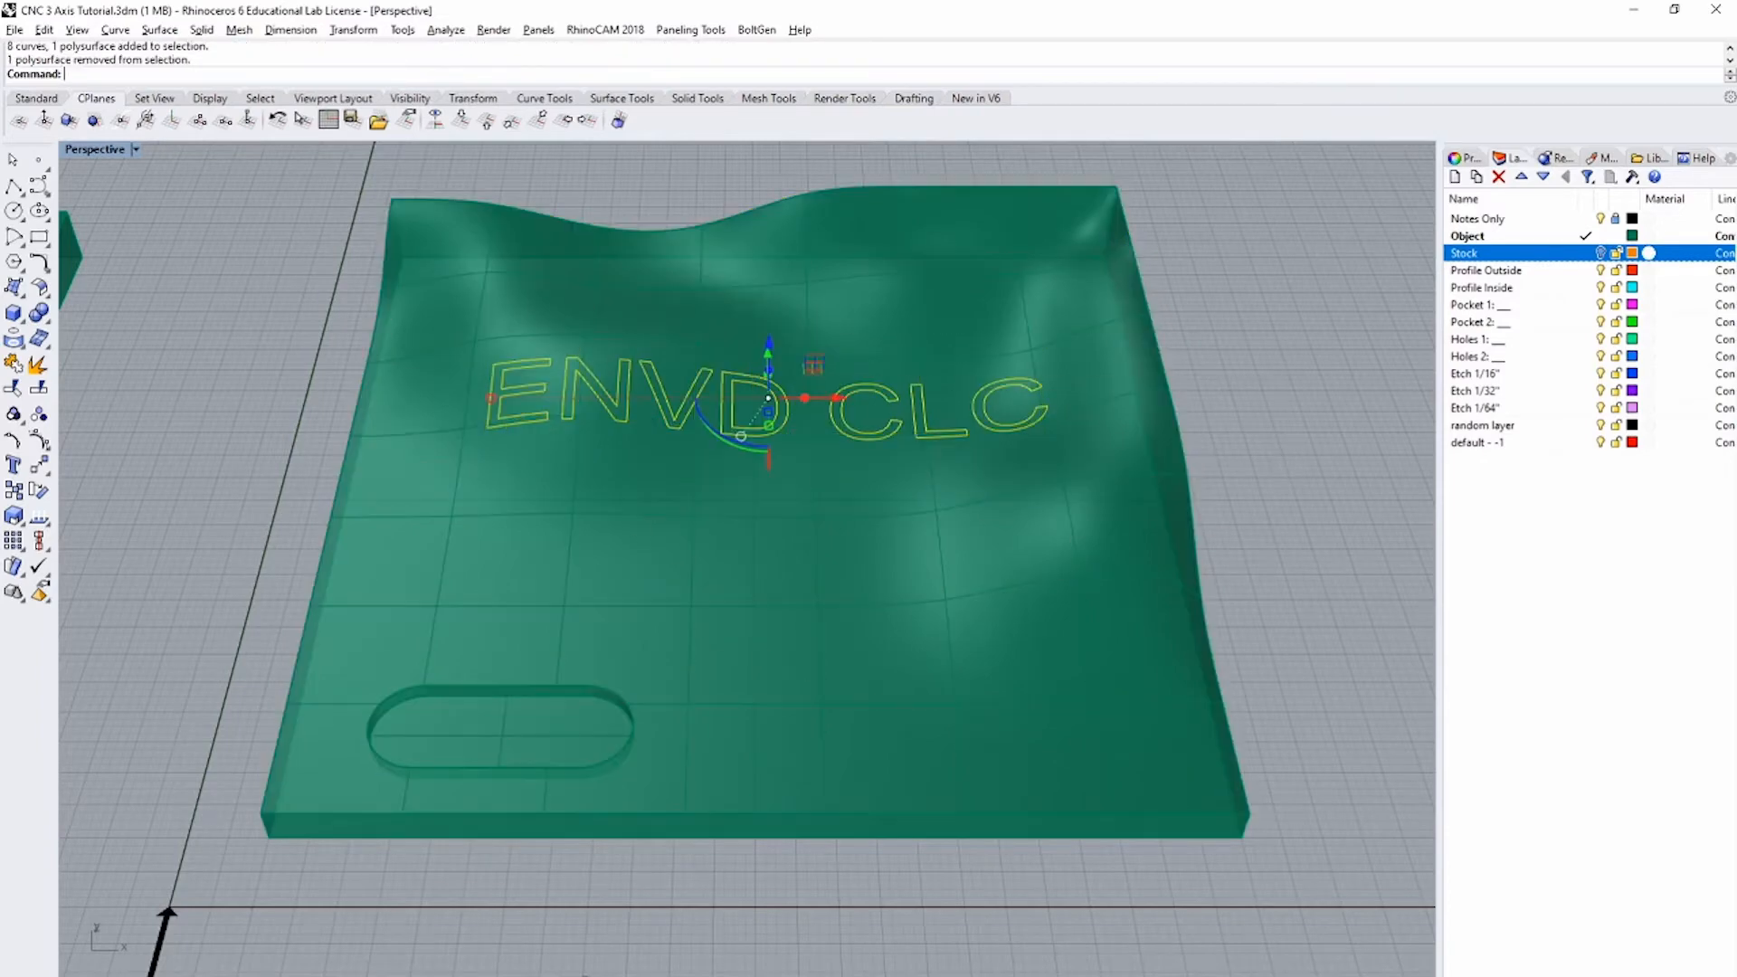
click(1518, 409)
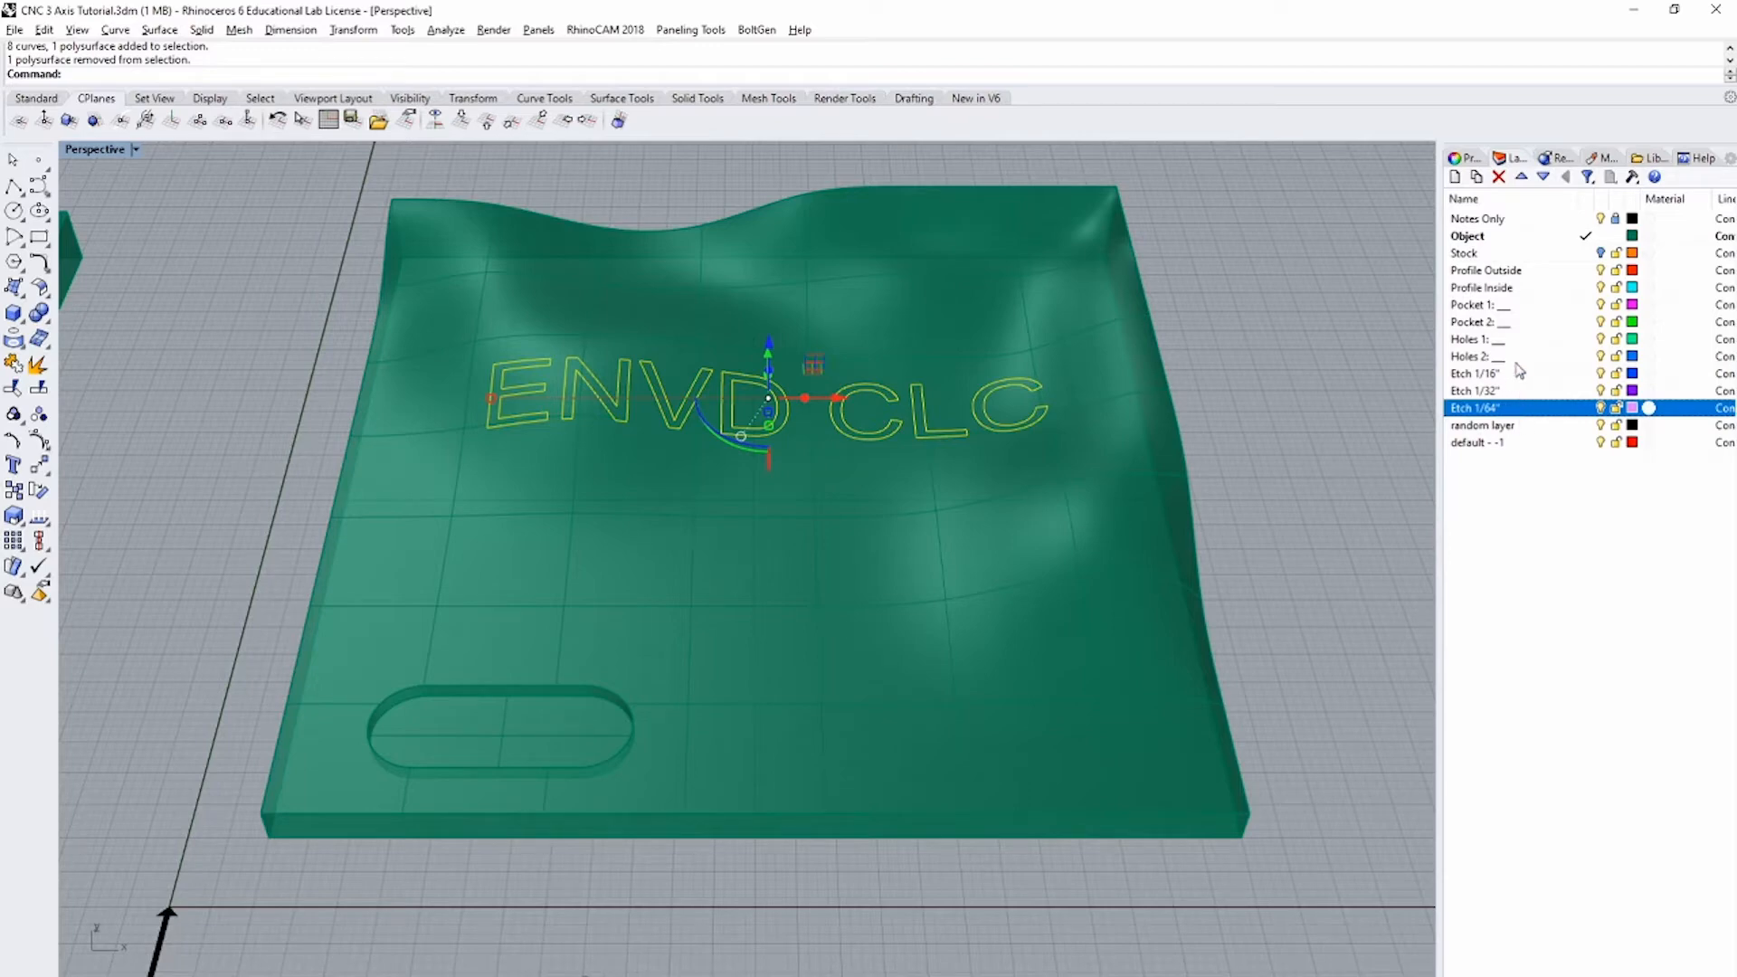
right_click(1513, 415)
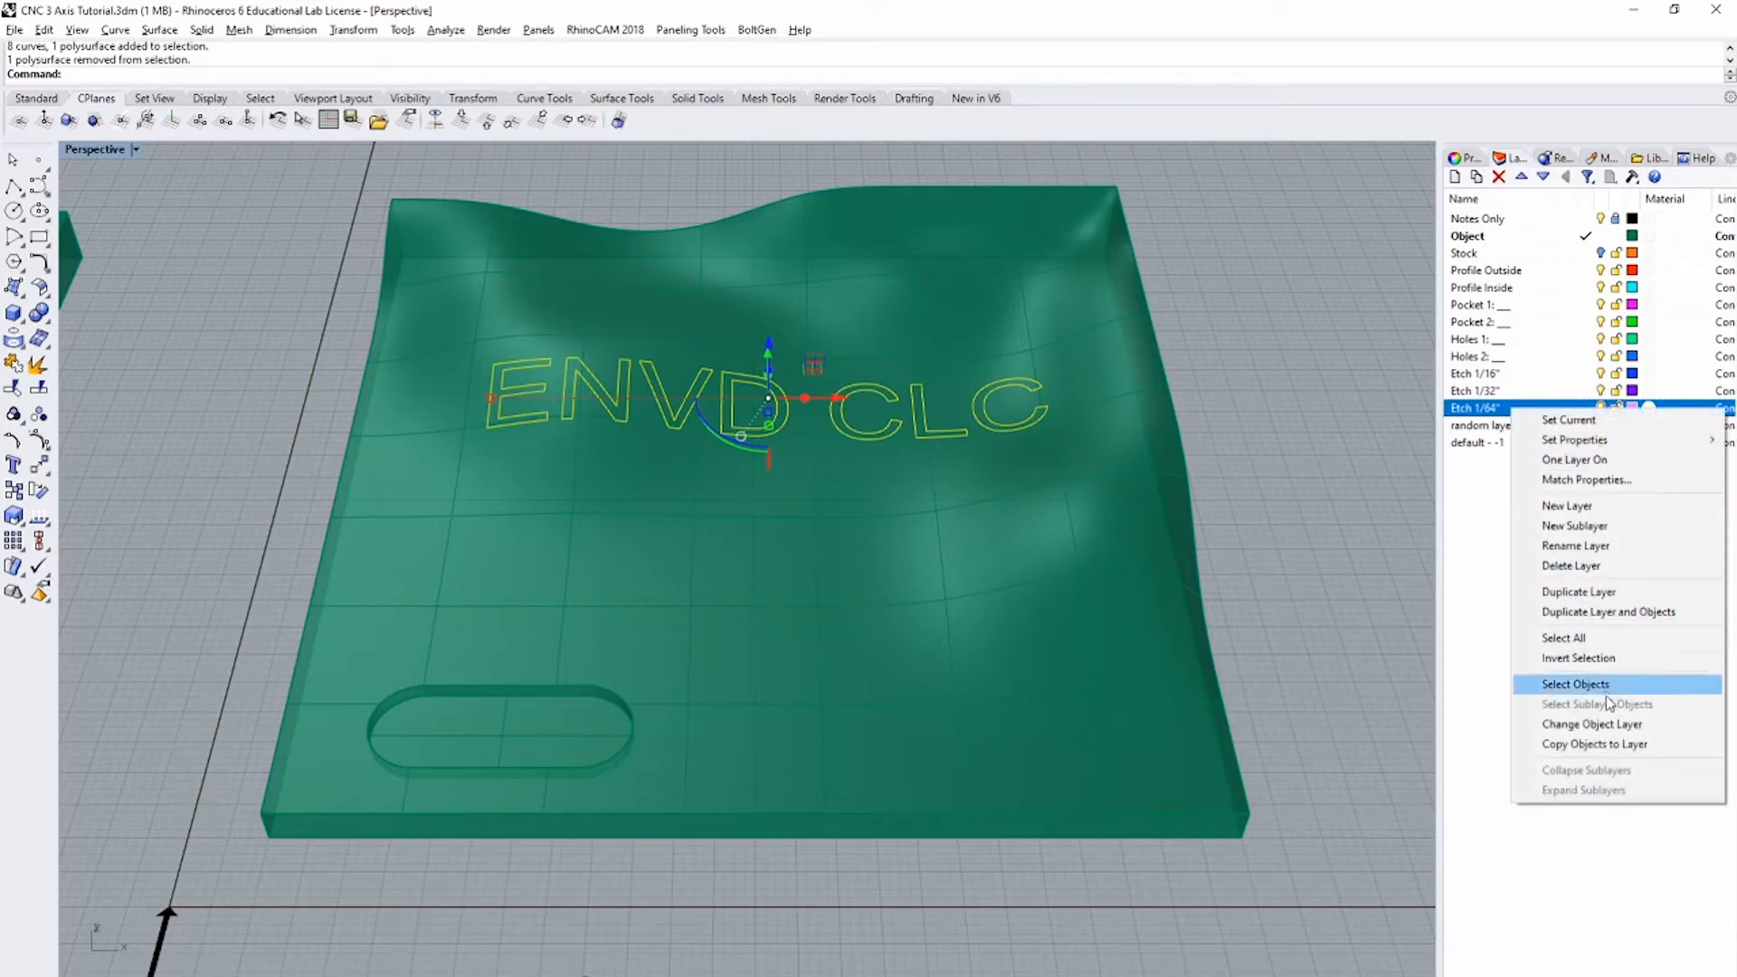
click(1597, 724)
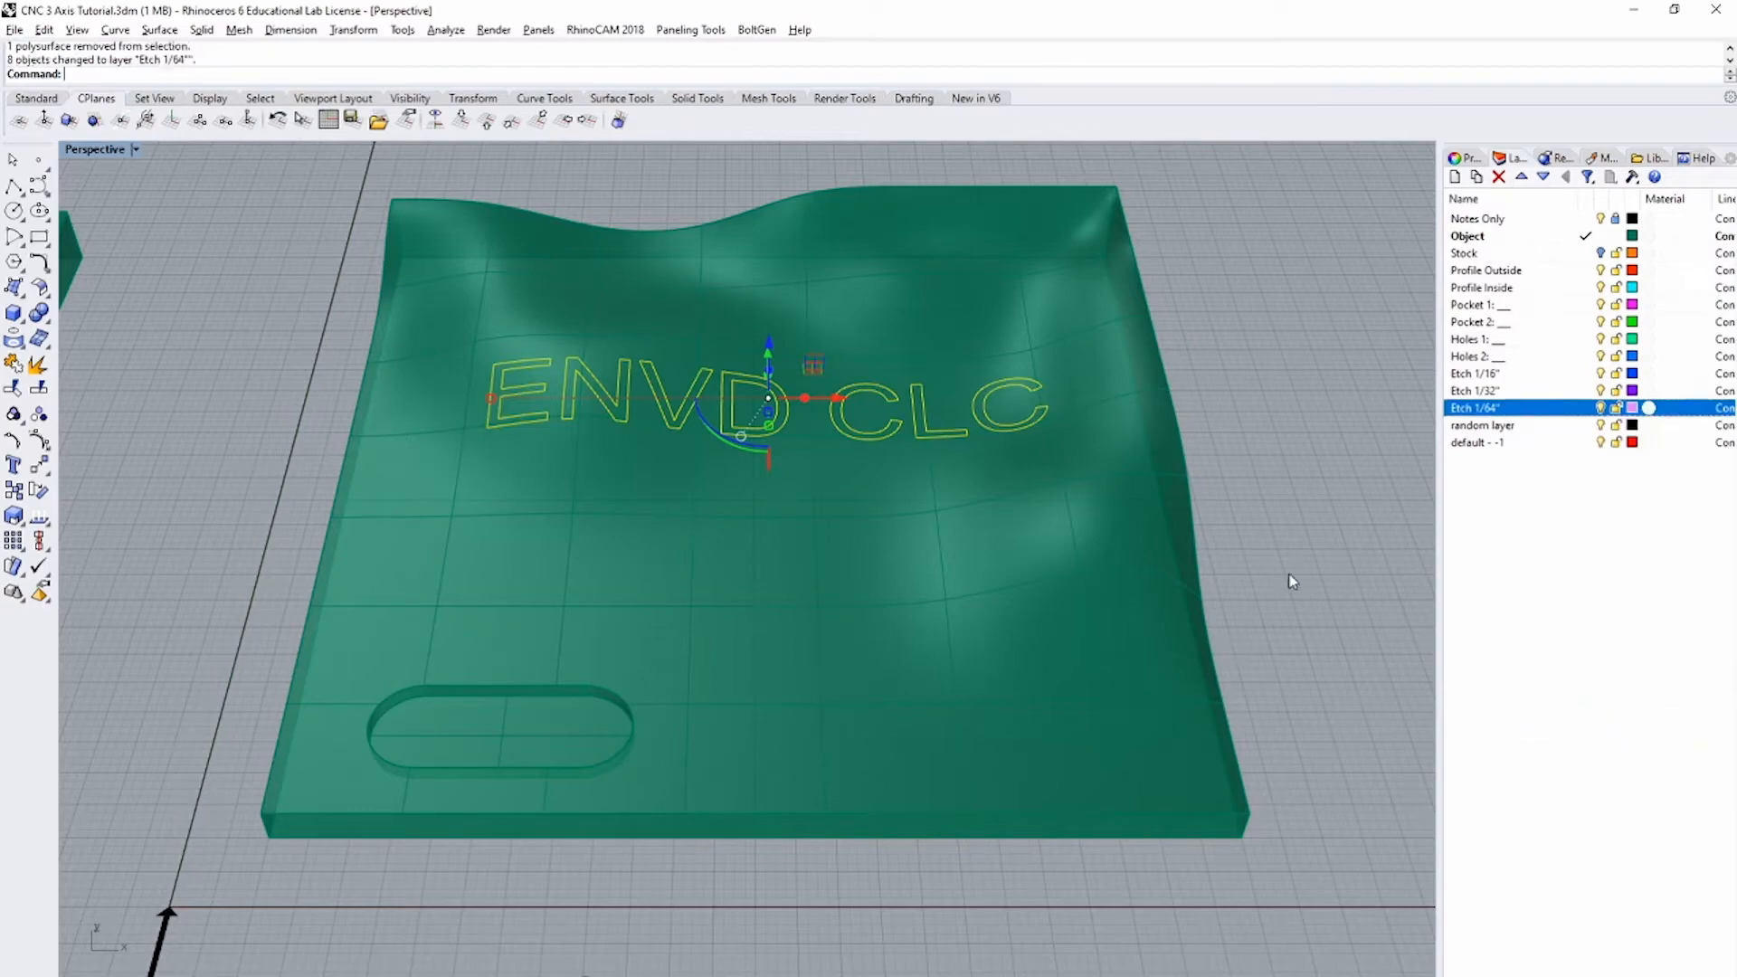
key(Escape)
right_drag(956, 534, 701, 442)
right_drag(469, 442, 580, 512)
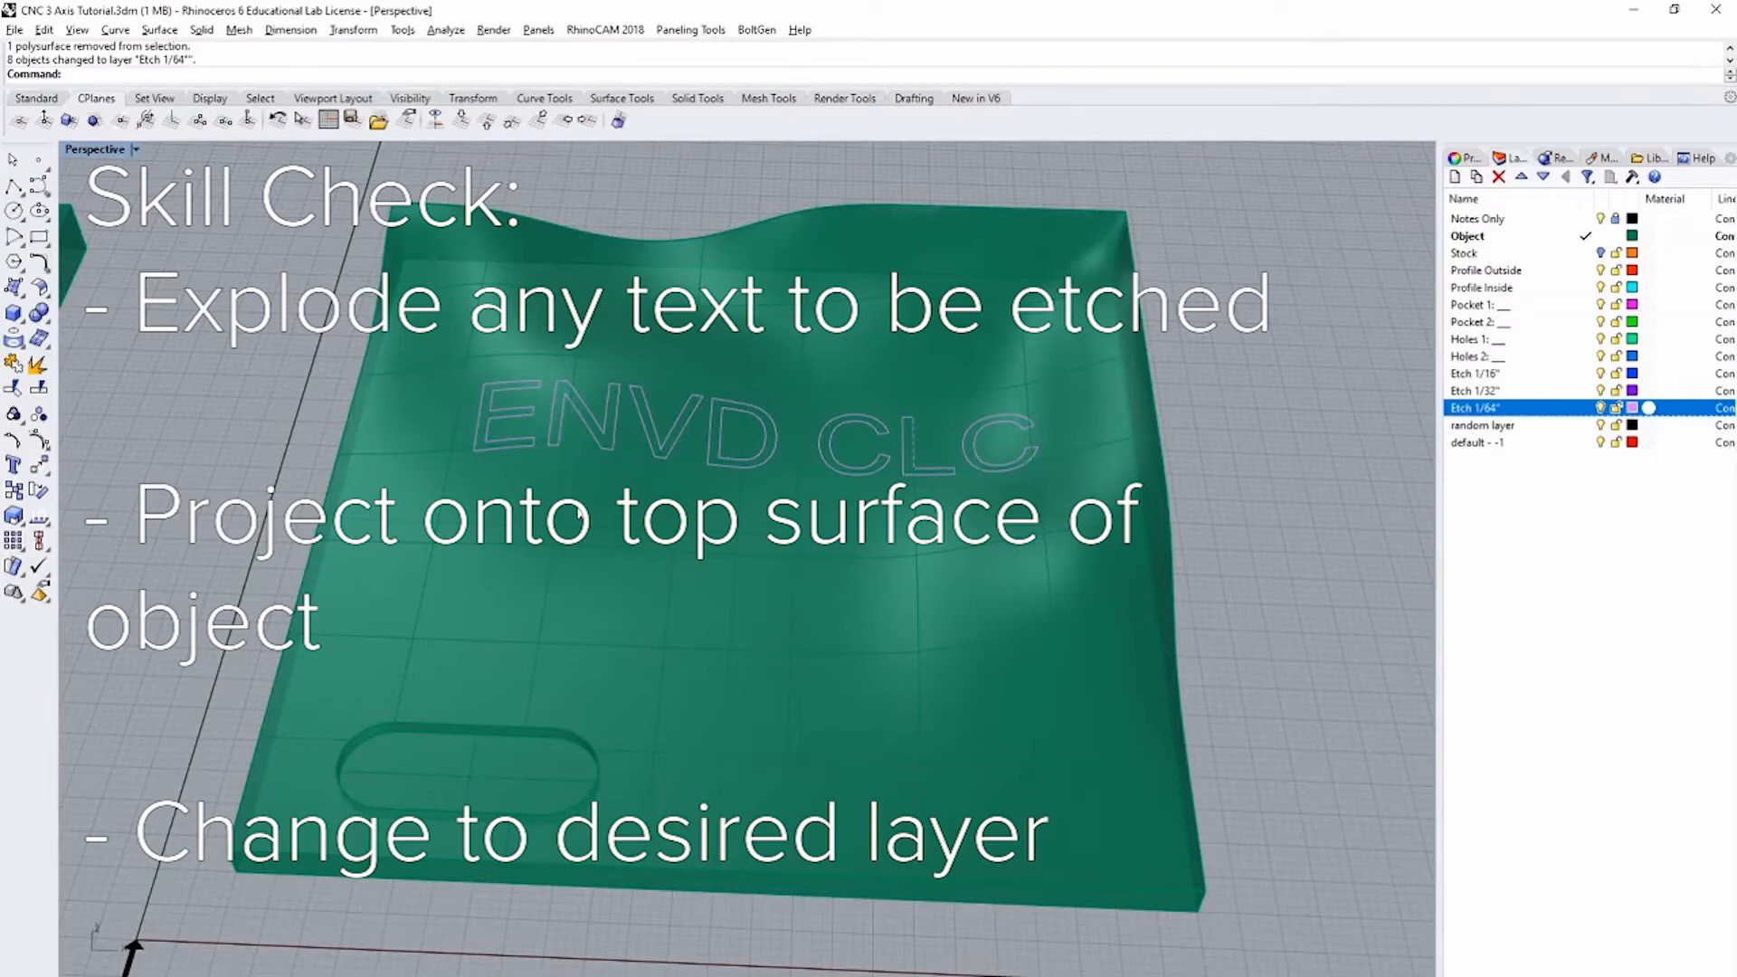
key(ctrl+s)
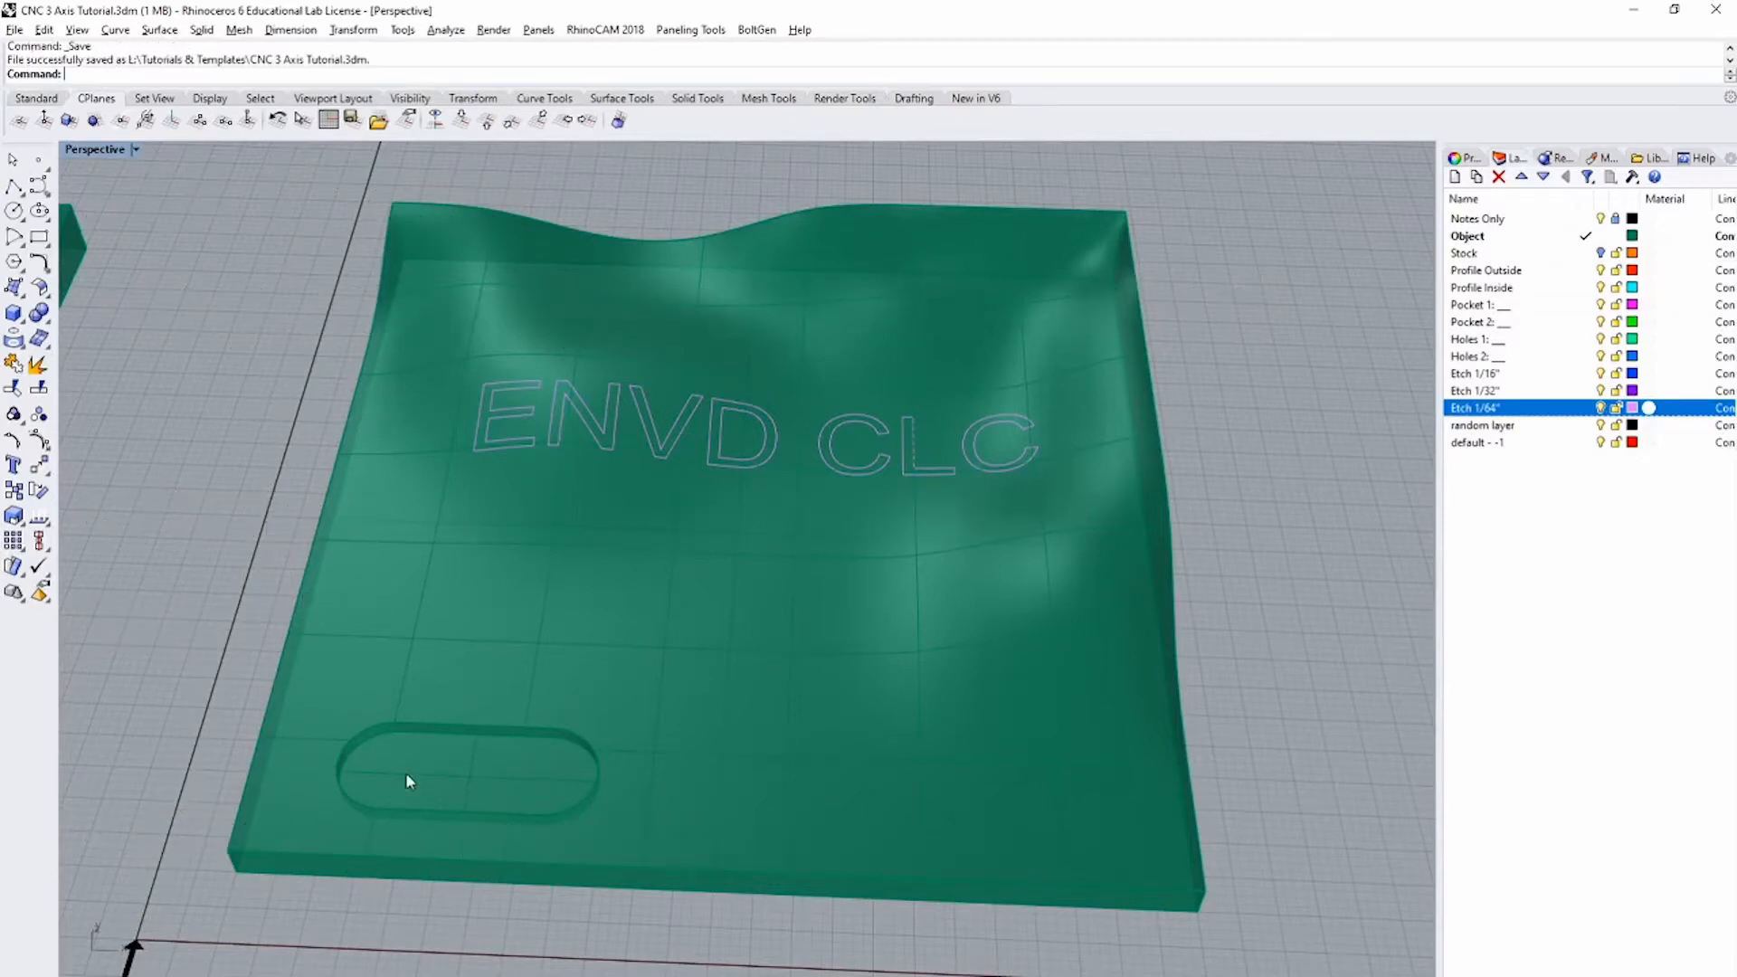
Step: Duplicate the border of the slot pocket's floor surface with DupBorder
shift+right_drag(371, 794, 467, 377)
scroll(423, 371, up, 3)
scroll(422, 367, up, 3)
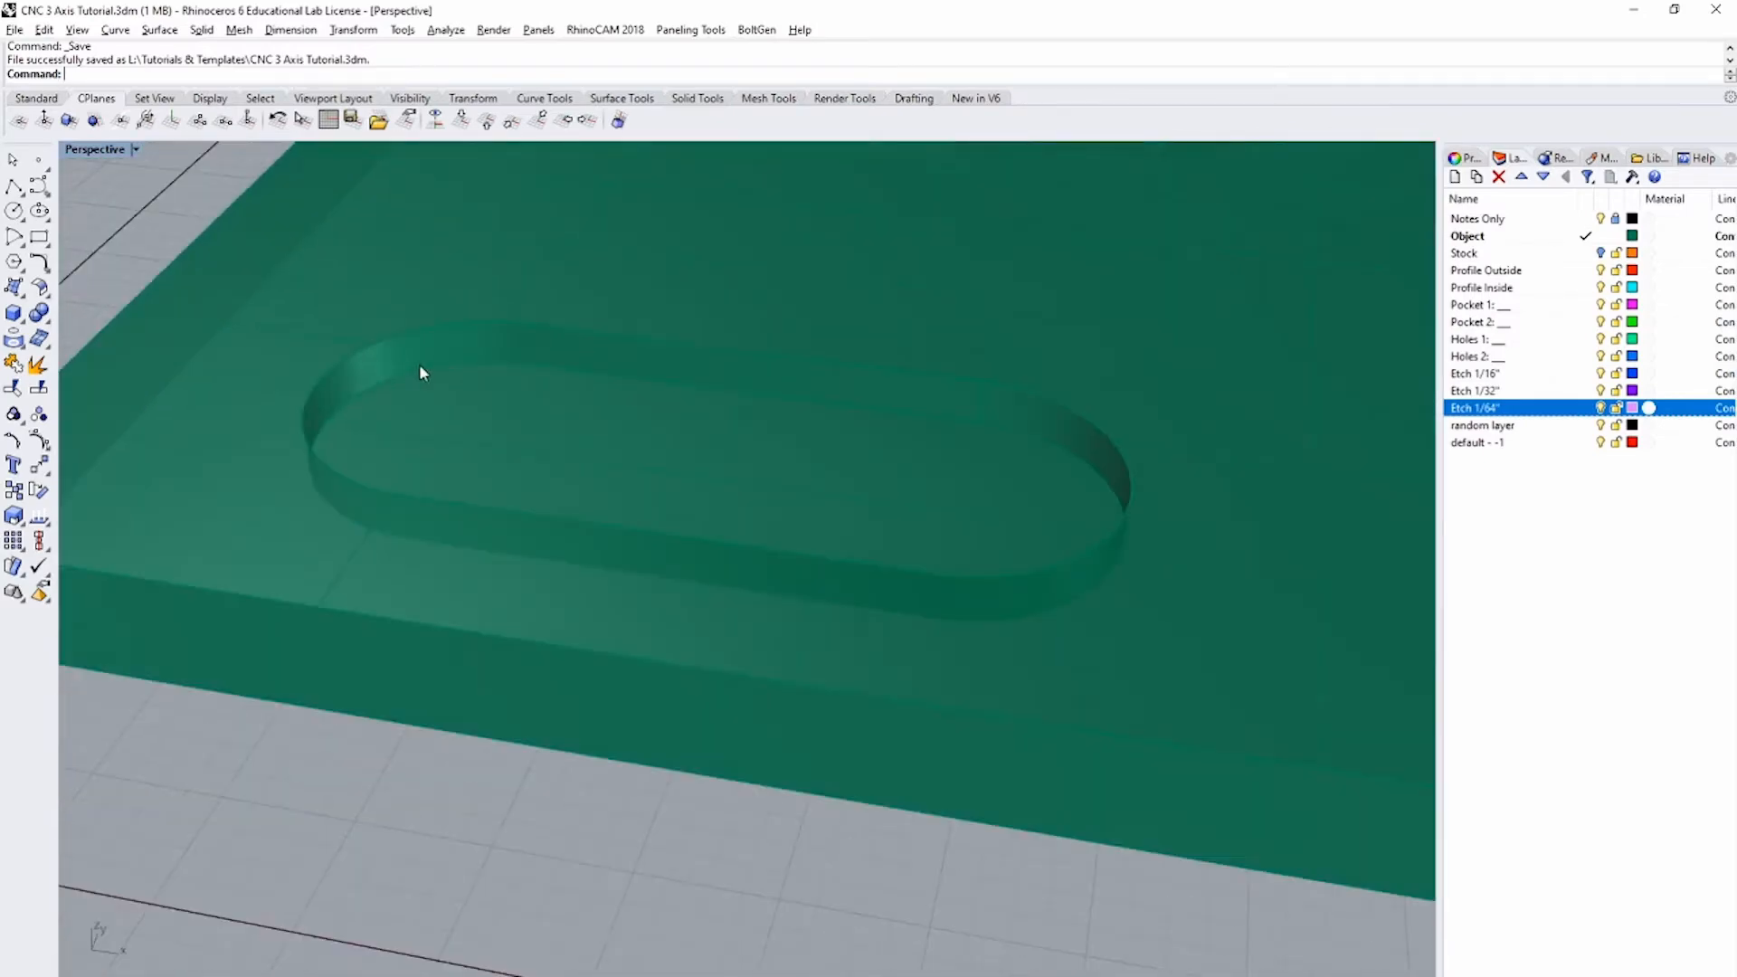
scroll(470, 412, down, 3)
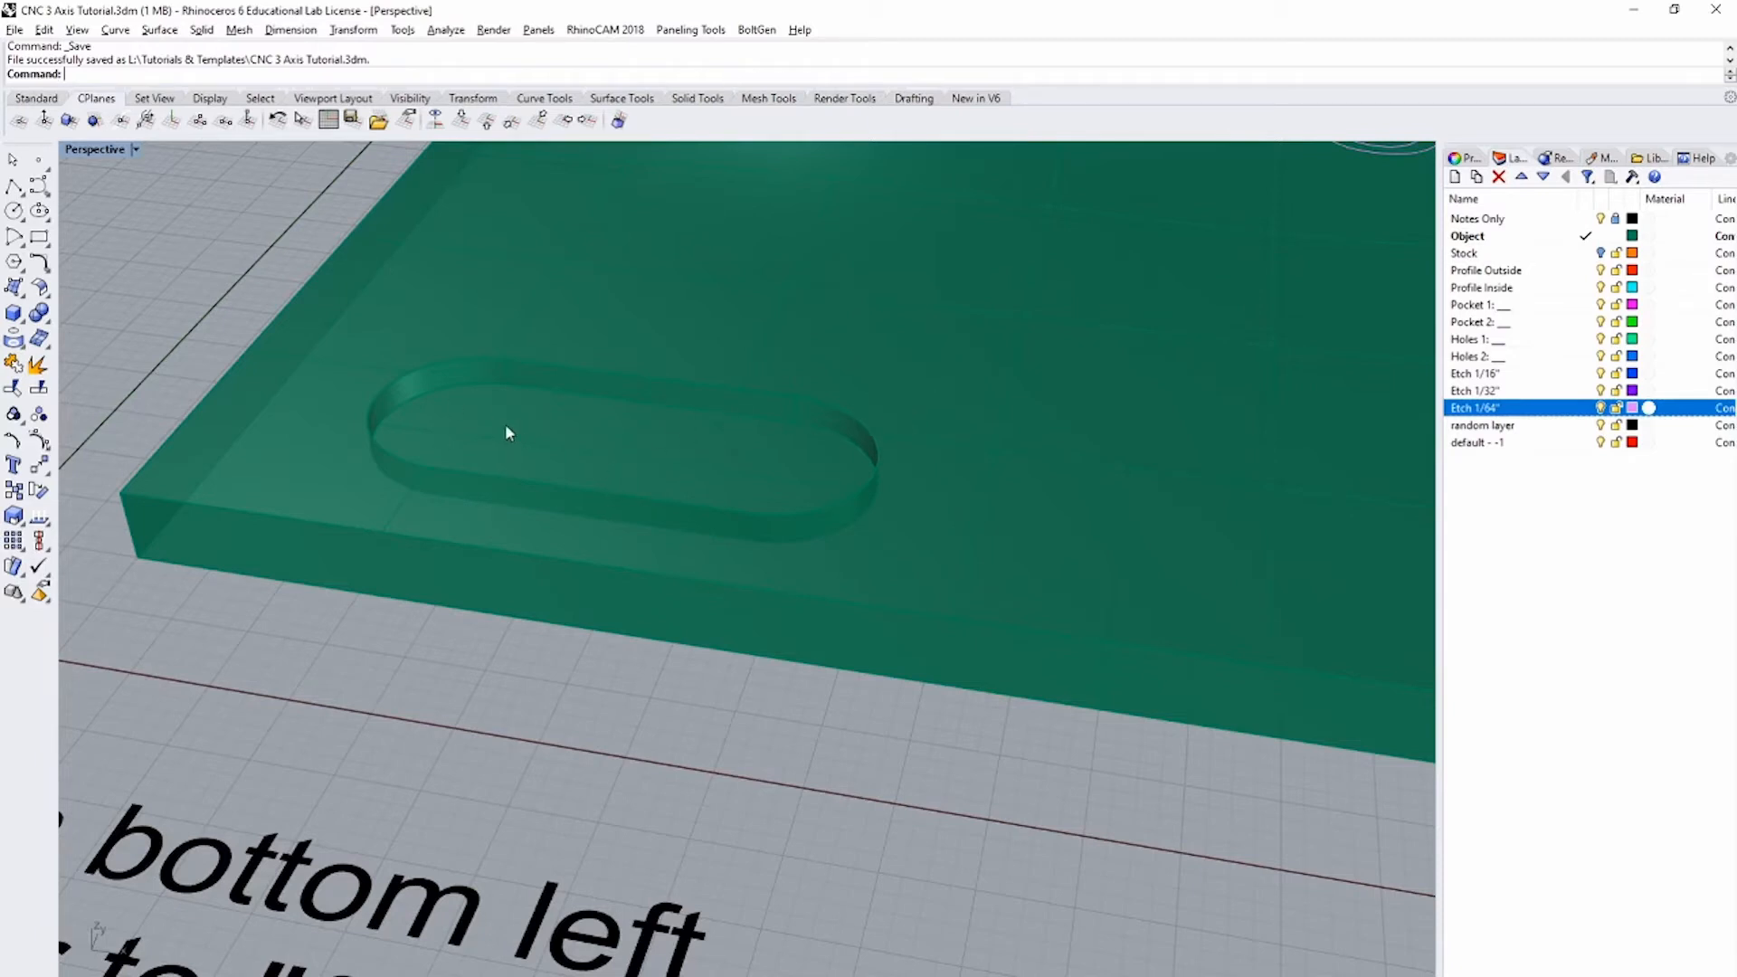
click(598, 437)
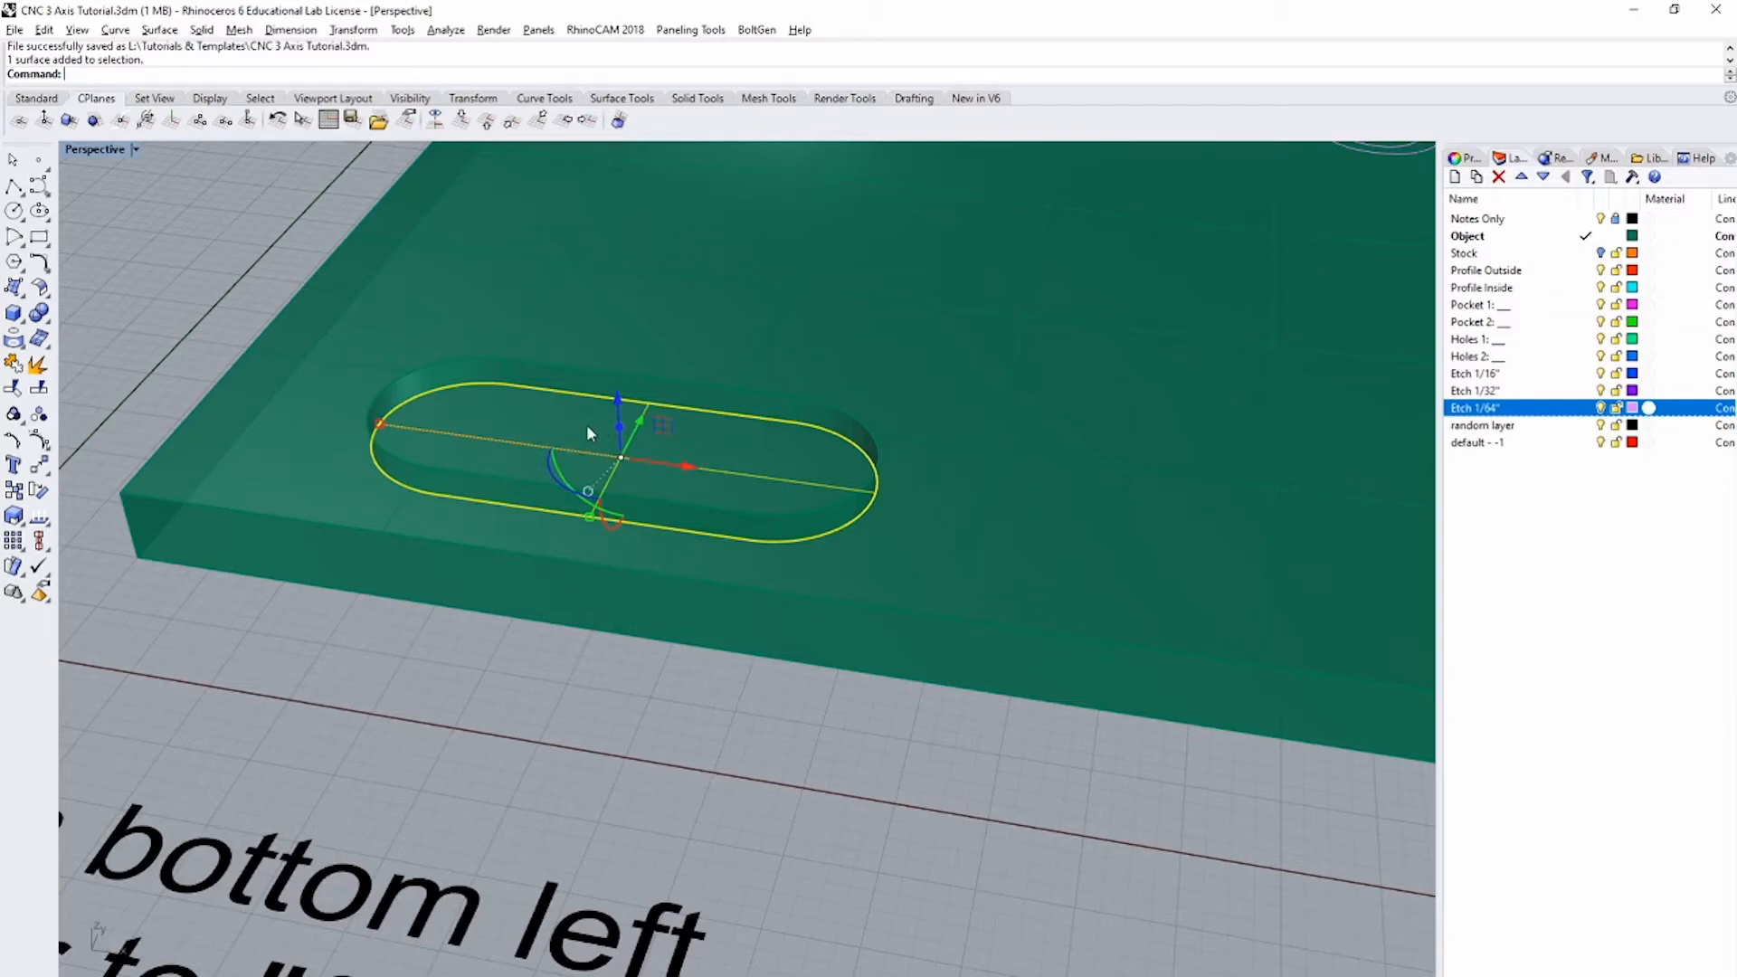
text(DupBo)
key(Return)
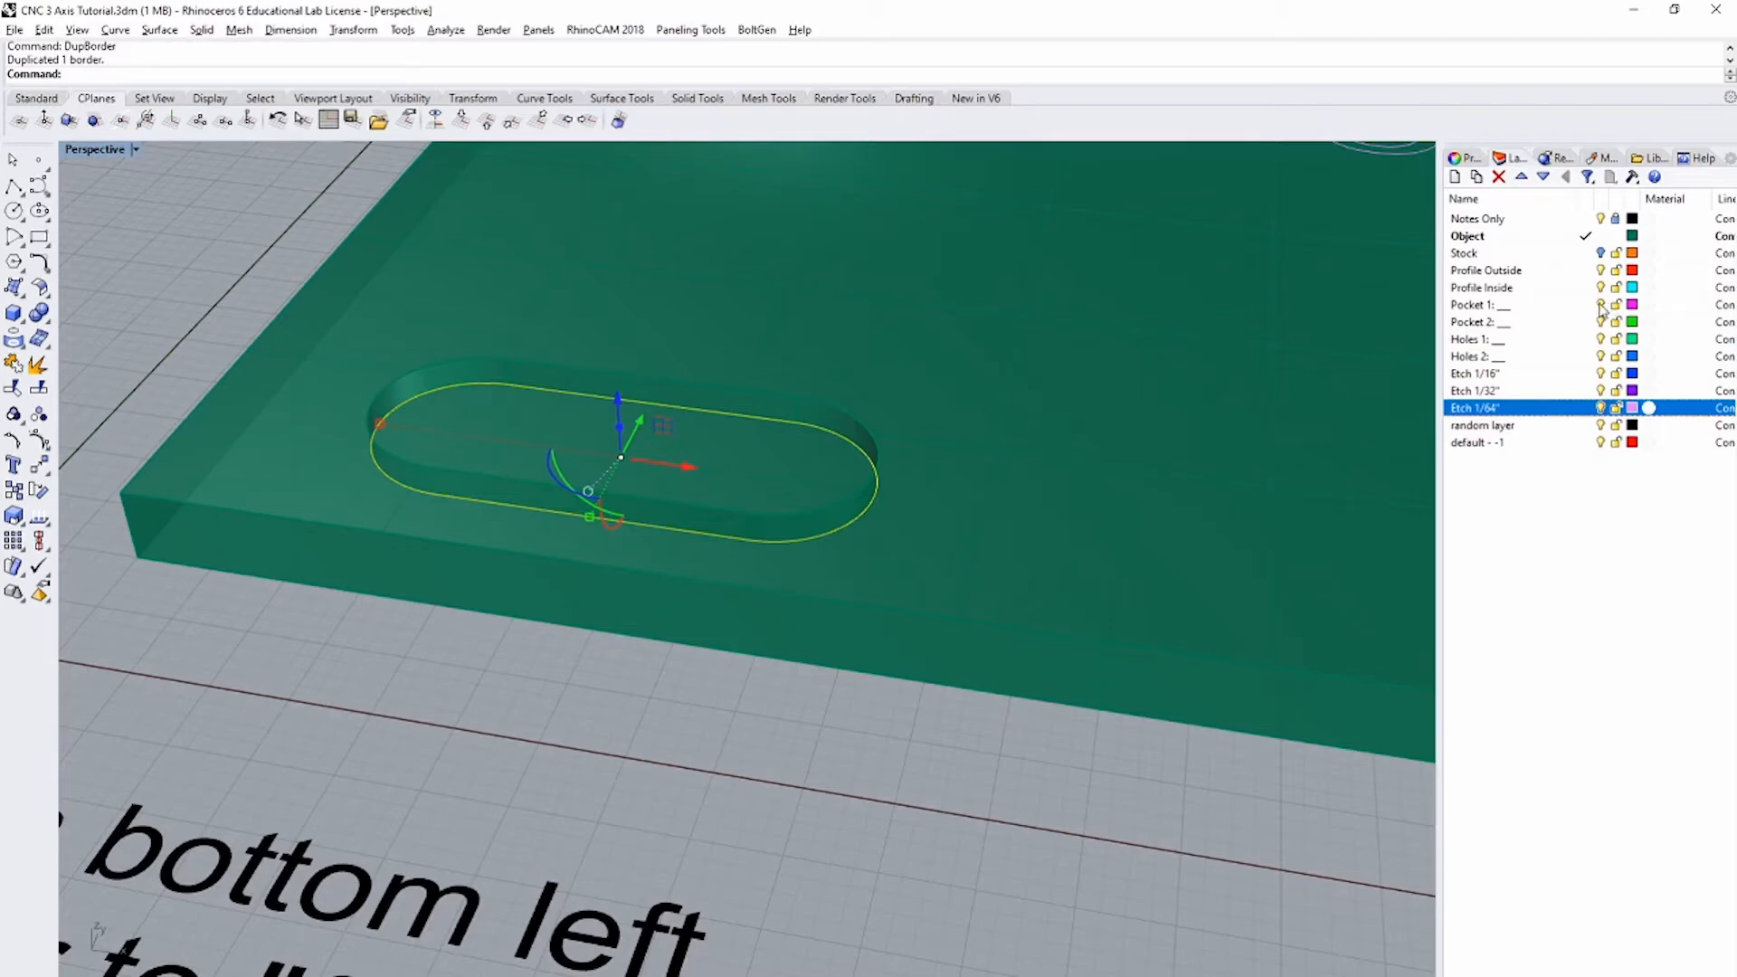
Step: Make Pocket 1 the current layer and move the duplicated slot border curve onto it
click(1554, 307)
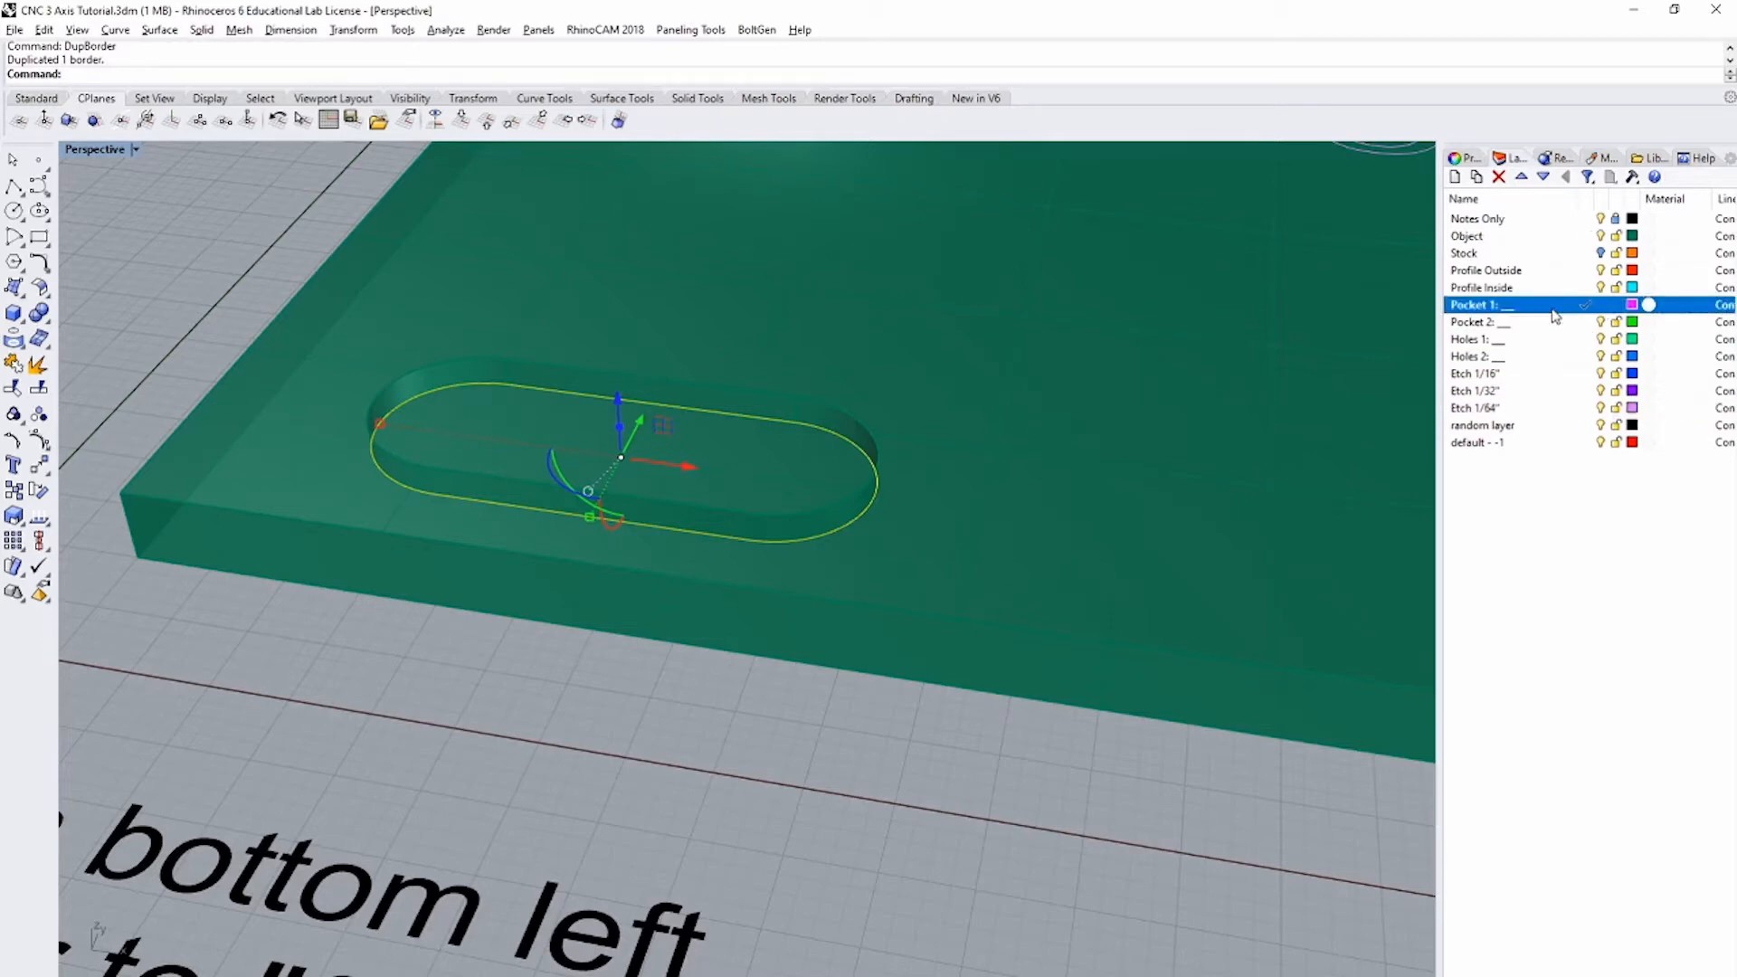
right_click(1552, 311)
click(1648, 626)
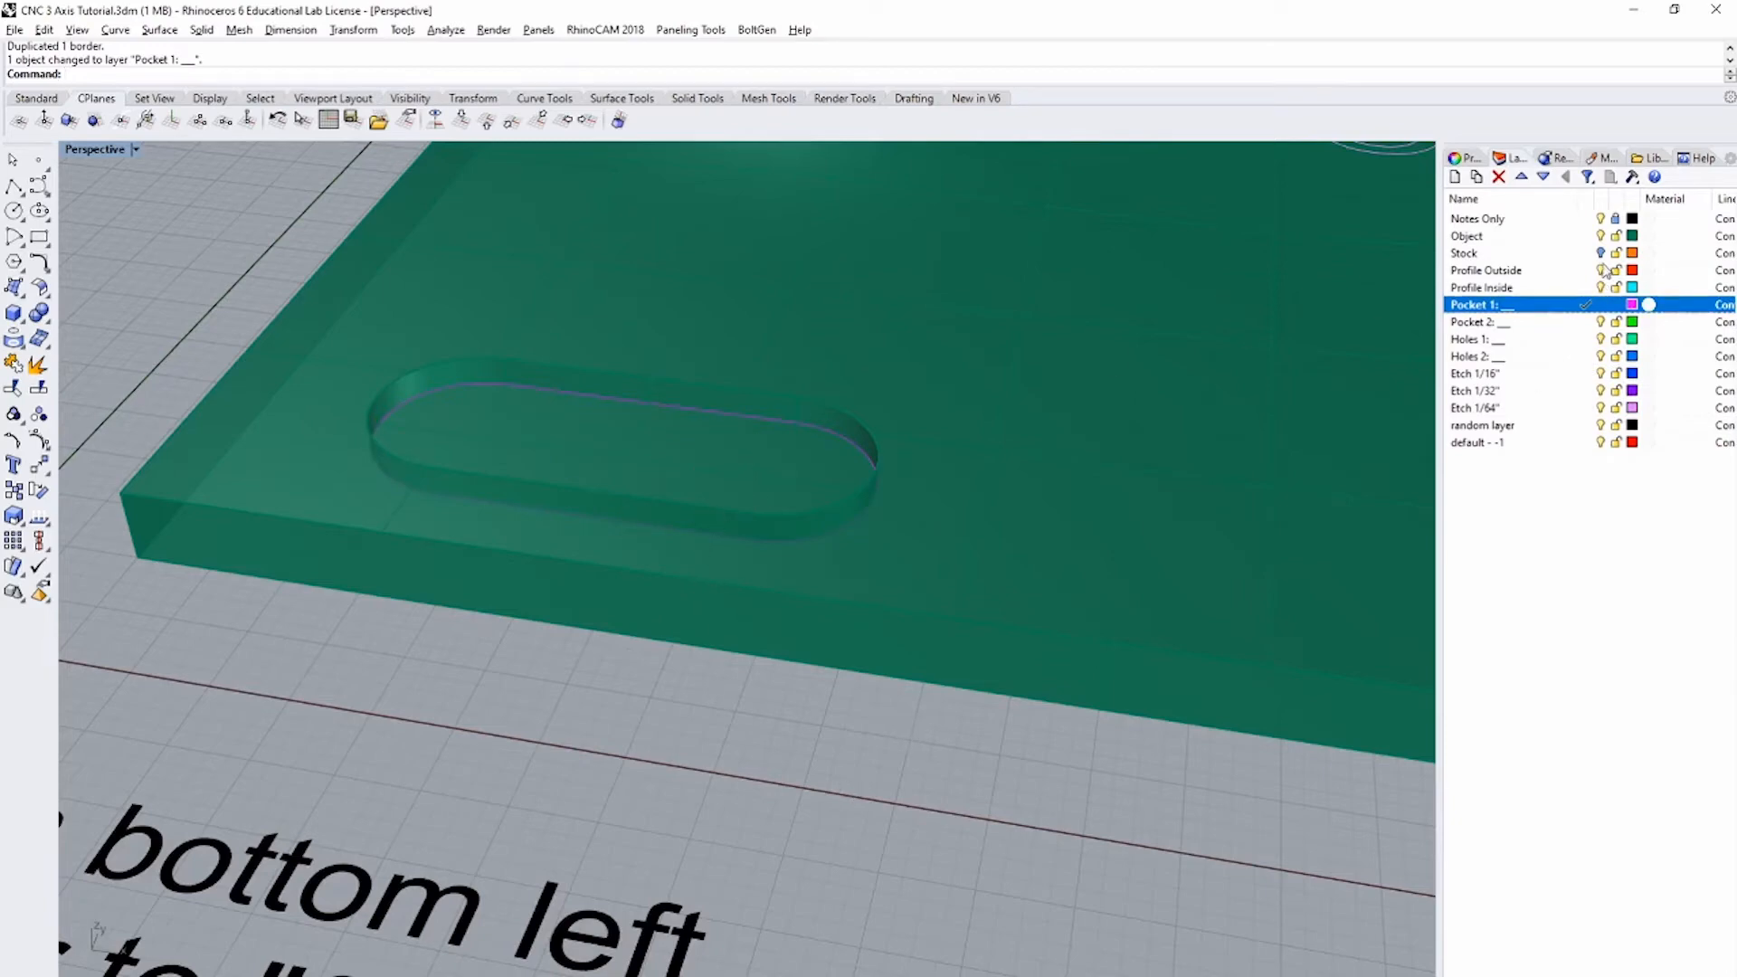
Step: Turn on the Stock layer, project the slot border curve onto the stock block's top face, and hide Stock again
click(638, 400)
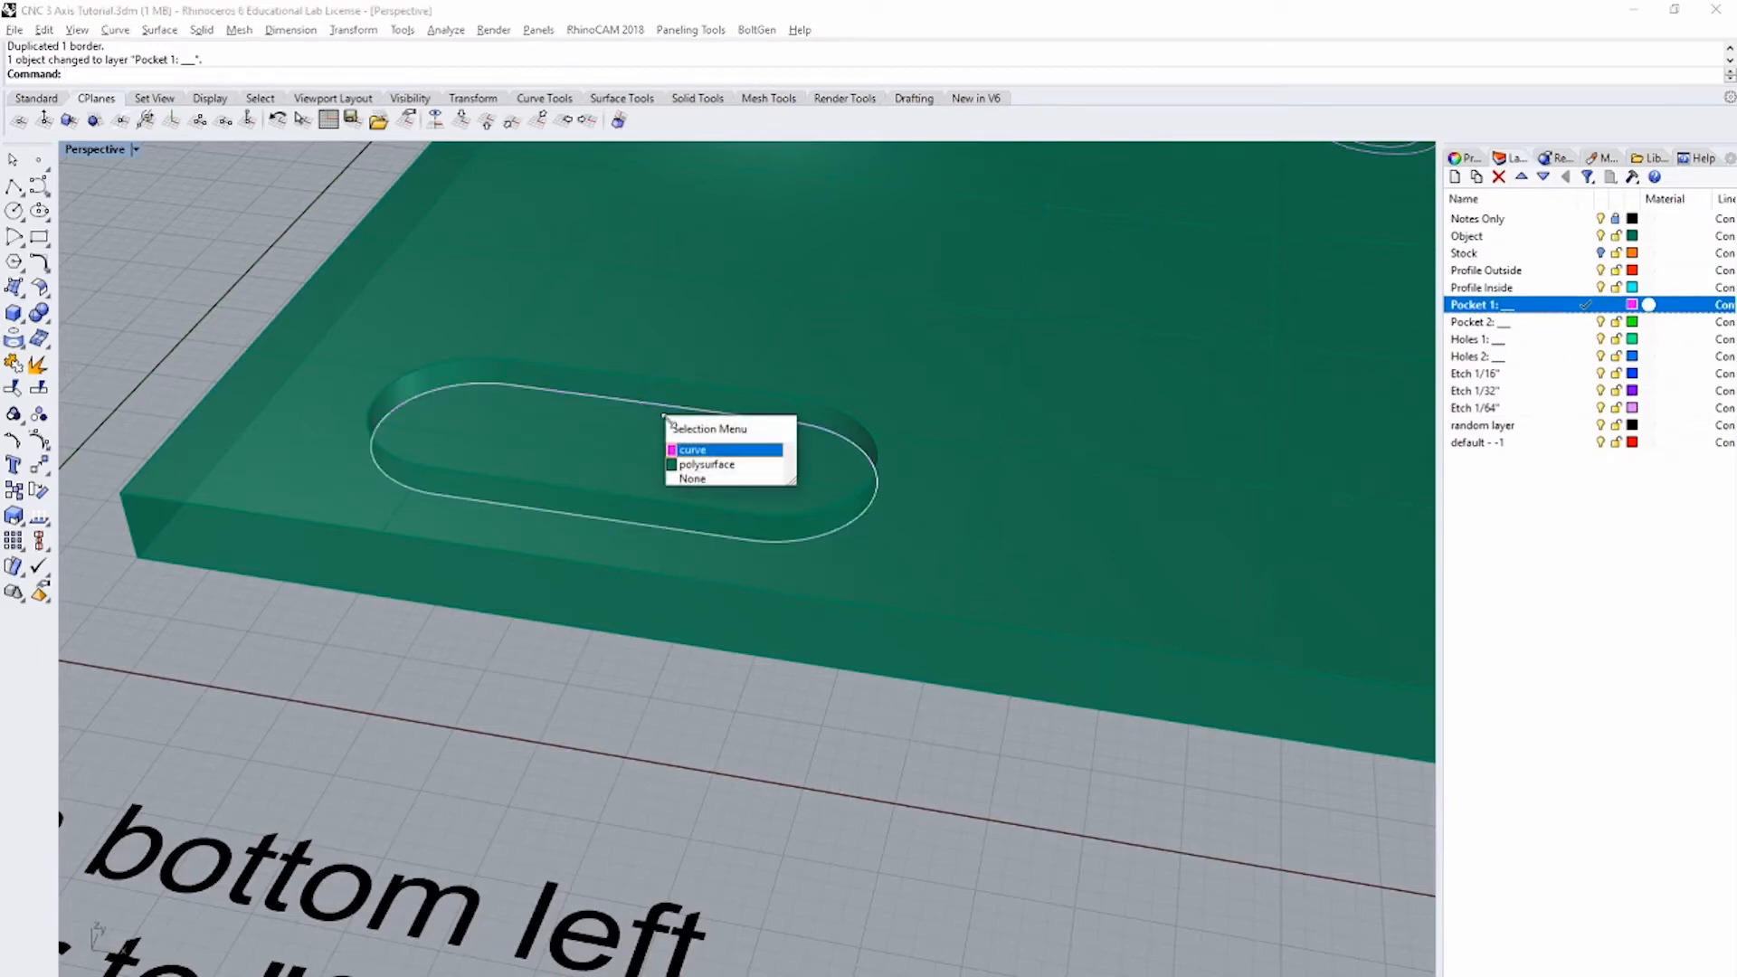
click(687, 443)
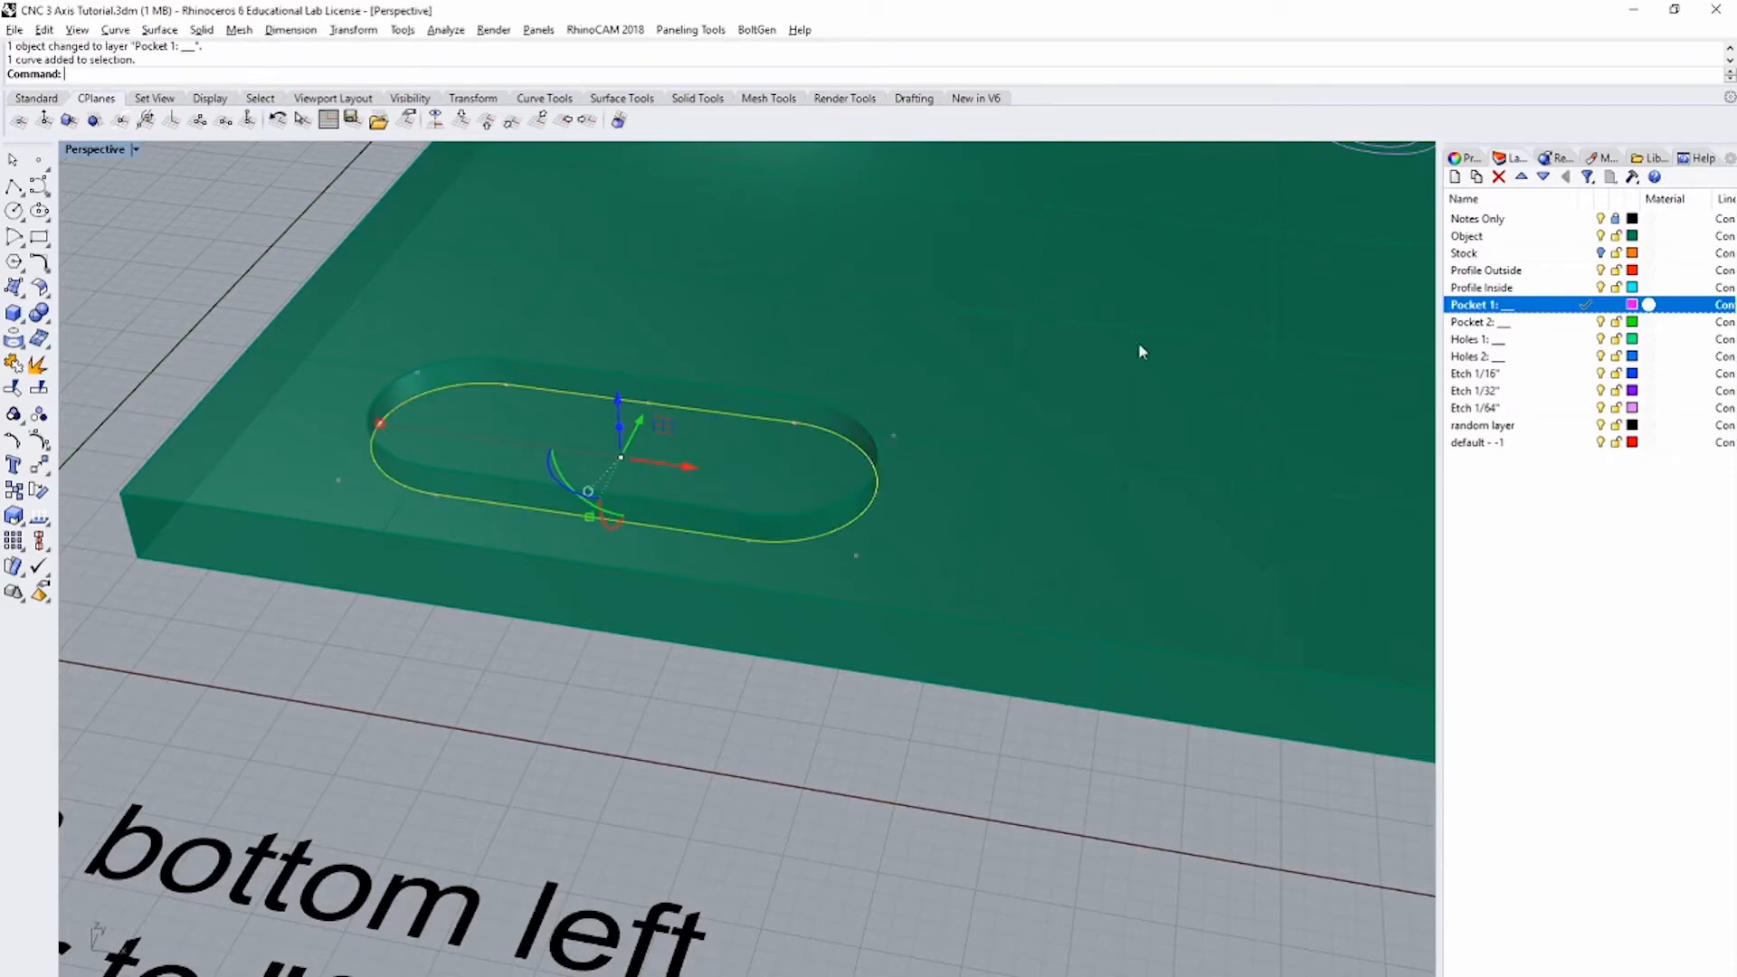
click(1600, 253)
scroll(976, 420, down, 5)
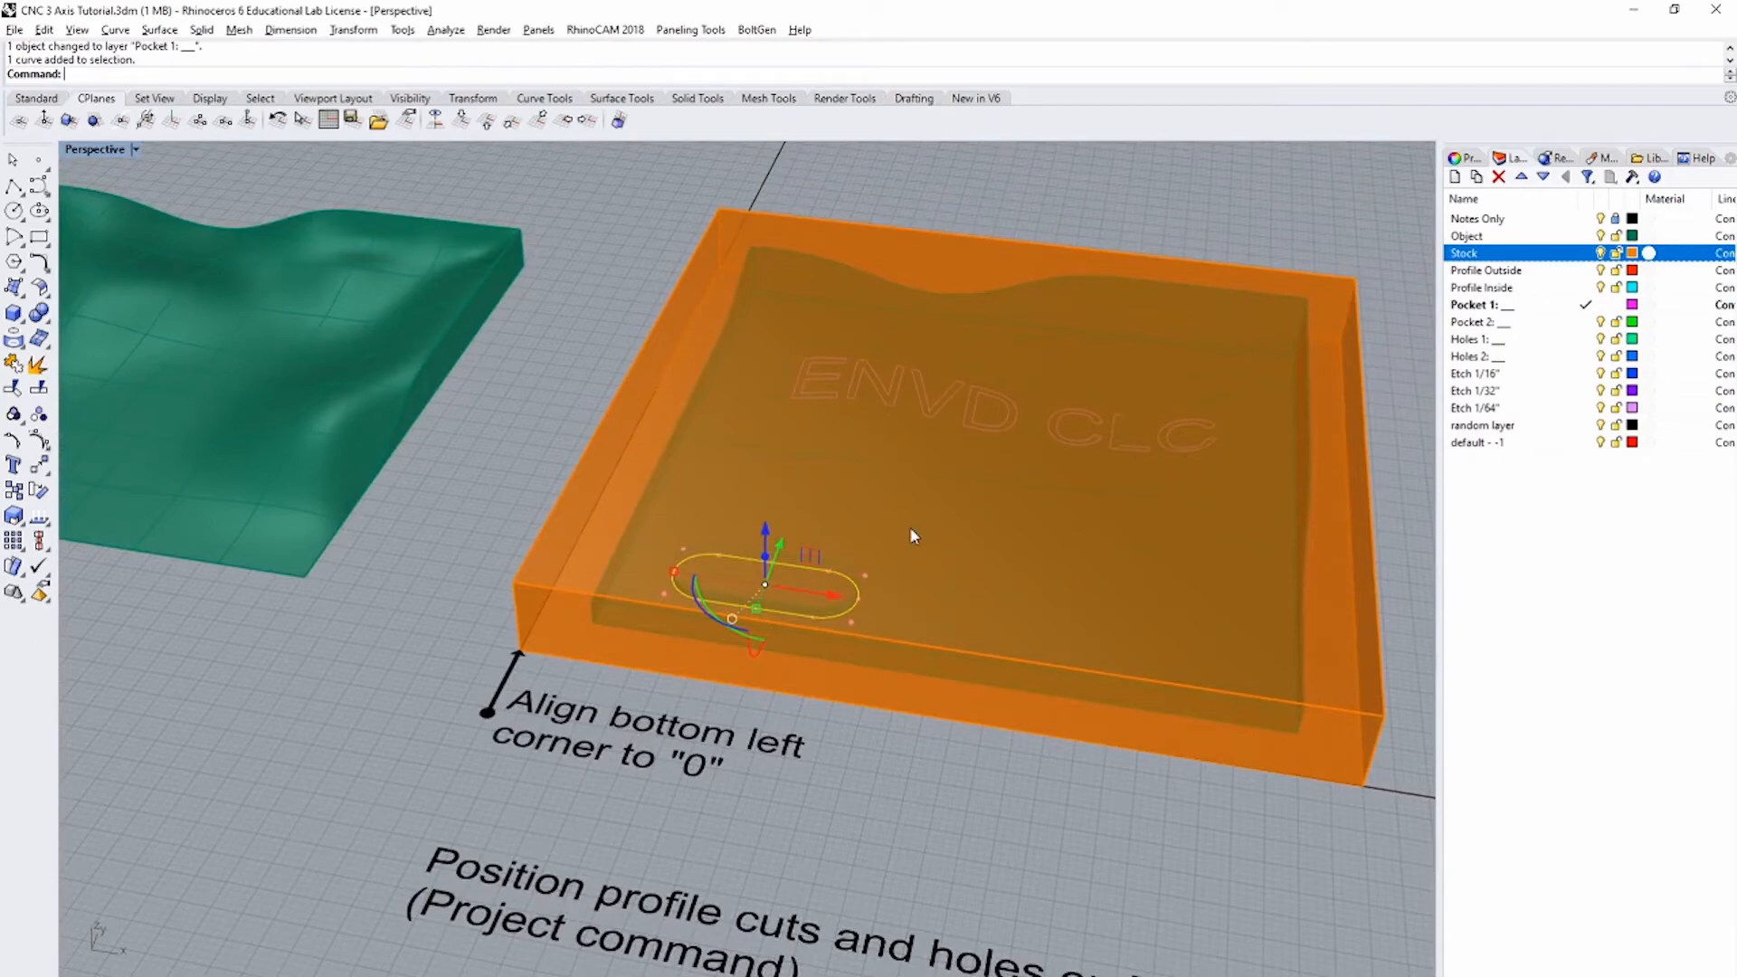
text(Project)
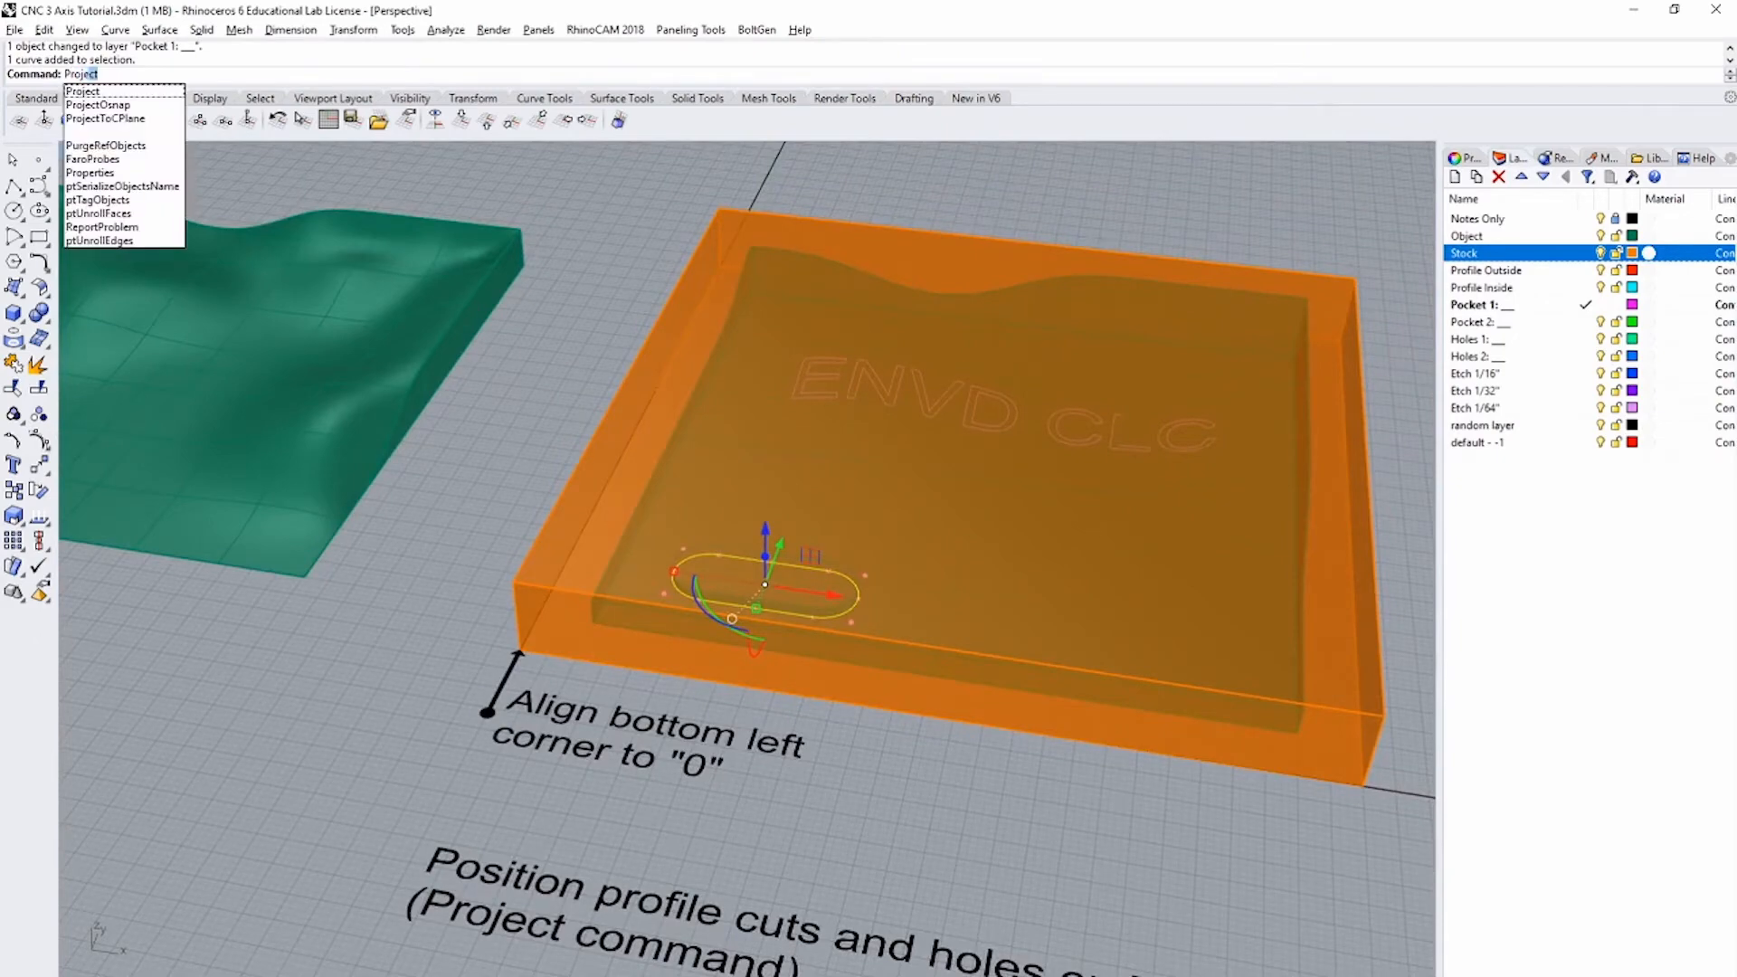
key(Return)
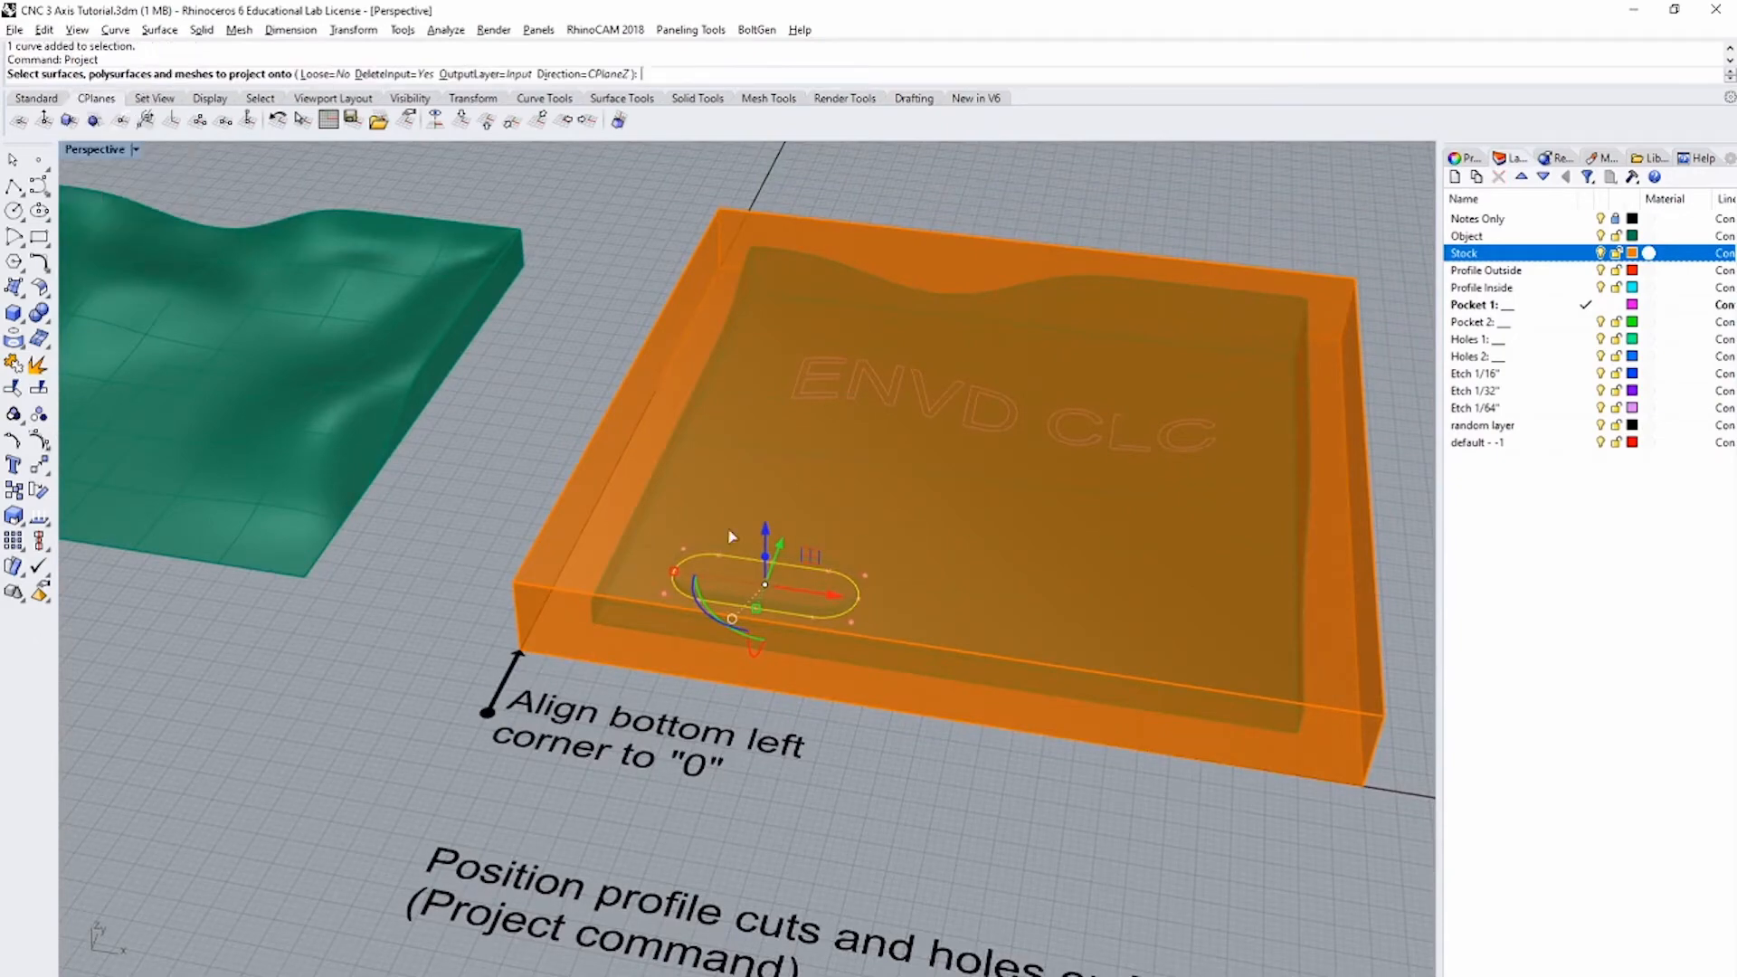
click(604, 537)
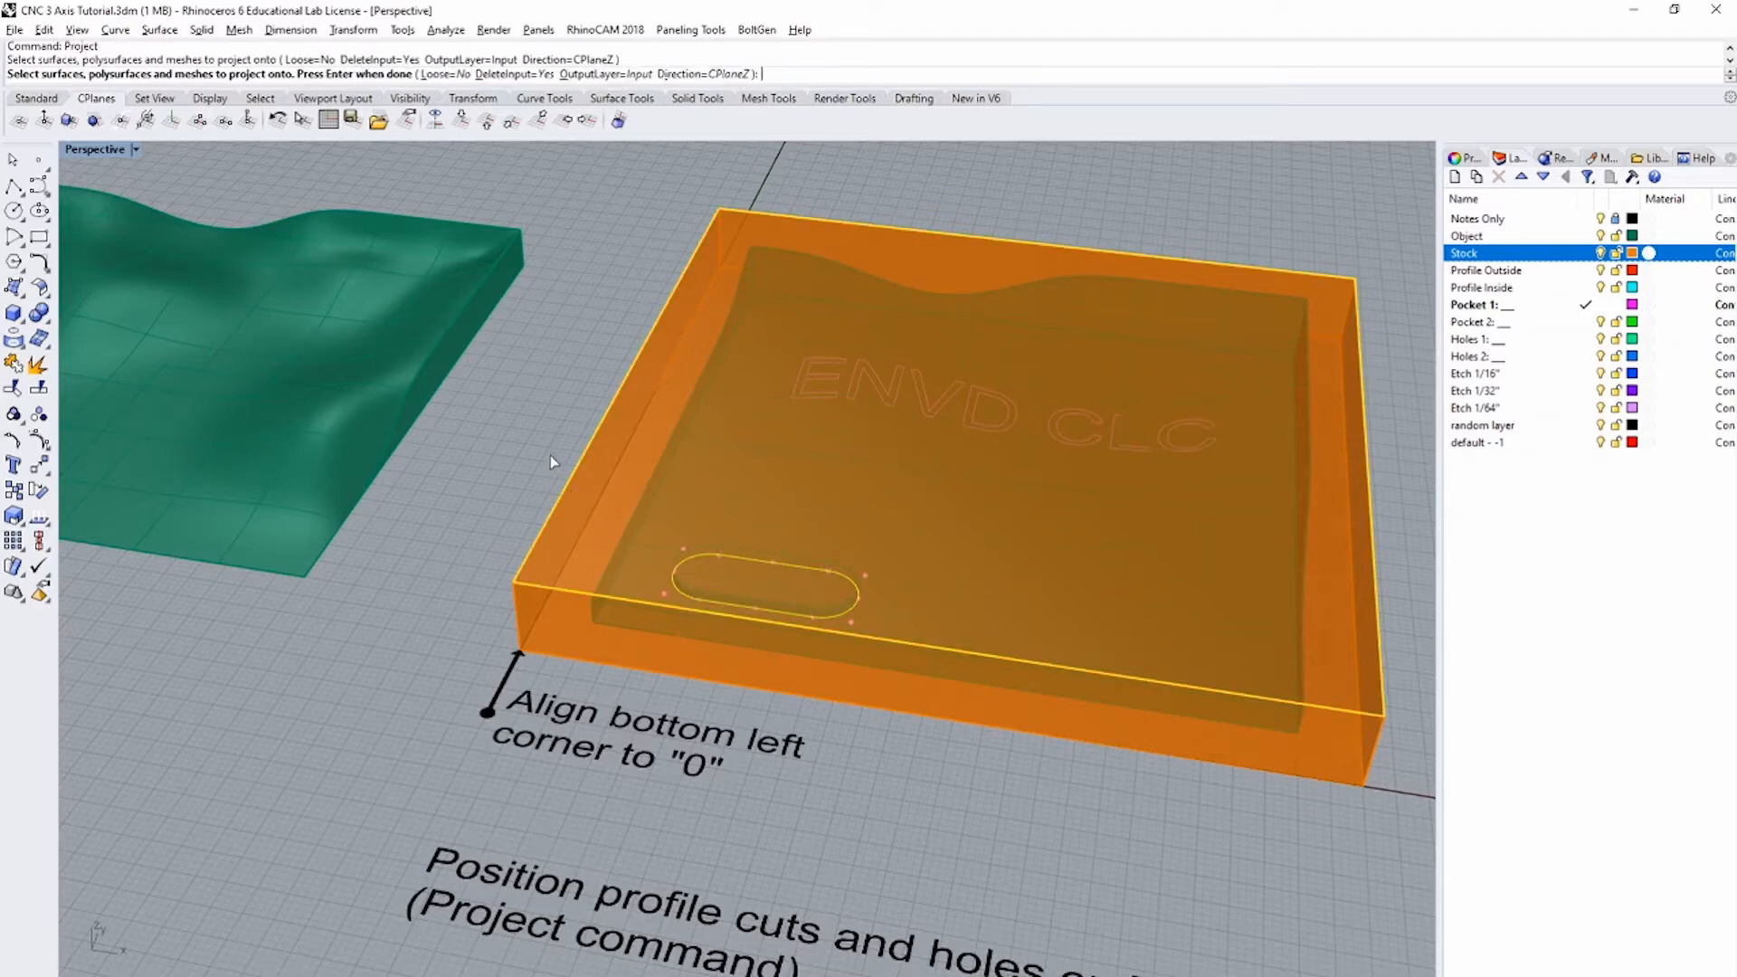
key(Return)
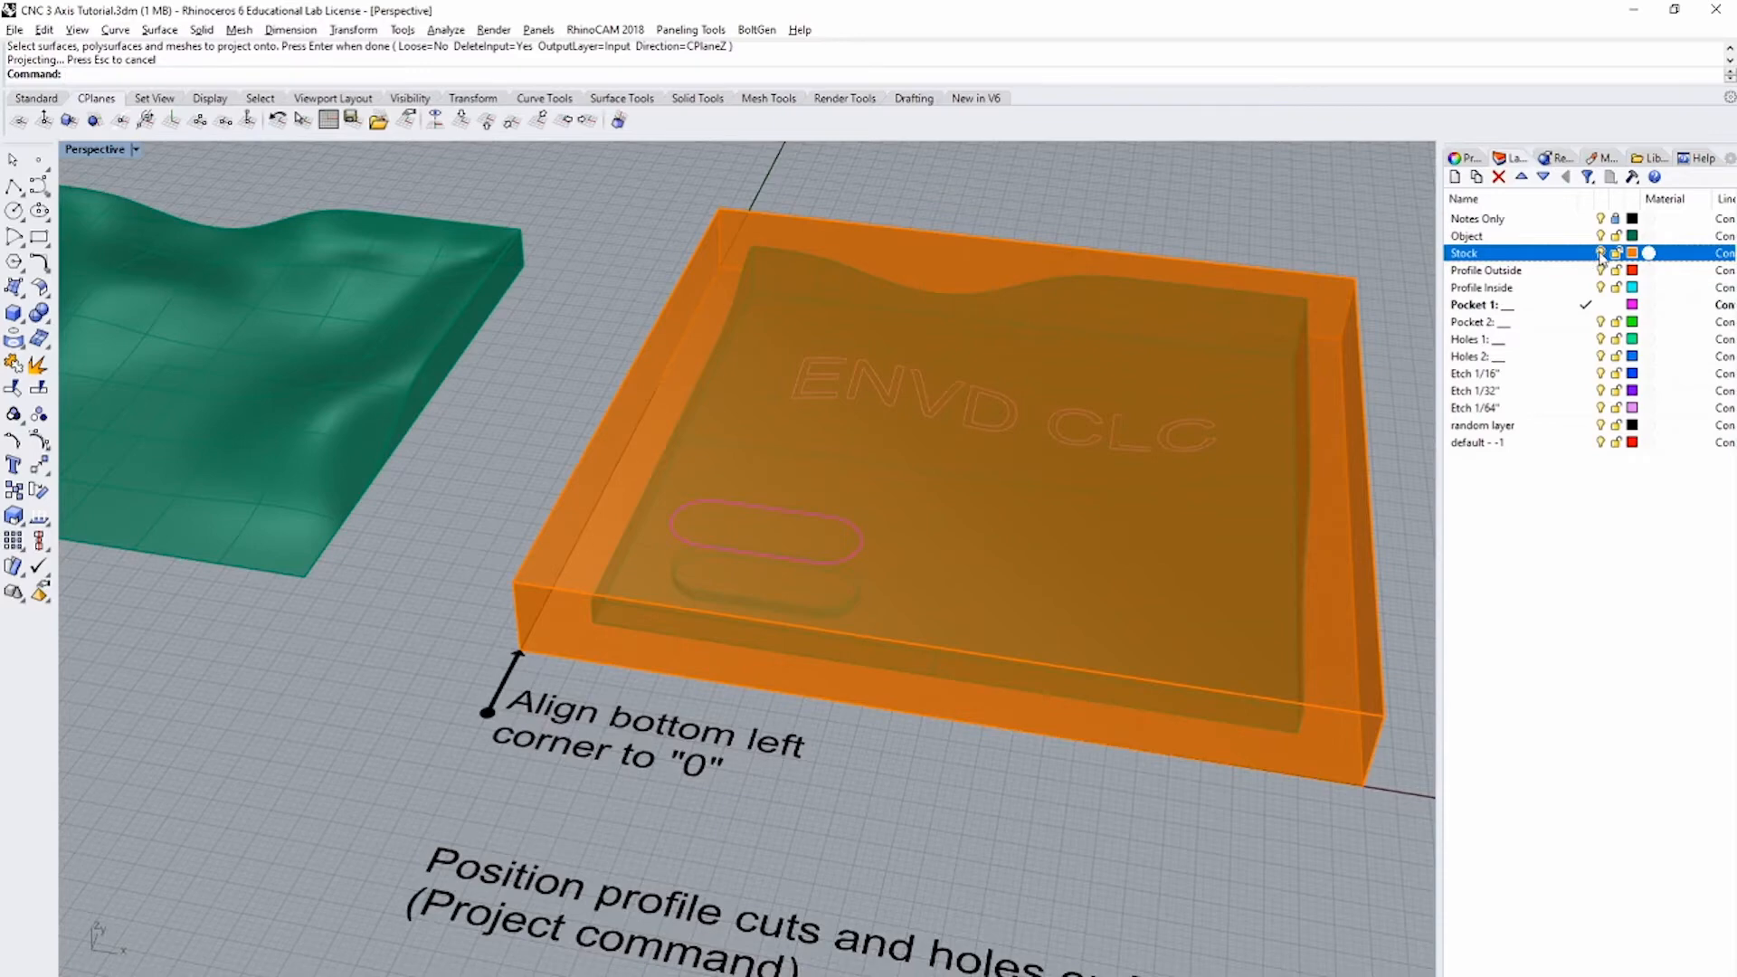
click(1601, 253)
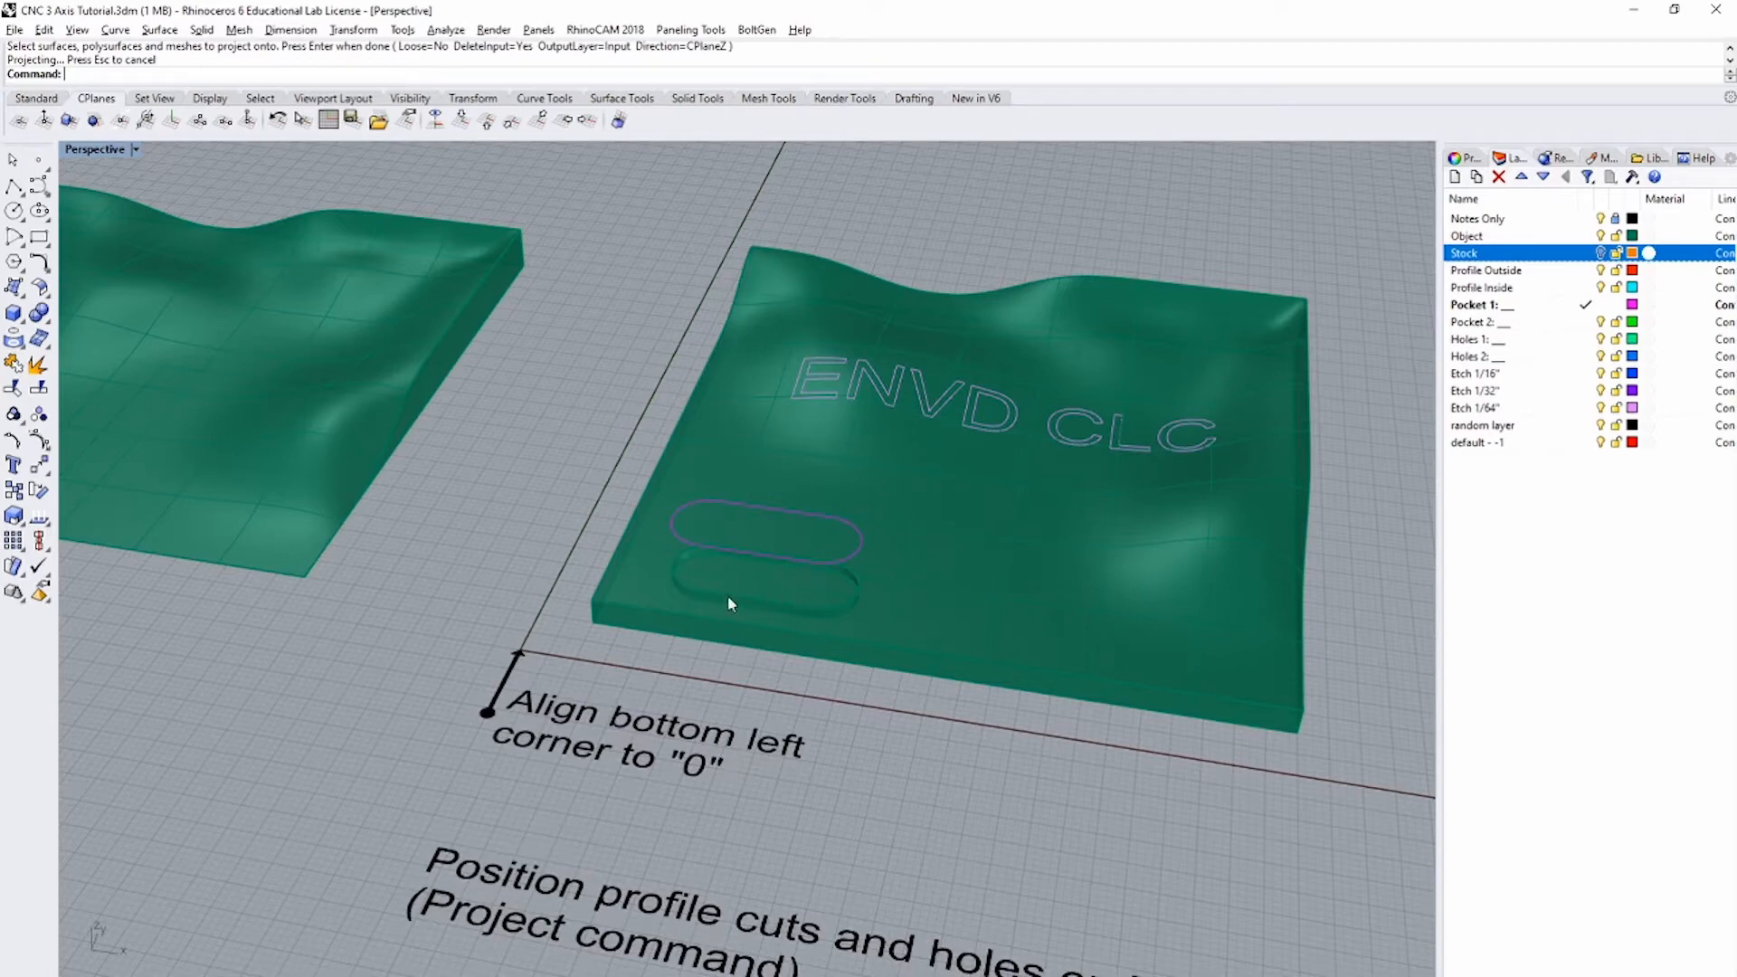
Step: Check the slot pocket's depth with a temporary polyline from its floor edge up to the rim, then cancel it
scroll(654, 551, up, 10)
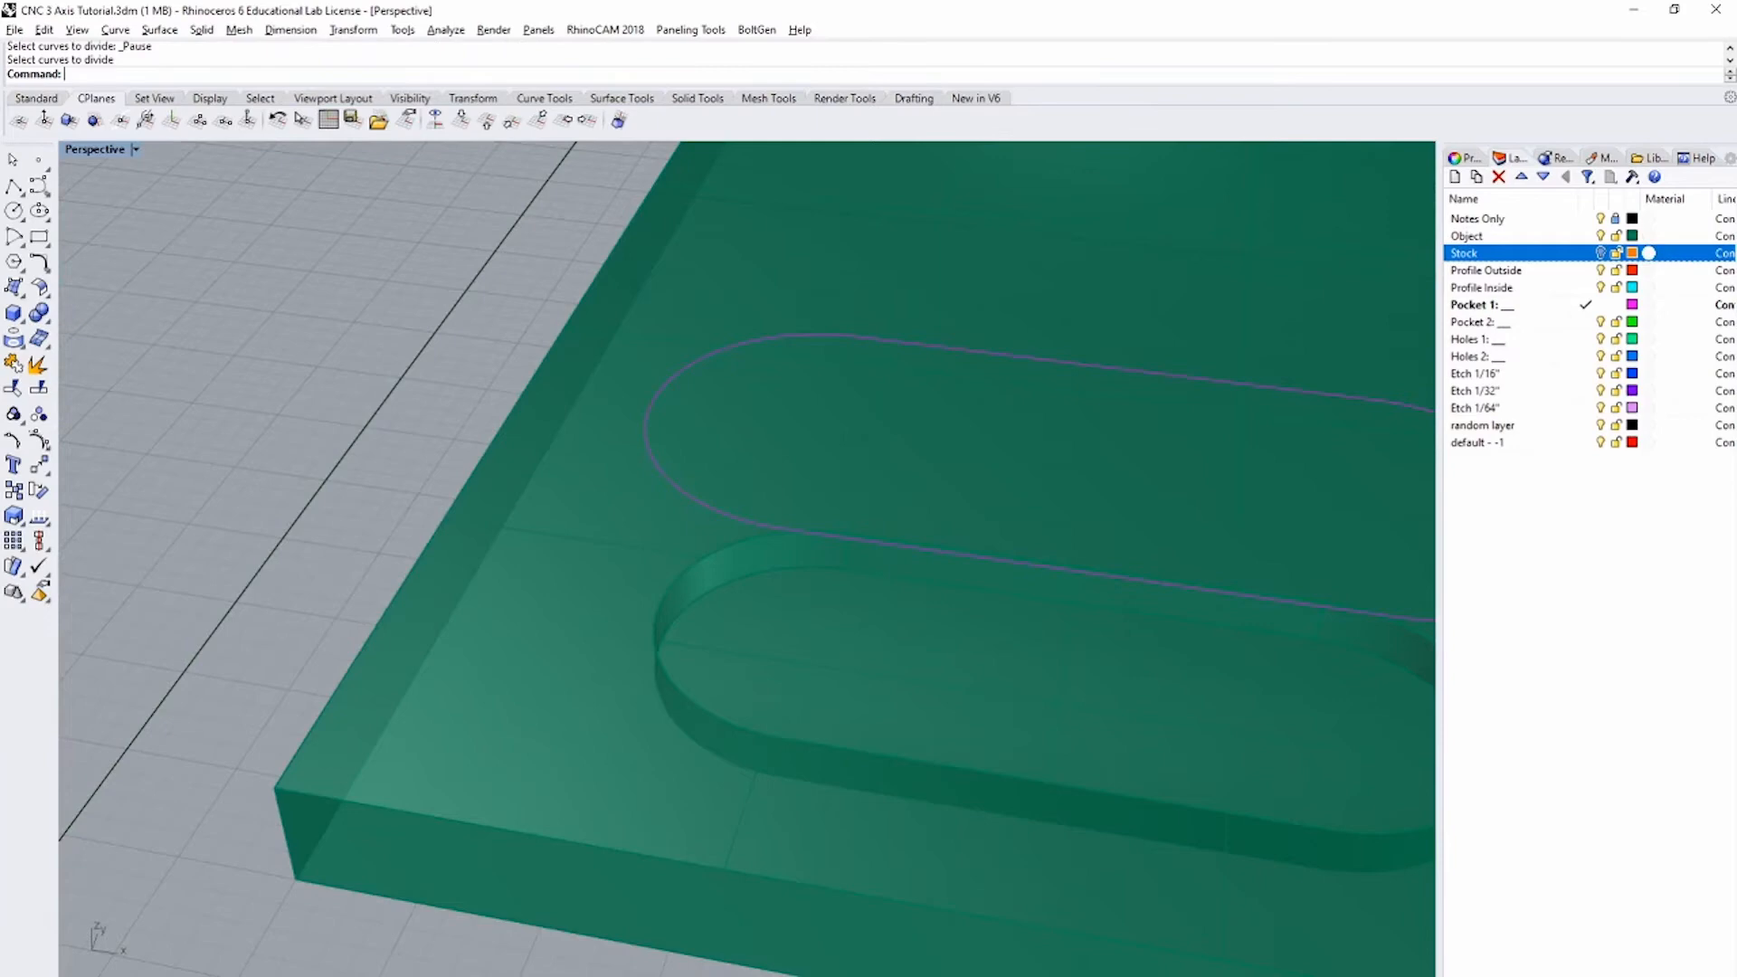
text(polyline)
key(Return)
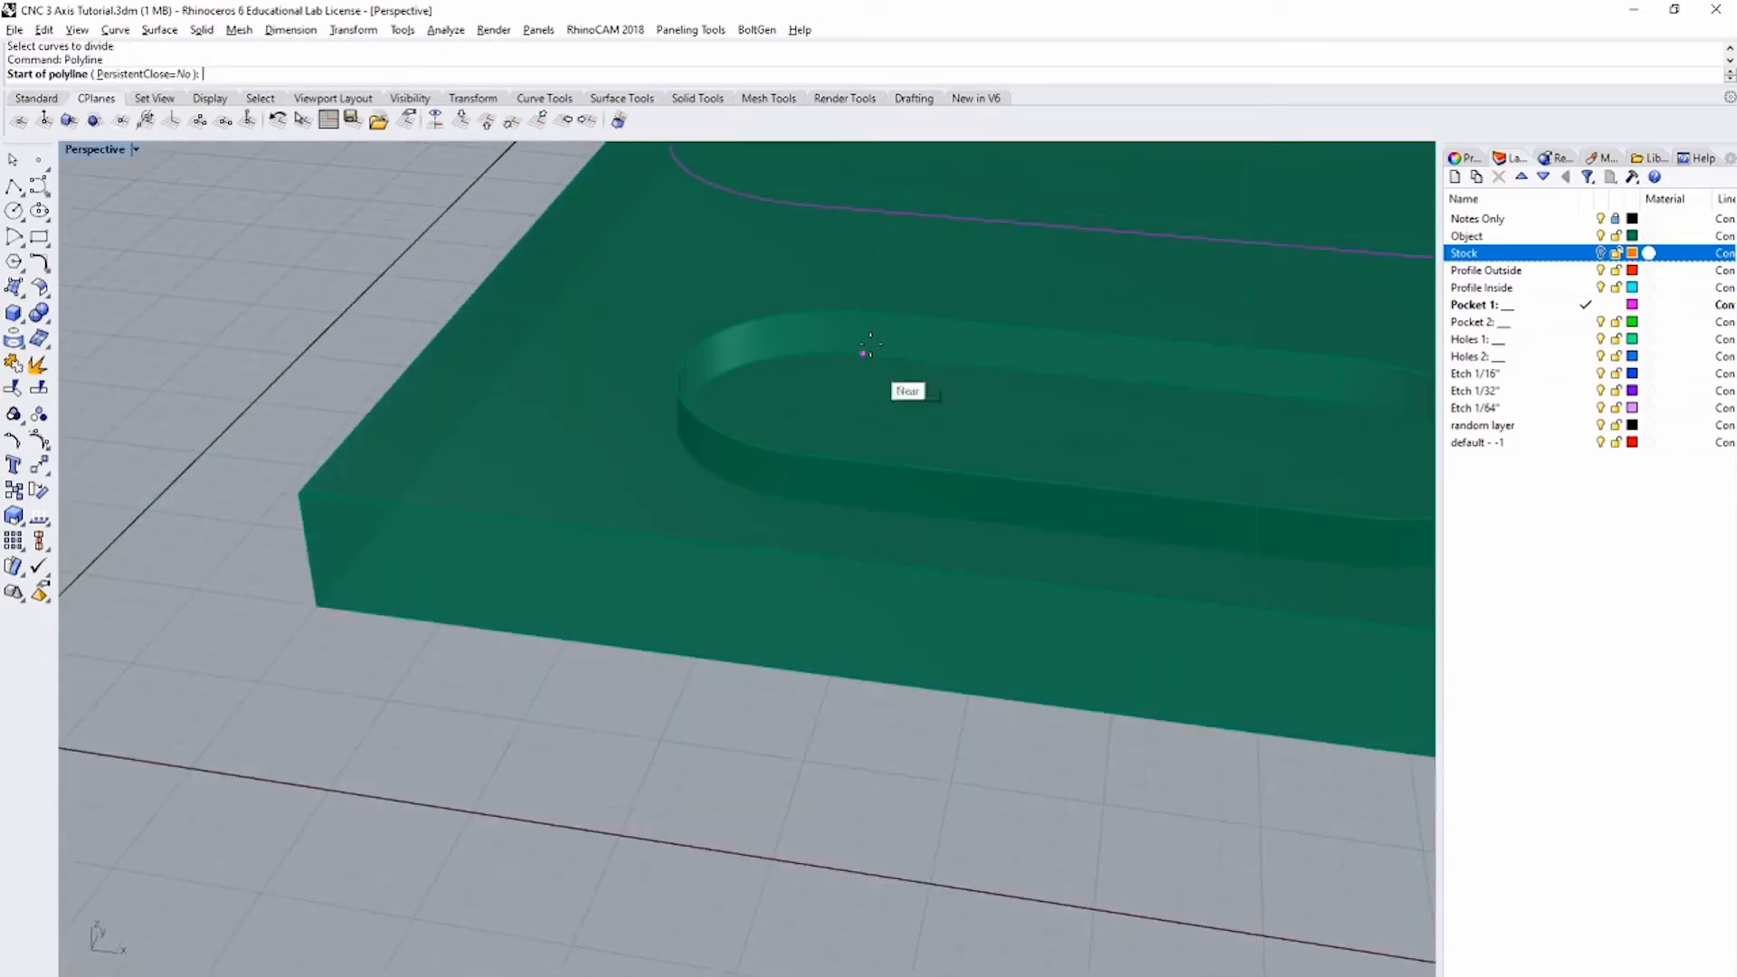
click(863, 353)
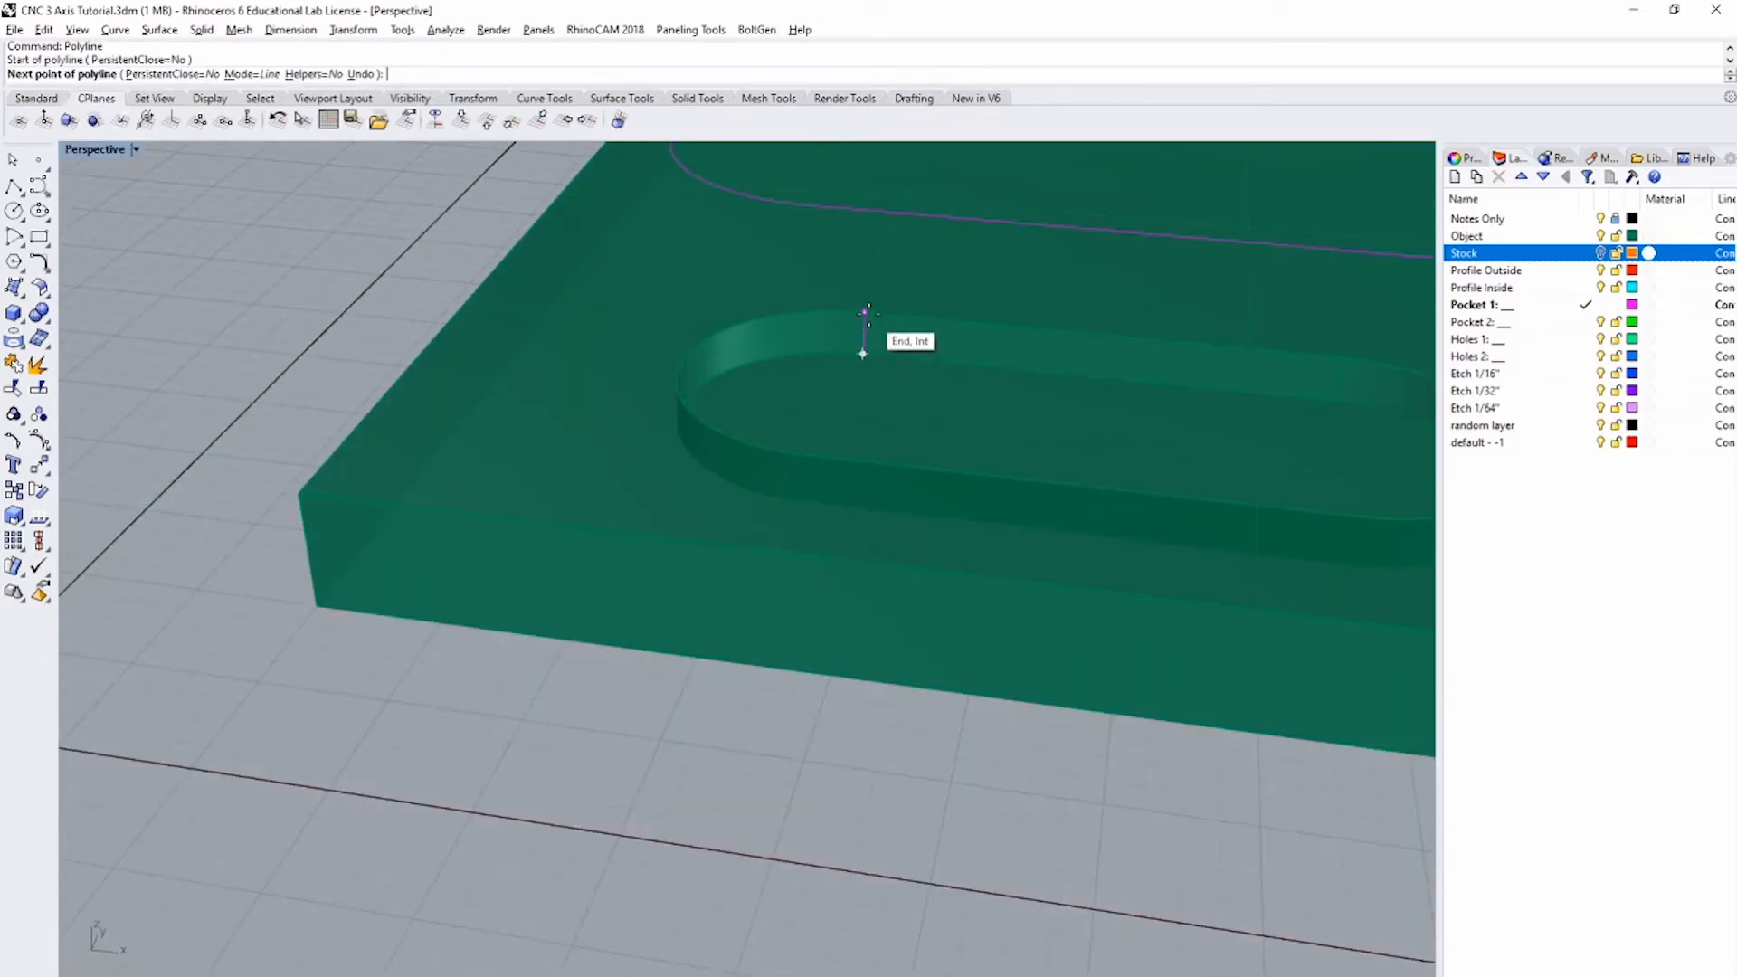
key(Escape)
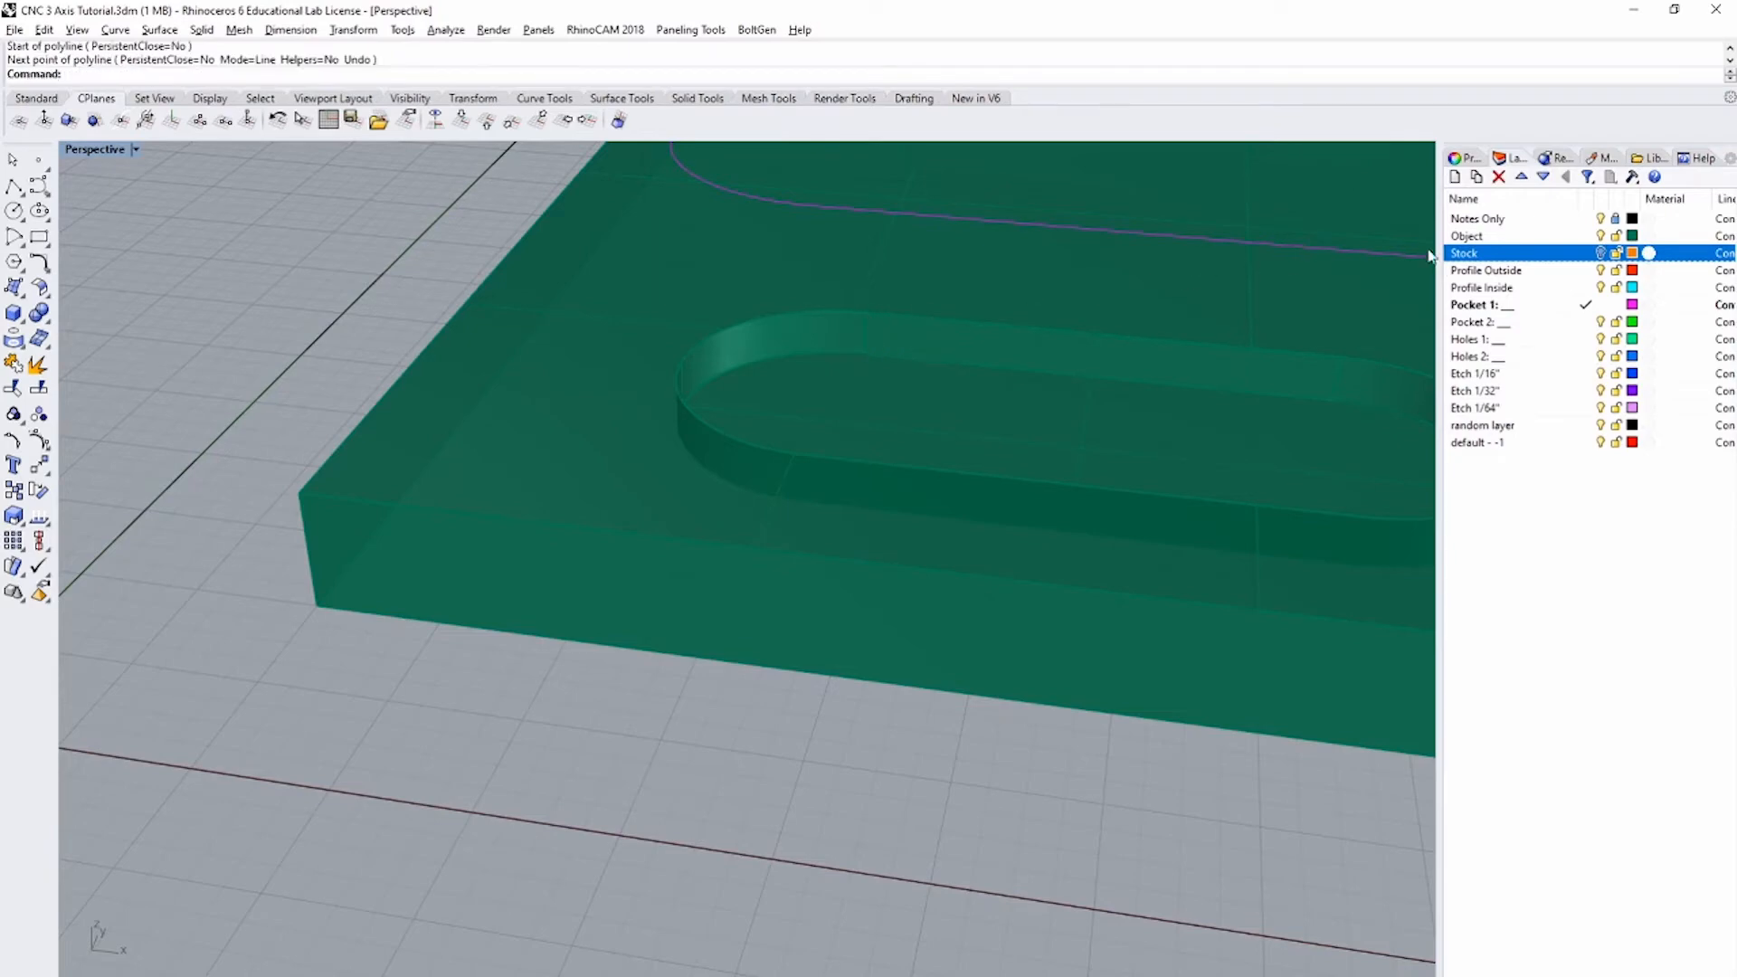
Step: Rename the Pocket 1 layer to "Pocket 1: .4" to record the pocket depth
click(1513, 310)
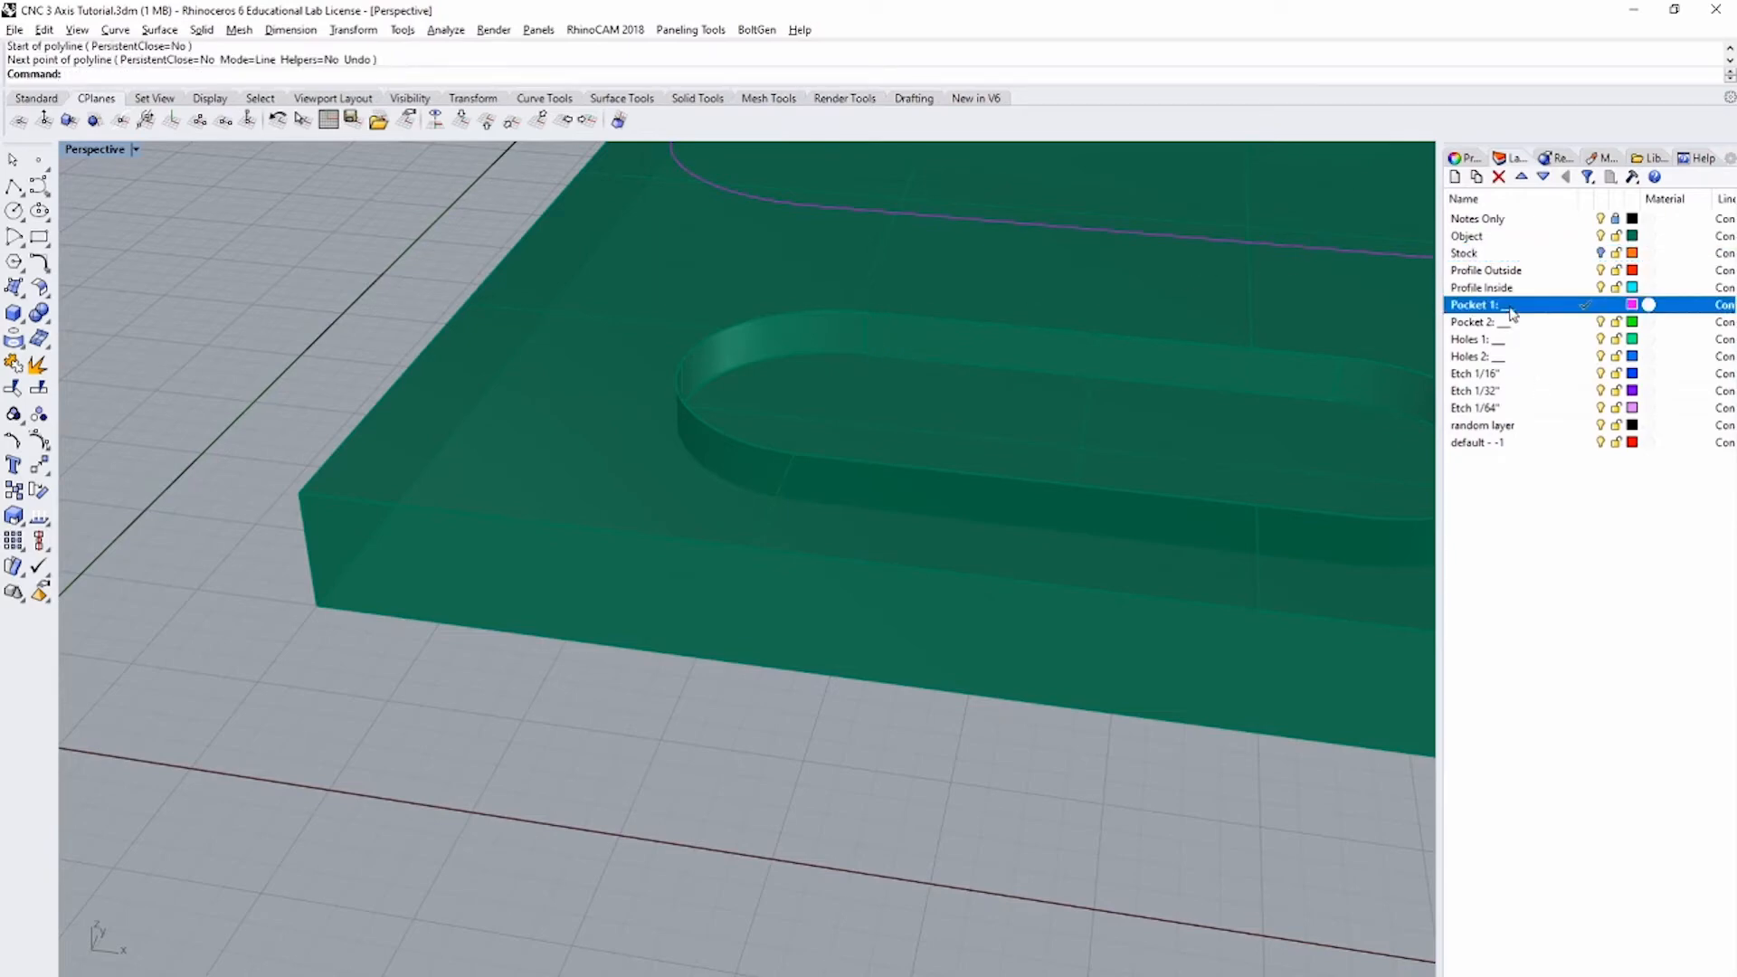
key(BackSpace)
key(BackSpace)
key(BackSpace)
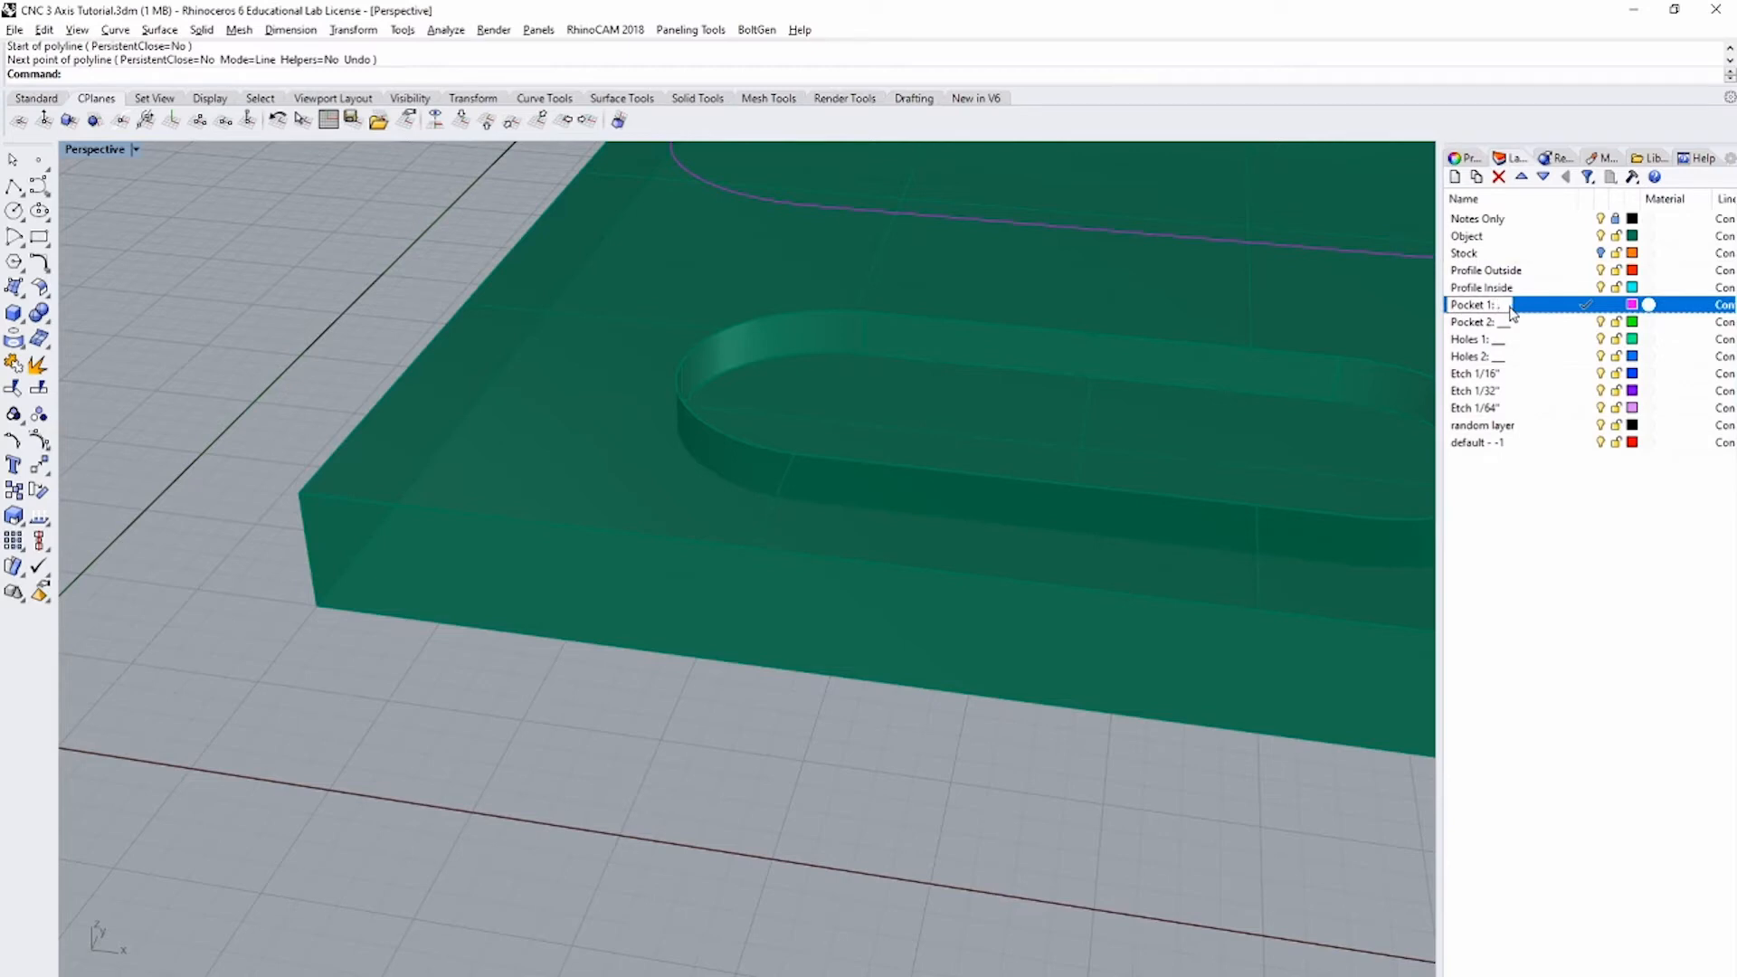
text(A)
key(Return)
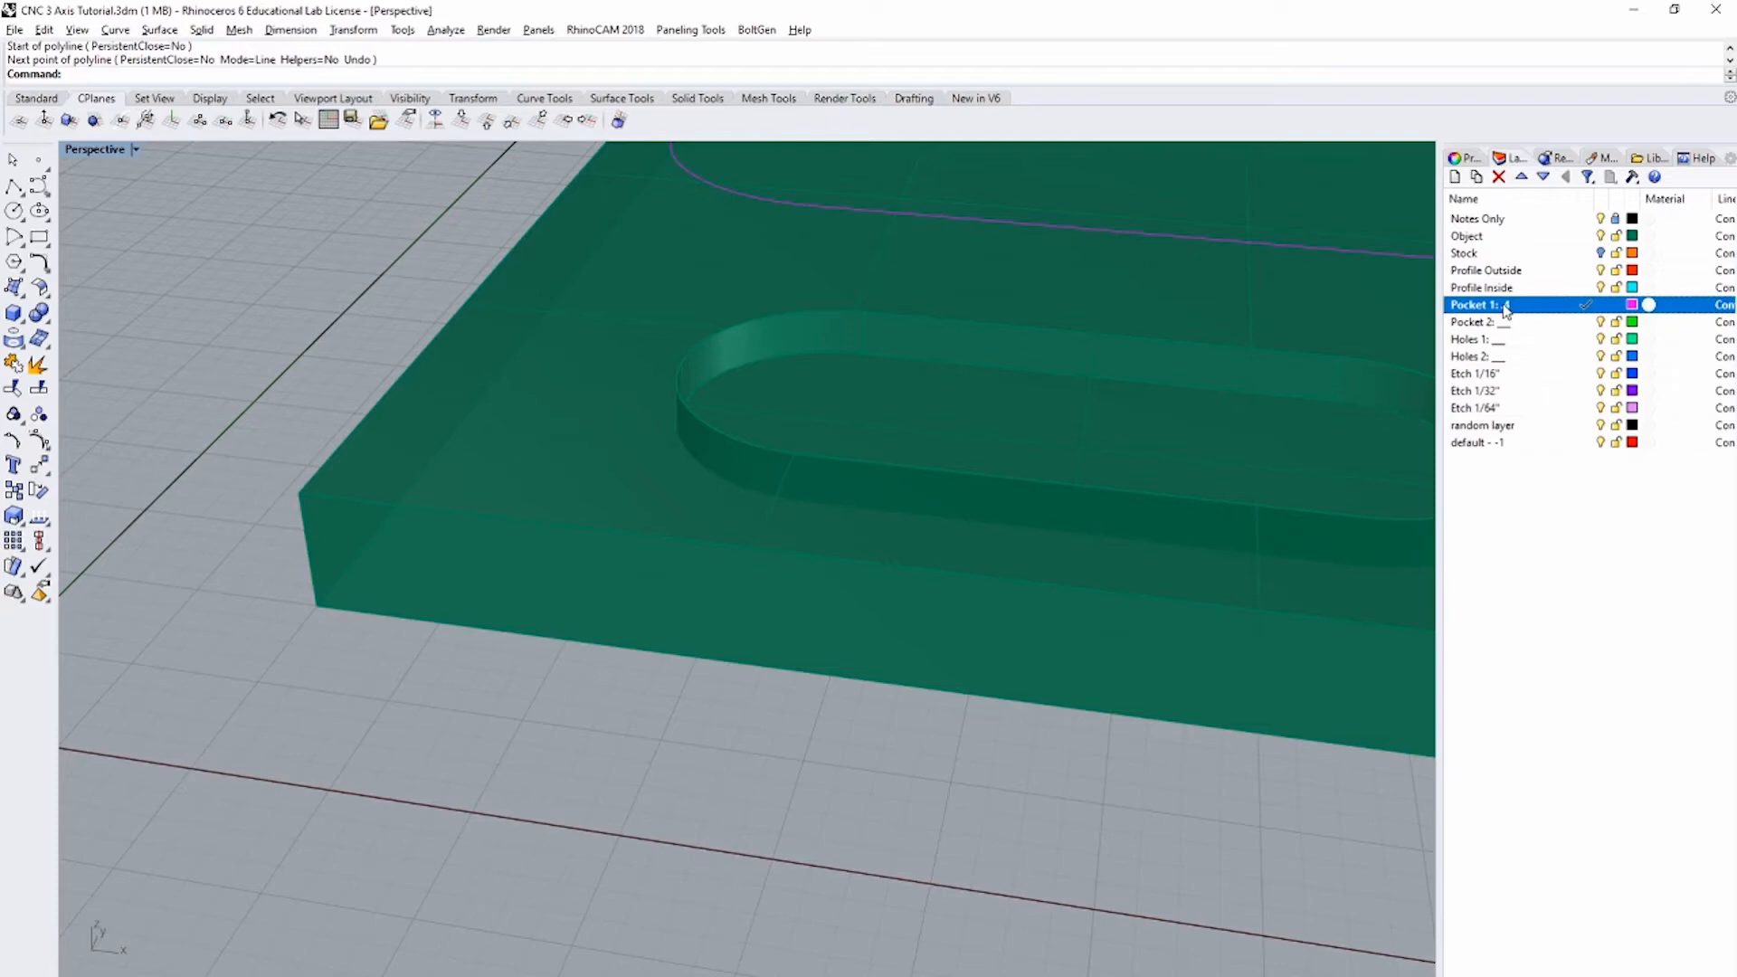
Step: Show the Stock layer briefly to review the pocket curve on the block's top face, and hide it again
scroll(1310, 318, down, 5)
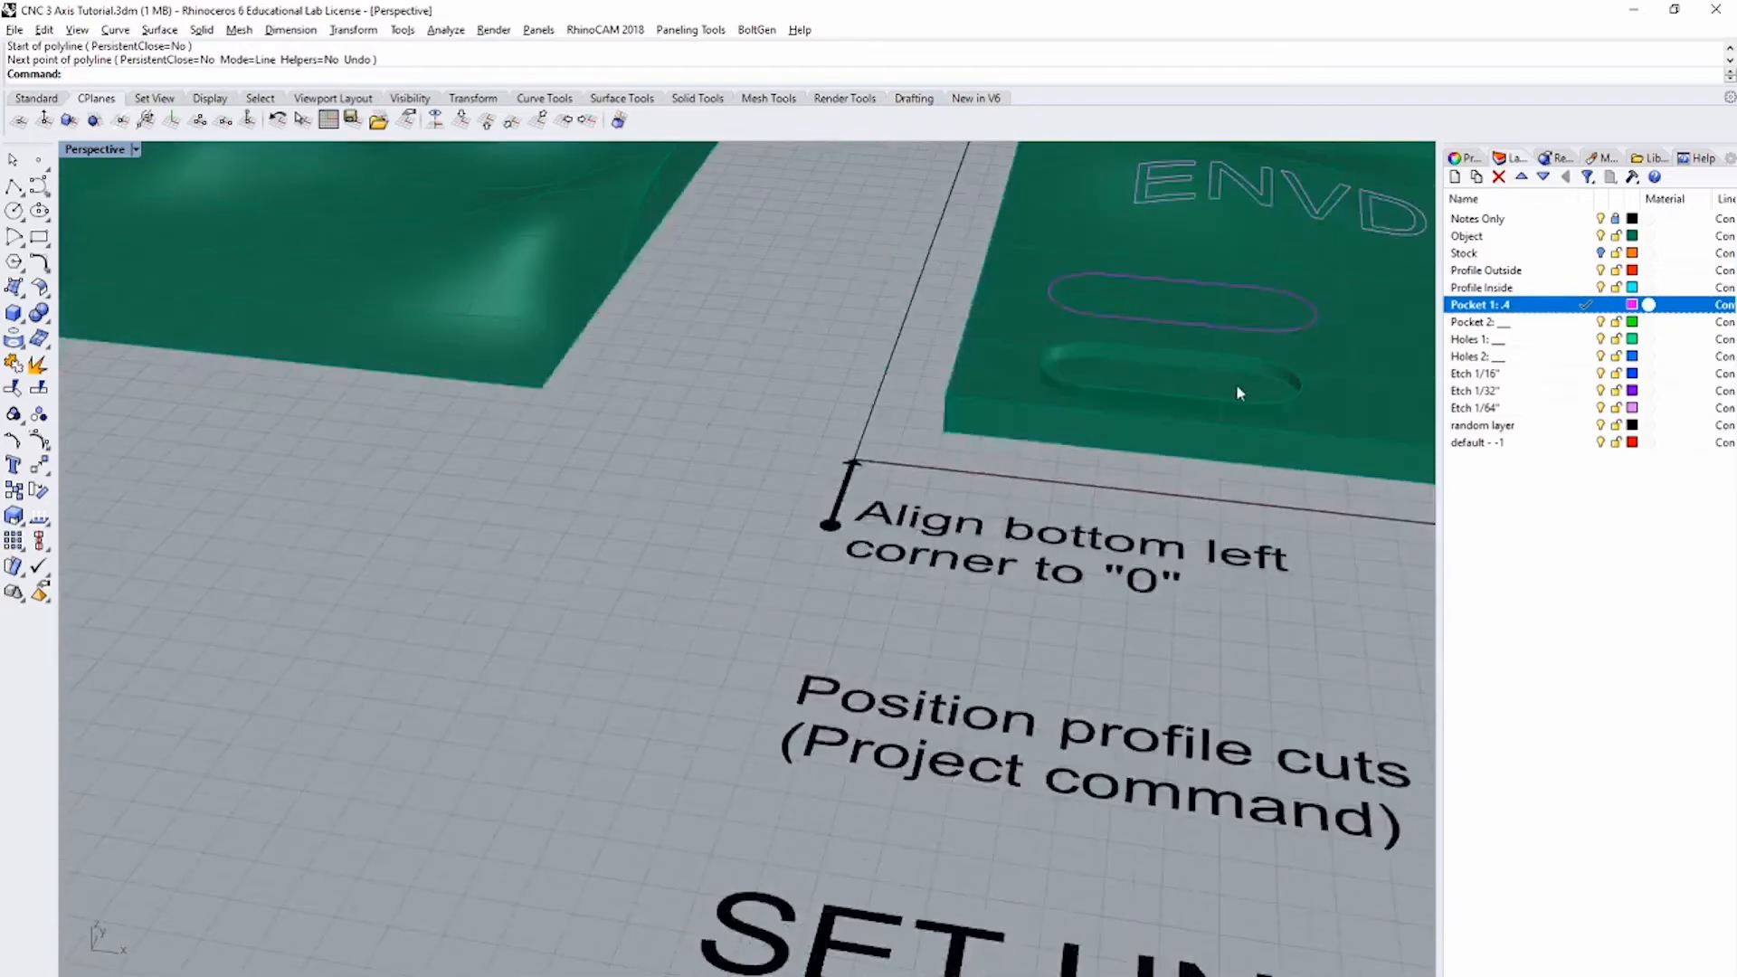
scroll(1235, 384, down, 2)
click(1601, 254)
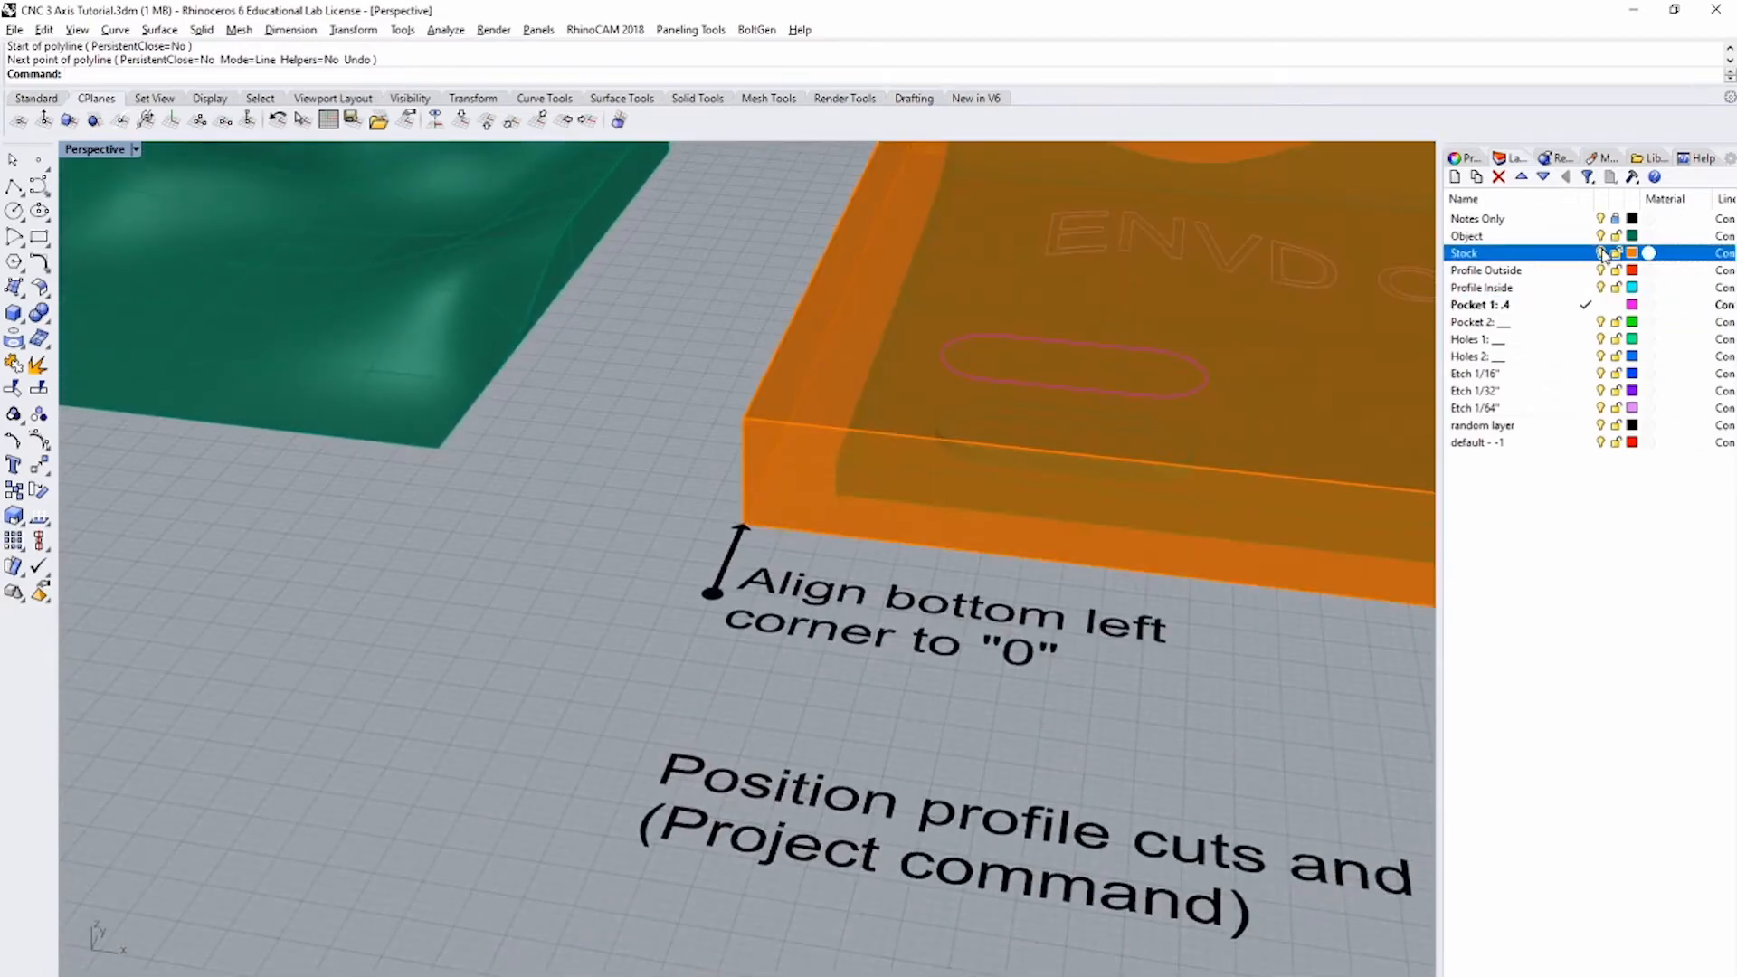
click(1601, 252)
shift+right_drag(1111, 399, 814, 489)
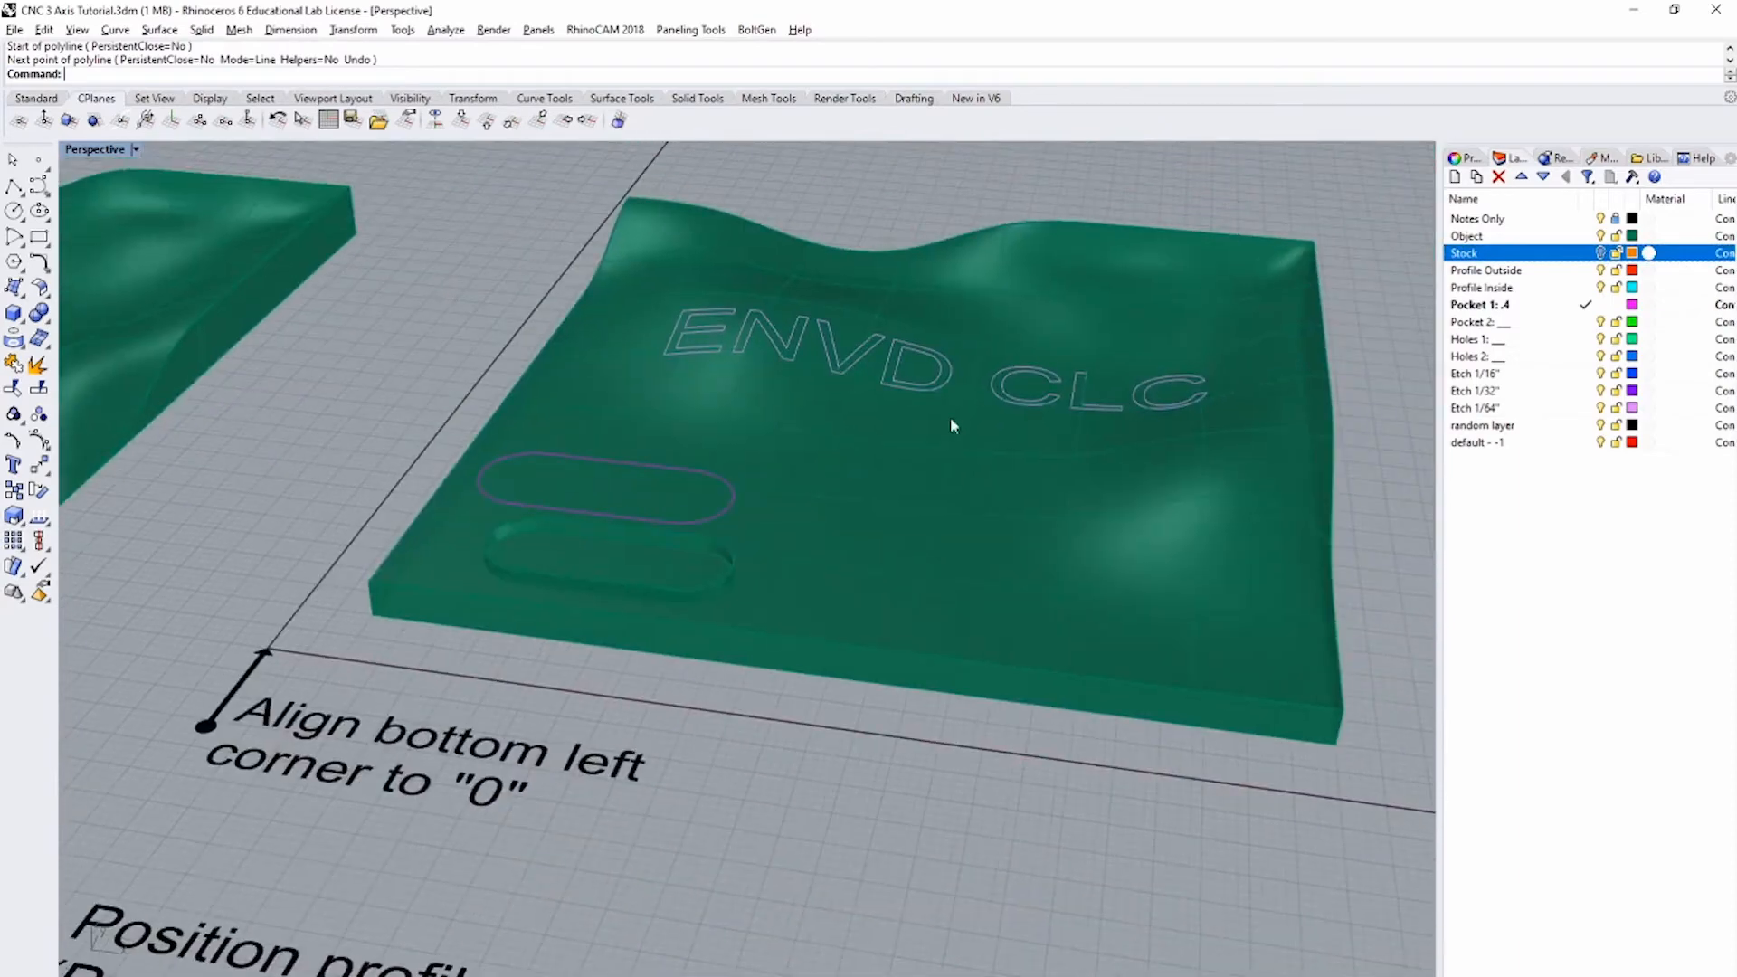
Step: Check the Holes 2 layer's color, accept it as it is, and save the file
click(1479, 328)
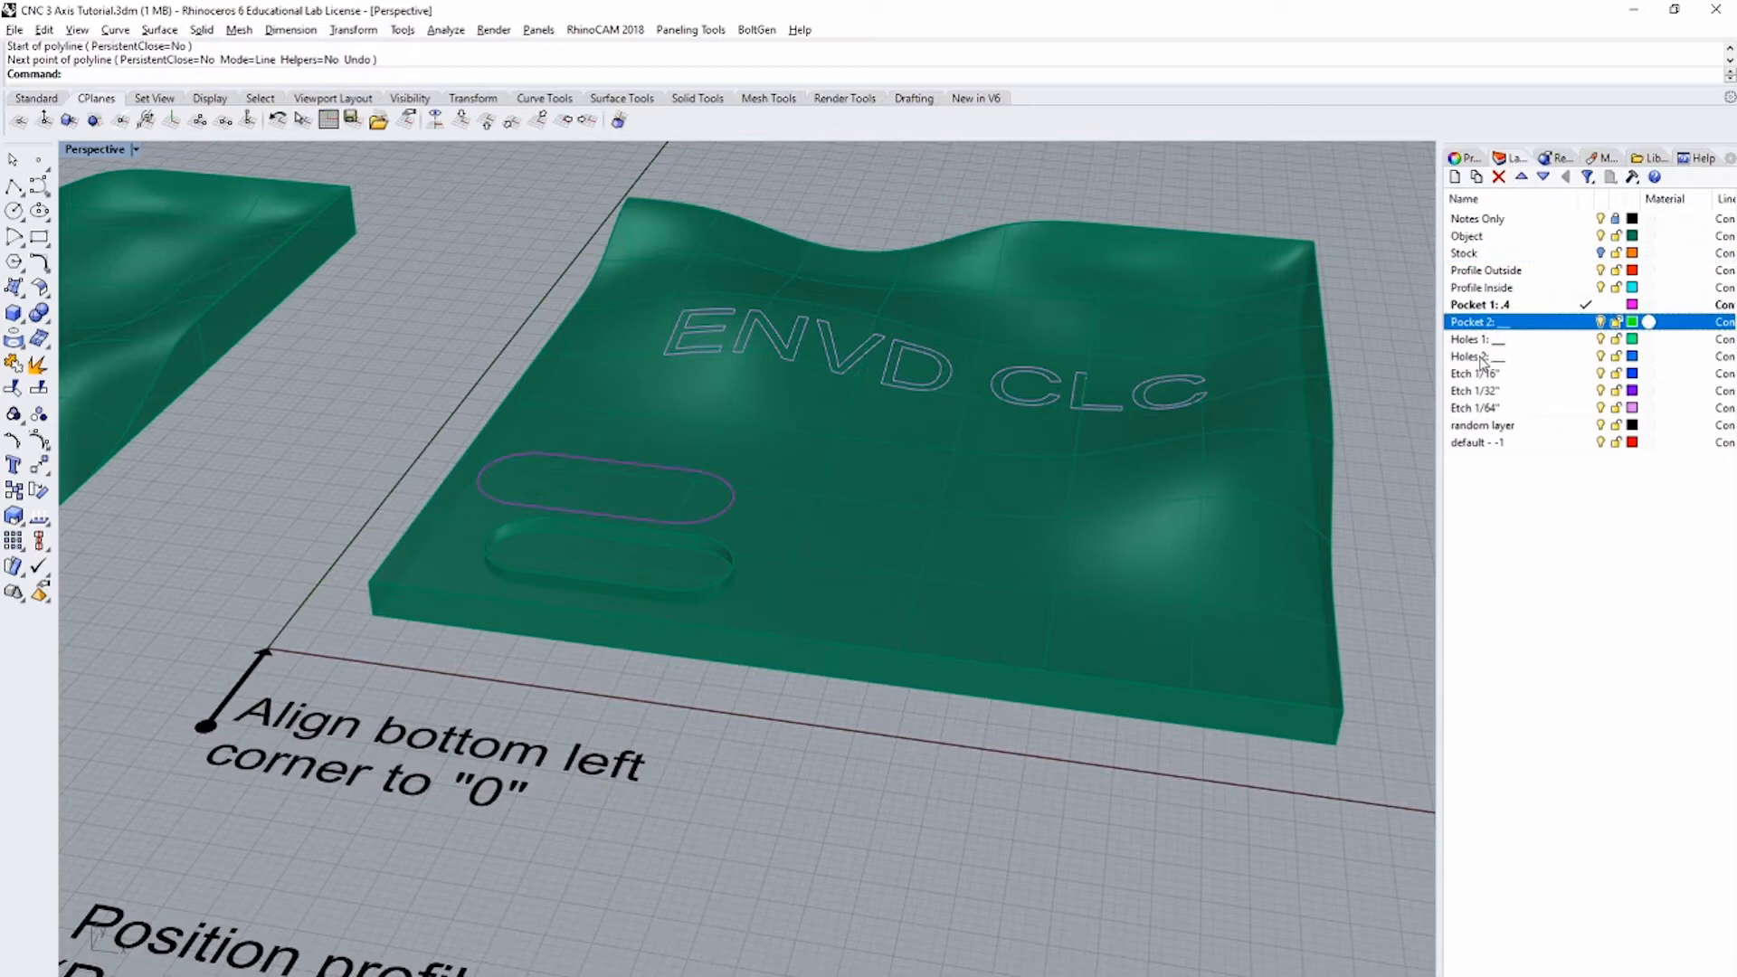
click(1632, 355)
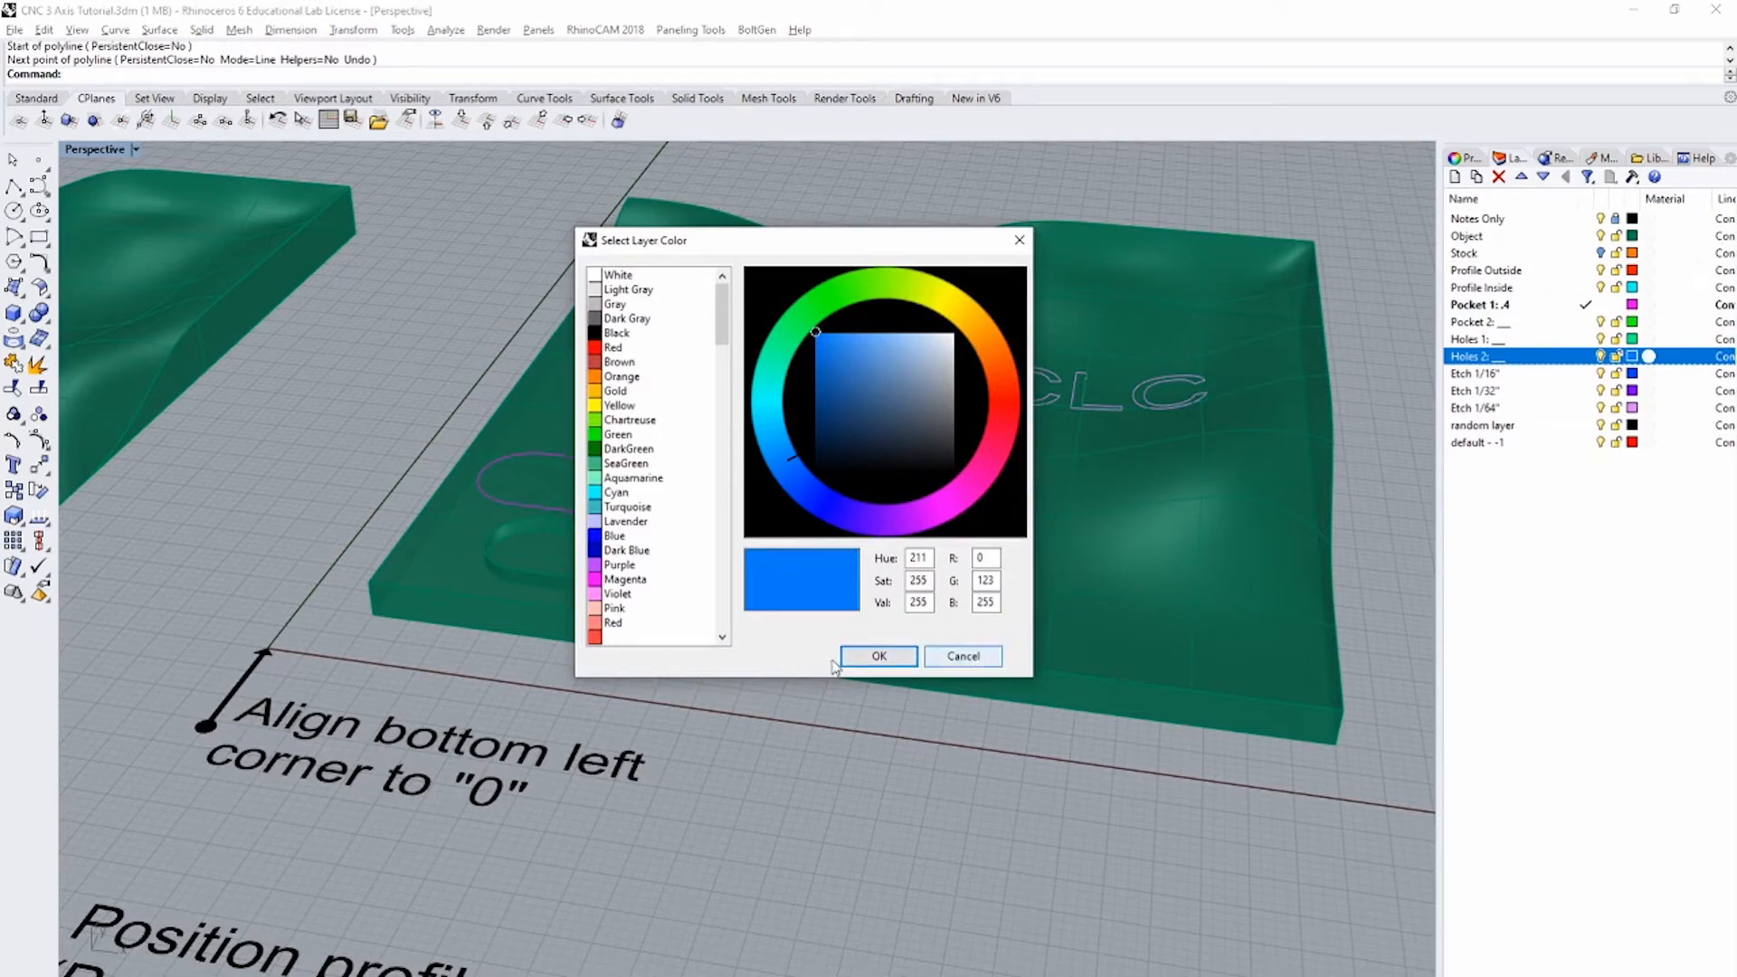
click(893, 658)
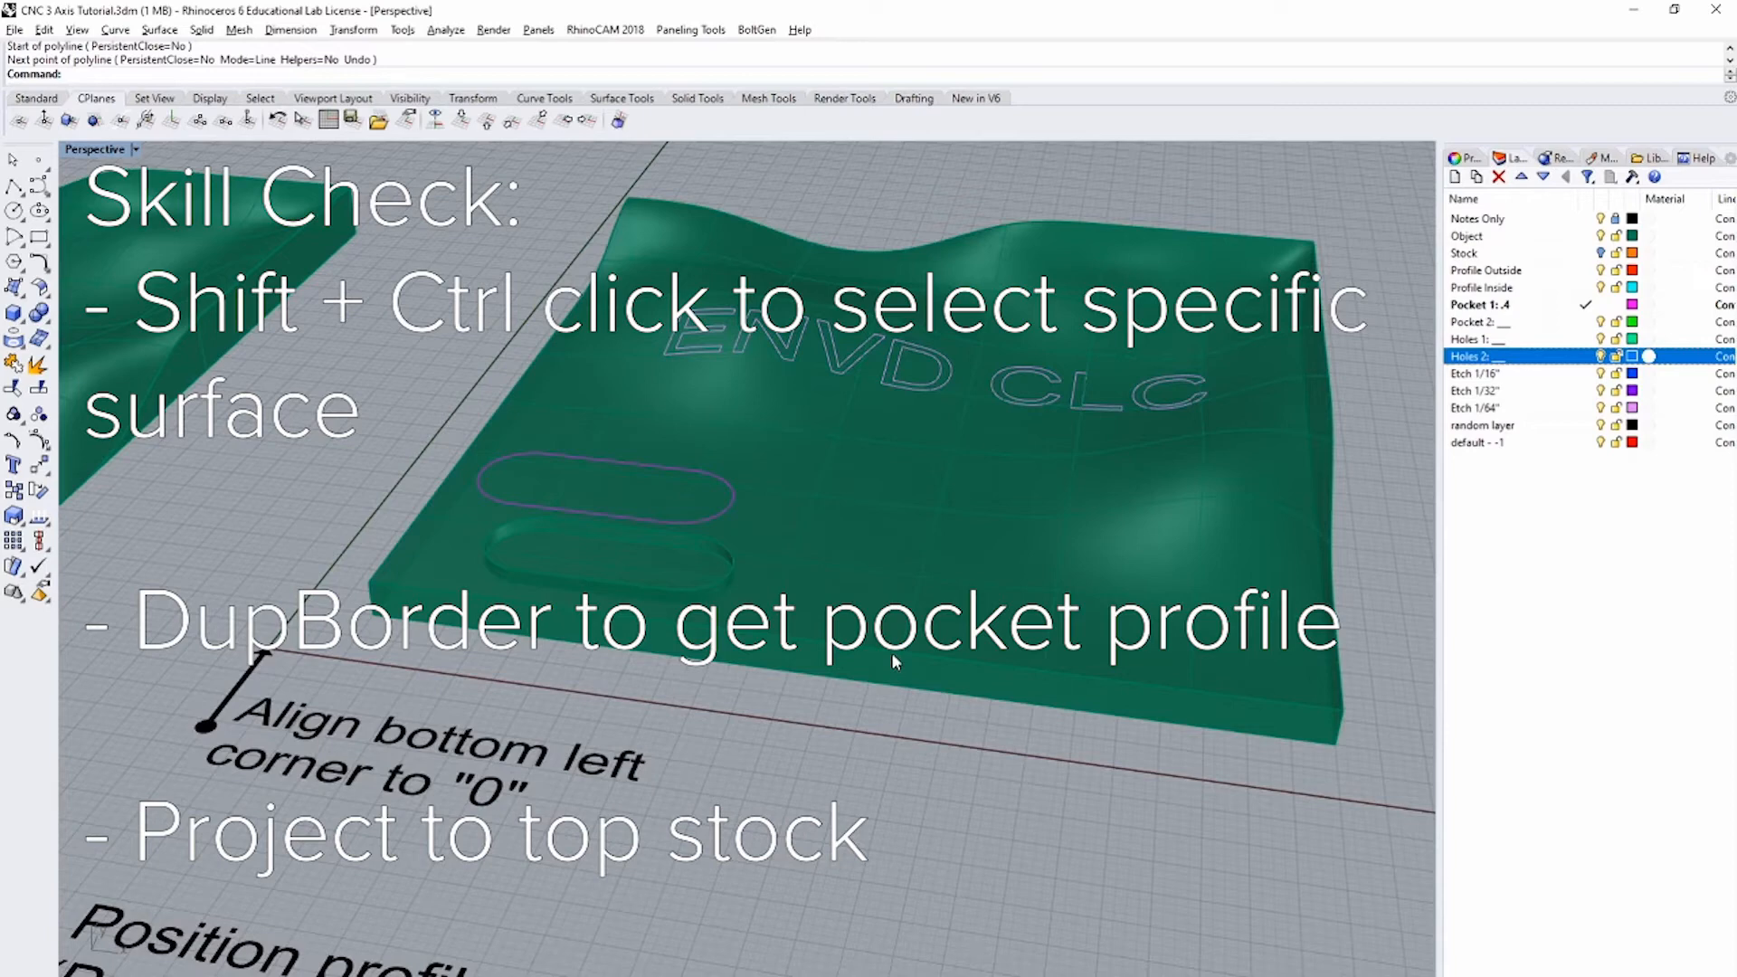
key(ctrl+s)
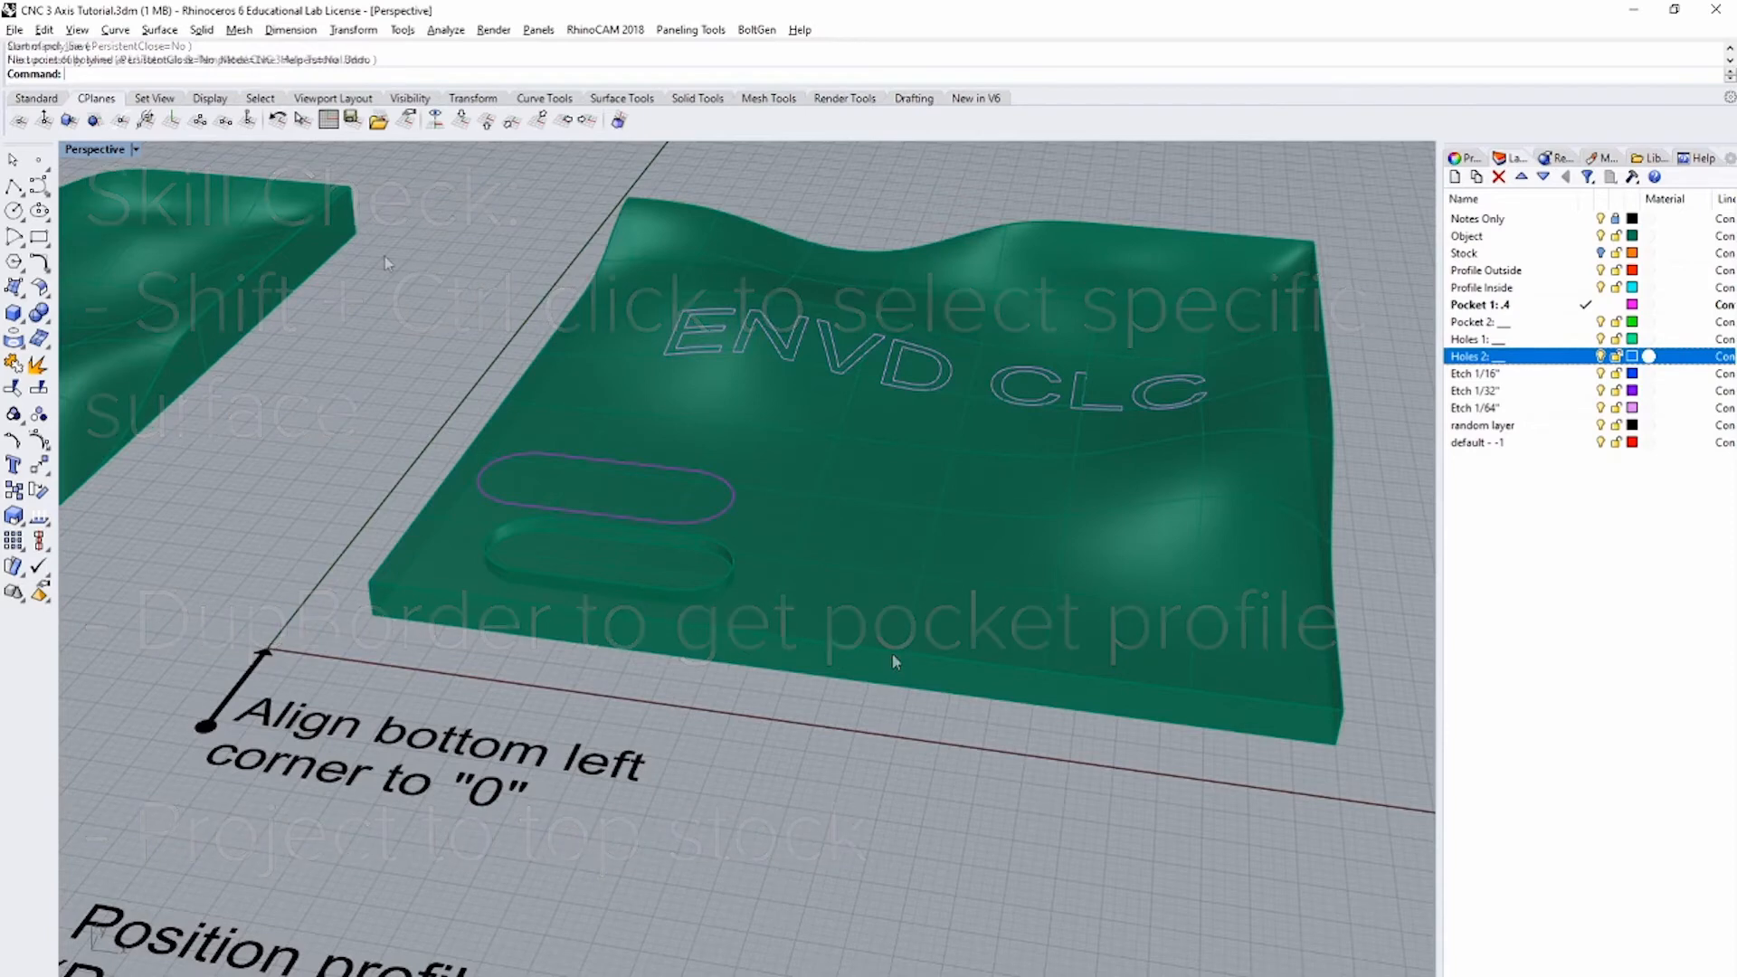
Step: Show the Stock layer briefly over the part, hide it again, and examine the slot pocket and its curve up close
scroll(584, 340, down, 3)
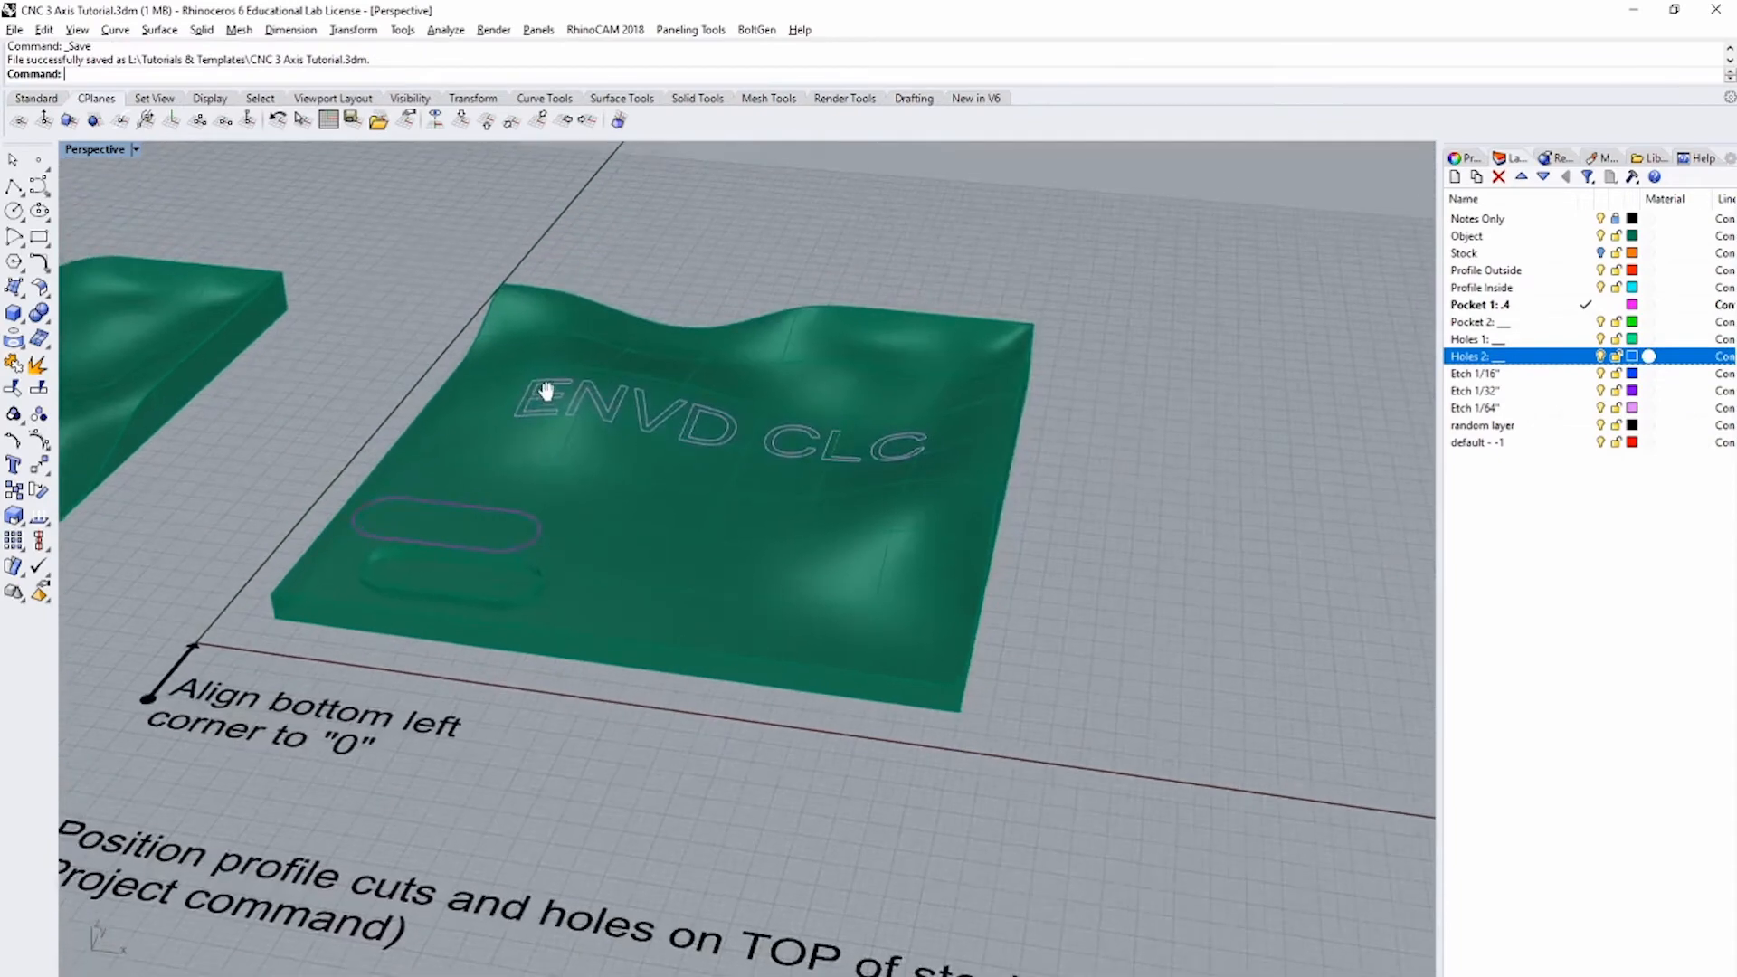
click(1606, 254)
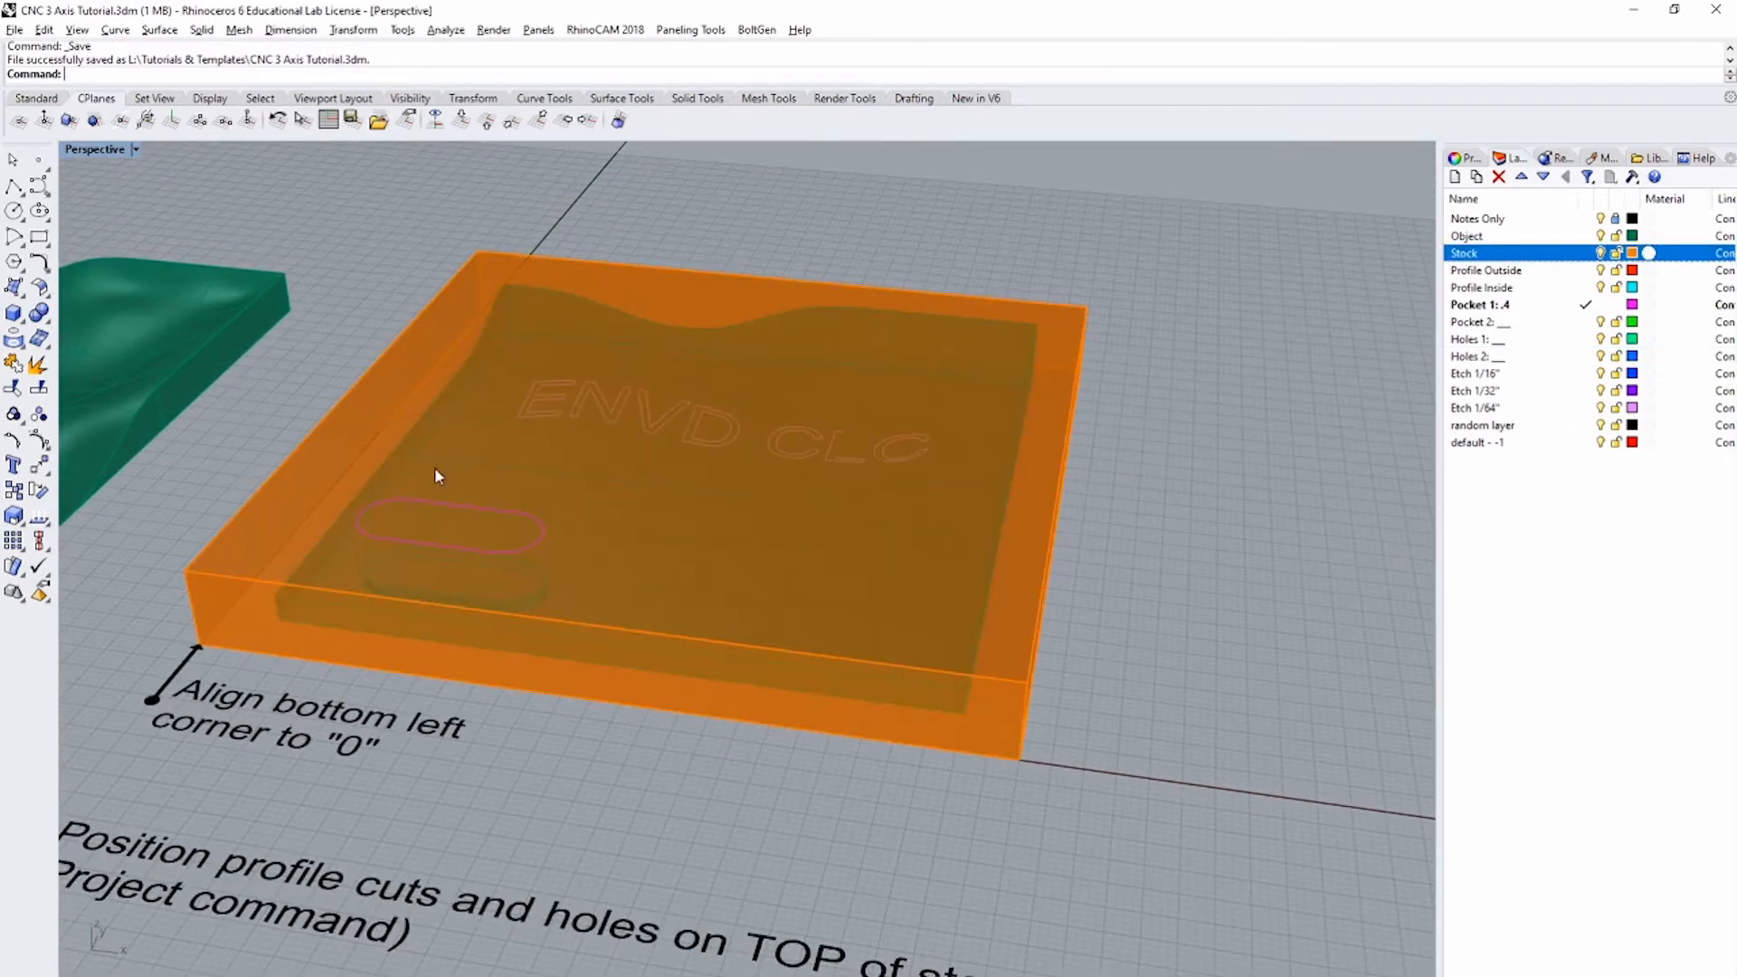
click(1601, 254)
scroll(576, 549, up, 3)
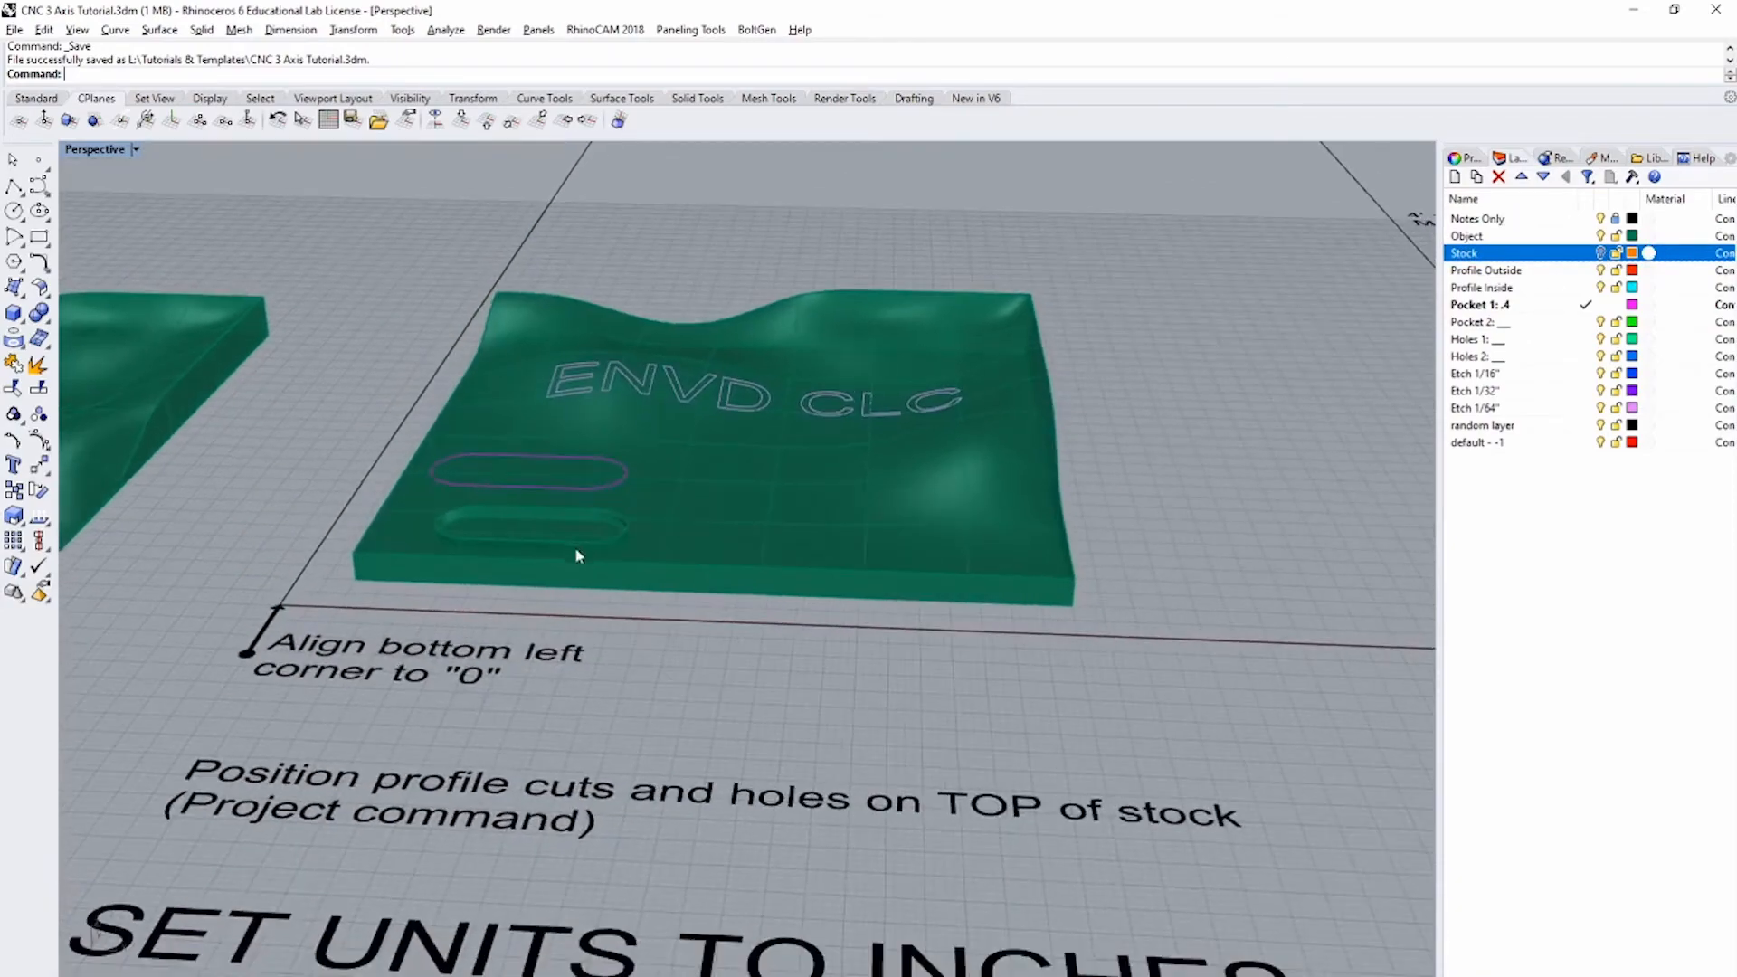
scroll(402, 552, up, 4)
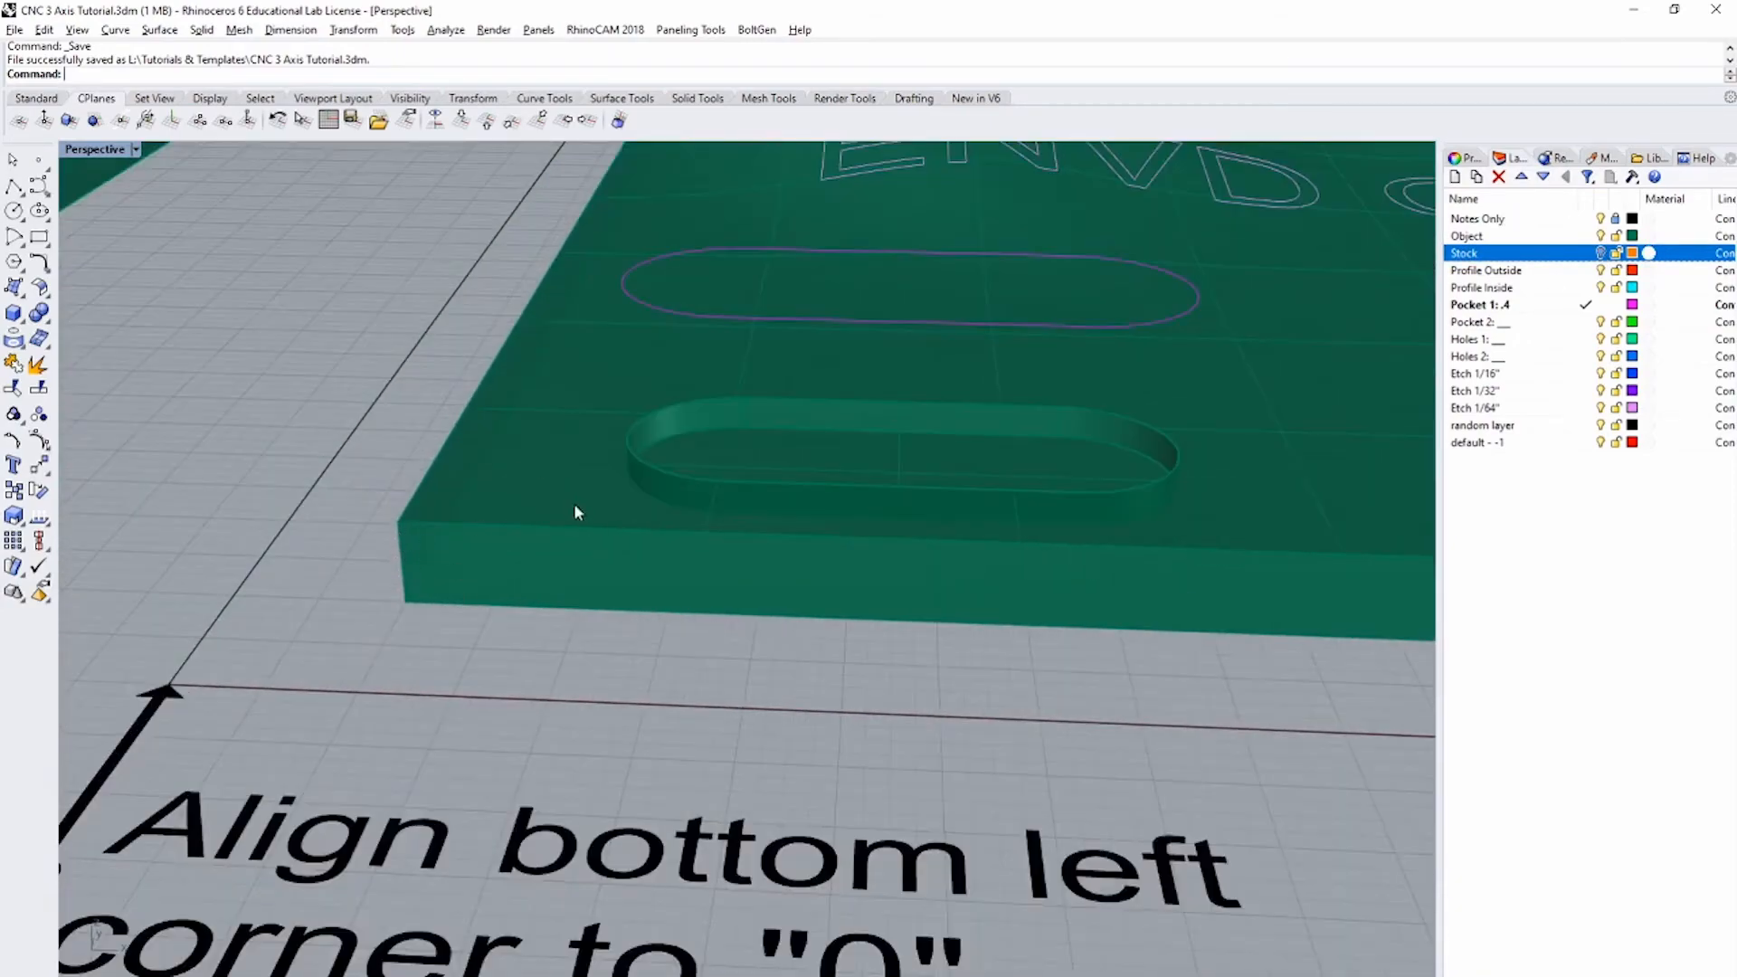
scroll(573, 512, down, 5)
Step: Examine the plain wavy part beside the template from low angles and compare it with the engraved, pocketed part
shift+right_drag(574, 534, 1023, 527)
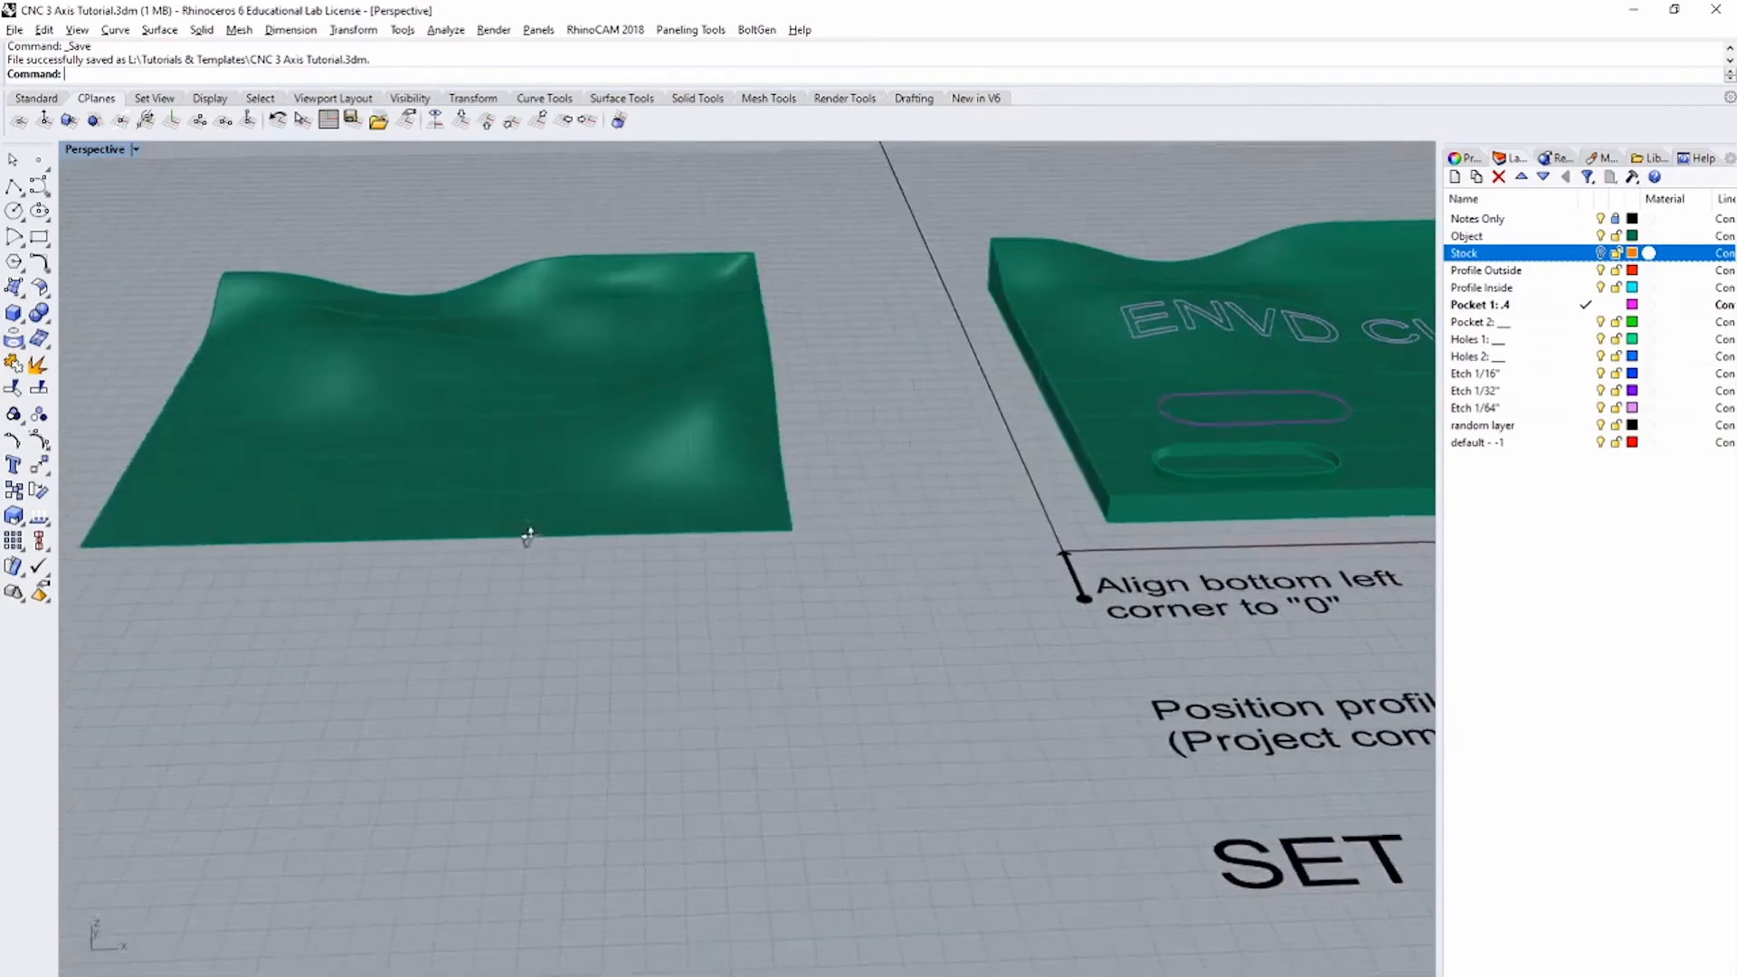
click(527, 536)
key(ctrl+shift+e)
mouse_move(543, 531)
right_down()
mouse_move(699, 505)
mouse_move(481, 427)
right_up()
click(482, 432)
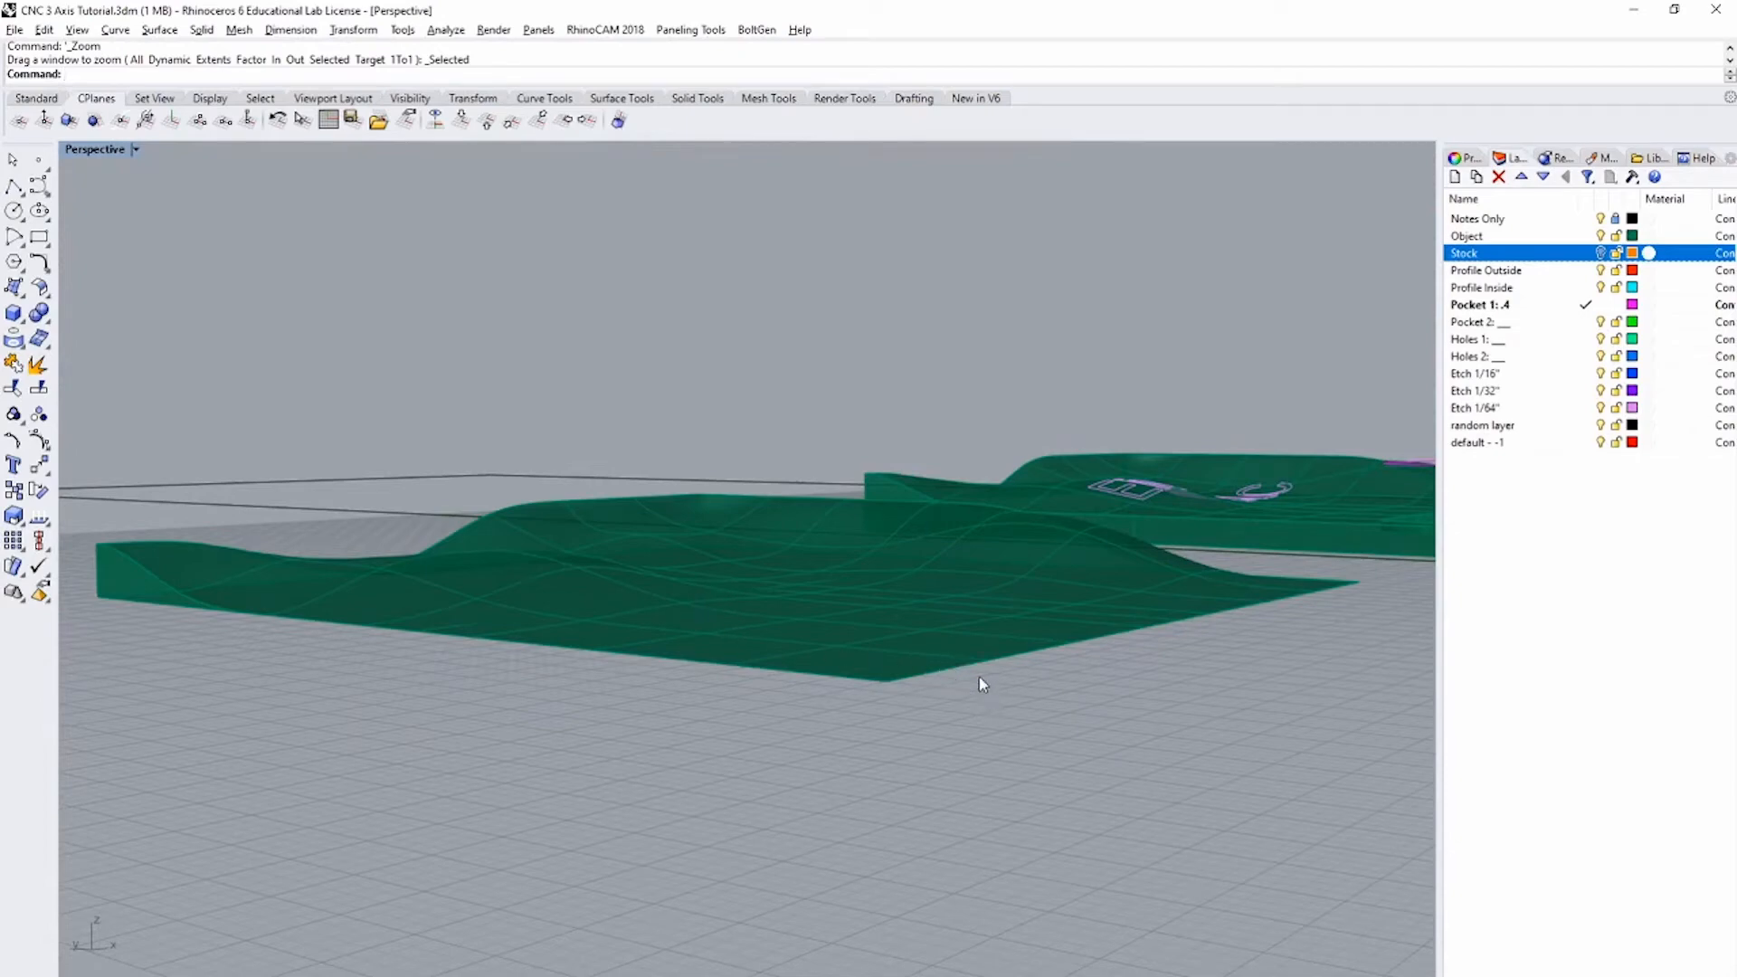
right_drag(942, 651, 855, 681)
scroll(1153, 633, up, 4)
shift+right_drag(1081, 634, 688, 623)
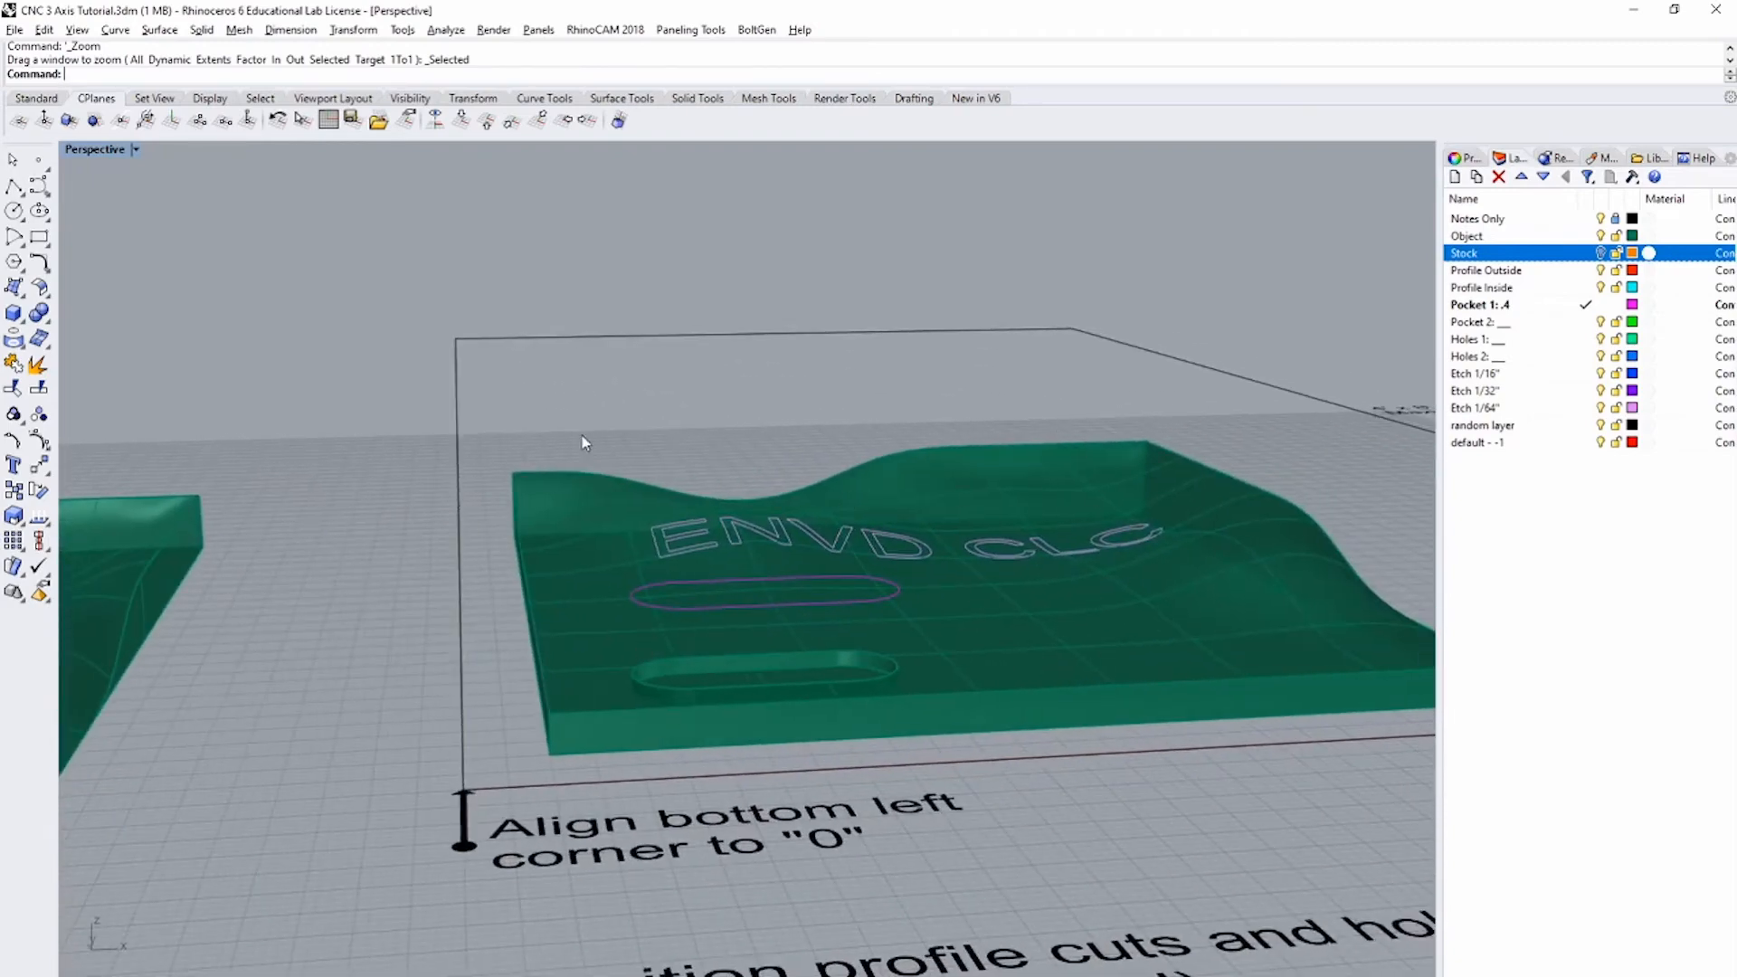
scroll(576, 445, down, 4)
shift+right_drag(399, 532, 946, 543)
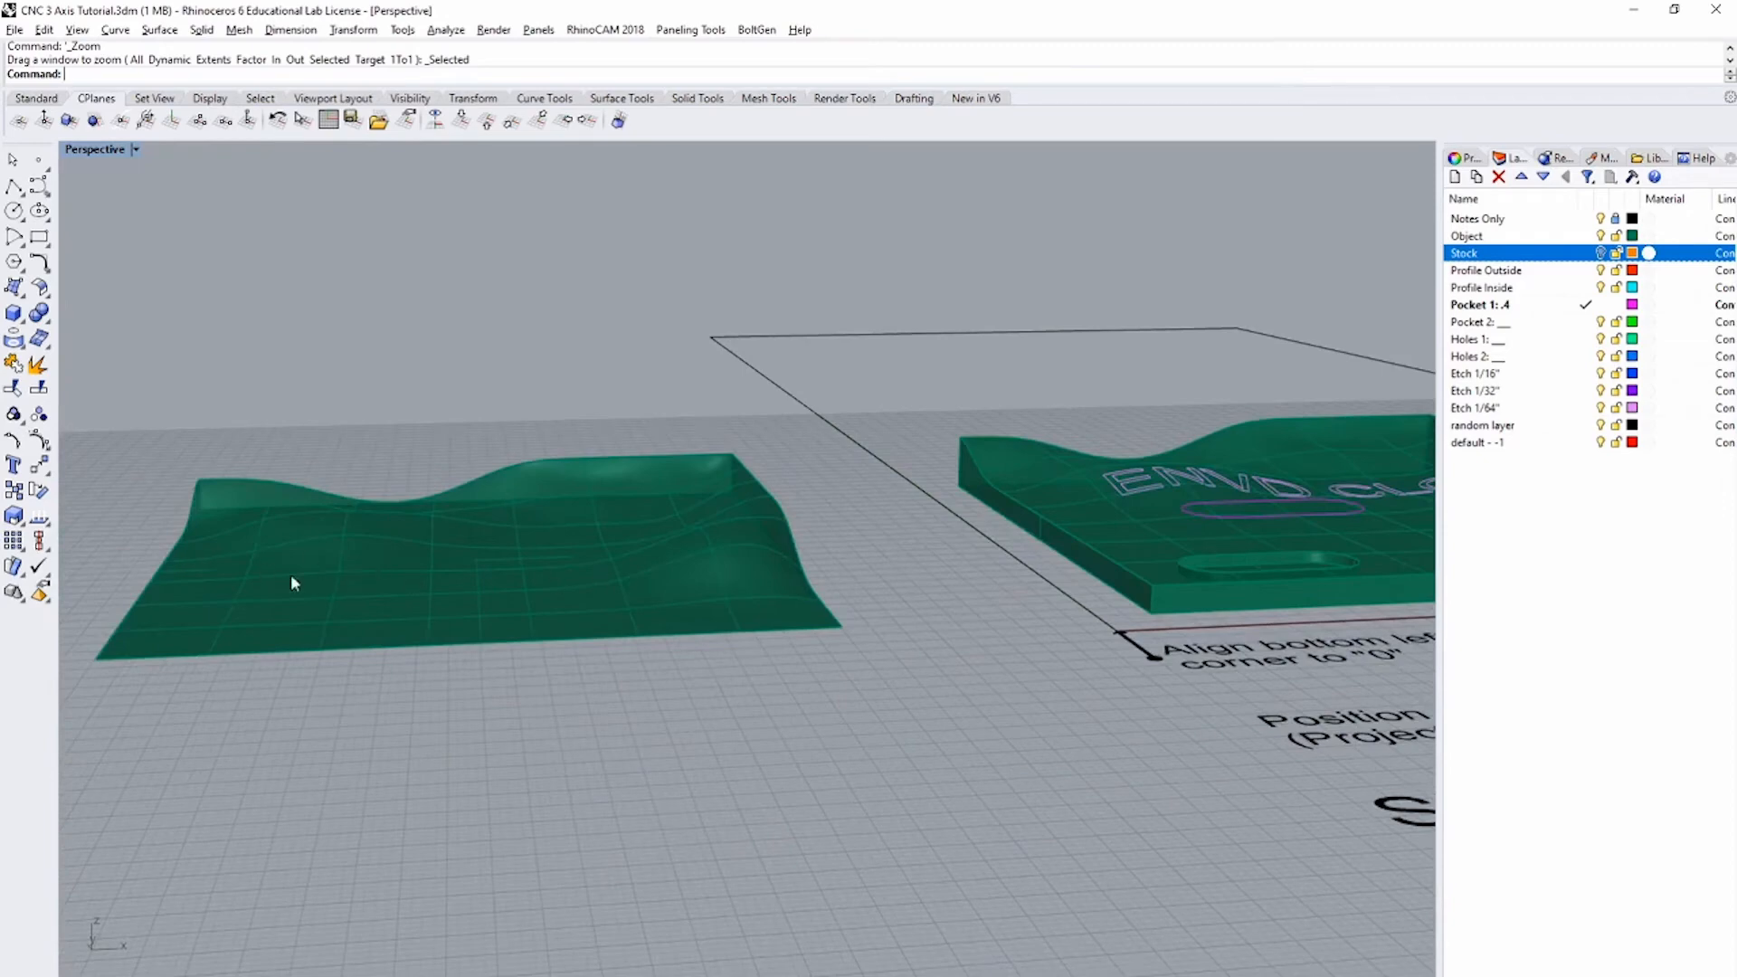
right_drag(685, 509, 844, 612)
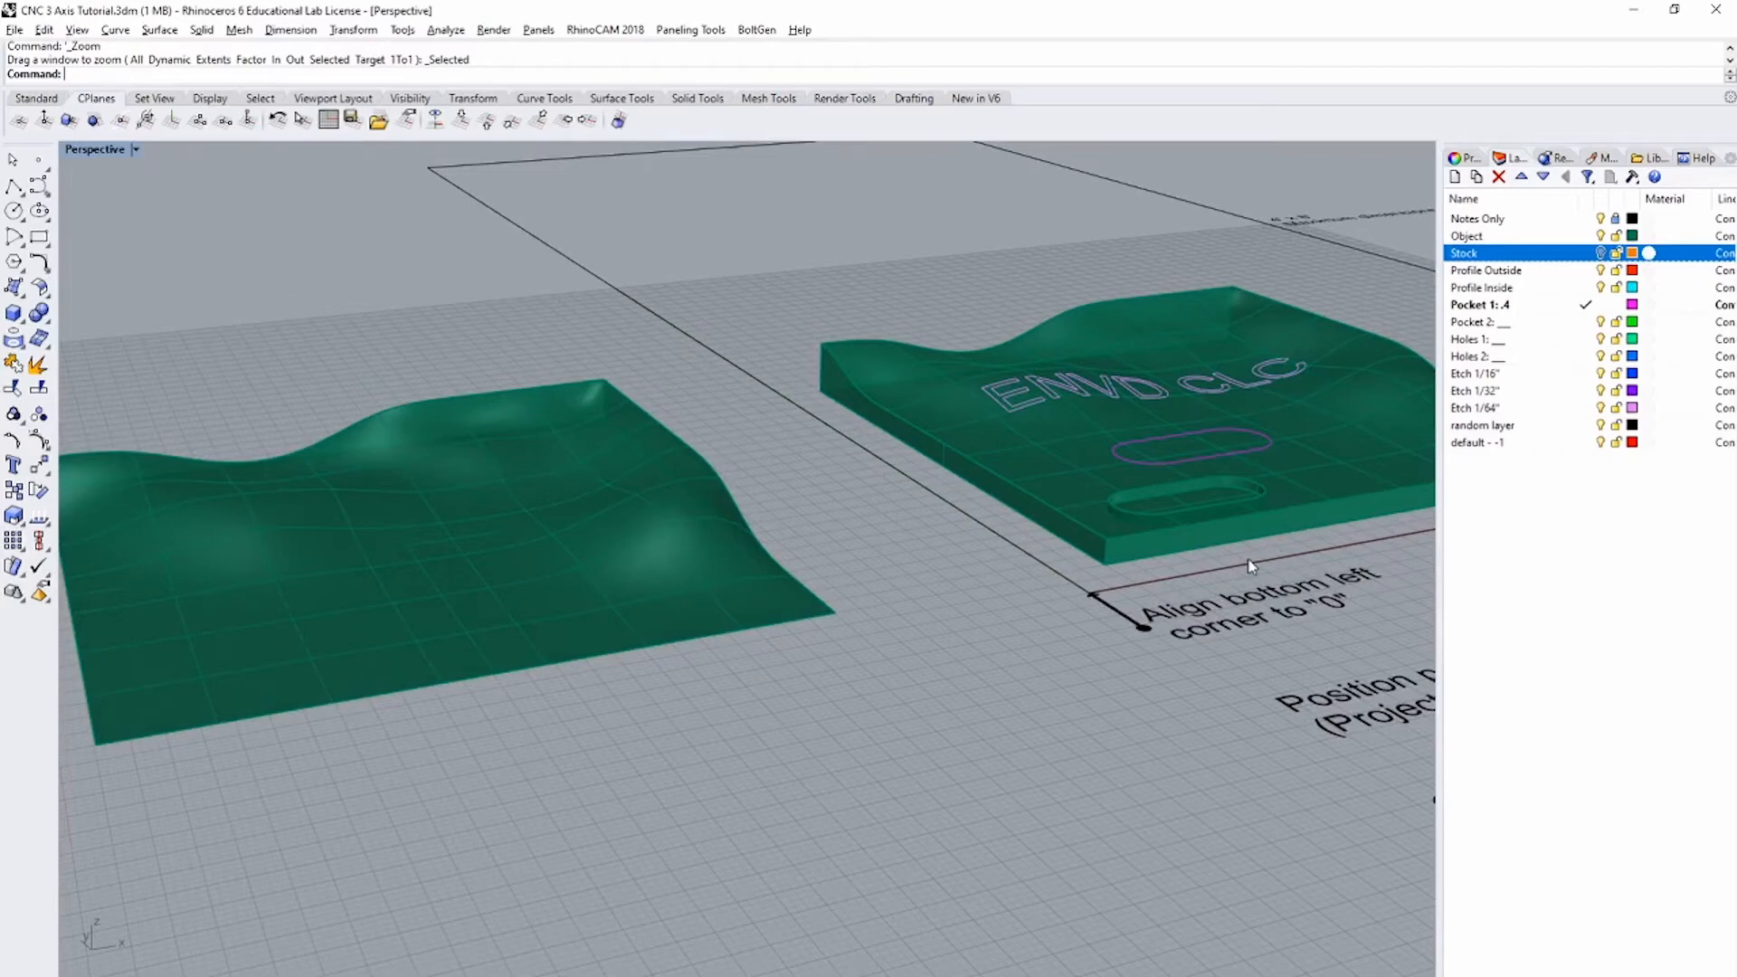
right_drag(1257, 560, 1083, 562)
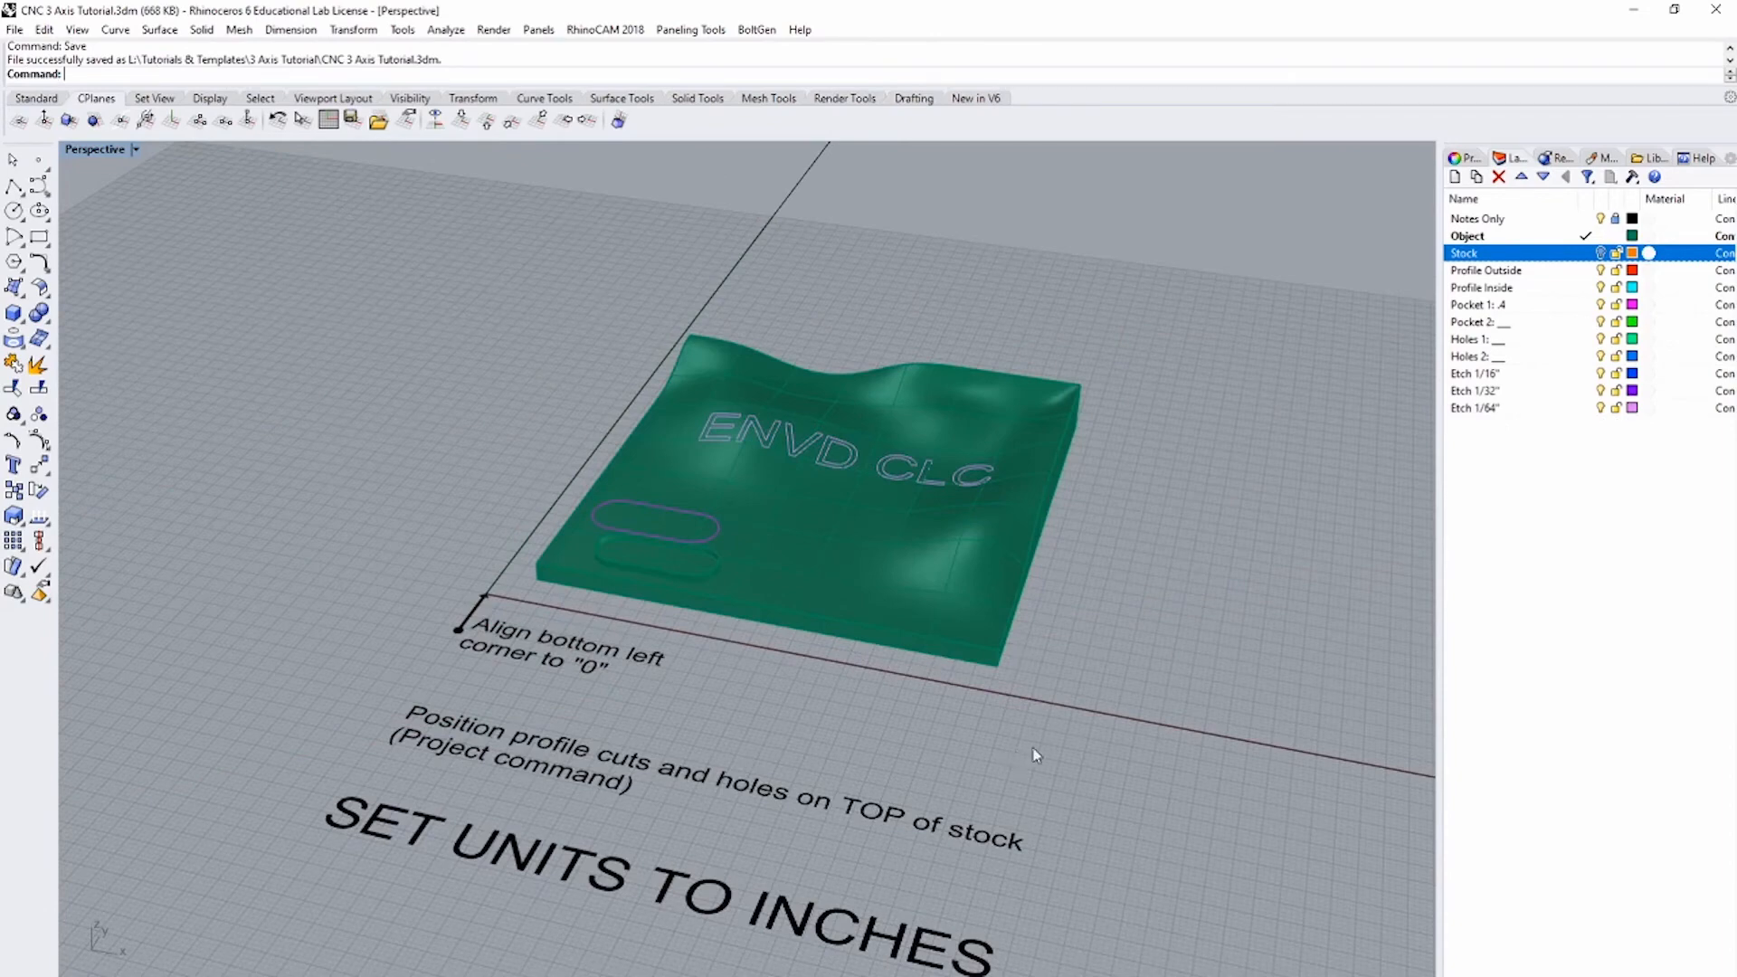
Step: Select only the flat bottom face of the engraved part and duplicate its border with DupBorder
right_drag(1032, 622, 860, 580)
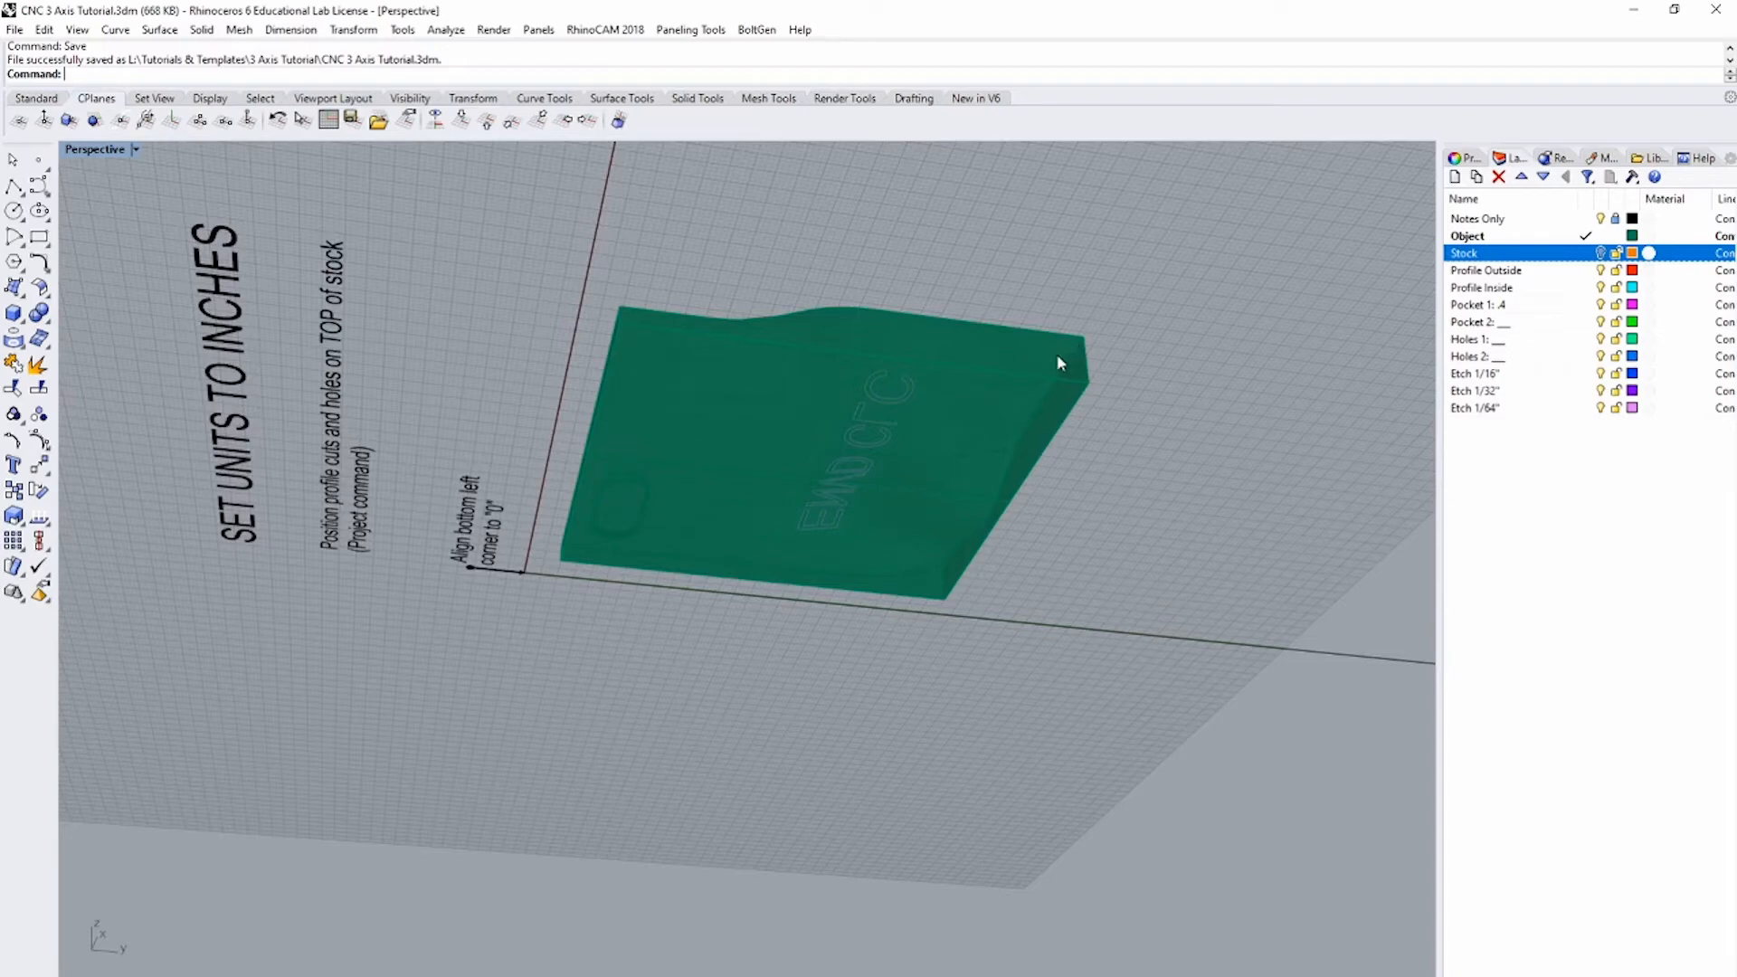
scroll(697, 361, up, 3)
scroll(694, 364, up, 2)
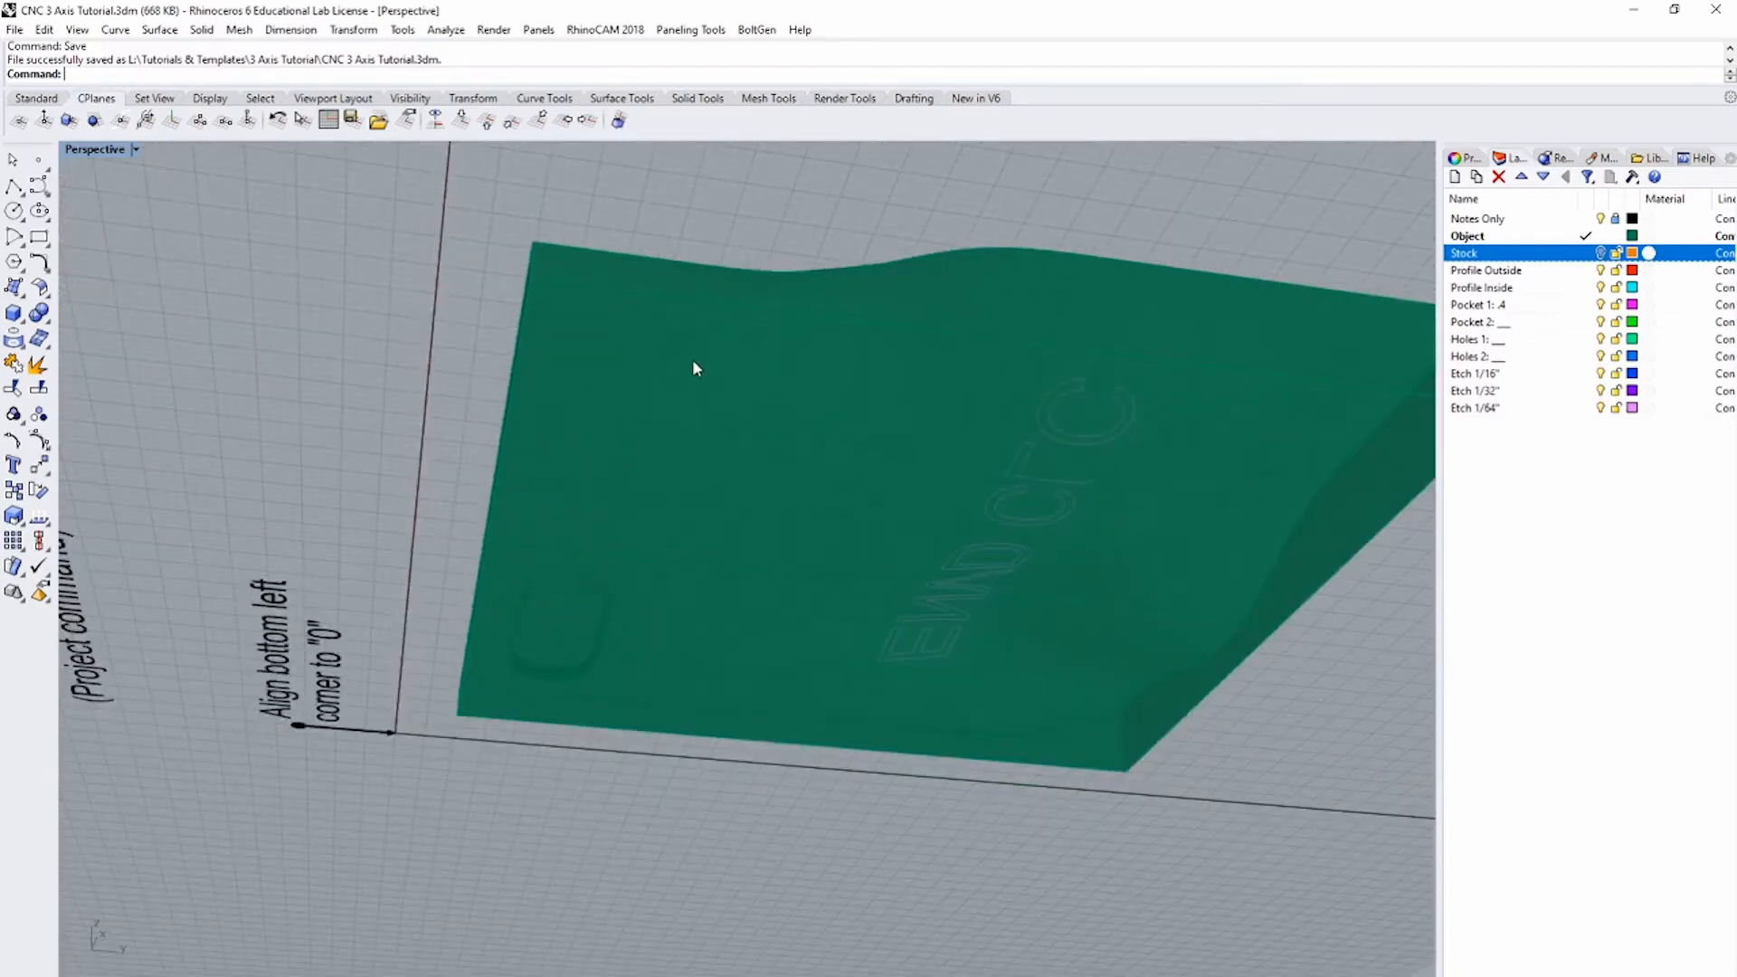
click(694, 367)
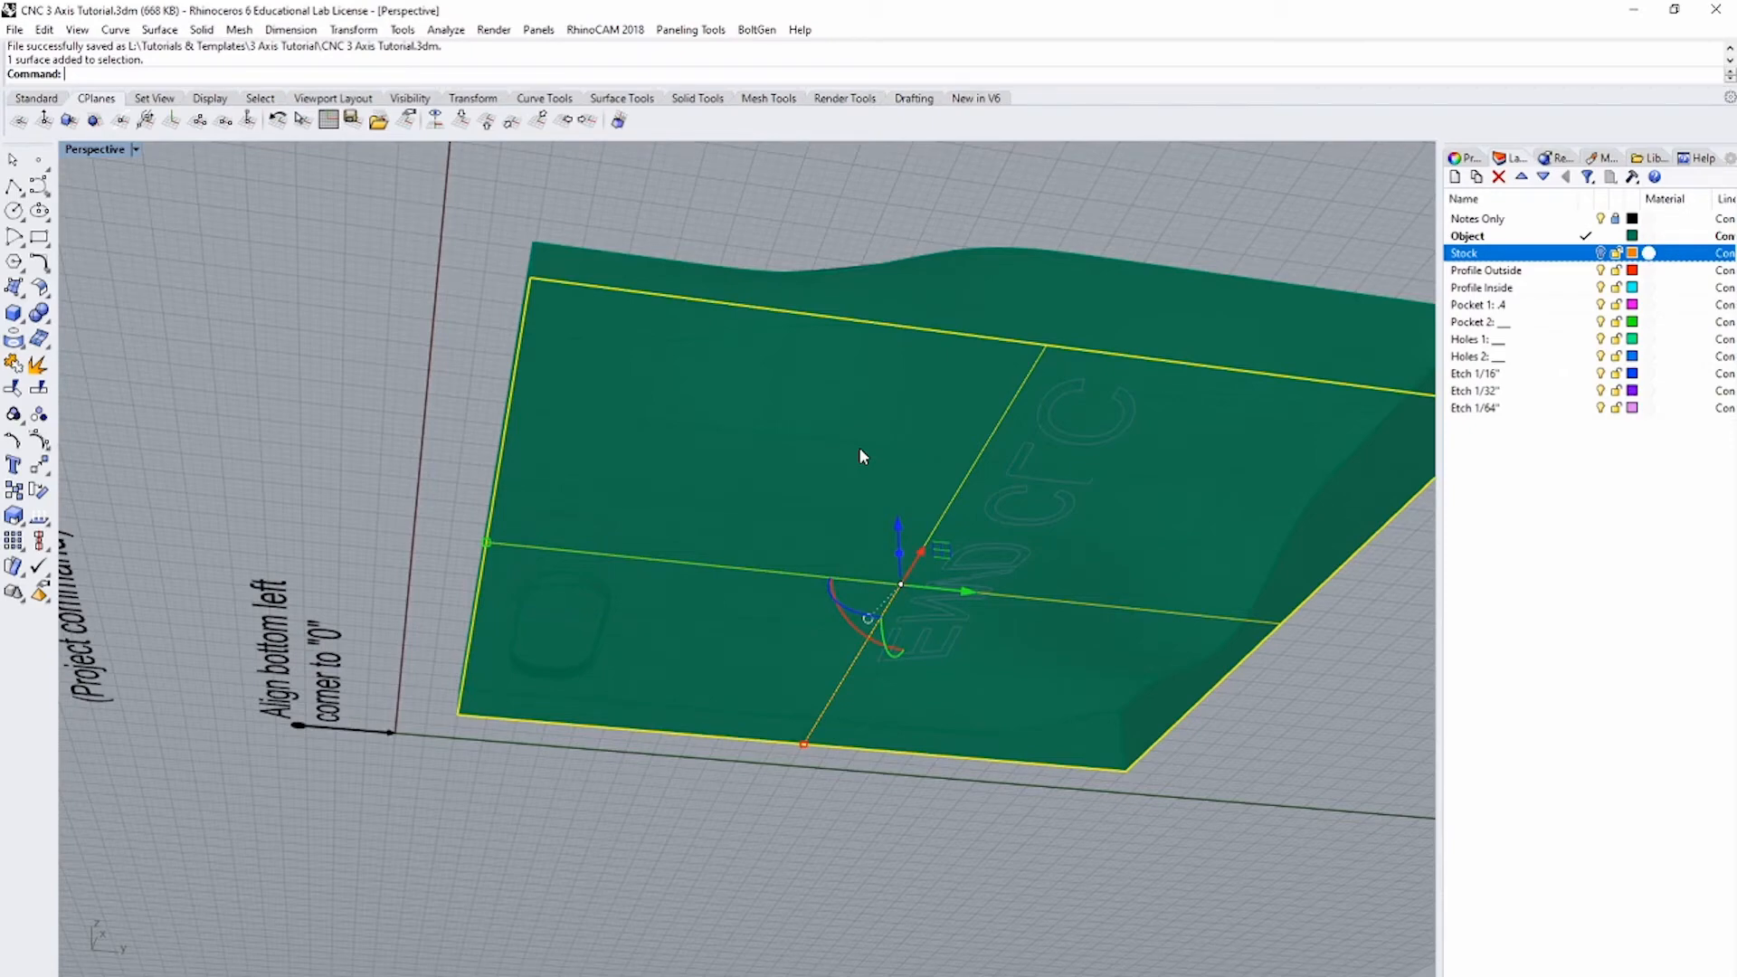
right_drag(860, 452, 798, 497)
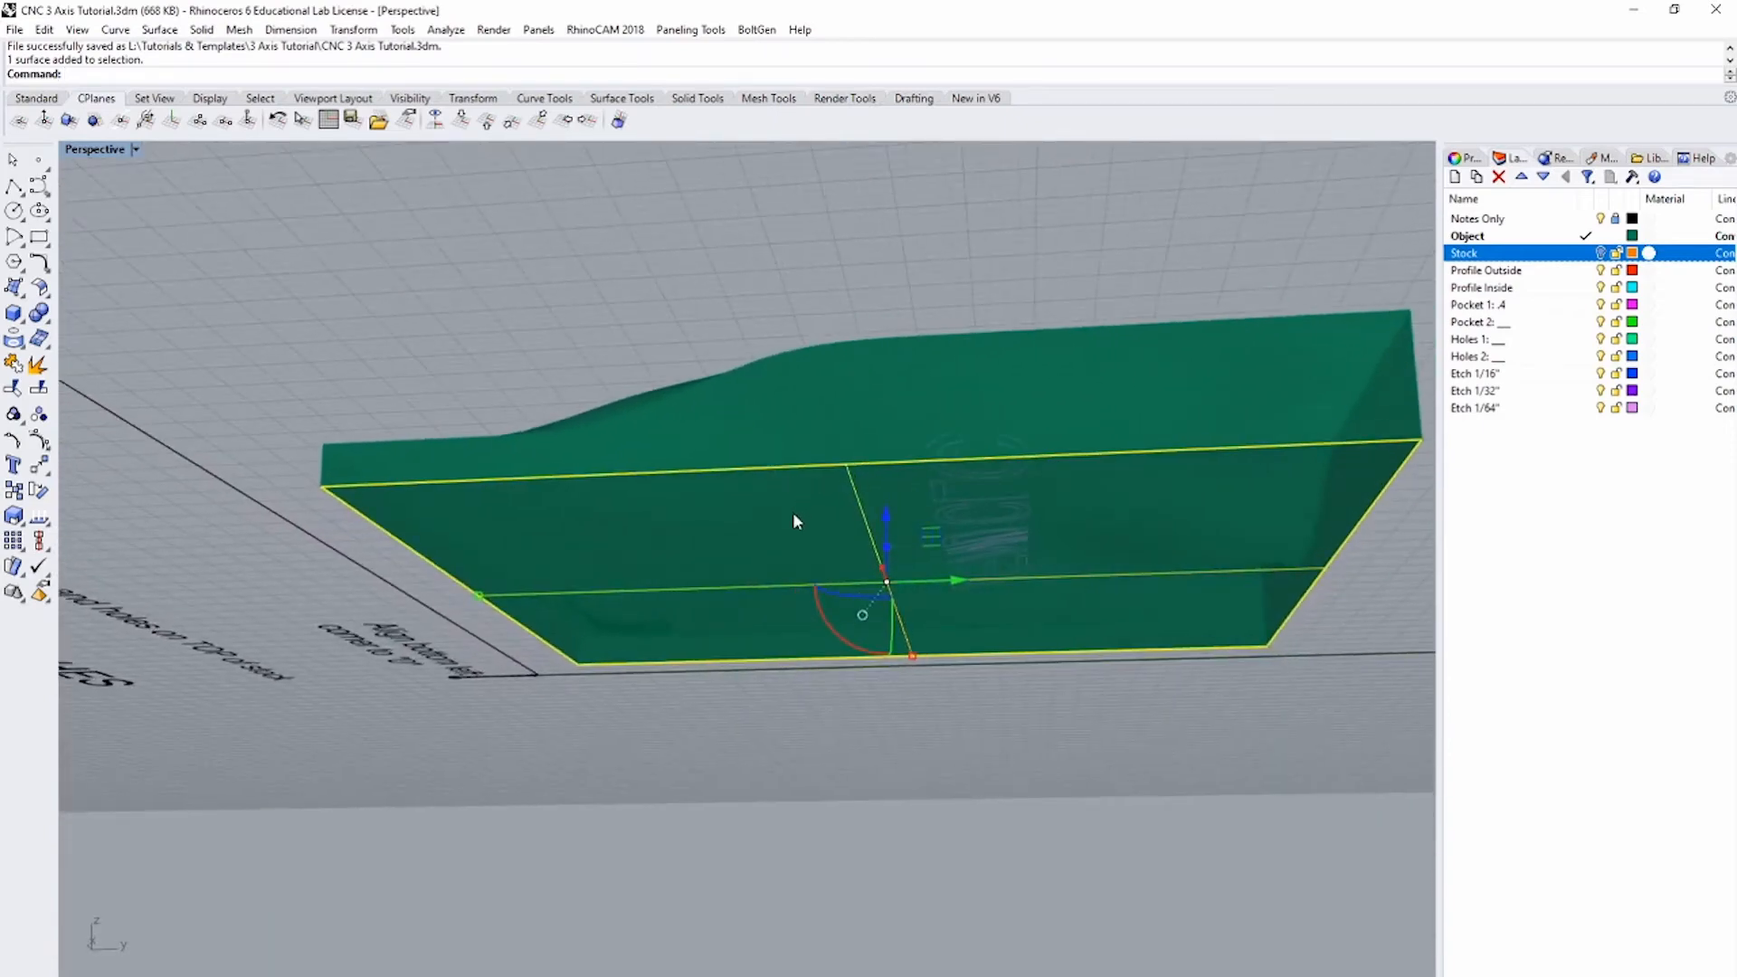
text(DupBorder)
key(Return)
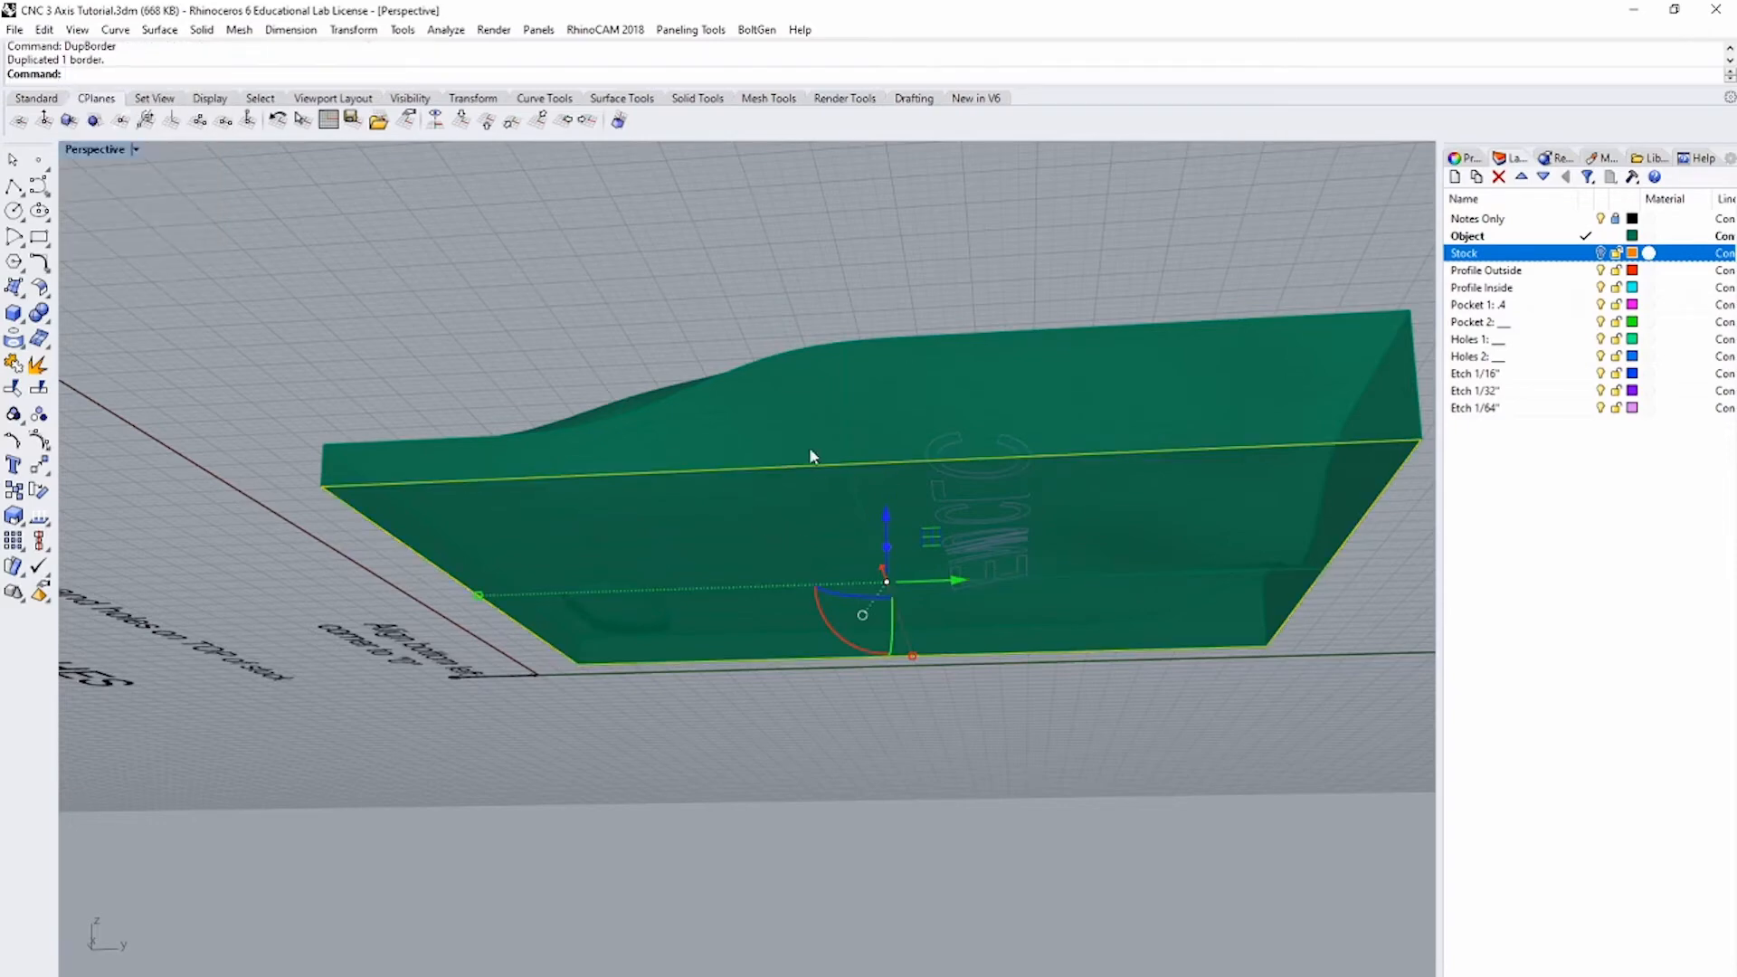
Step: Turn on the Stock layer and project the part's bottom border curve onto the stock block's top face
click(1601, 253)
right_drag(764, 234, 823, 322)
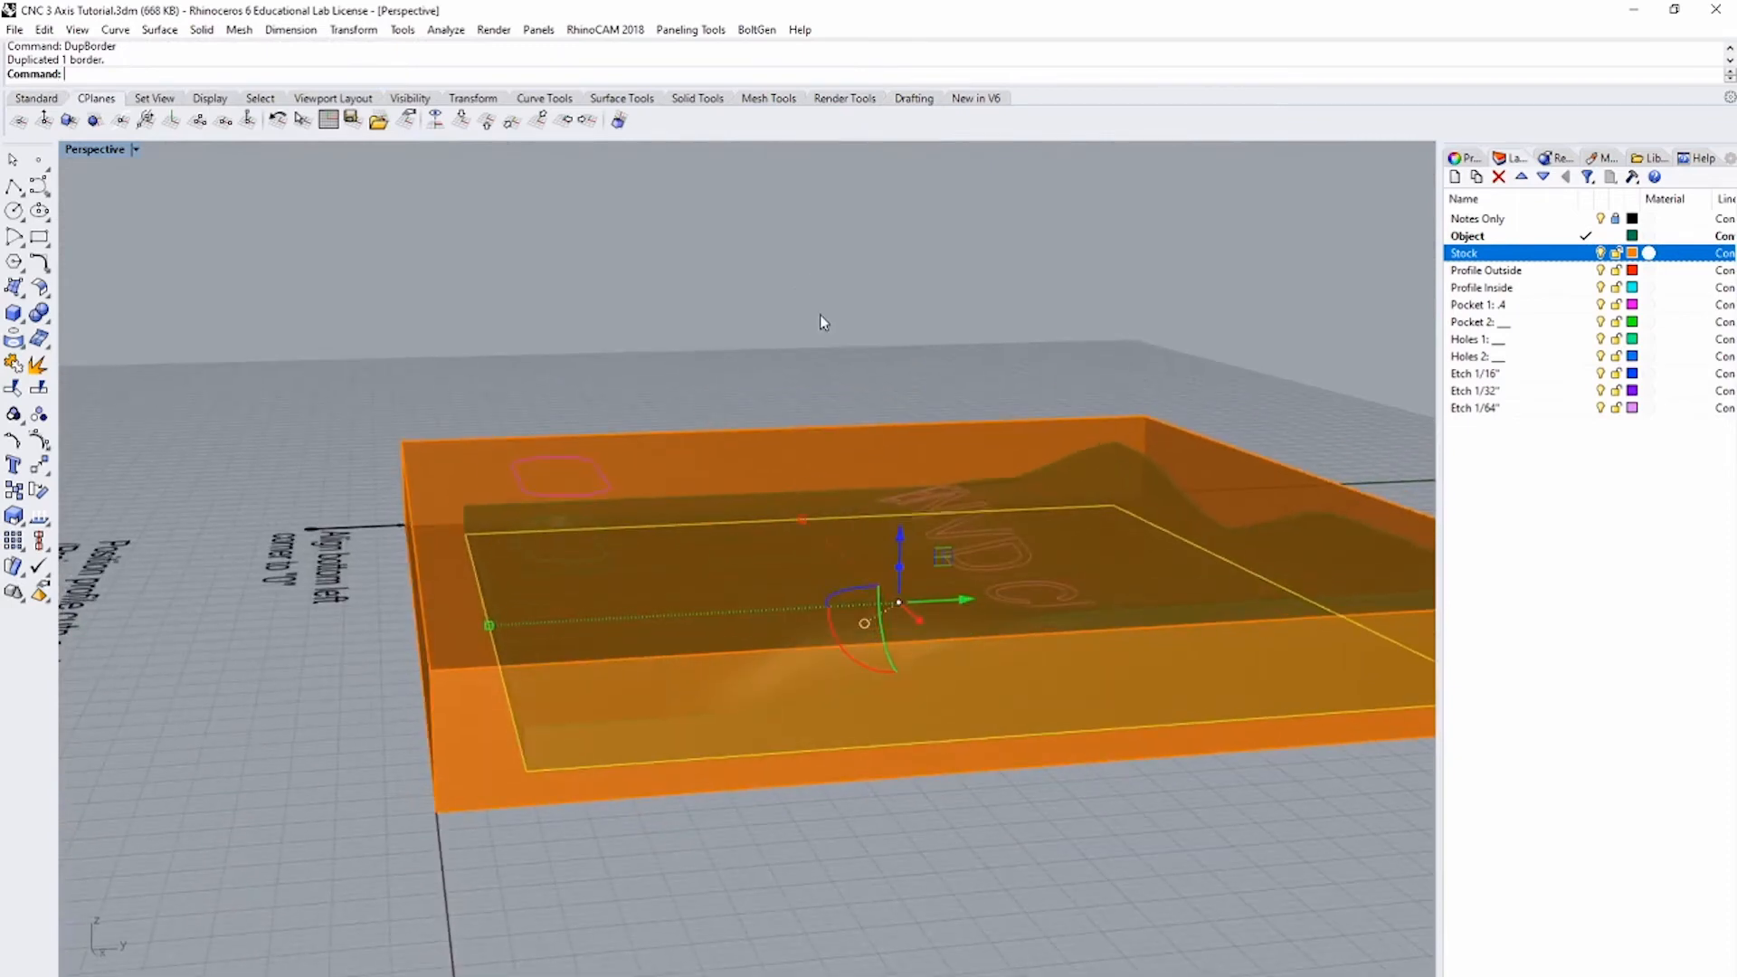
text(Project)
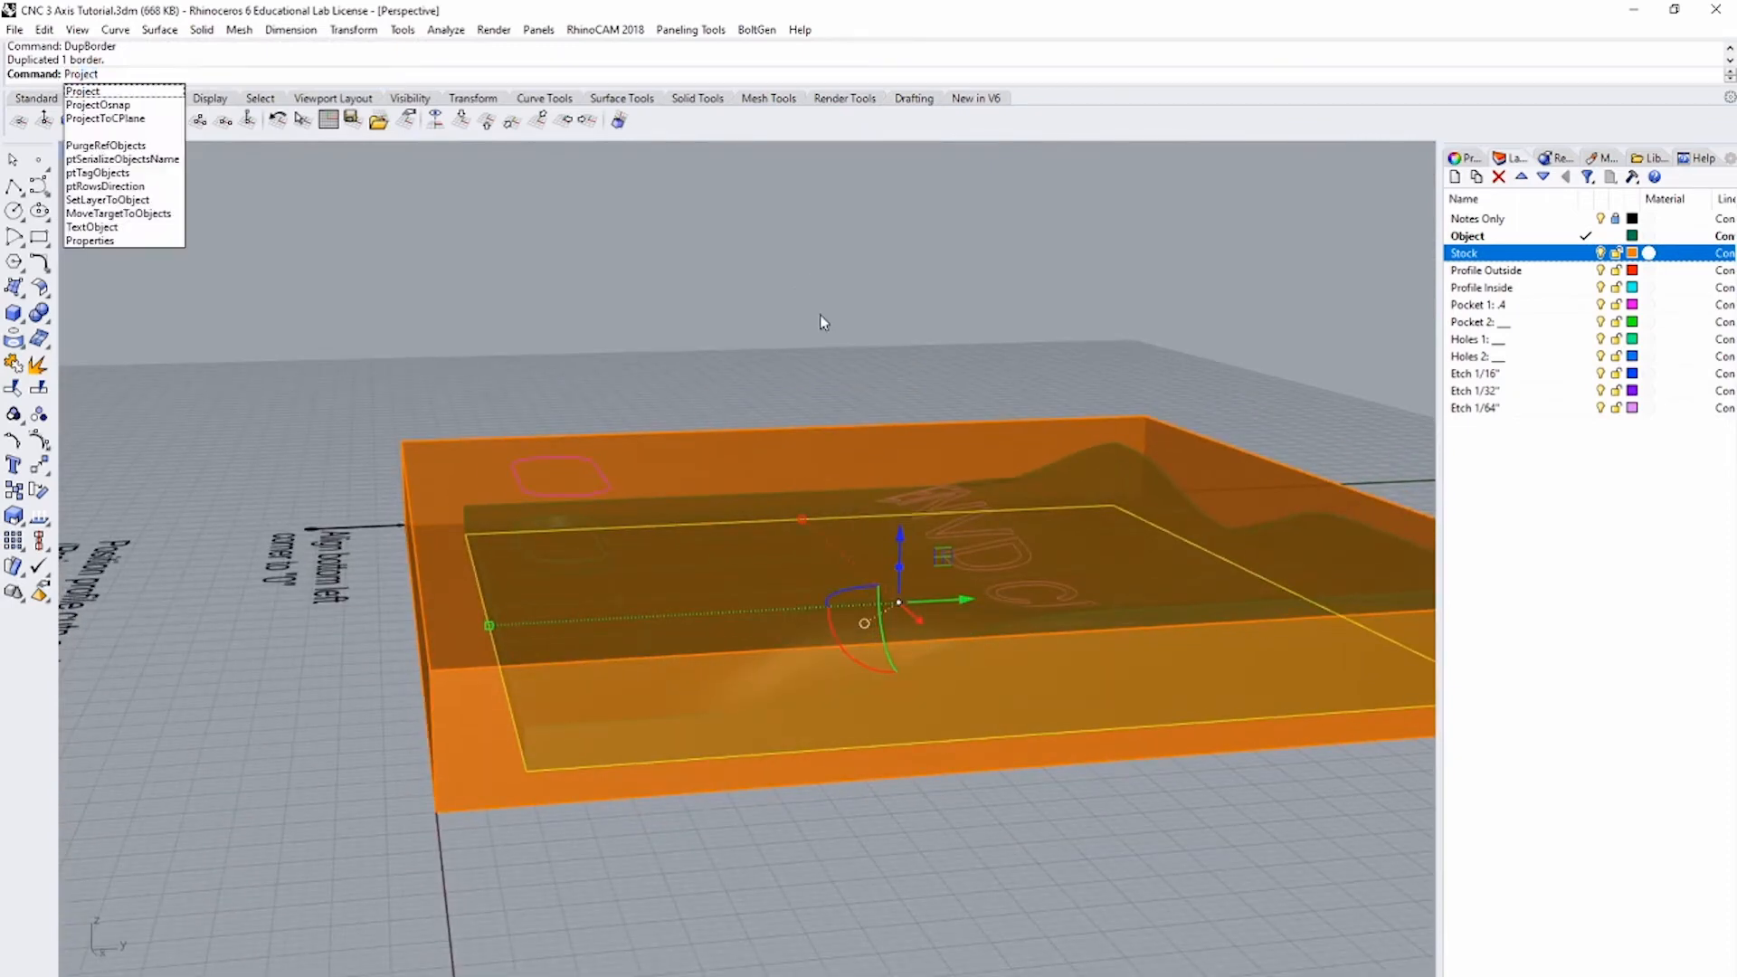
key(Return)
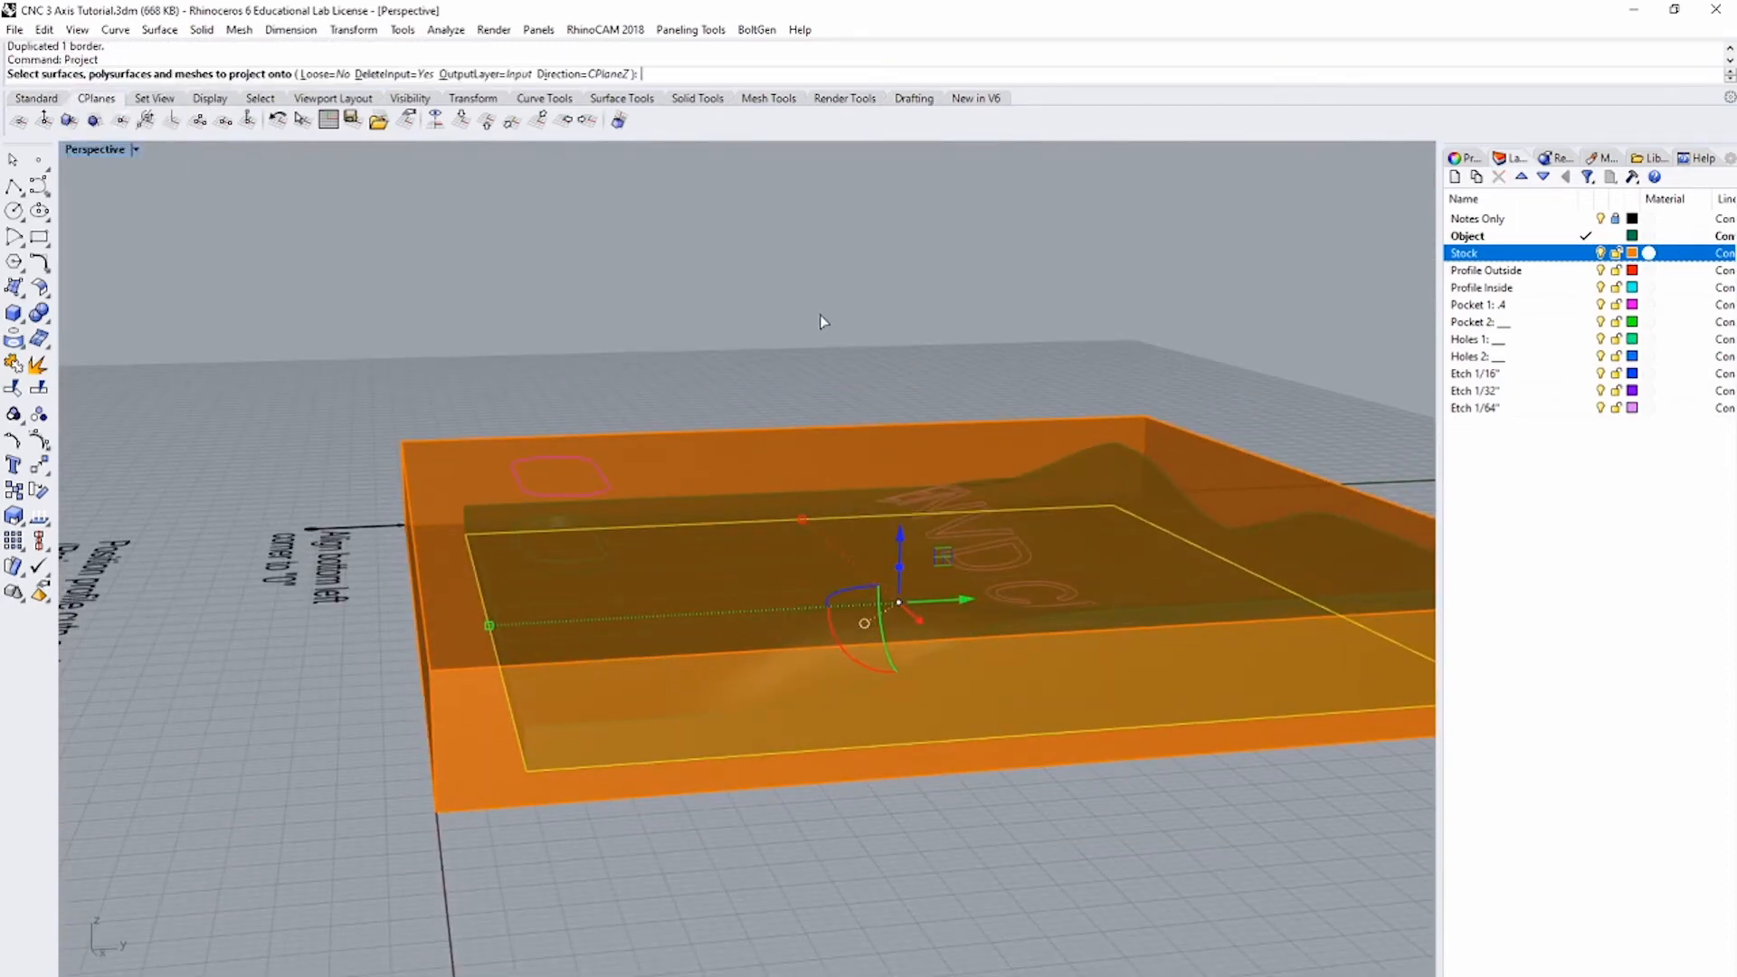
click(460, 463)
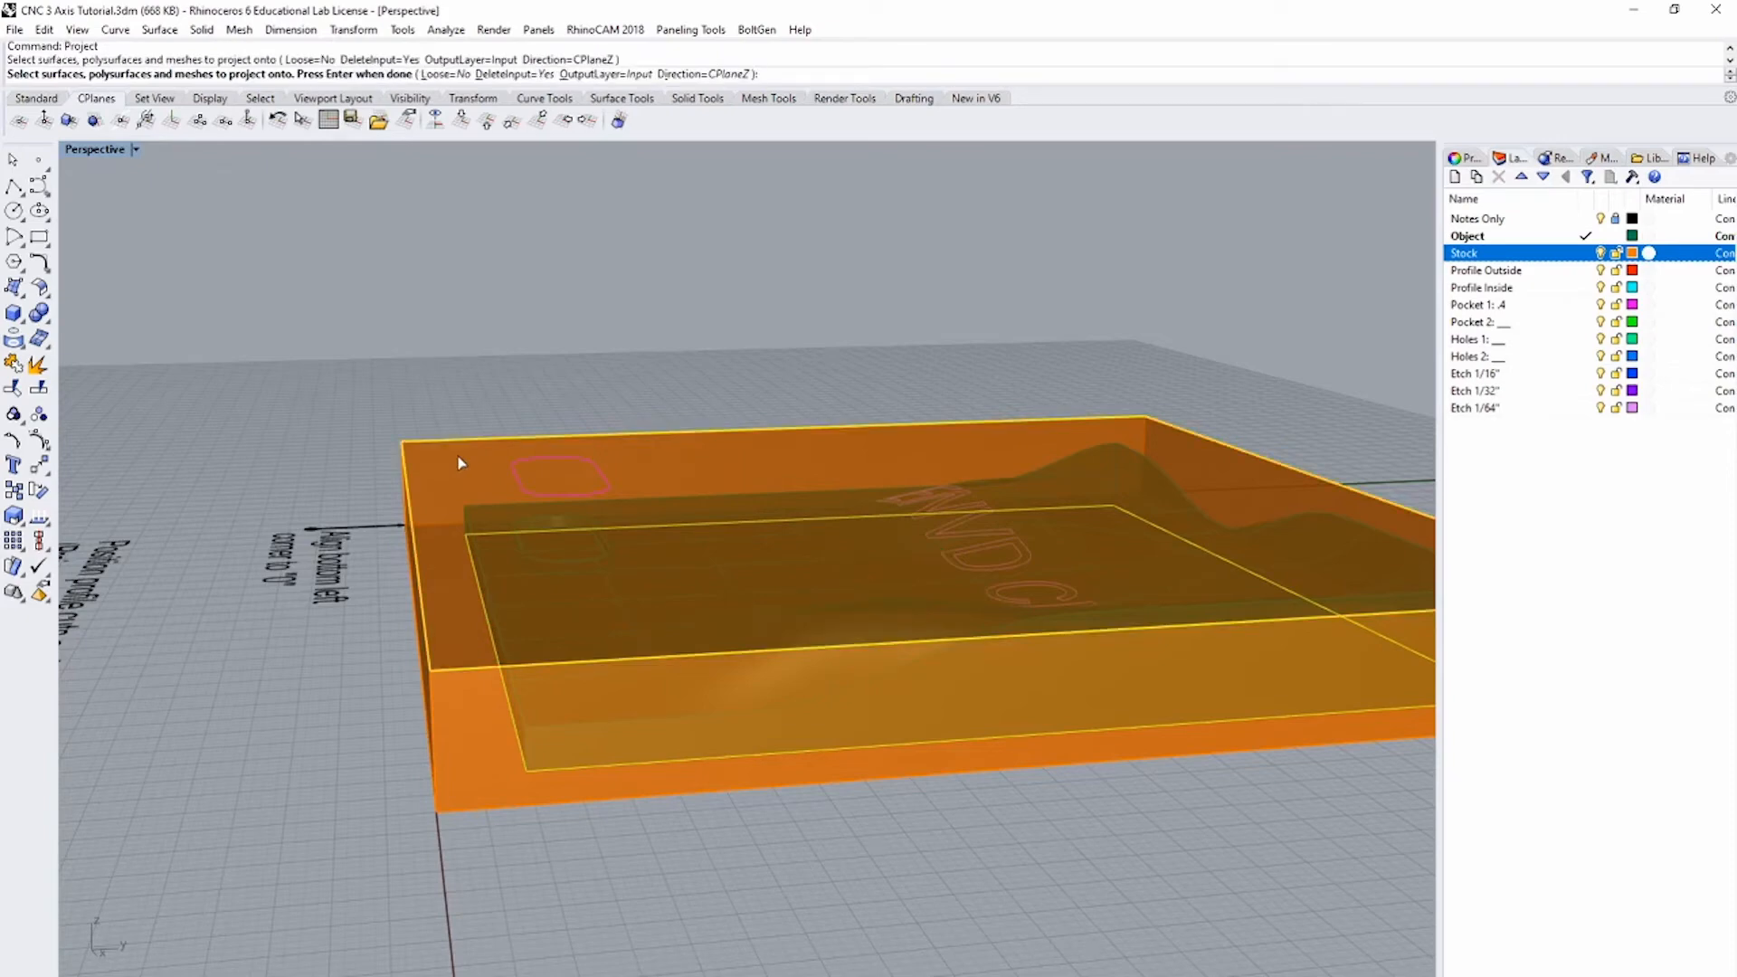
key(Return)
key(Escape)
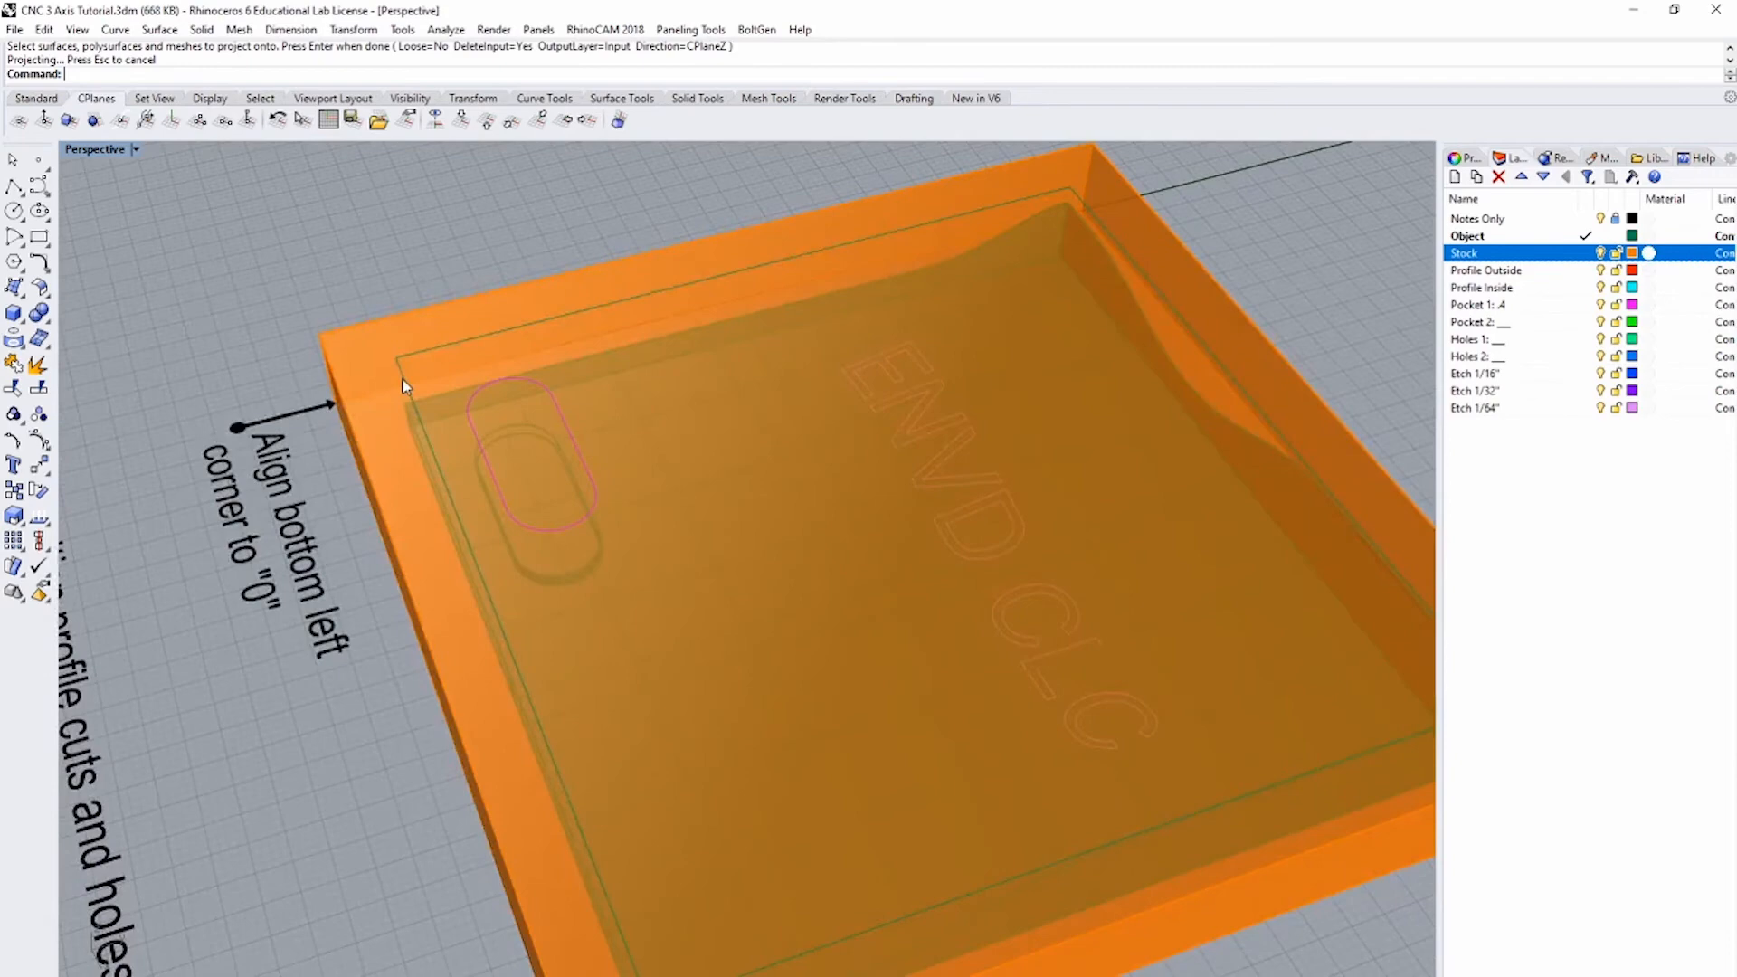
Step: Move the projected border curve on the stock top to the Profile Outside layer and clear the selection
click(404, 378)
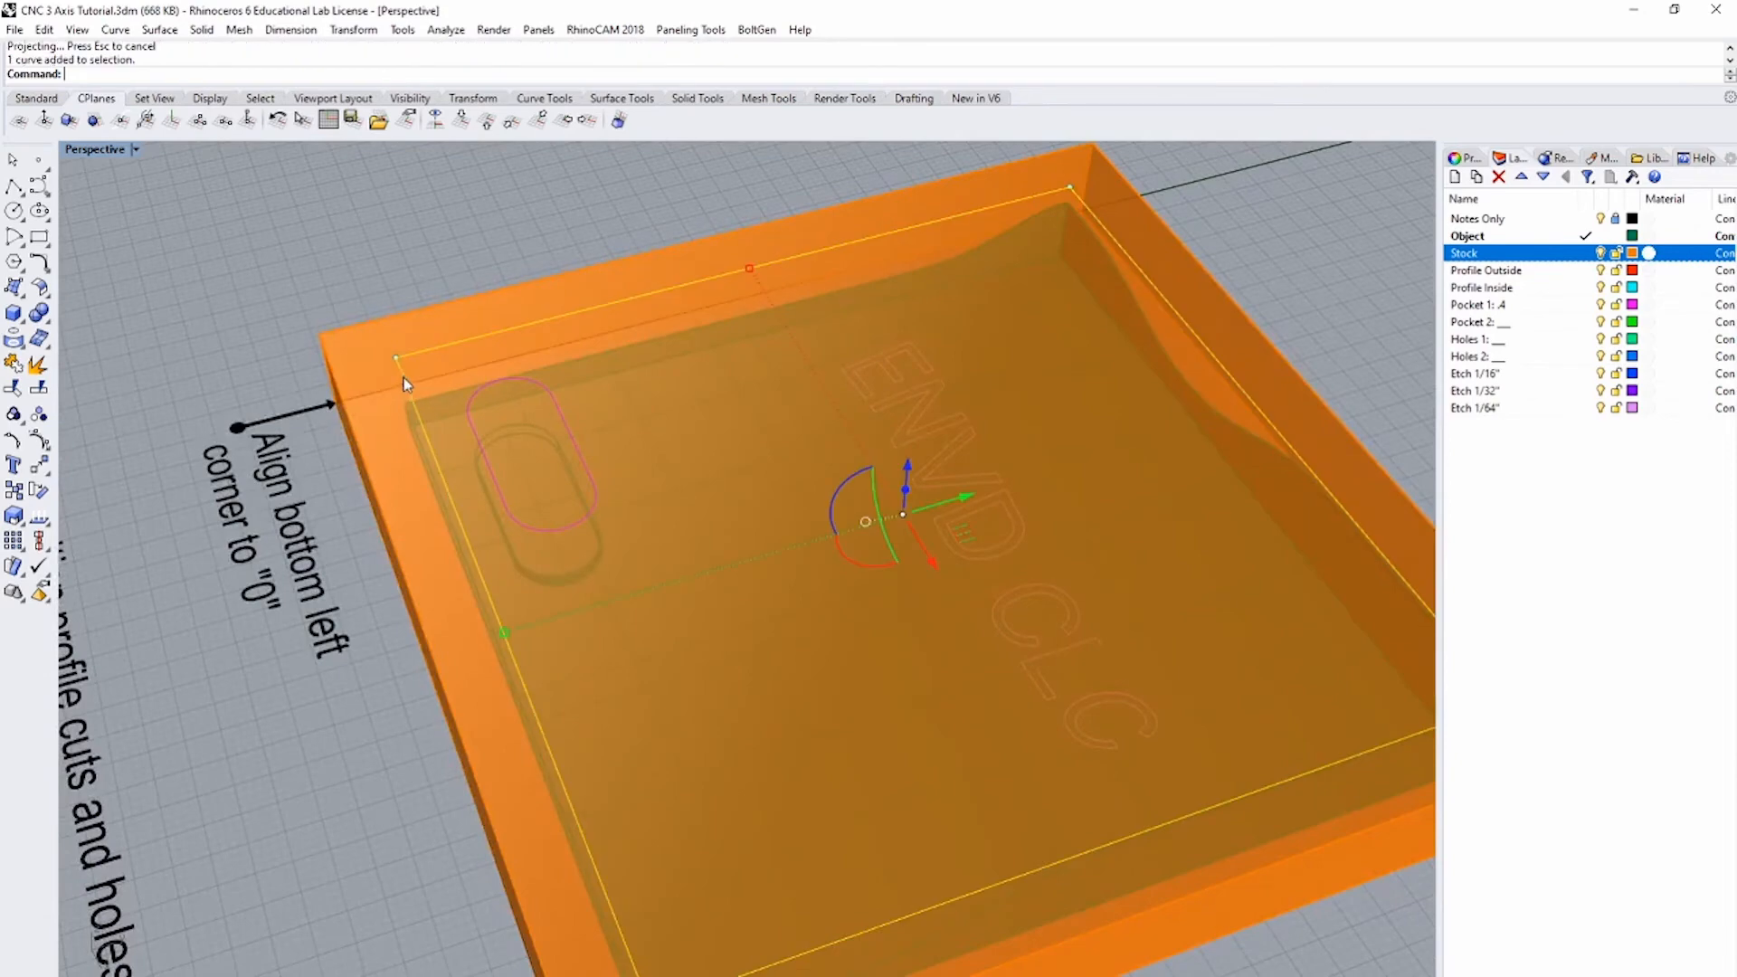
click(1501, 271)
right_click(1515, 274)
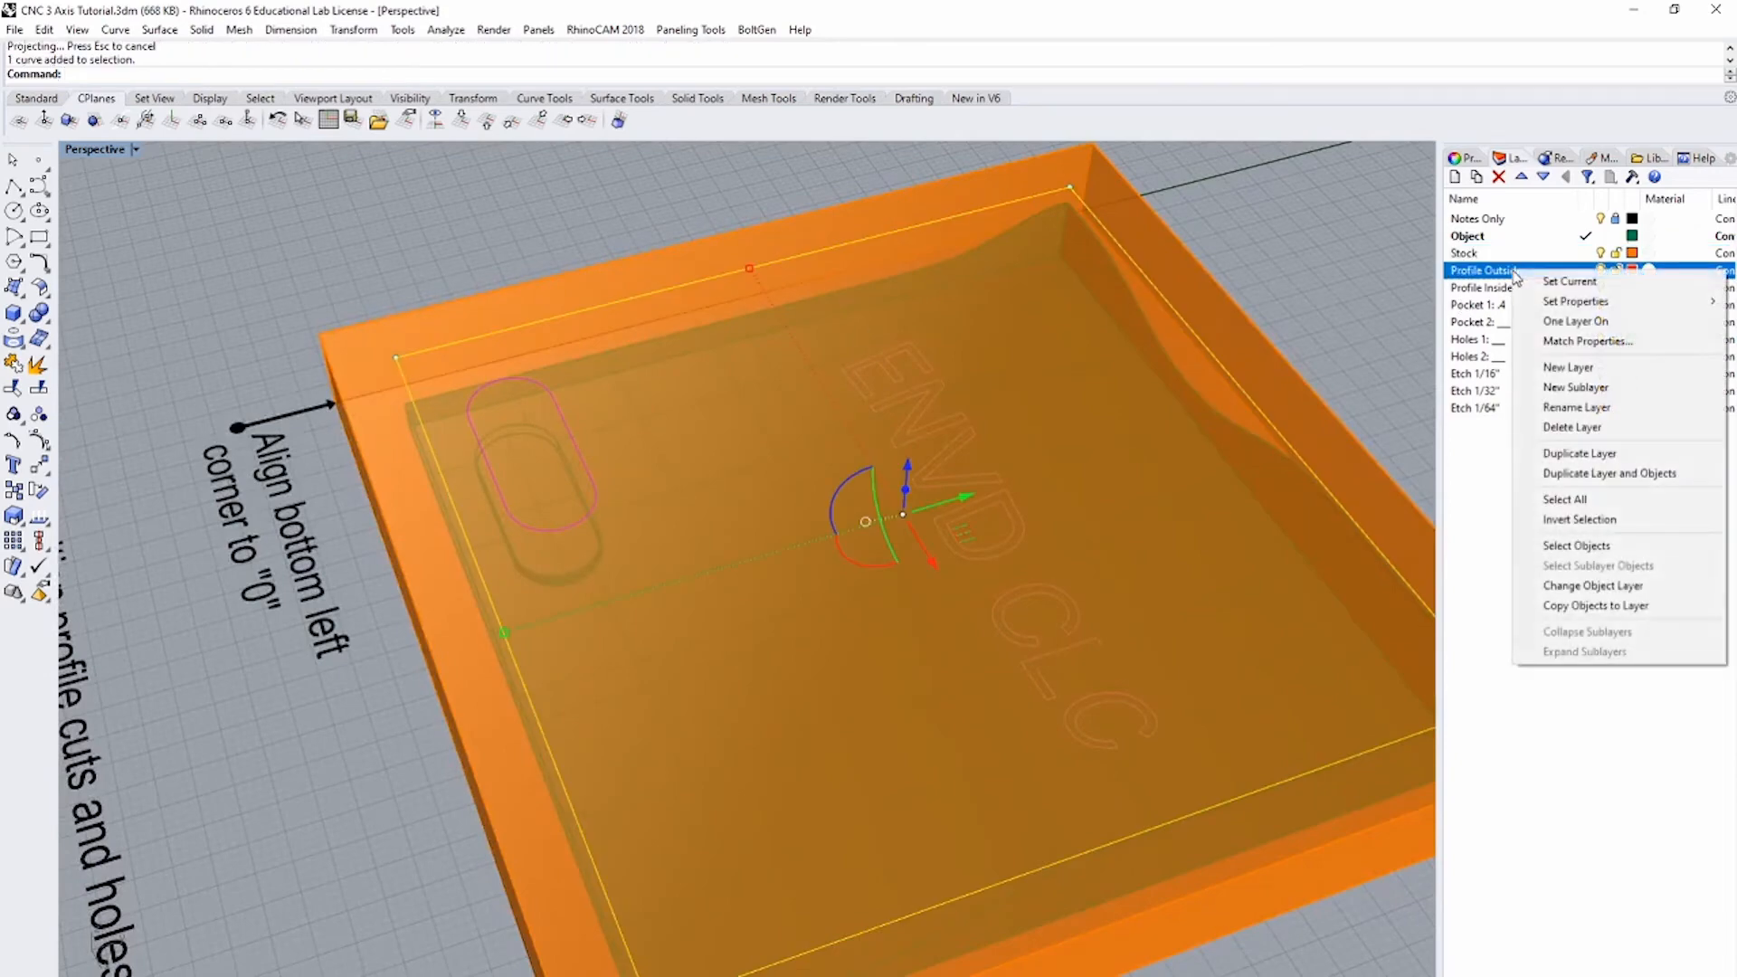
click(1592, 586)
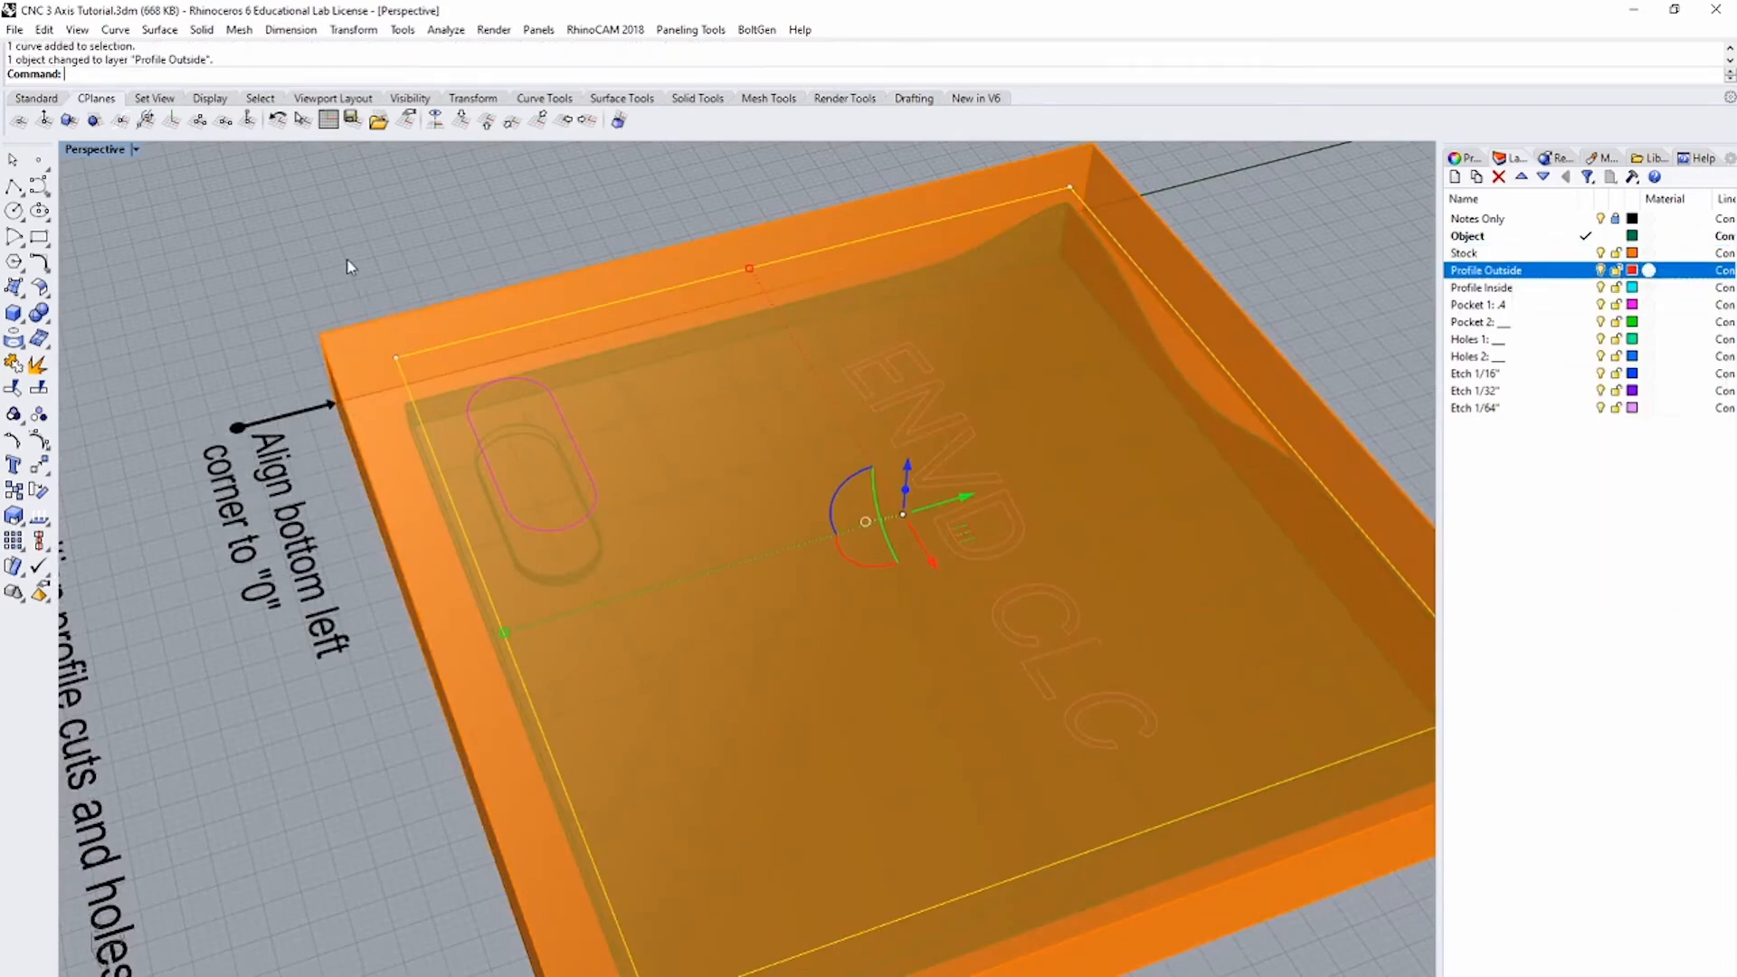
key(Escape)
right_drag(351, 267, 560, 175)
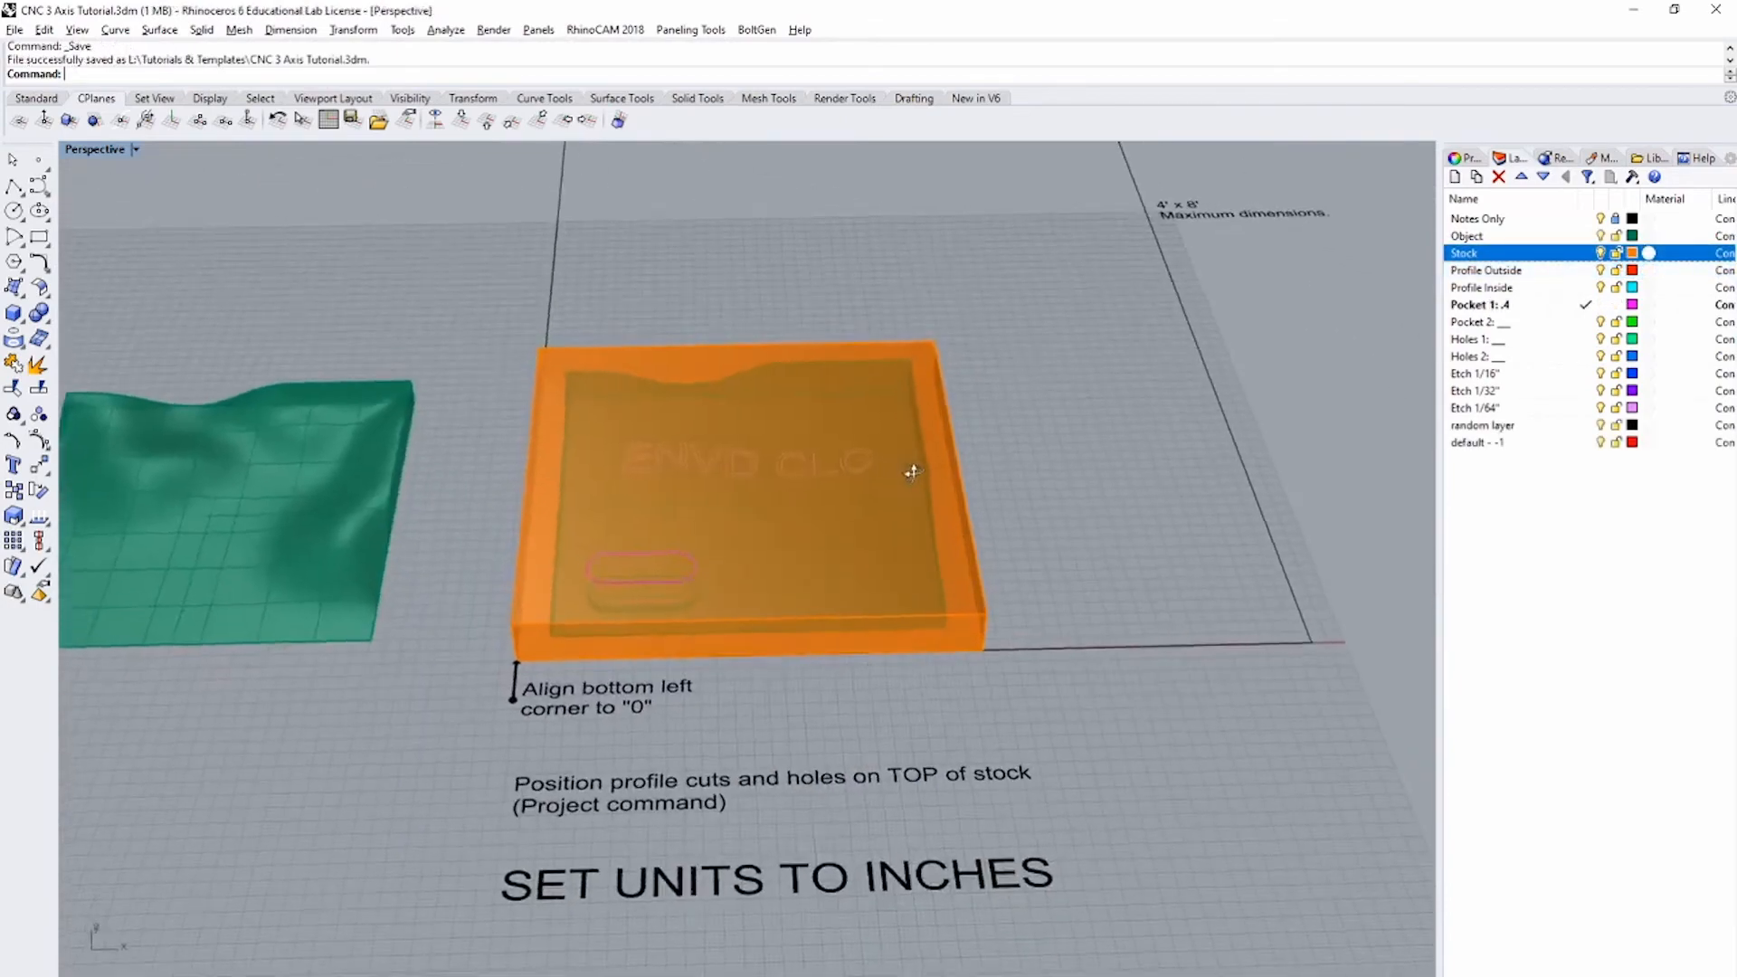
Step: Move the stock block, the engraved part with its curves, and the plain wavy part along negative X, out of the 4' x 8' boundary
right_drag(912, 471, 1039, 508)
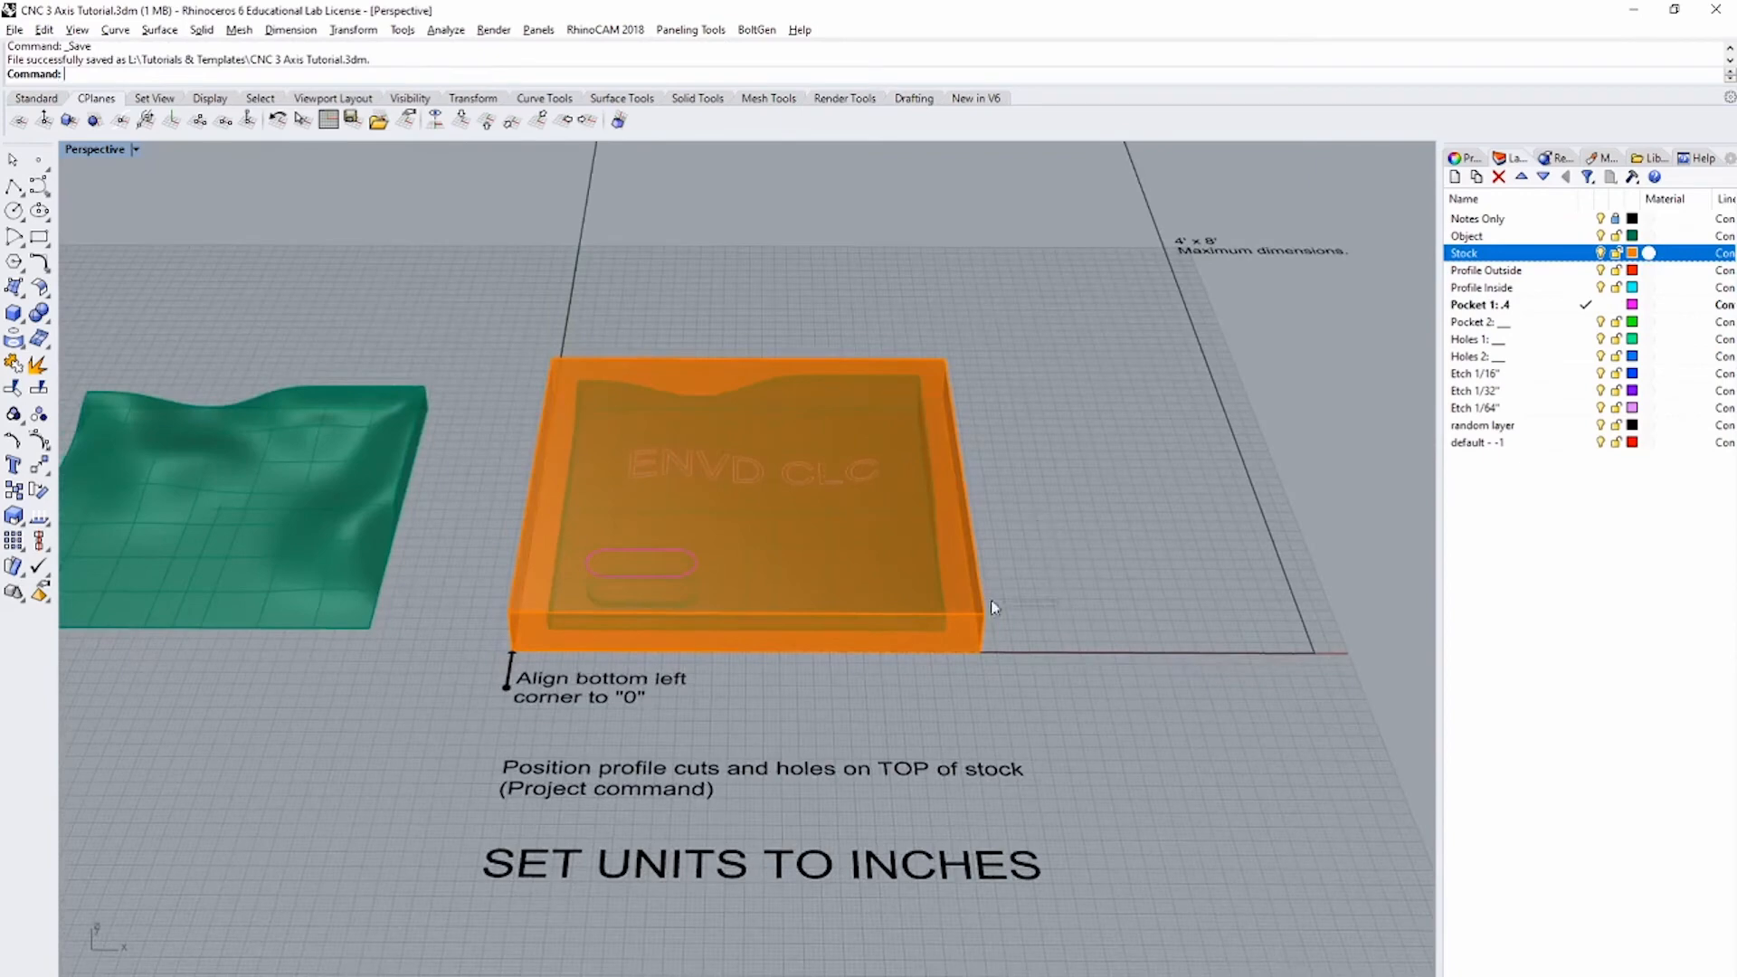
drag(992, 600, 628, 317)
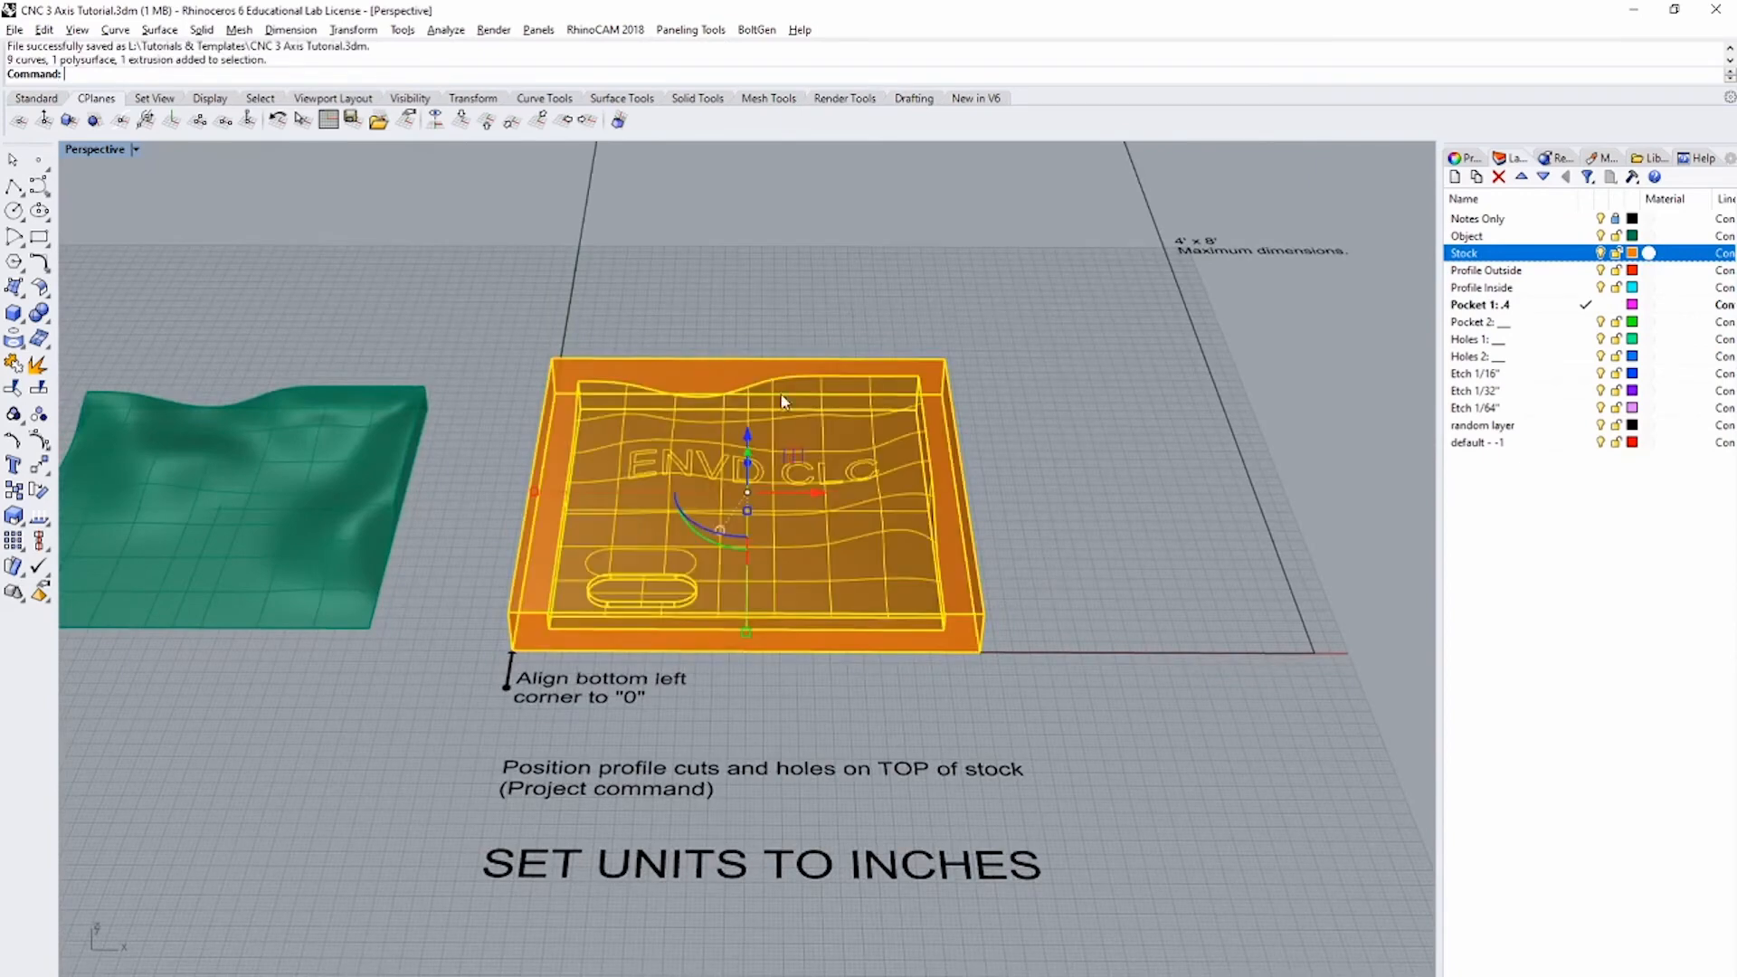
shift+click(340, 506)
scroll(678, 522, down, 5)
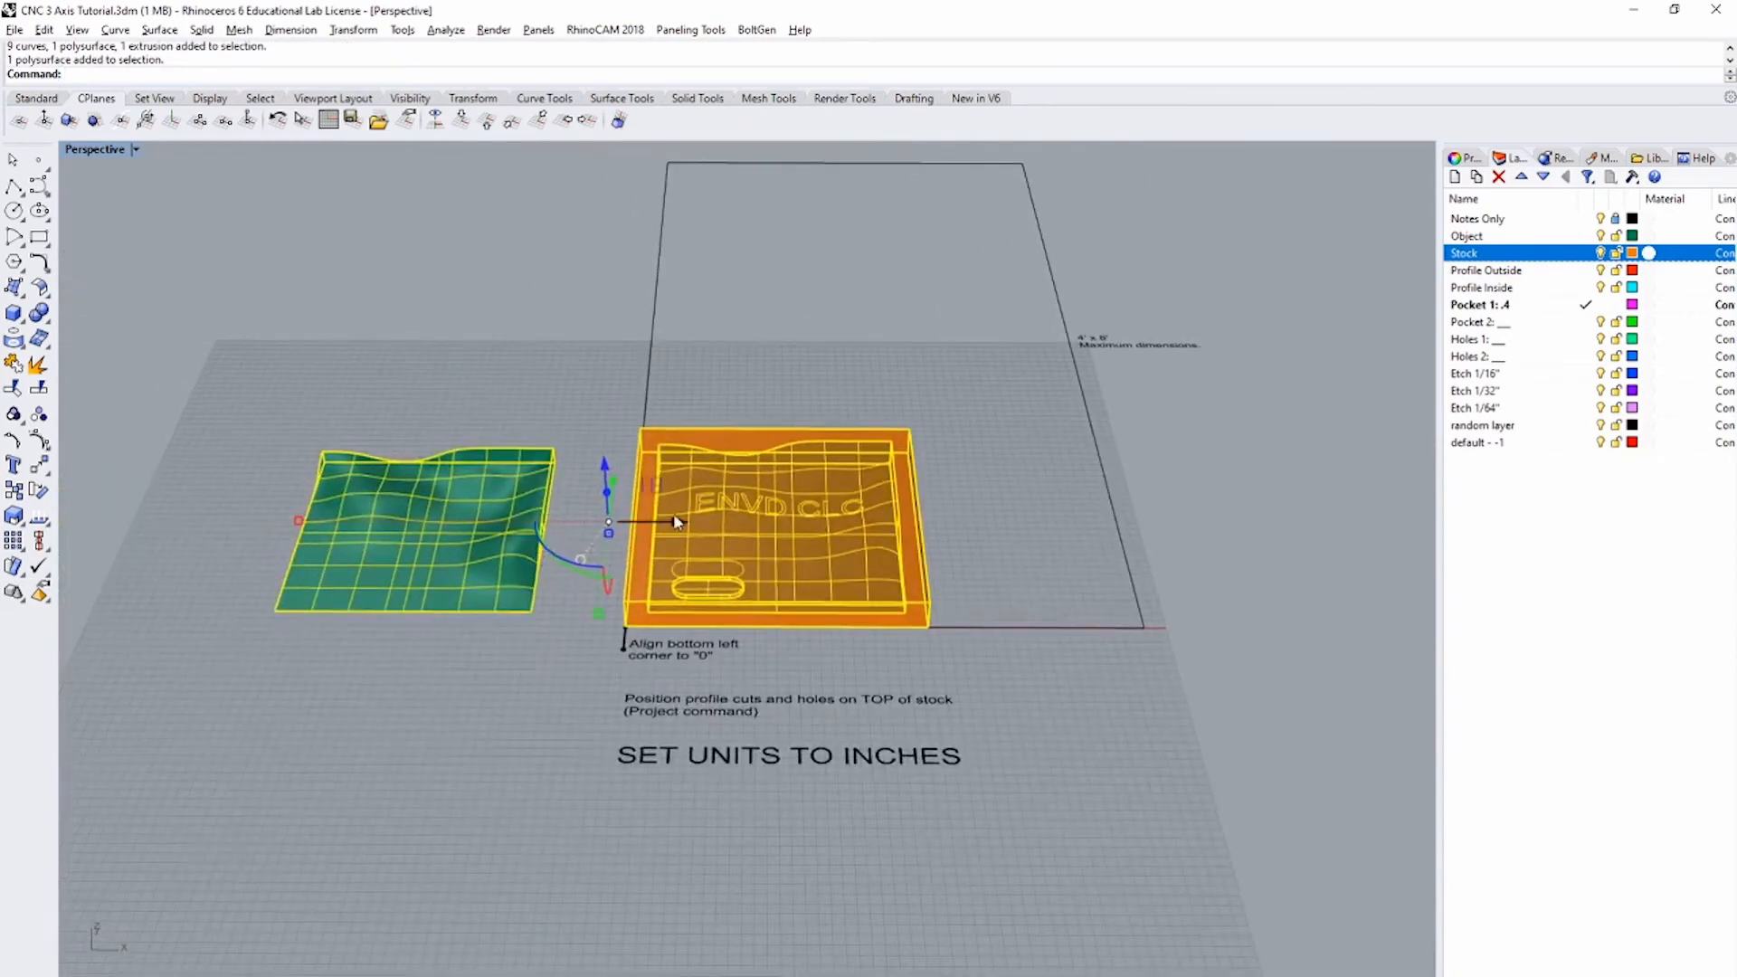
drag(678, 522, 281, 522)
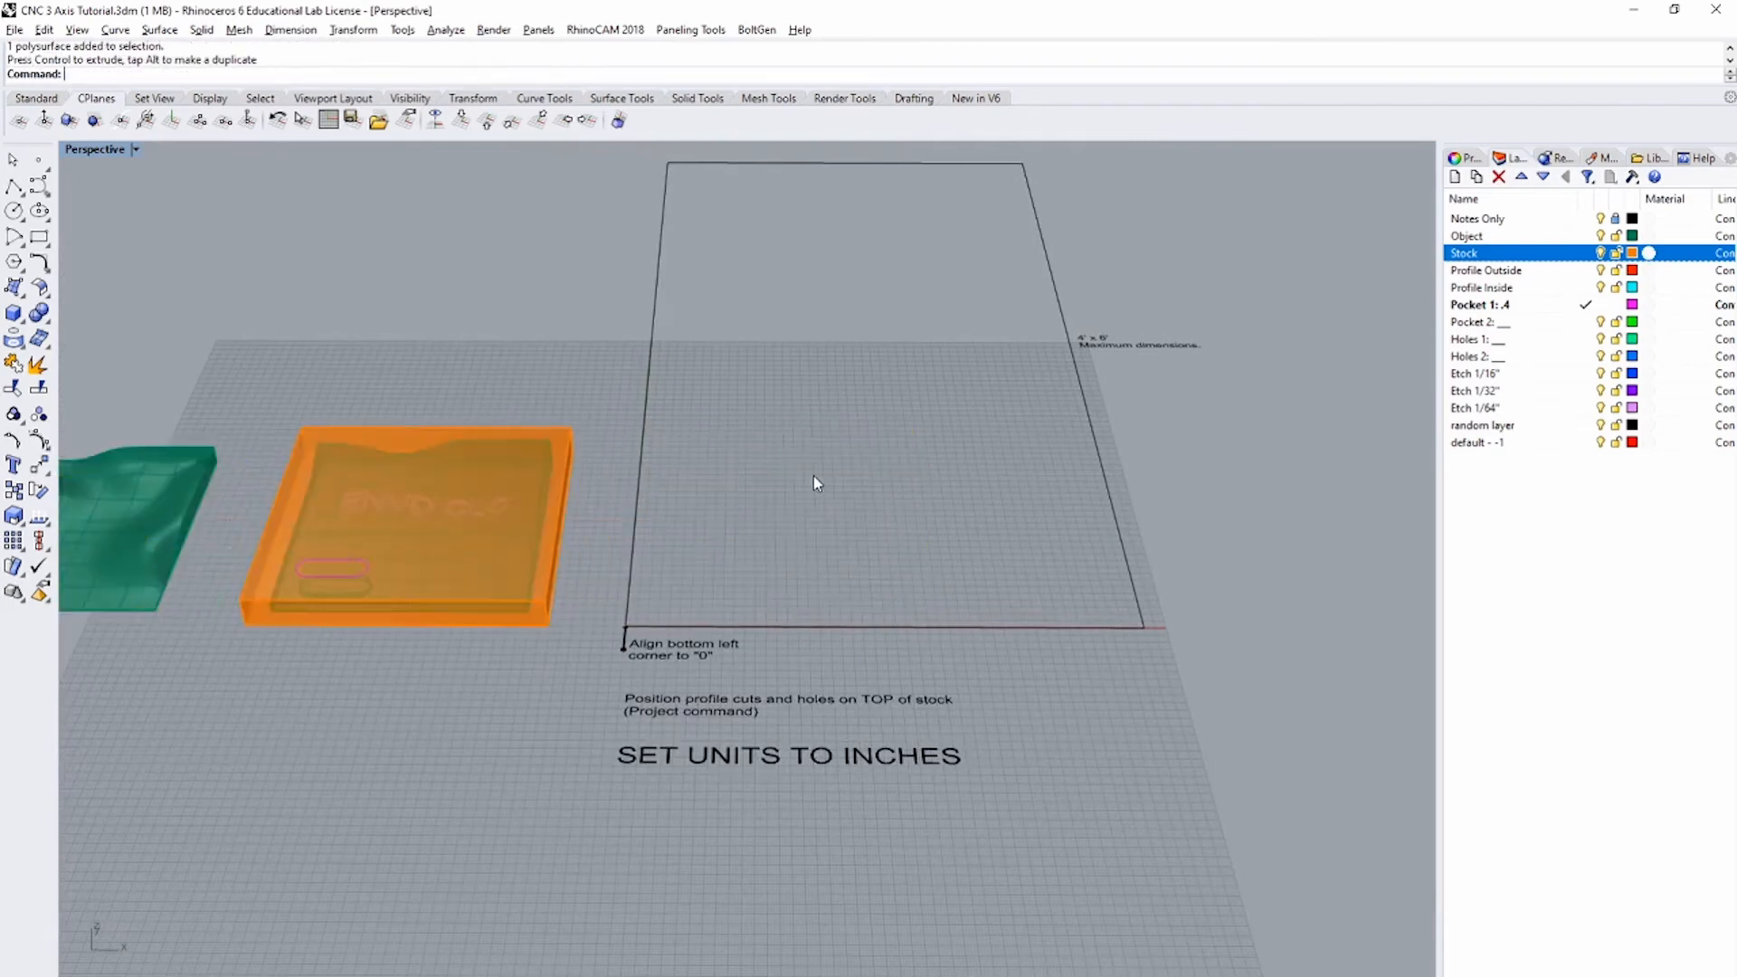
Step: Show the hidden objects and move the green dome along negative X toward the zero-corner side of the 4' x 8' boundary
text(Show)
key(Return)
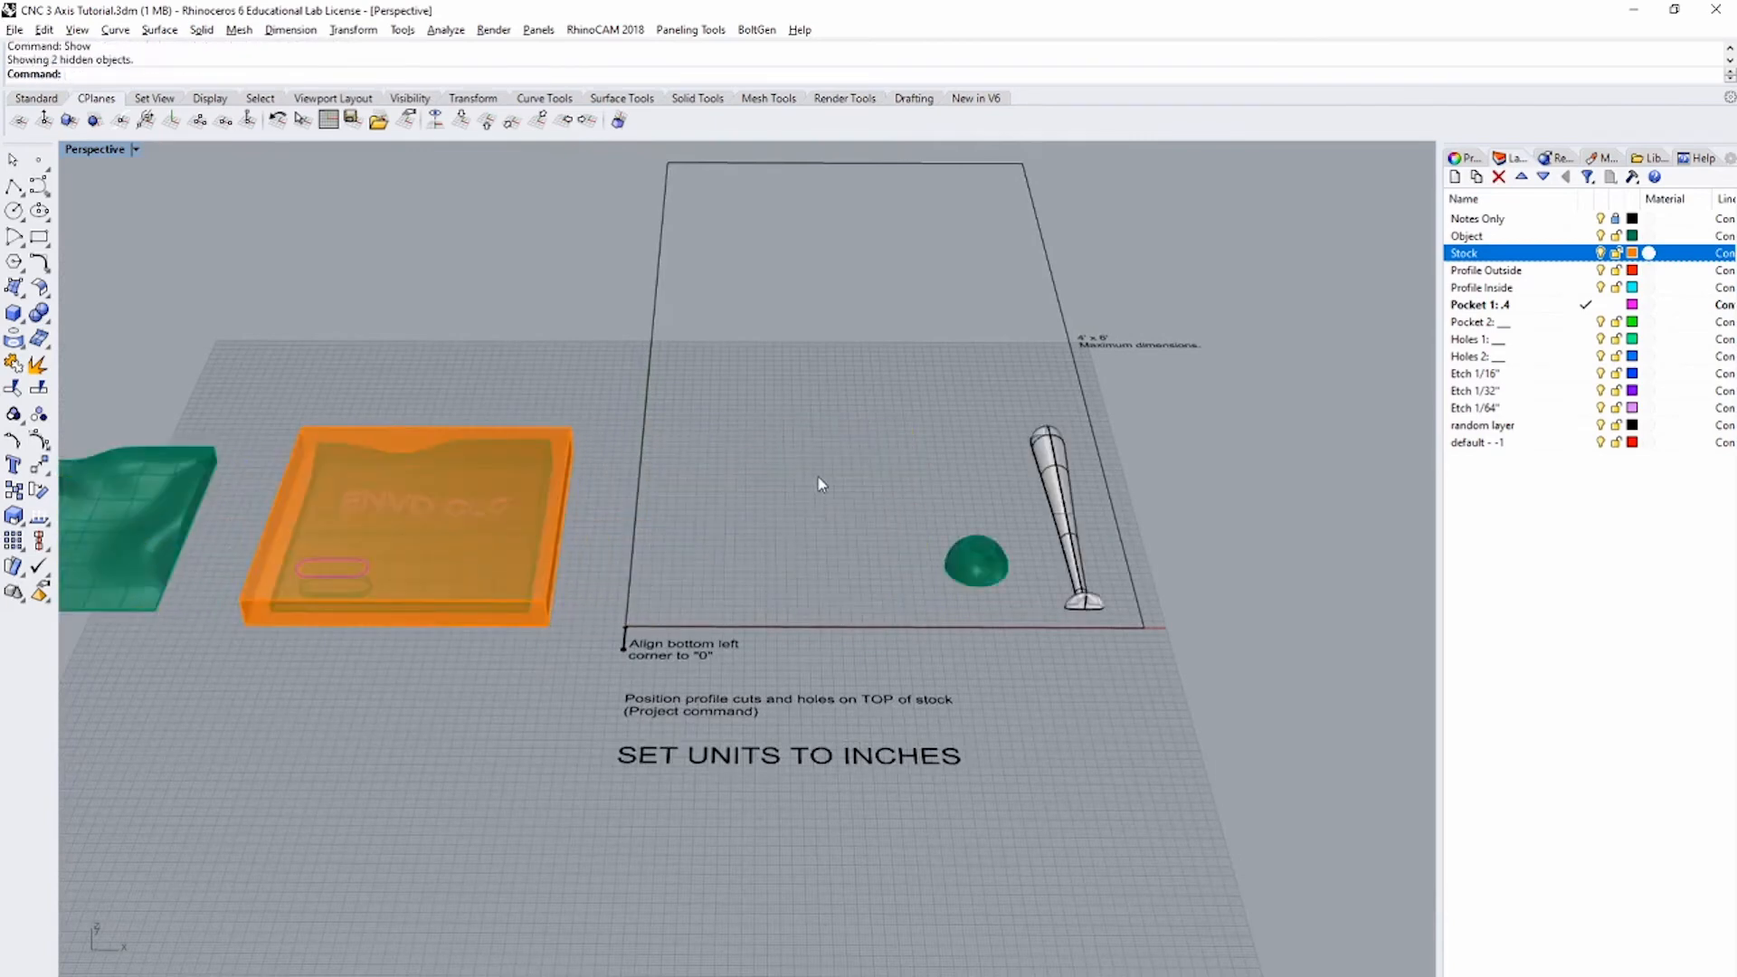
click(963, 579)
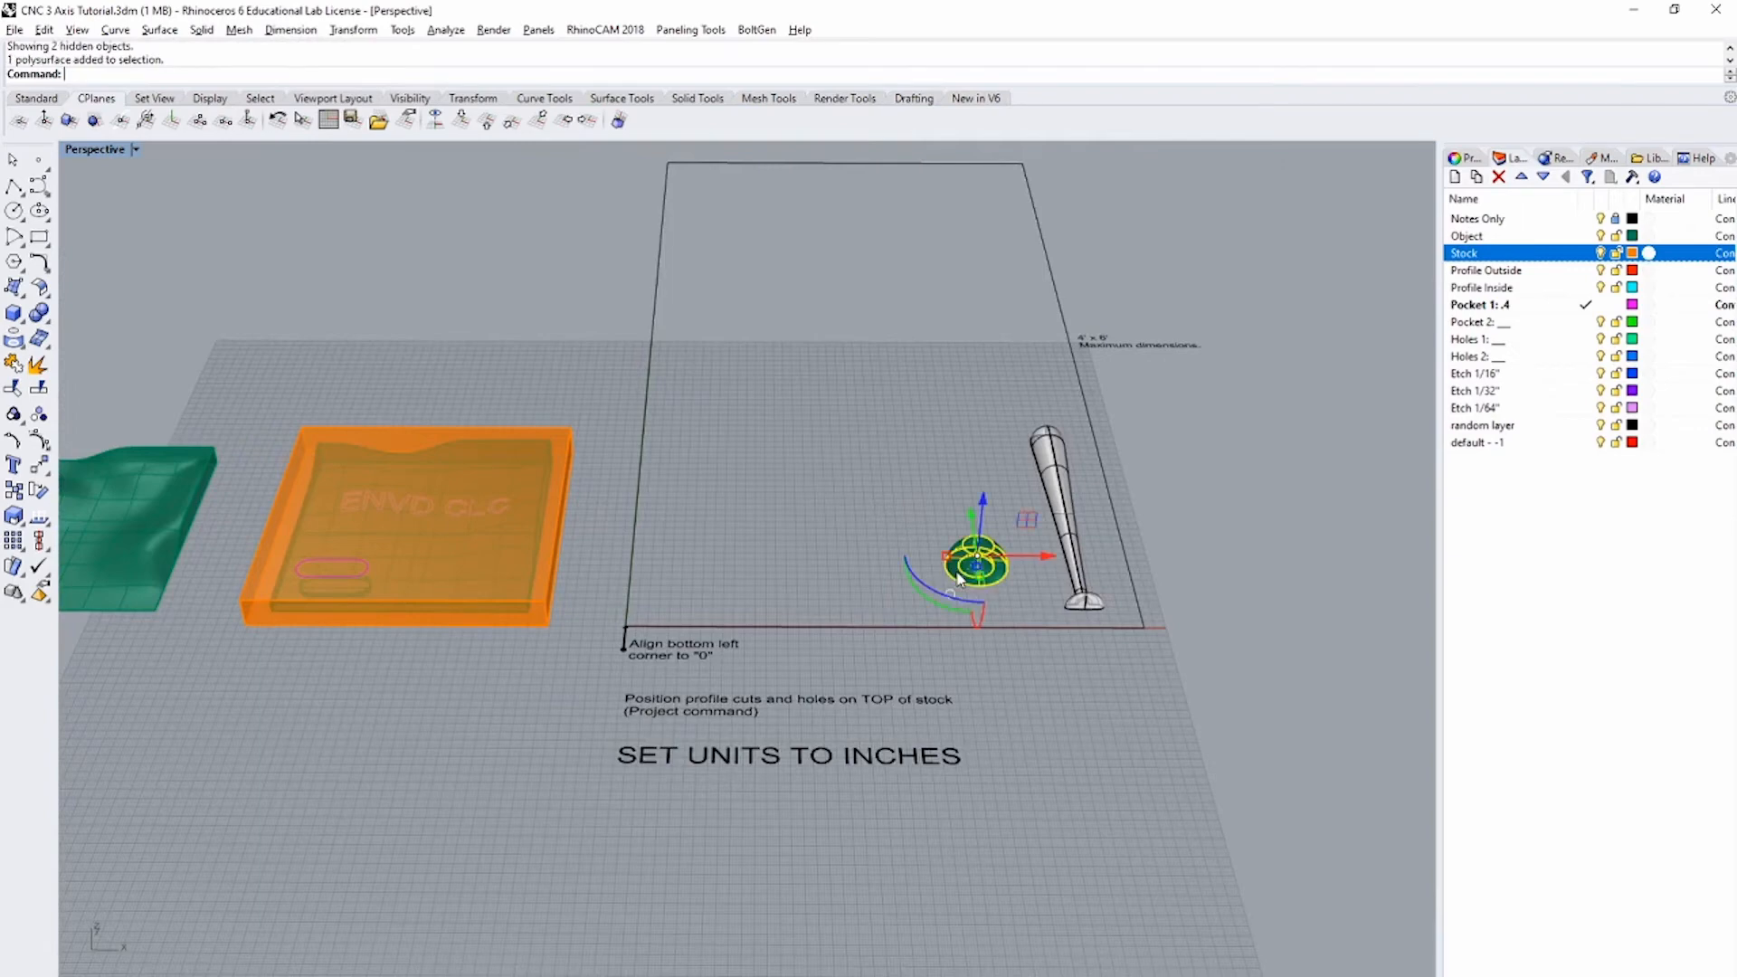
scroll(983, 584, up, 4)
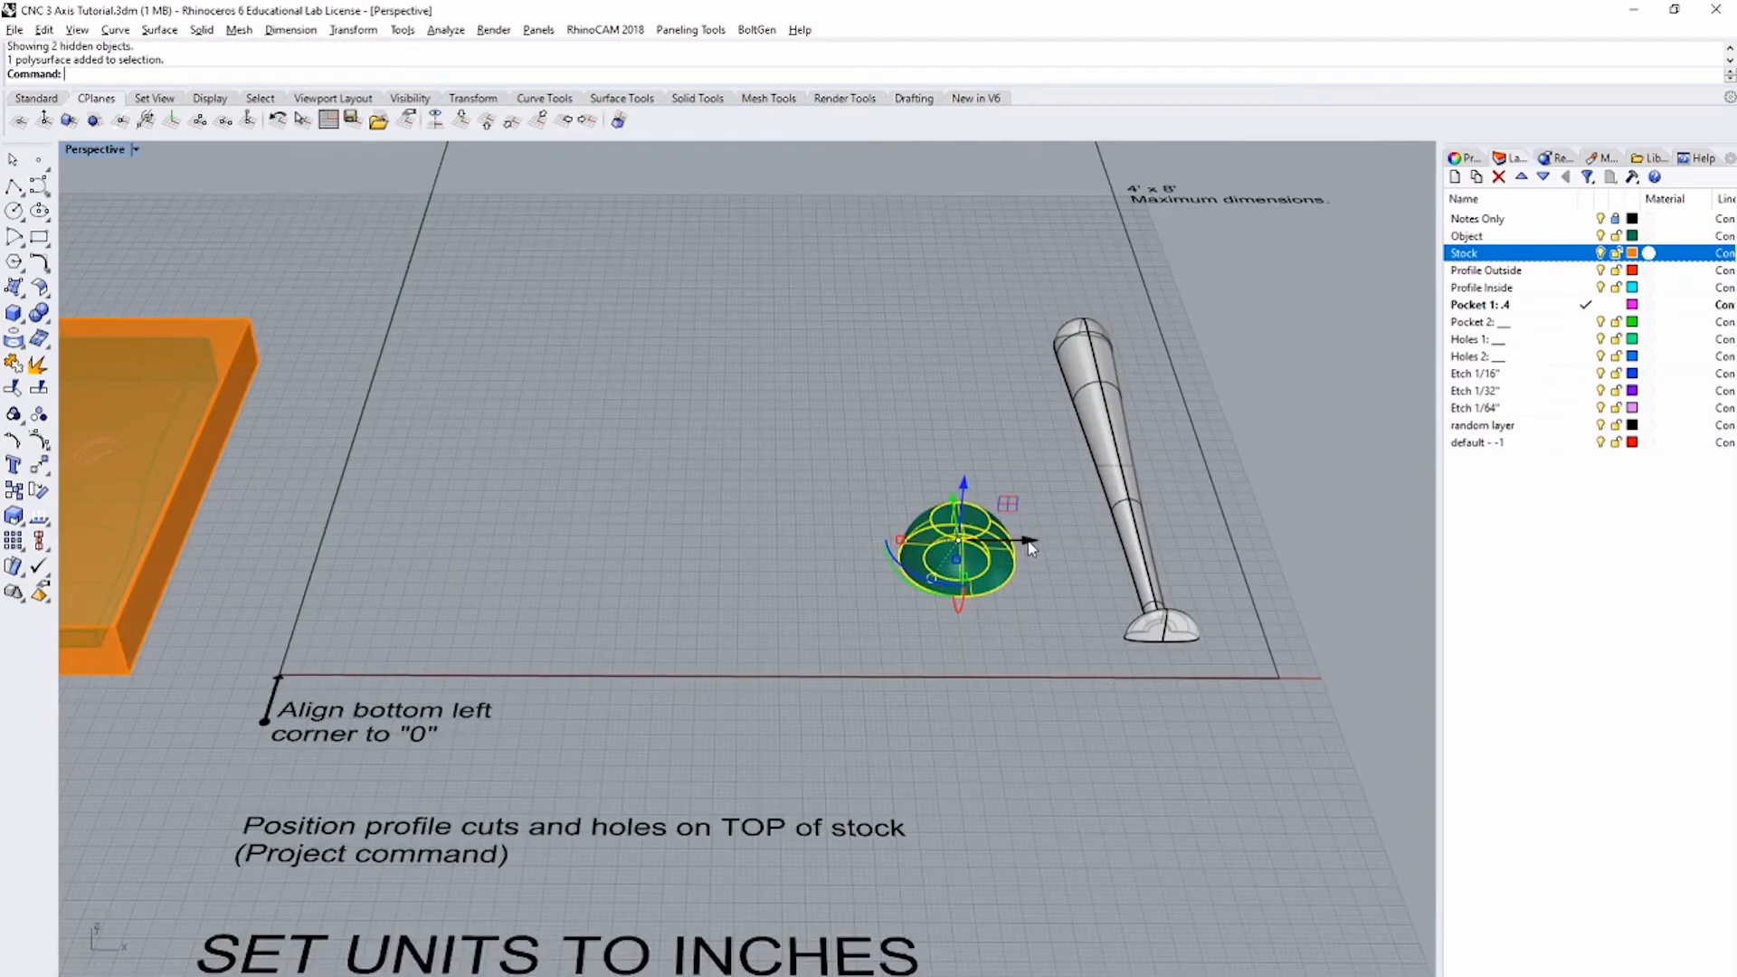
drag(1029, 548, 478, 565)
Step: Move the green dome along negative Y, closer to the boundary's zero corner
right_drag(467, 570, 624, 609)
text(zs)
key(Return)
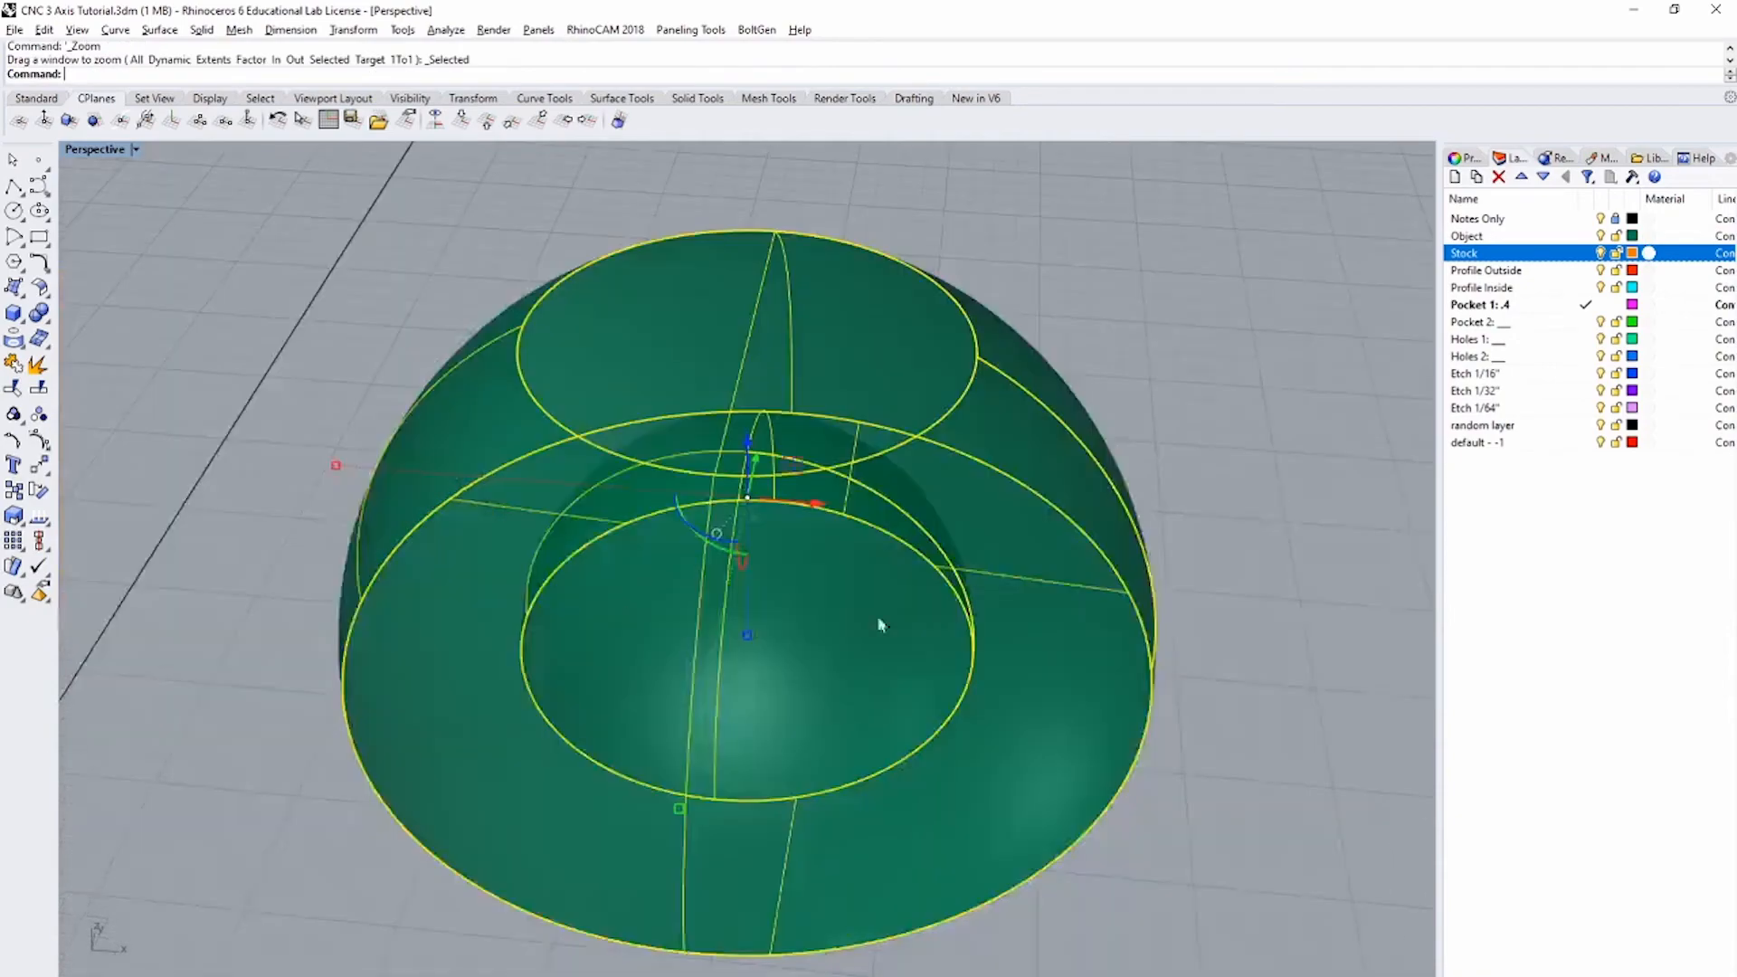
right_drag(877, 619, 741, 644)
scroll(627, 596, down, 10)
right_click(741, 644)
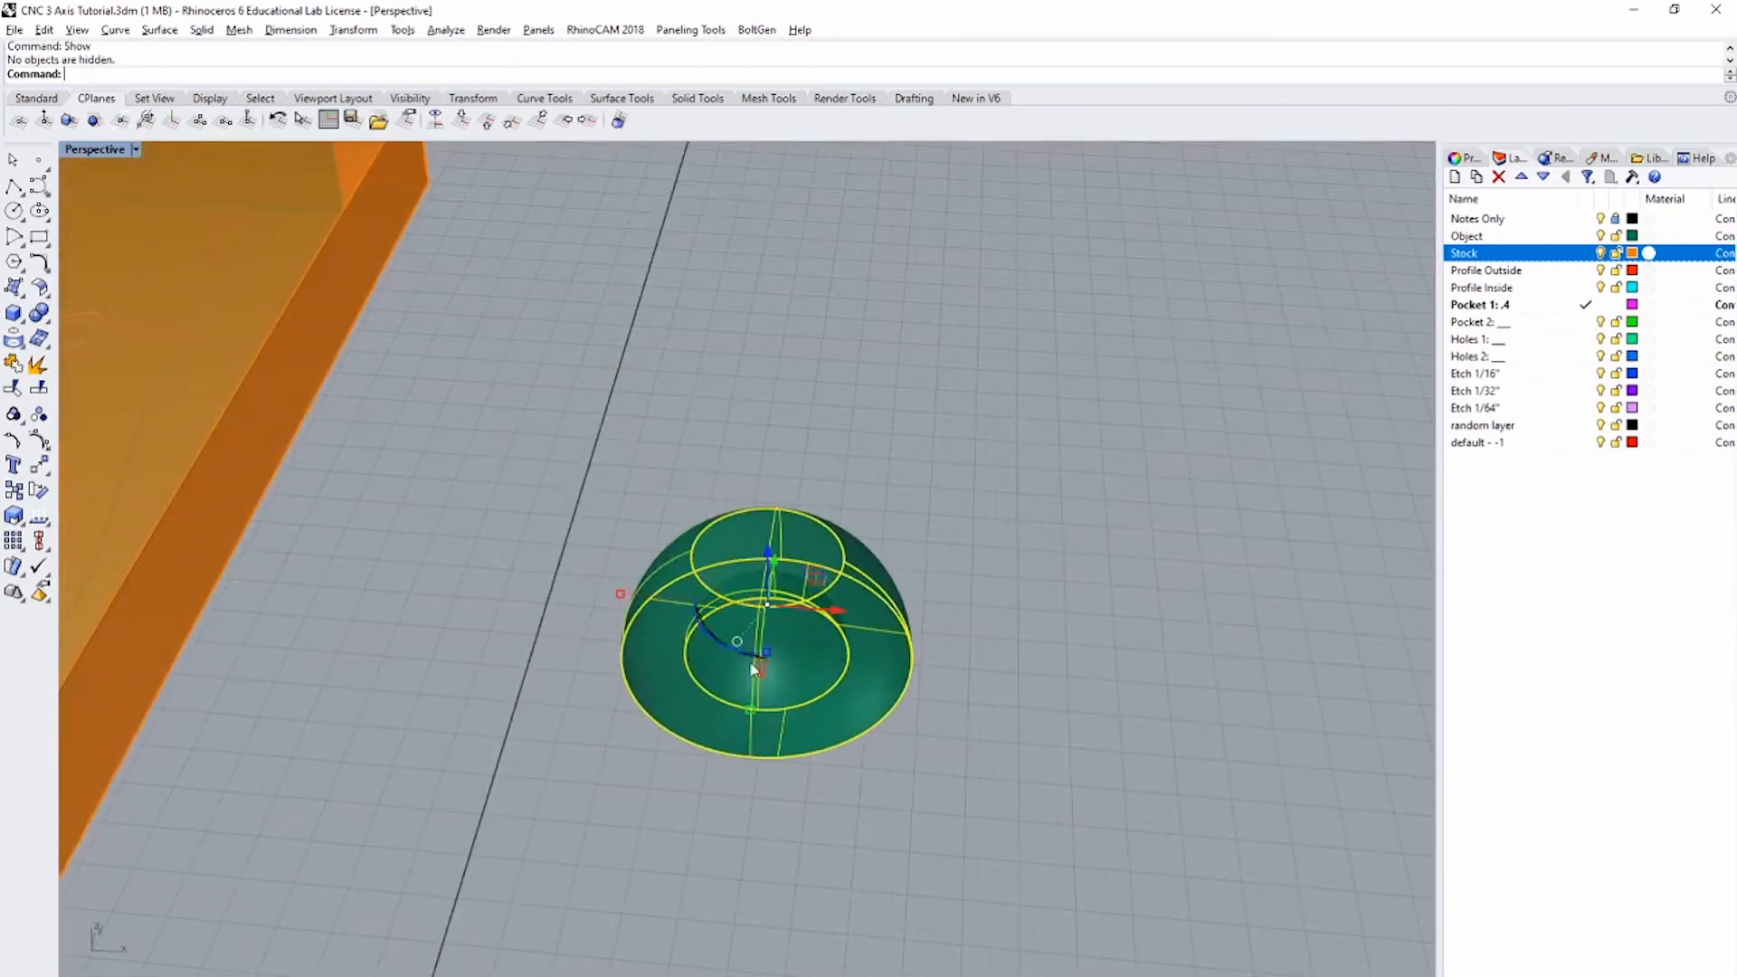
scroll(748, 655, down, 2)
right_drag(931, 578, 780, 589)
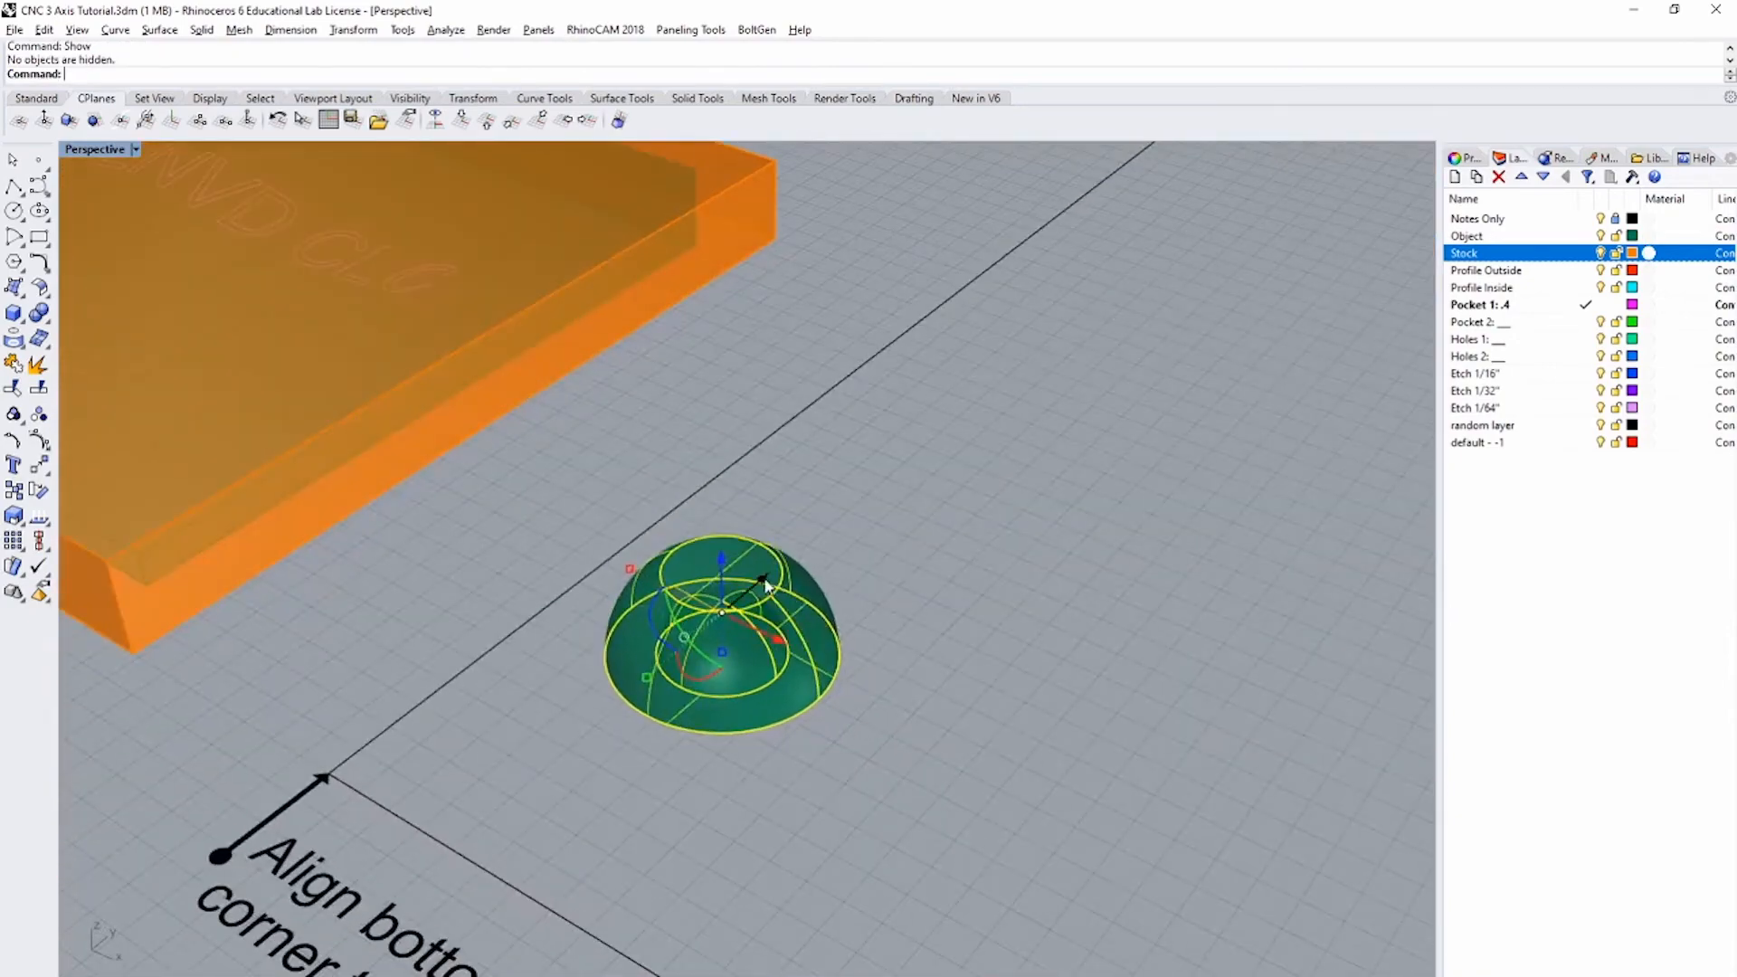
drag(771, 586, 684, 632)
Step: Examine the green dome from the side and from below, including the hollow in its underside
click(872, 698)
right_drag(670, 769, 771, 706)
click(771, 703)
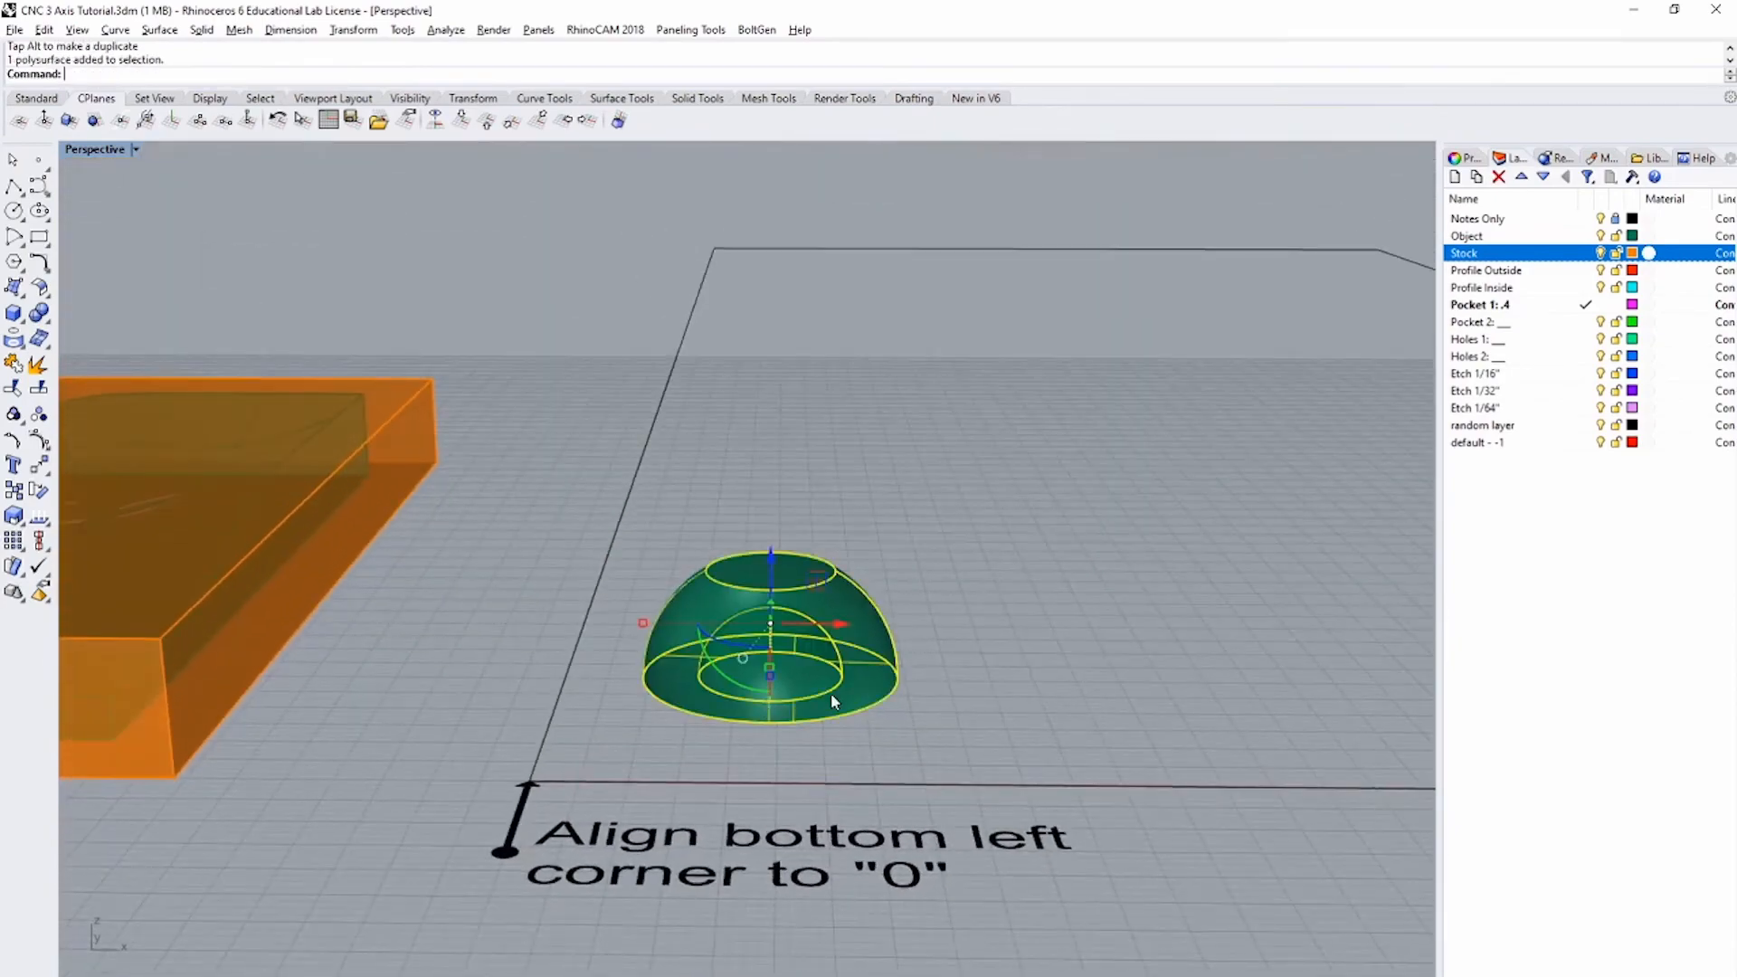
text(zs)
key(Return)
right_drag(993, 766, 943, 573)
click(1297, 683)
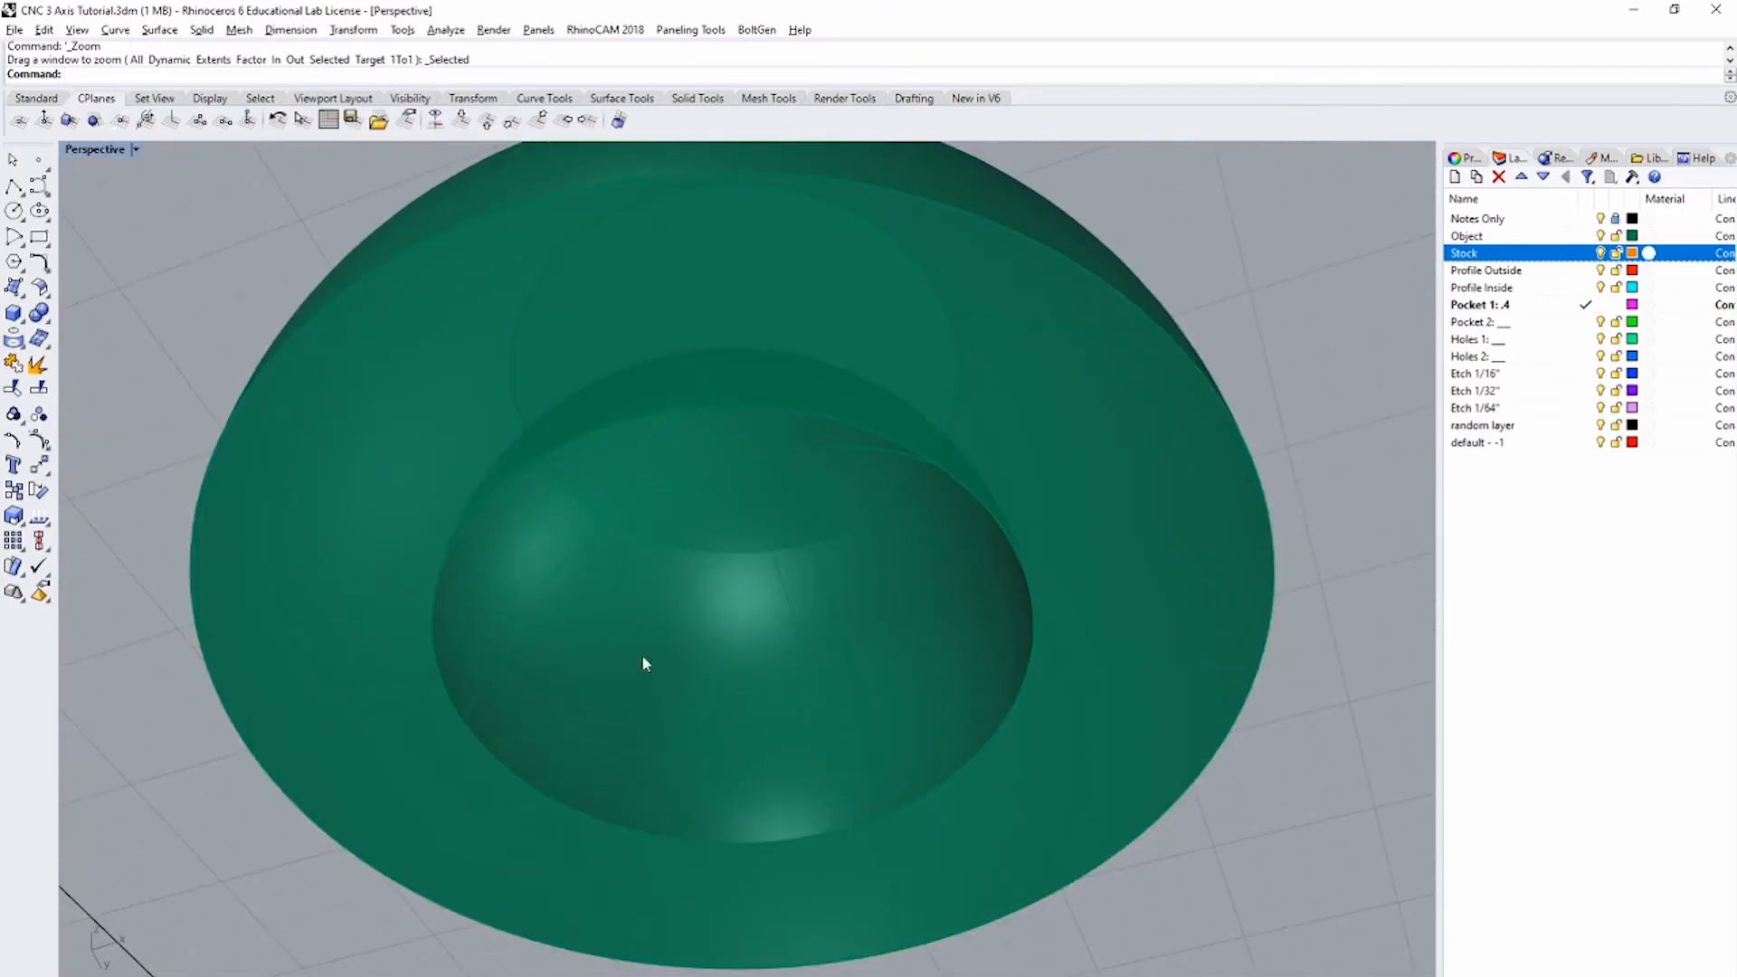
right_drag(642, 656, 606, 715)
scroll(653, 870, down, 4)
Step: Rotate the green dome 180 degrees so its hollow faces up, and view it from above and the side
click(649, 862)
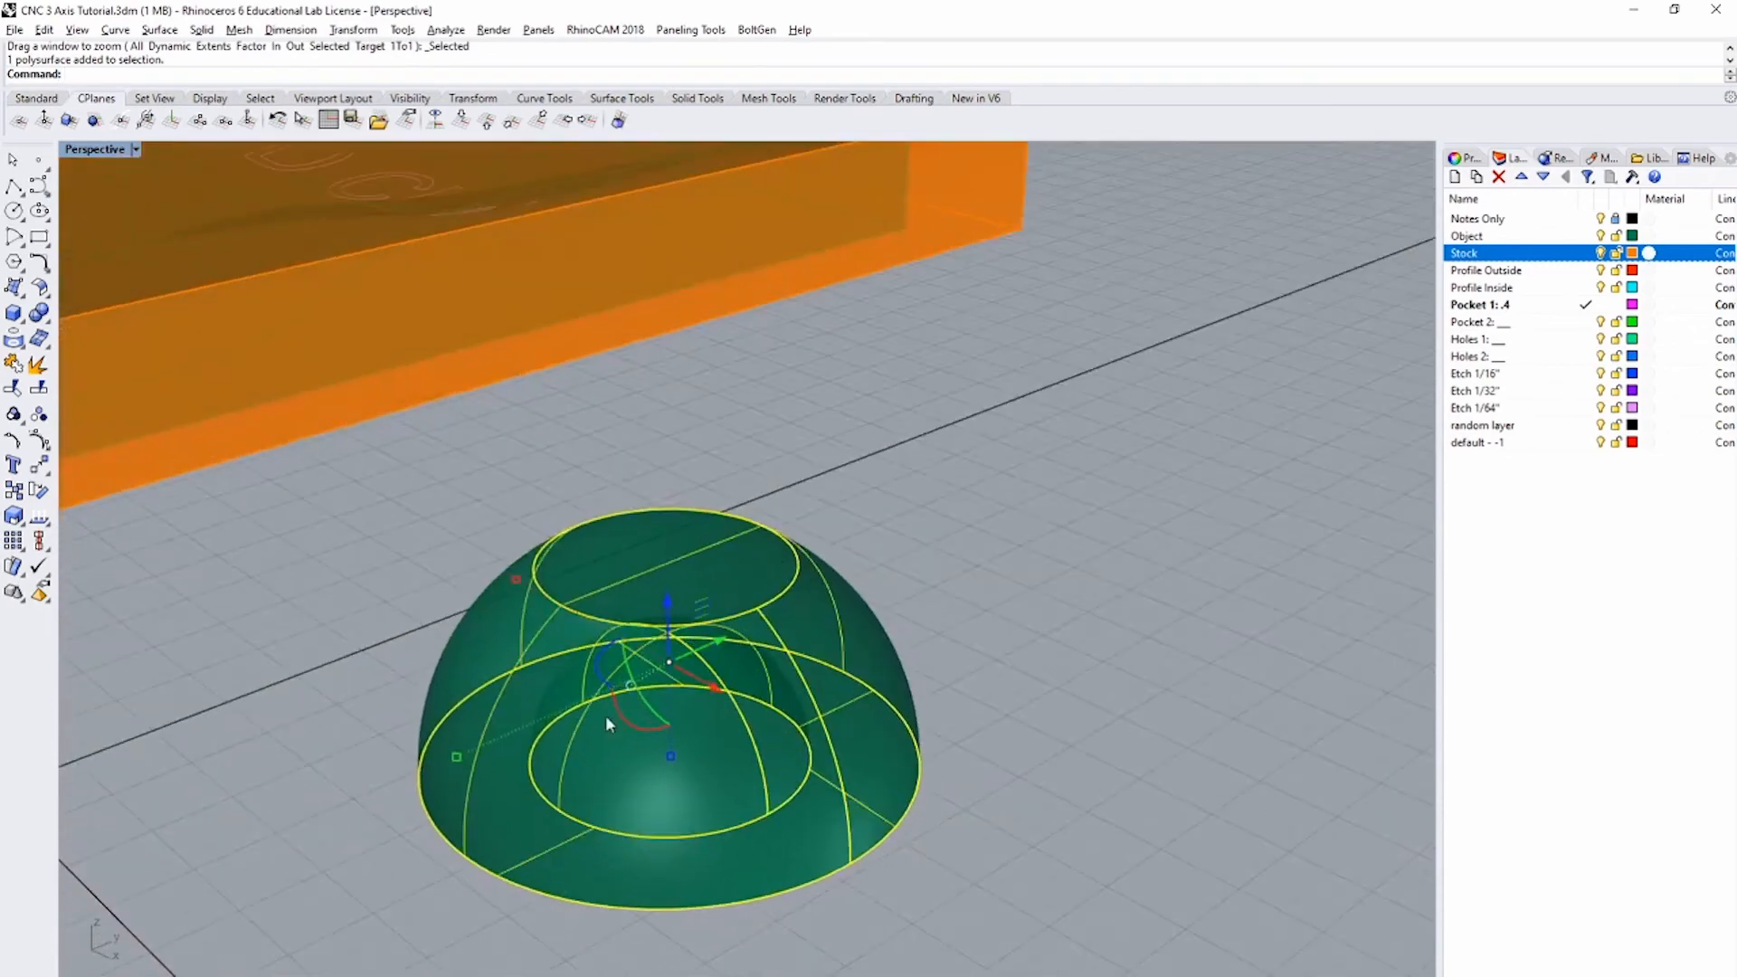
click(630, 717)
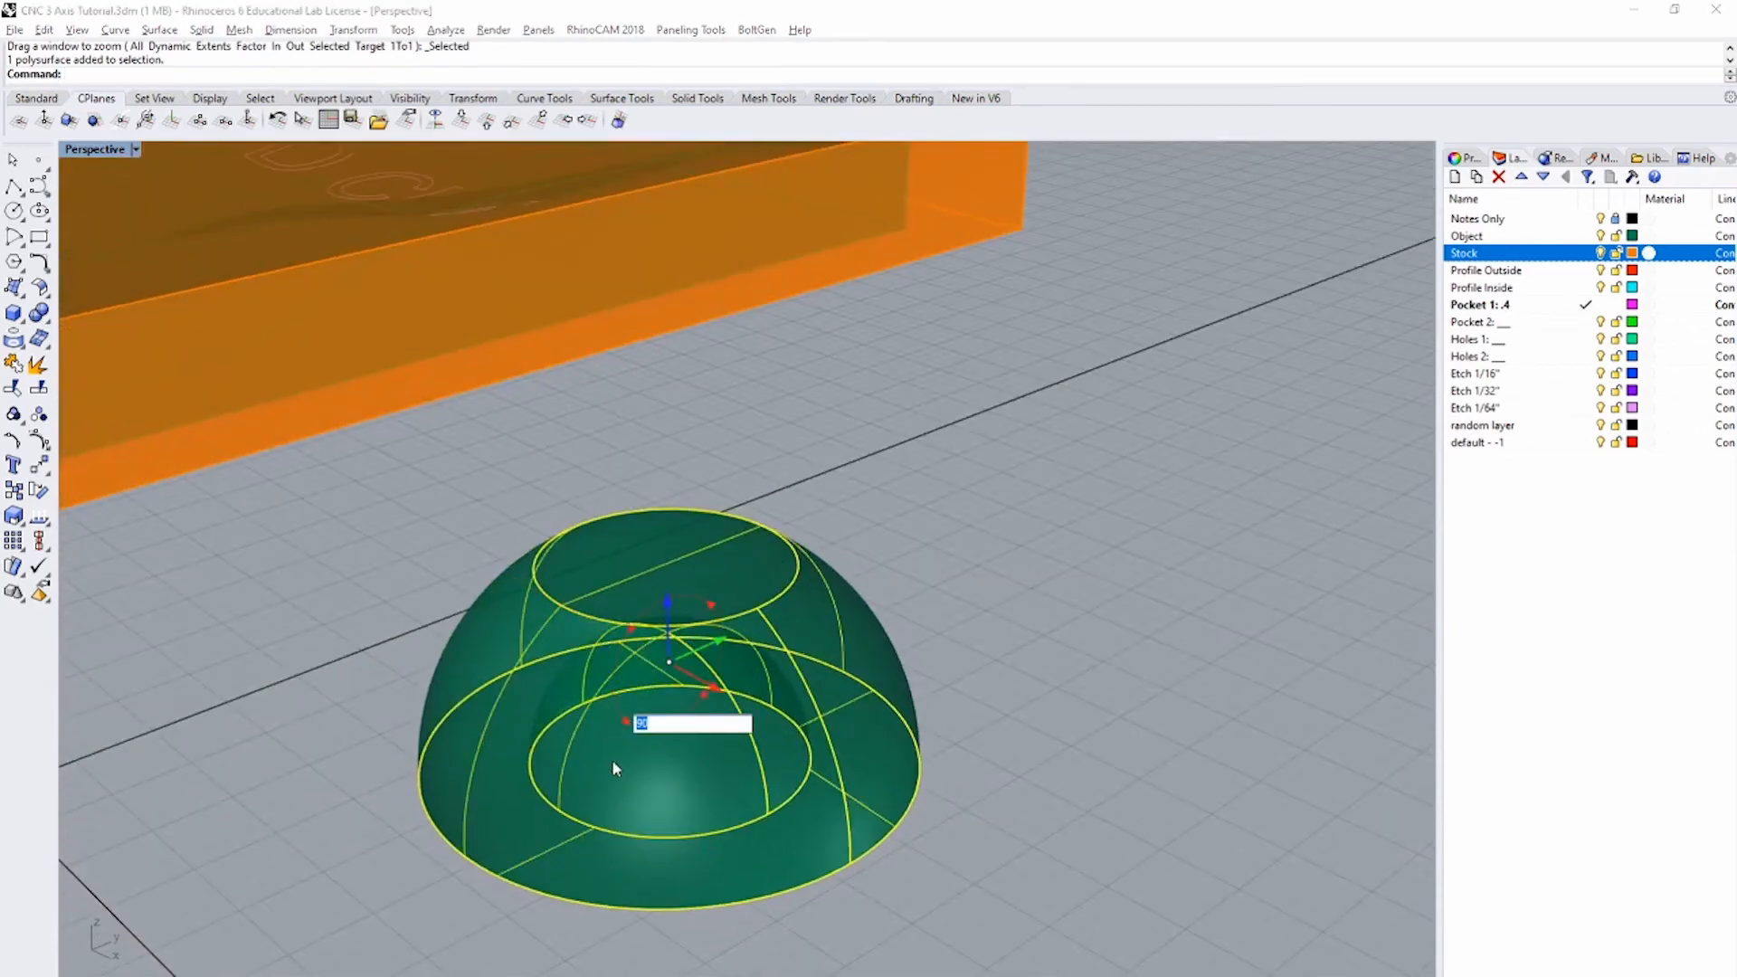
text(180)
key(Return)
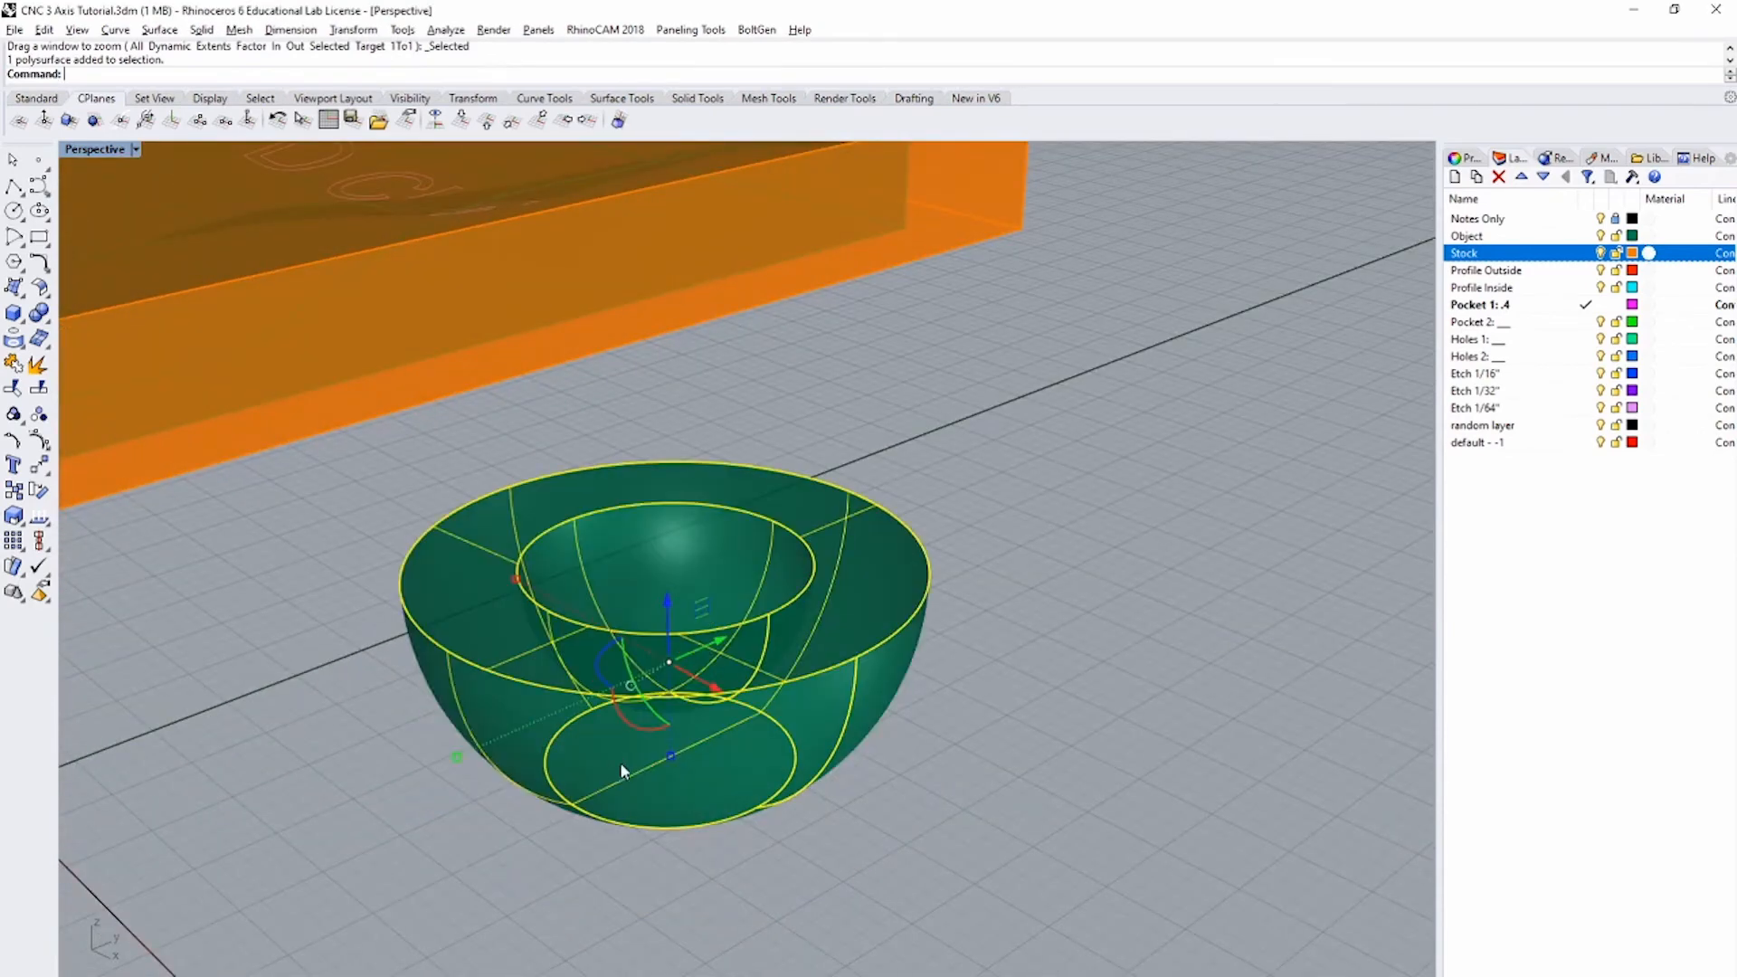
click(1002, 775)
right_drag(621, 569, 527, 660)
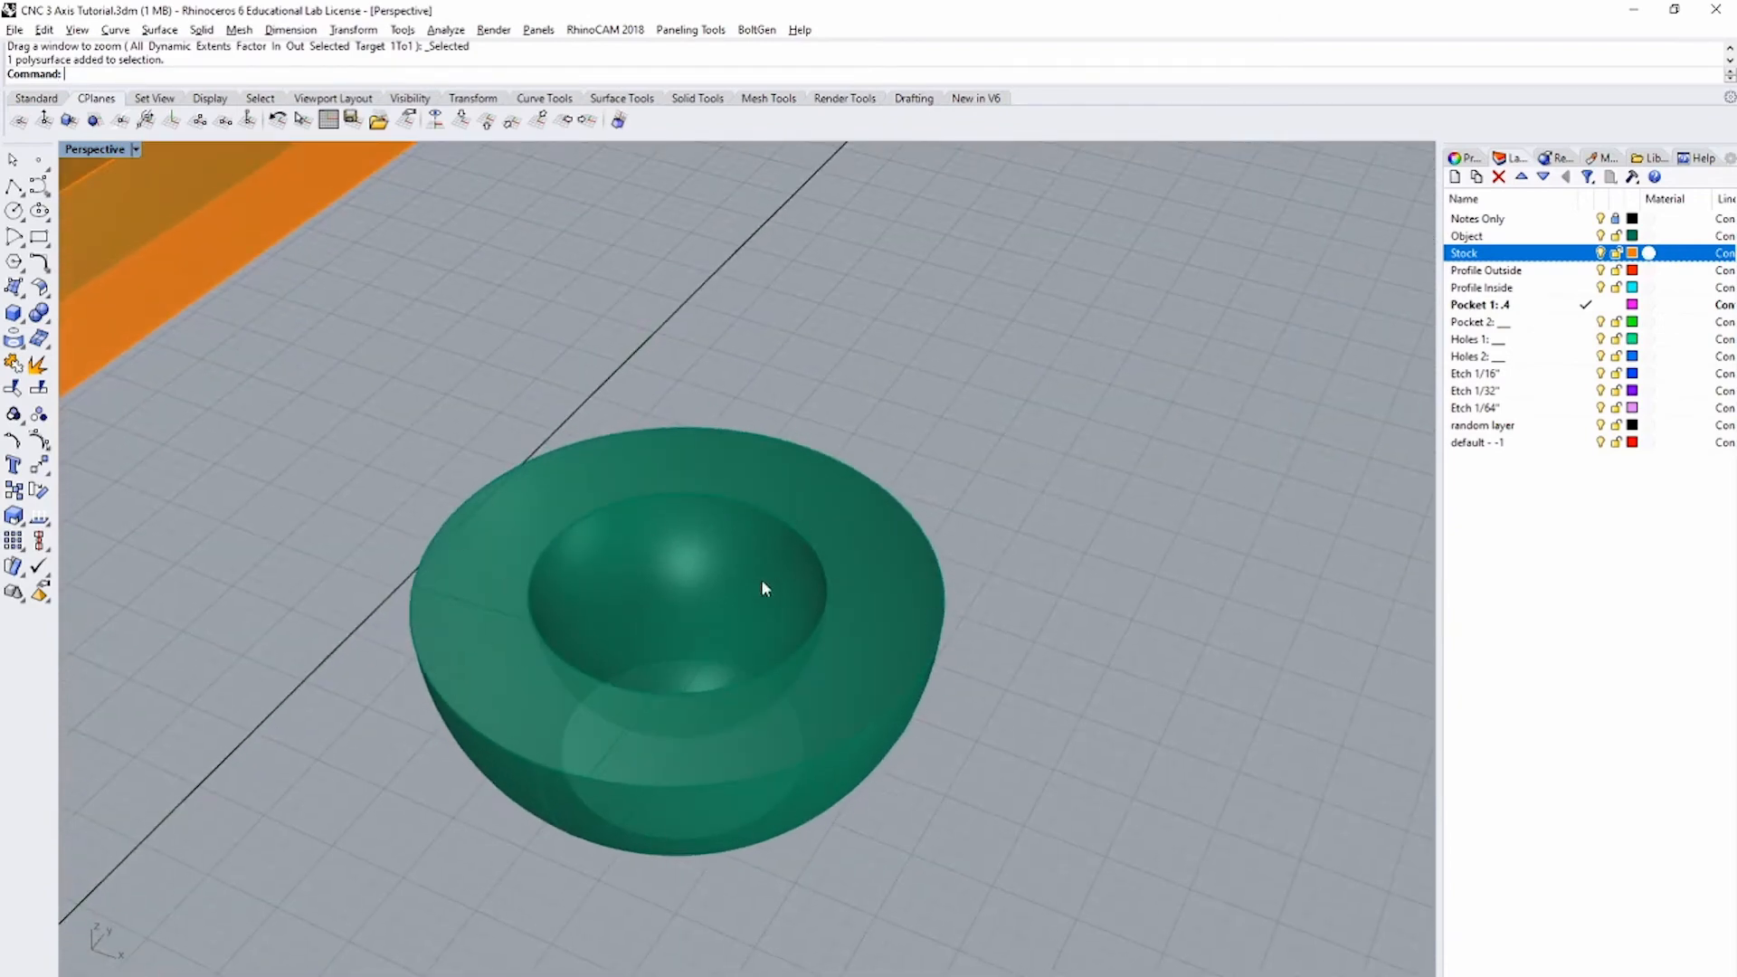
right_drag(818, 763, 914, 697)
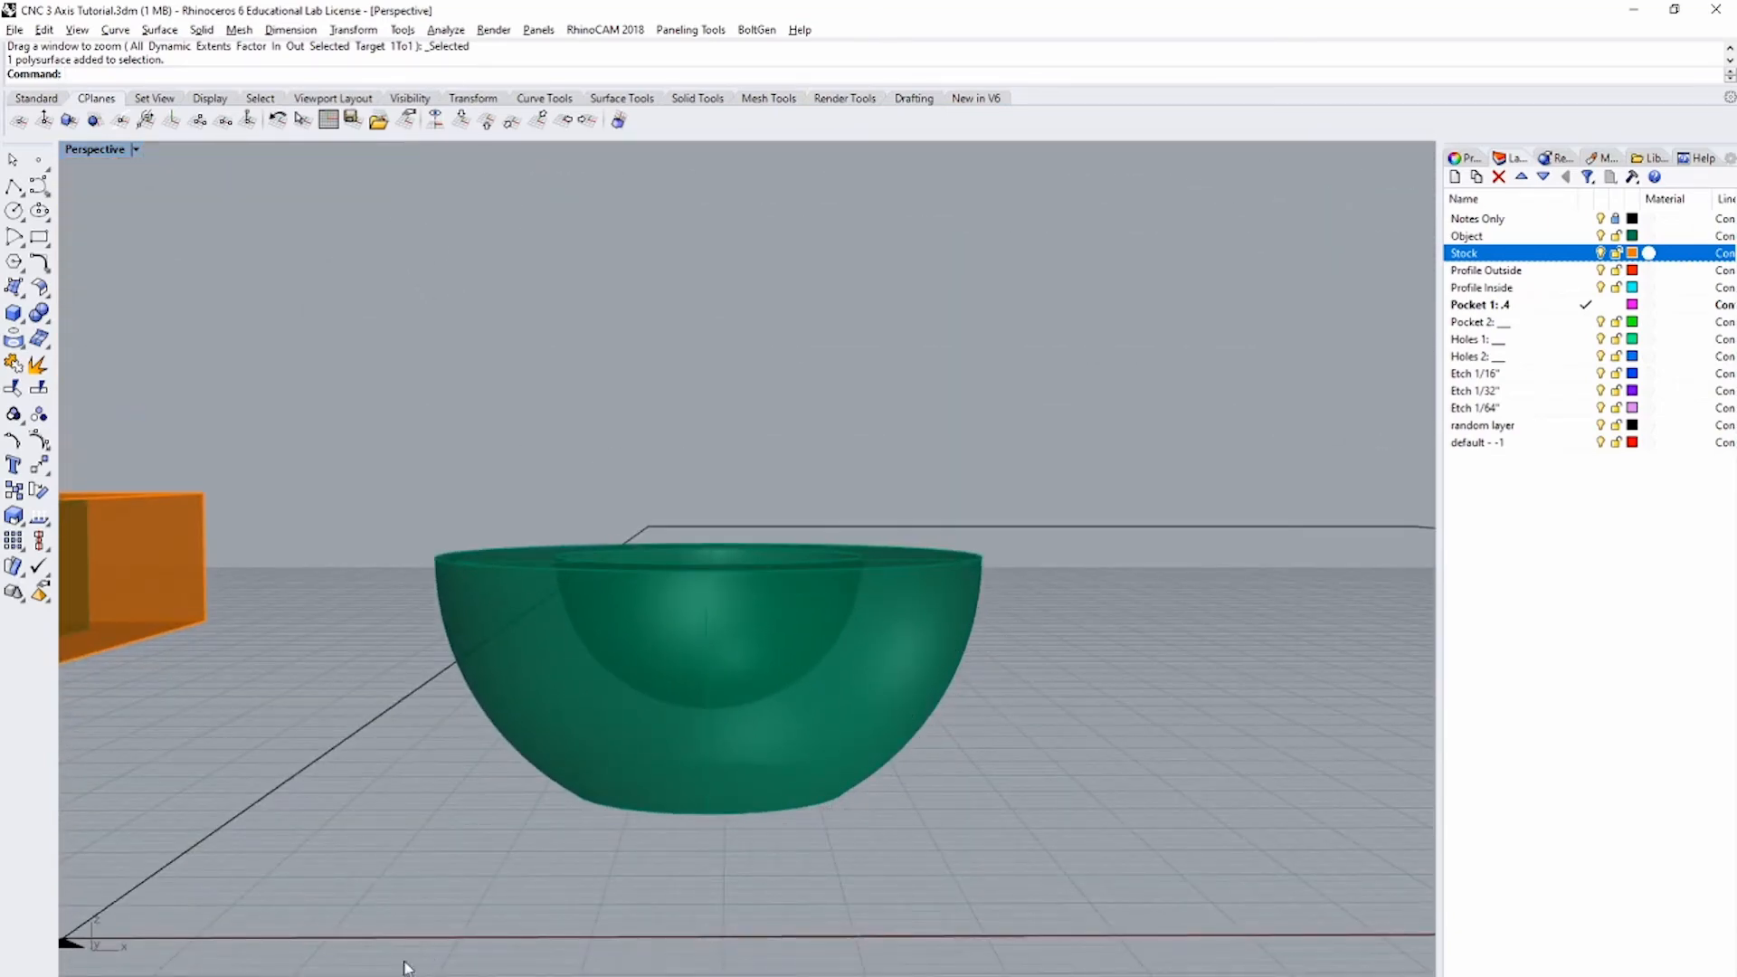
right_drag(504, 845, 594, 783)
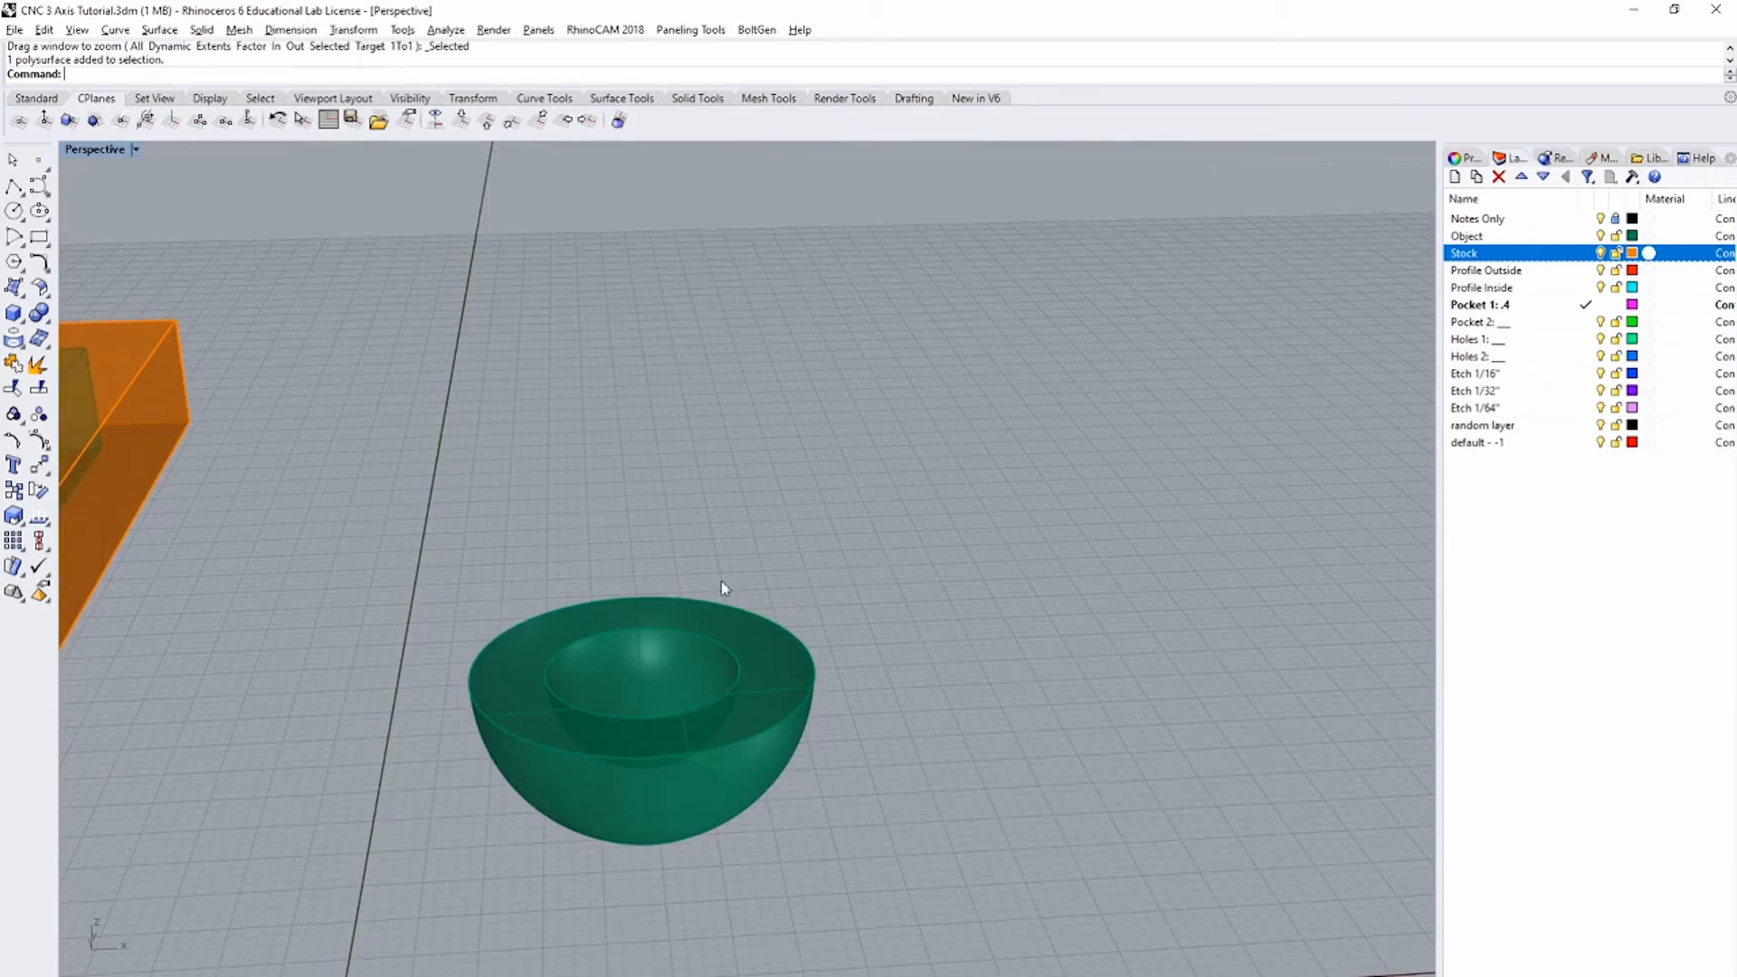
Step: Rotate the green bowl 180 degrees so its hollow faces down, and view it from the side and above
click(762, 729)
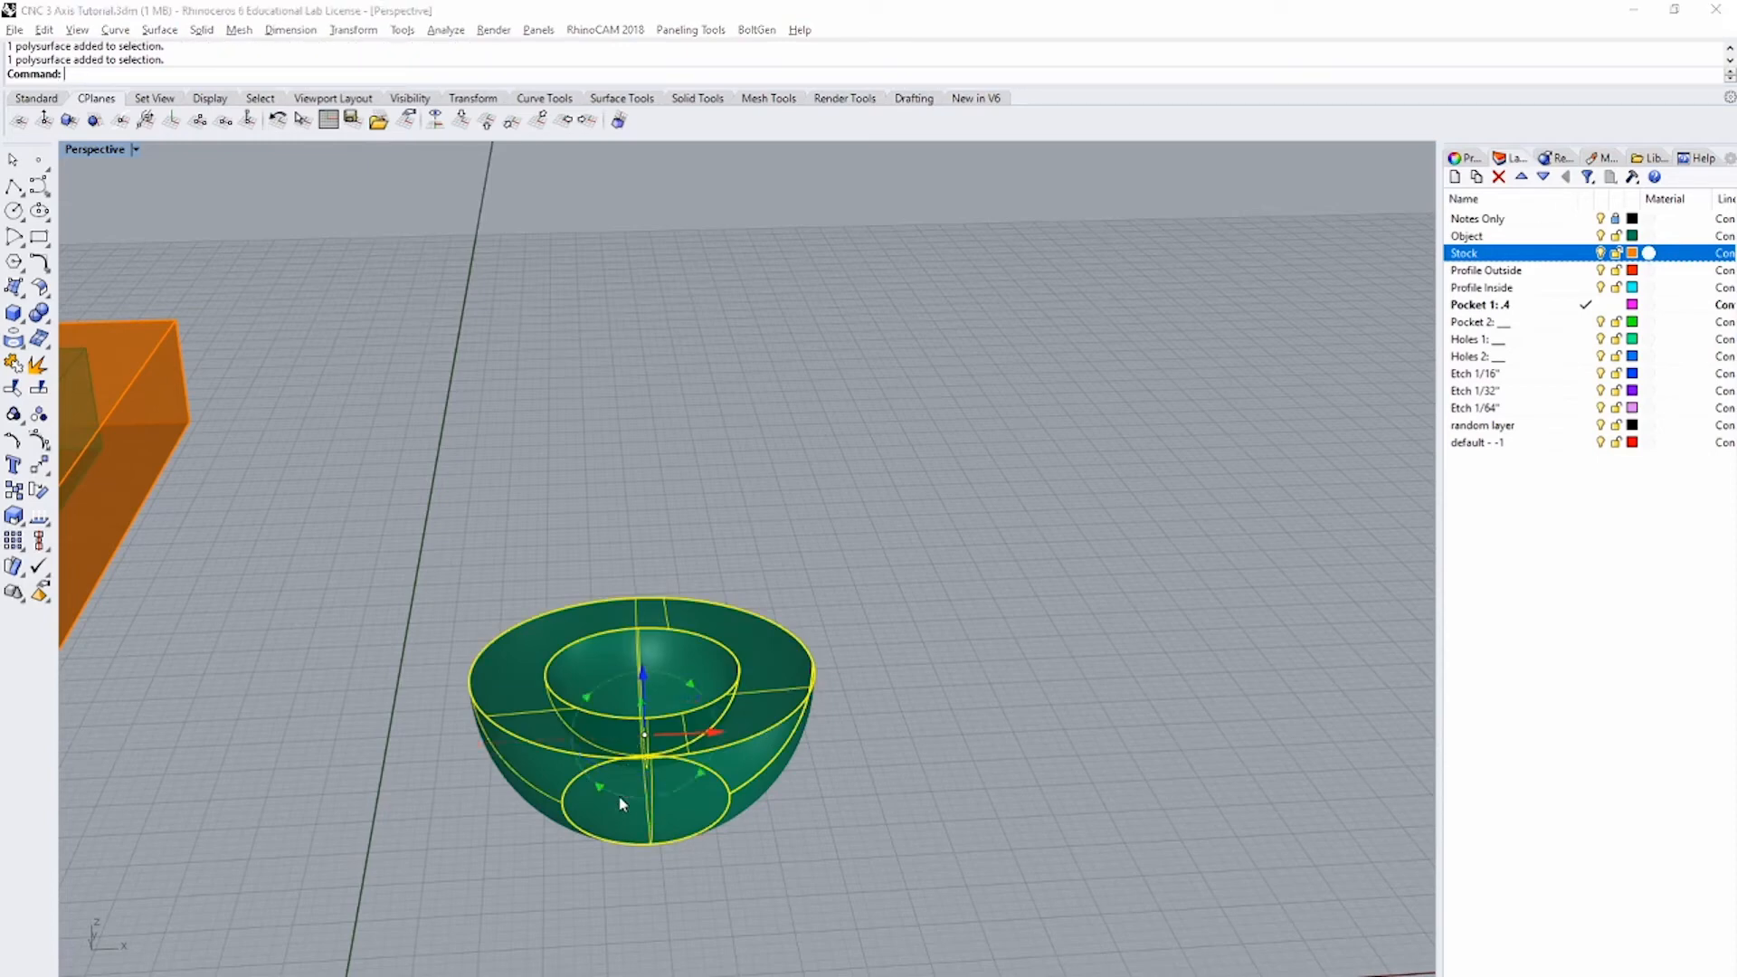
click(623, 804)
text(180)
key(Return)
click(1071, 760)
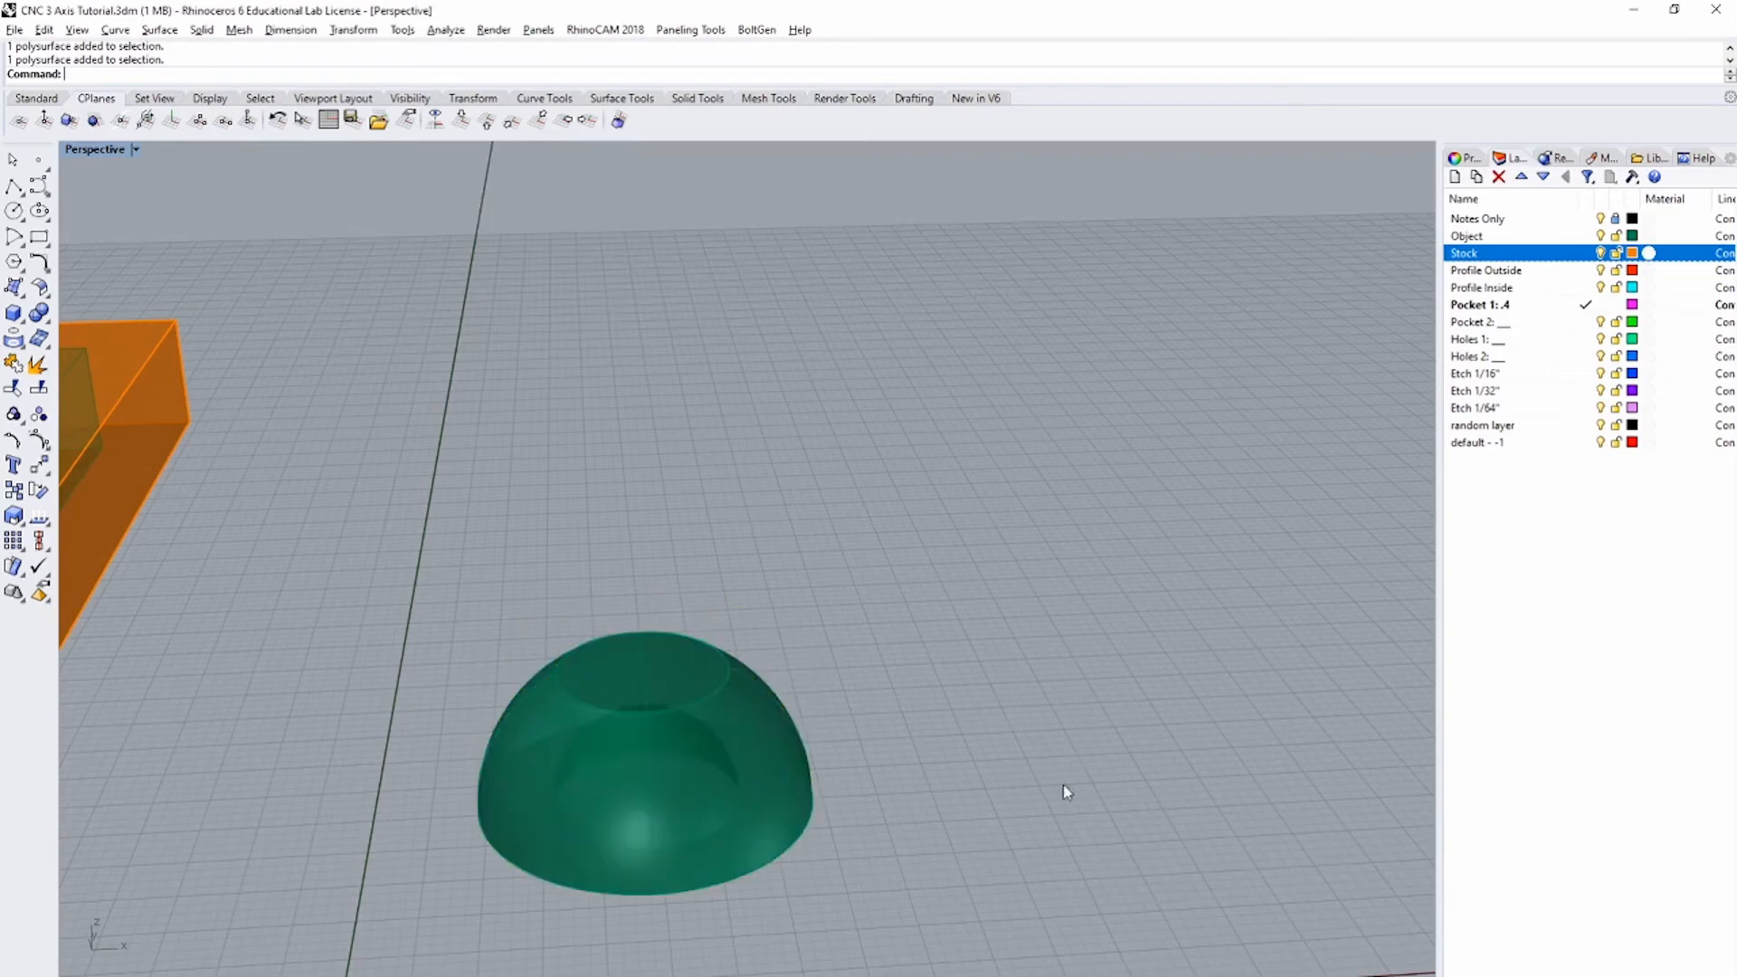
right_drag(1062, 790, 1001, 725)
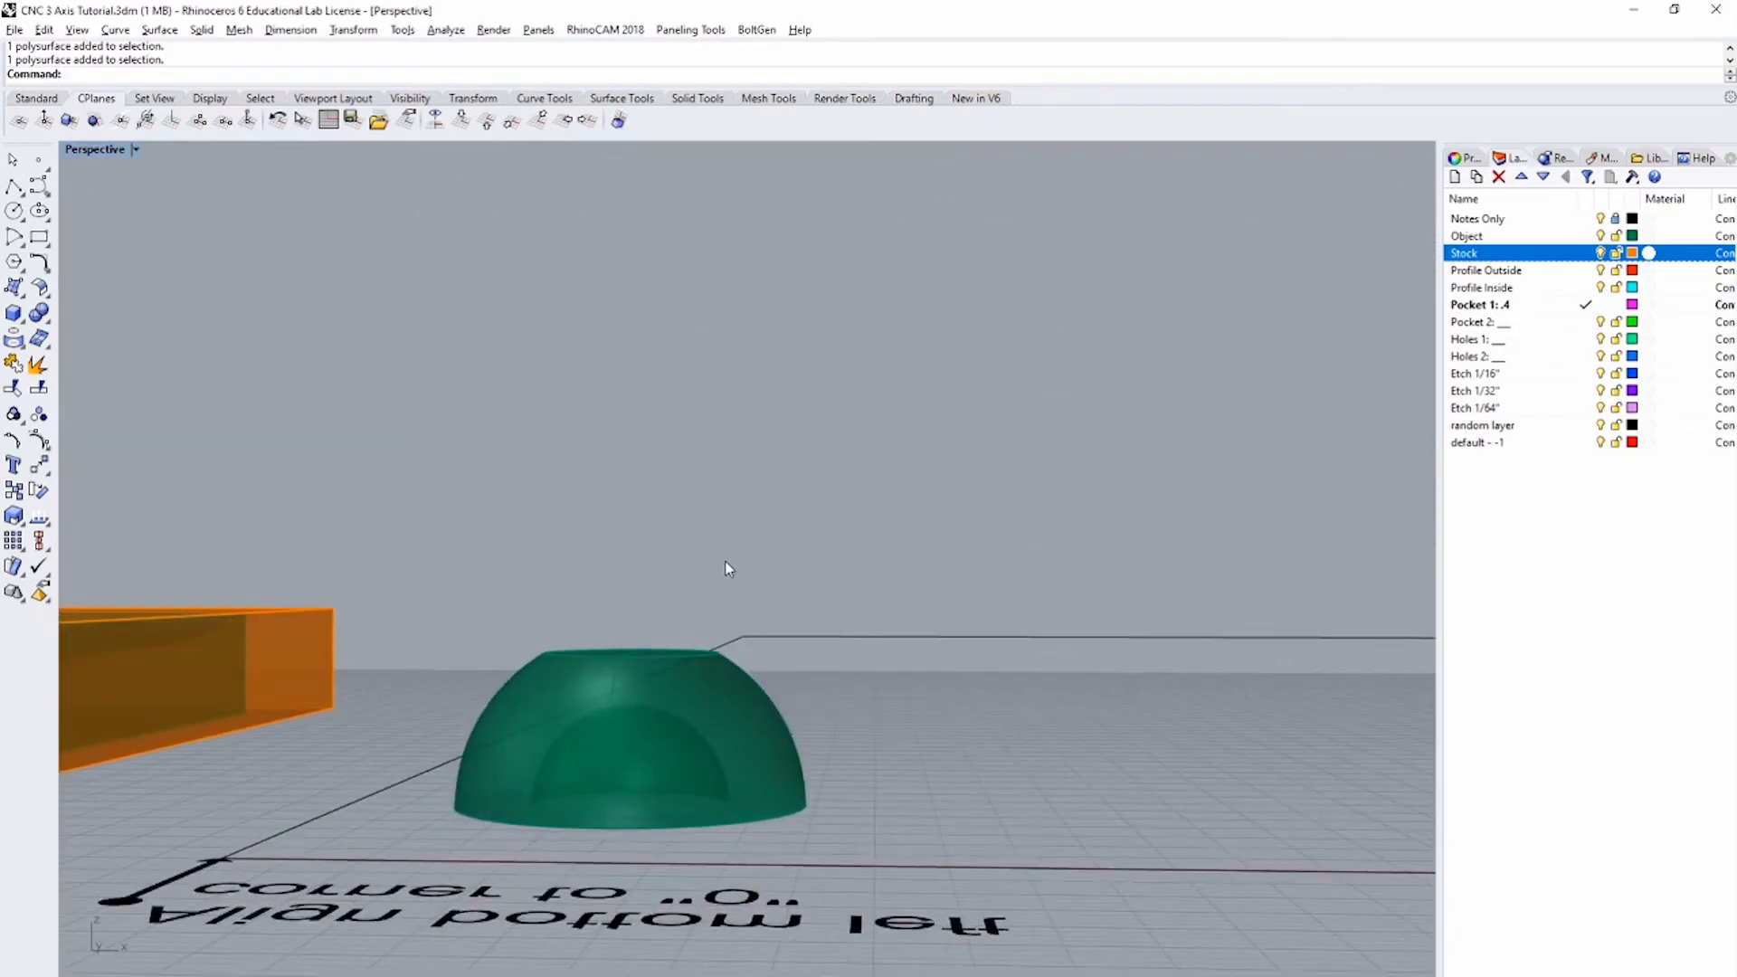
right_drag(733, 555, 759, 609)
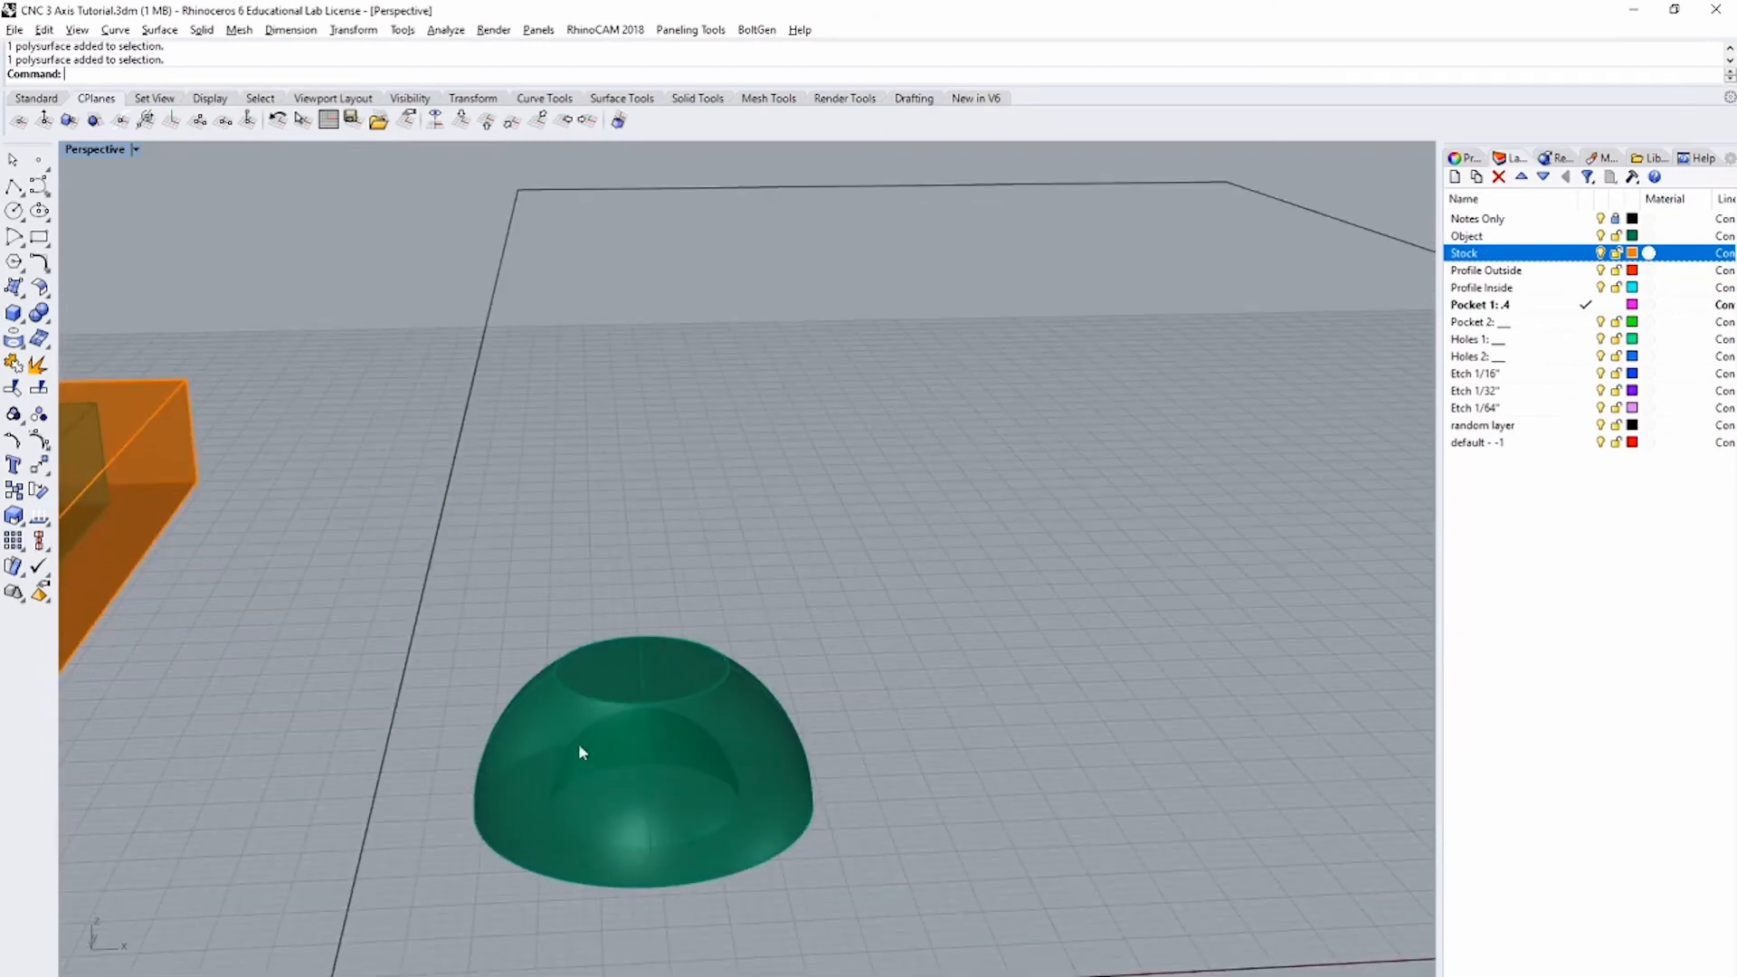
Step: Flip the green dome over so its hollow faces up, and hide it
click(646, 733)
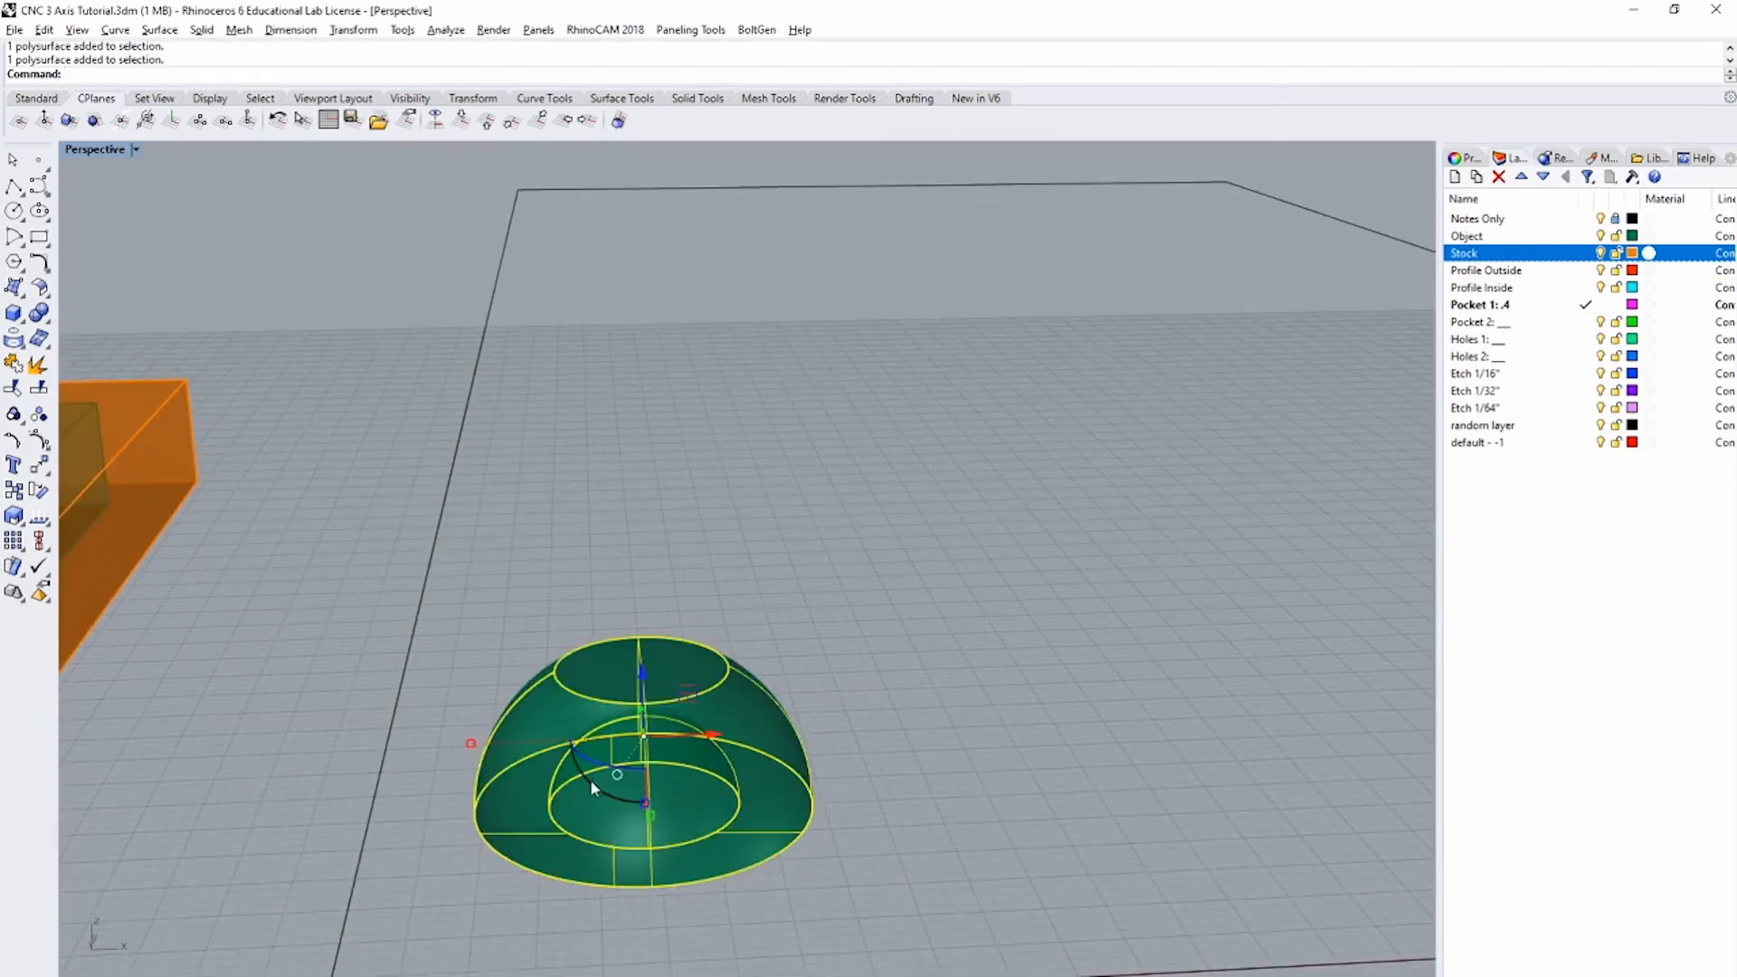
drag(599, 782, 592, 788)
click(1142, 696)
right_drag(1067, 741, 877, 709)
click(874, 710)
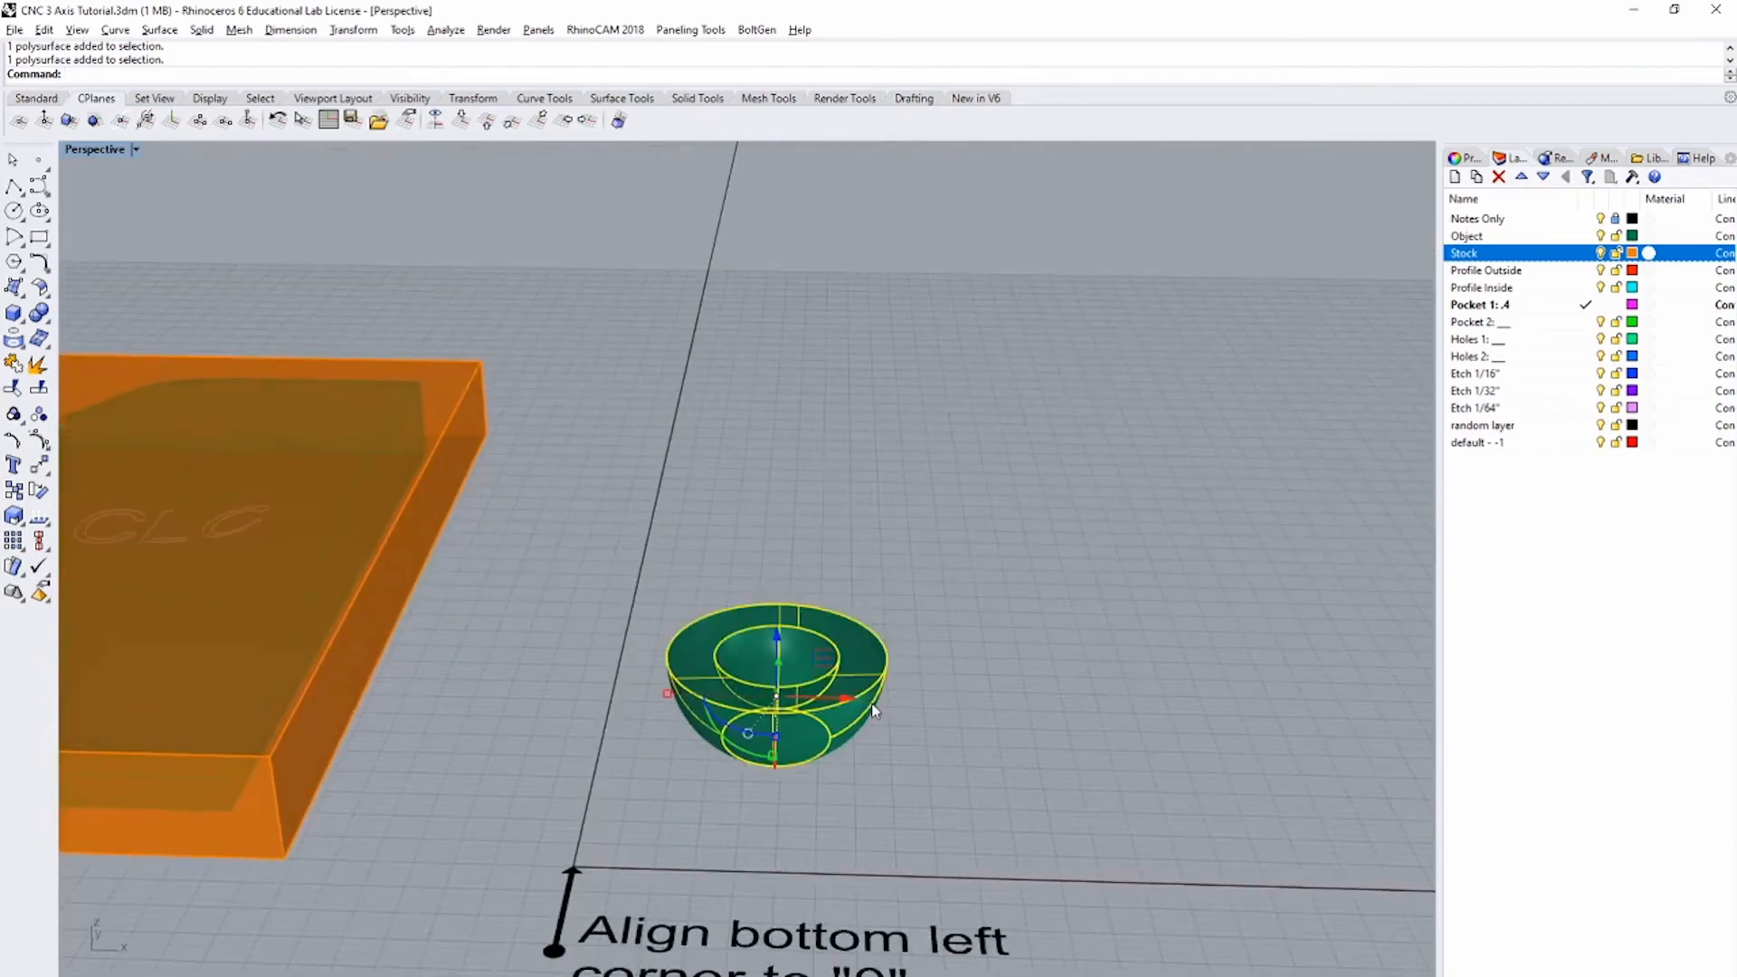
text(H)
key(Return)
Step: Move the baseball bat along negative X to just inside the boundary edge that runs up from the zero corner
mouse_move(871, 704)
right_down()
mouse_move(1122, 697)
mouse_move(856, 702)
right_up()
click(1167, 696)
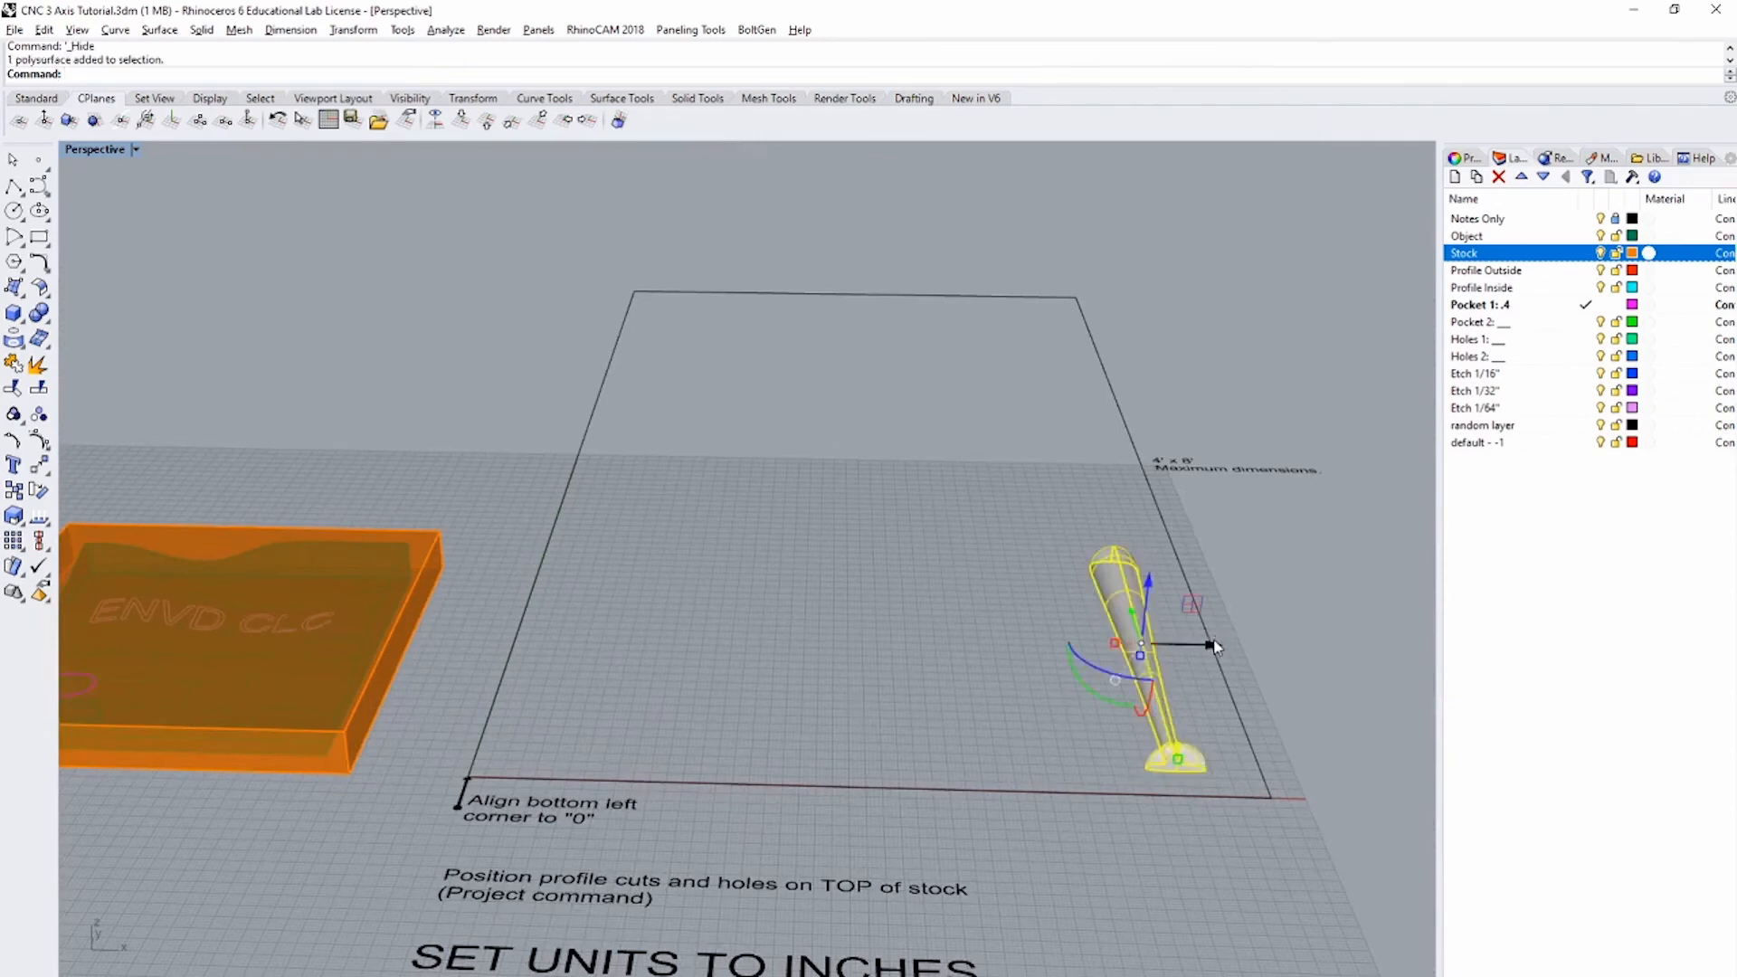
drag(1215, 645, 619, 667)
click(655, 753)
shift+right_drag(655, 752, 688, 734)
scroll(826, 523, up, 2)
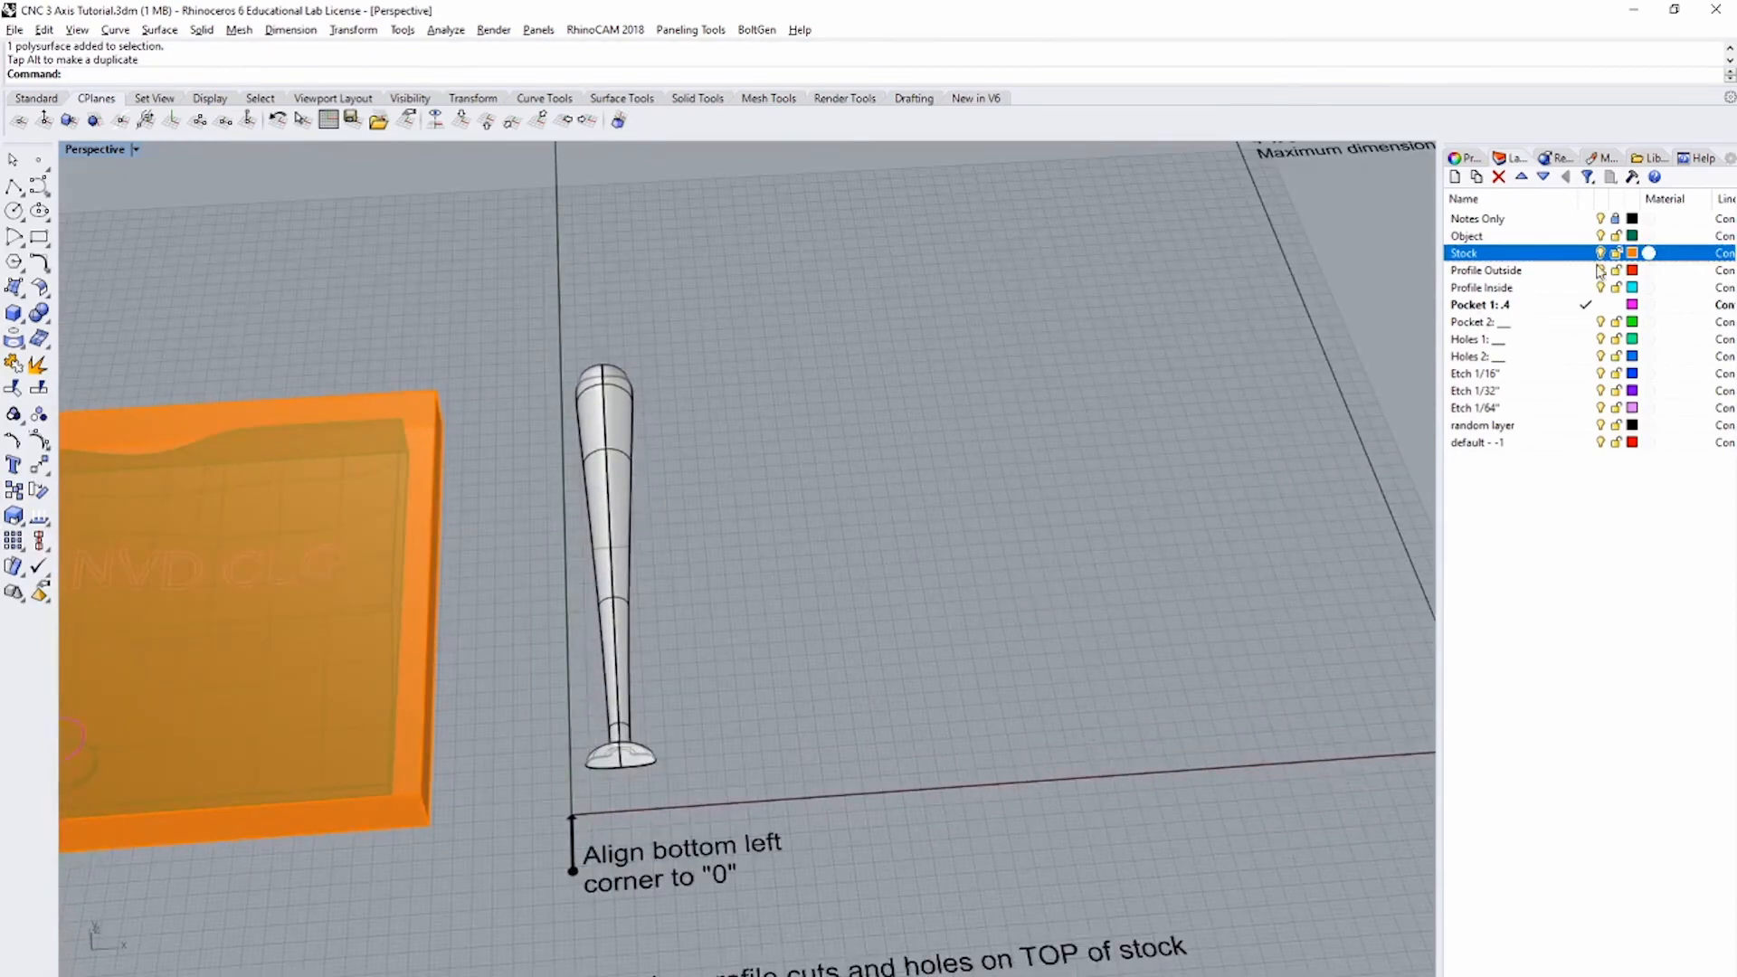
Step: Make Stock the current layer and draw a rectangle around the bat in the Top view, with its first corner at 0
click(1585, 254)
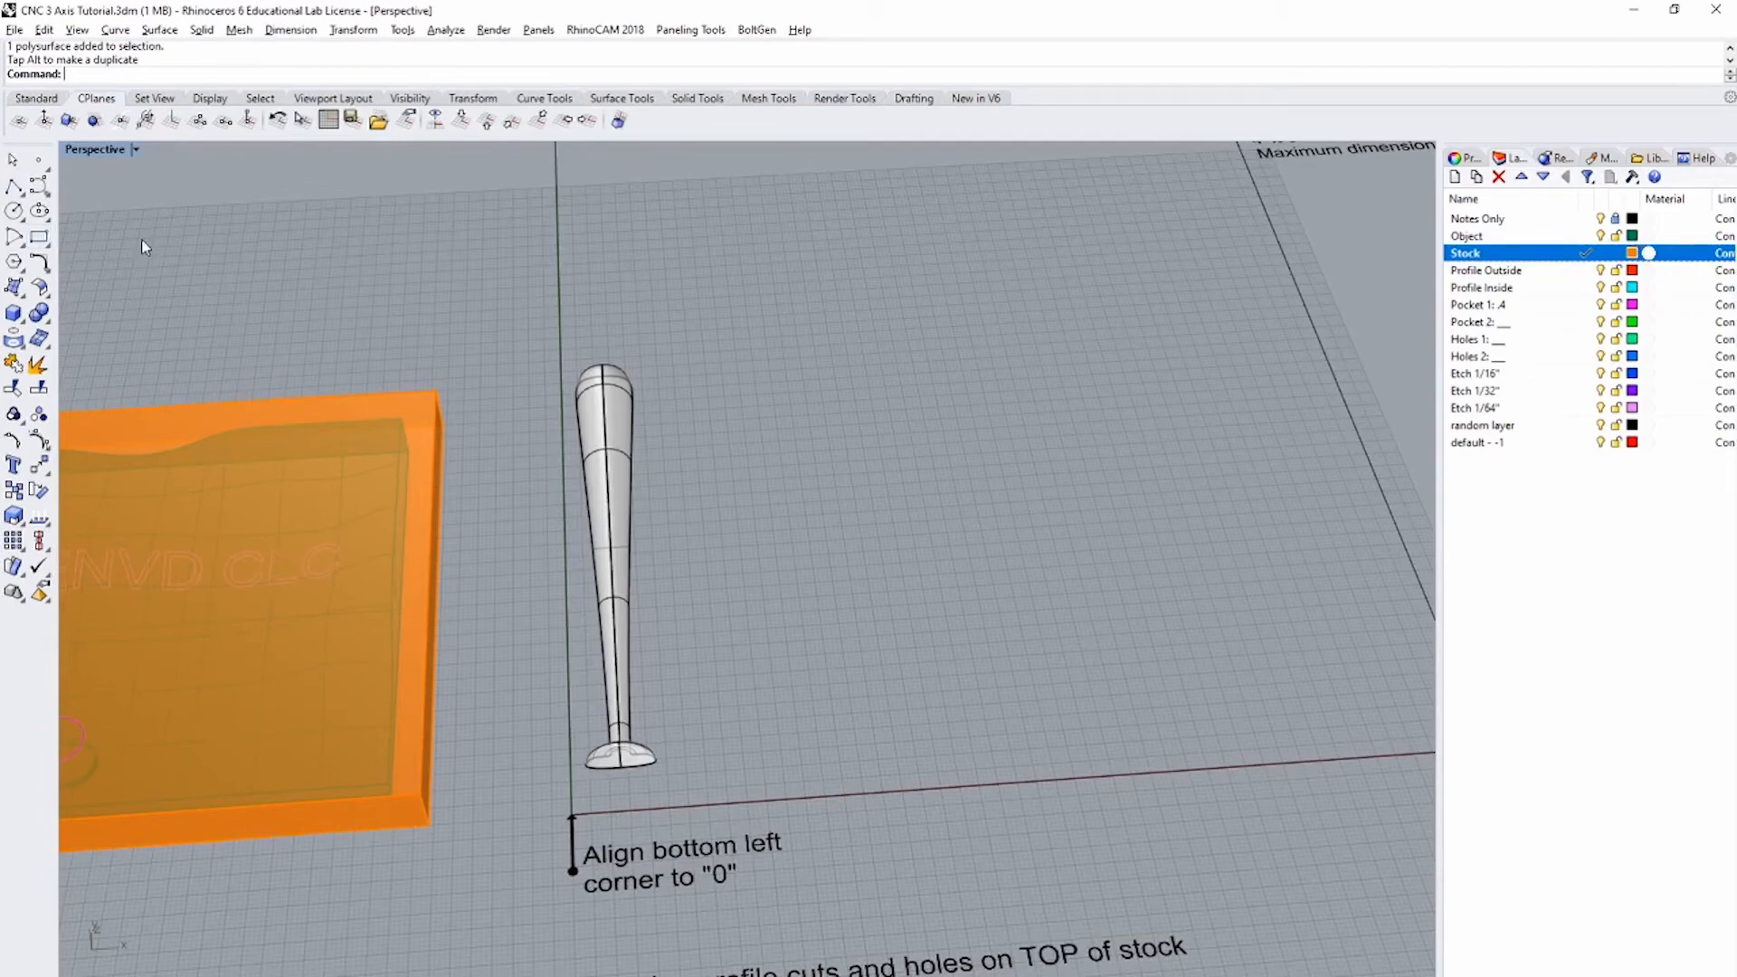
click(39, 237)
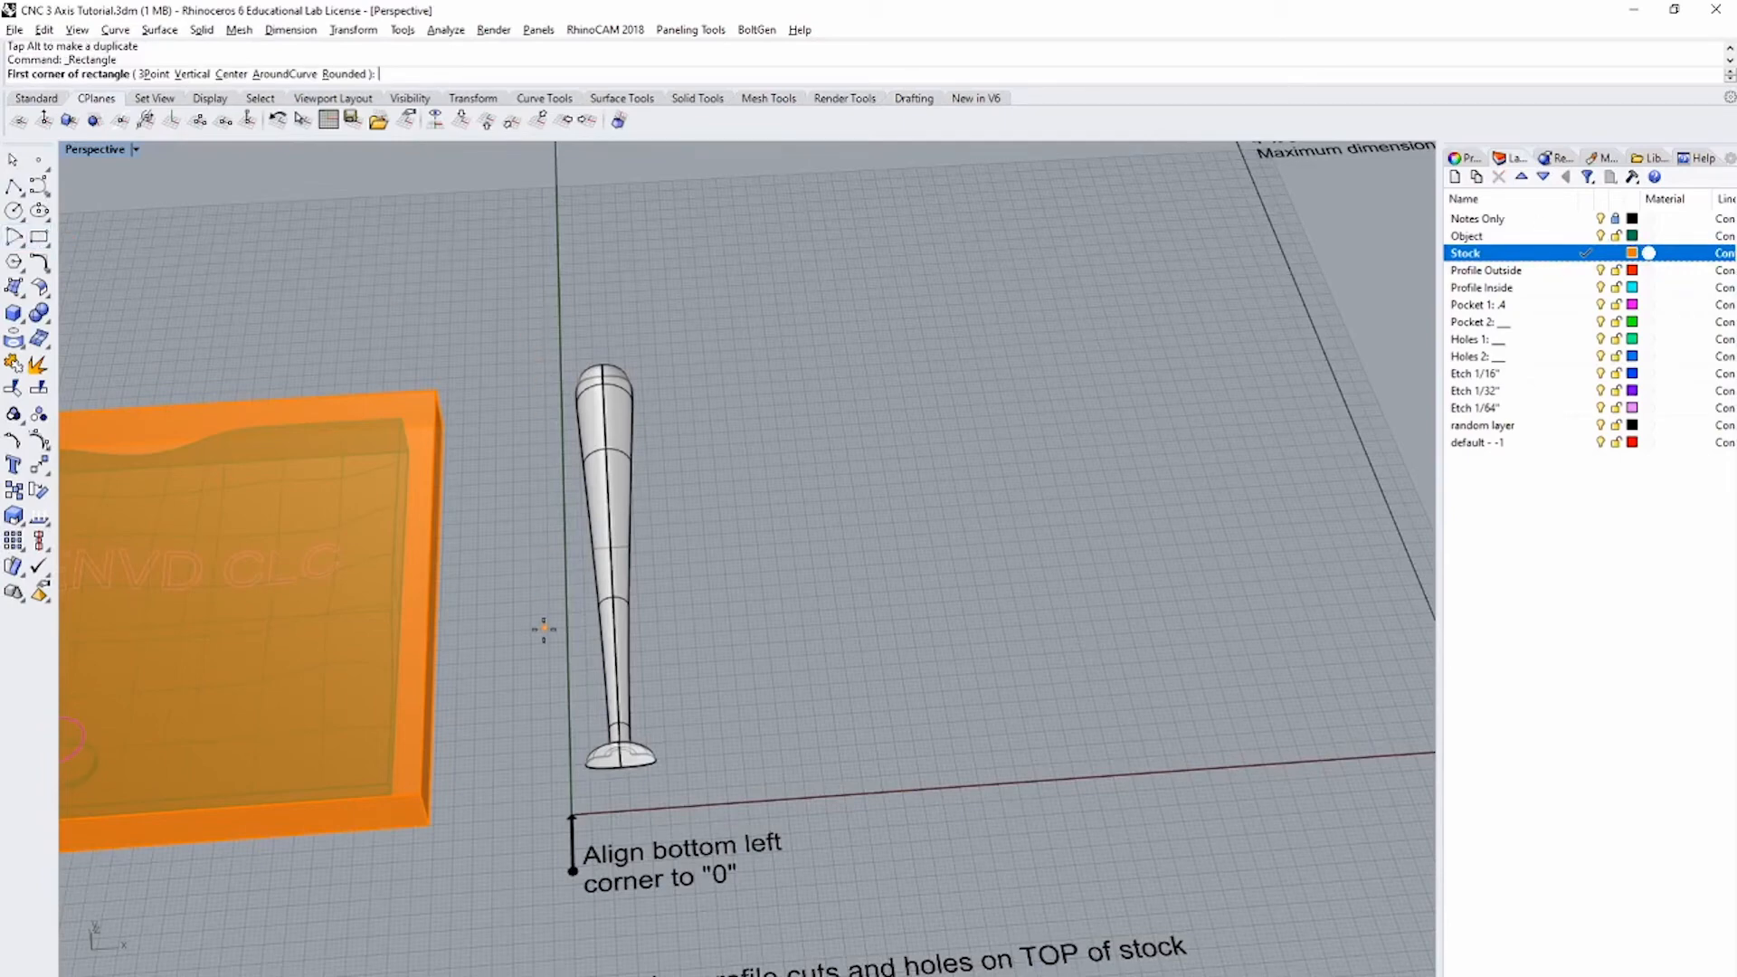
text(0)
key(Return)
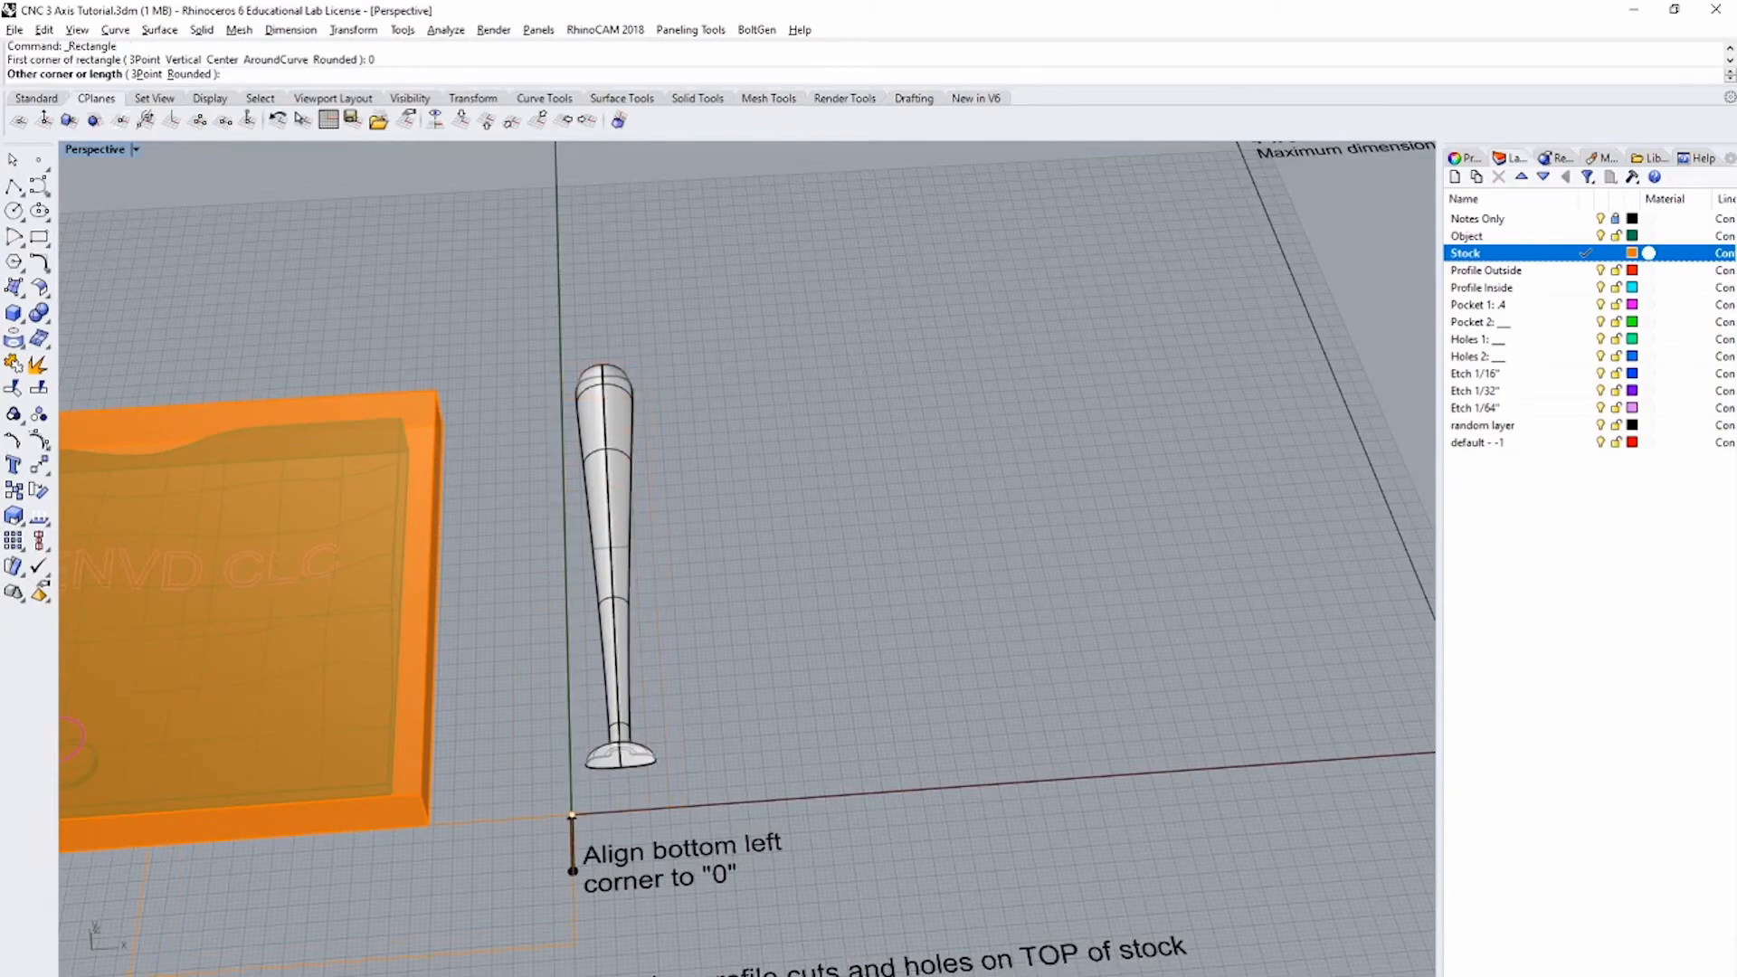
key(ctrl+F1)
scroll(570, 376, up, 5)
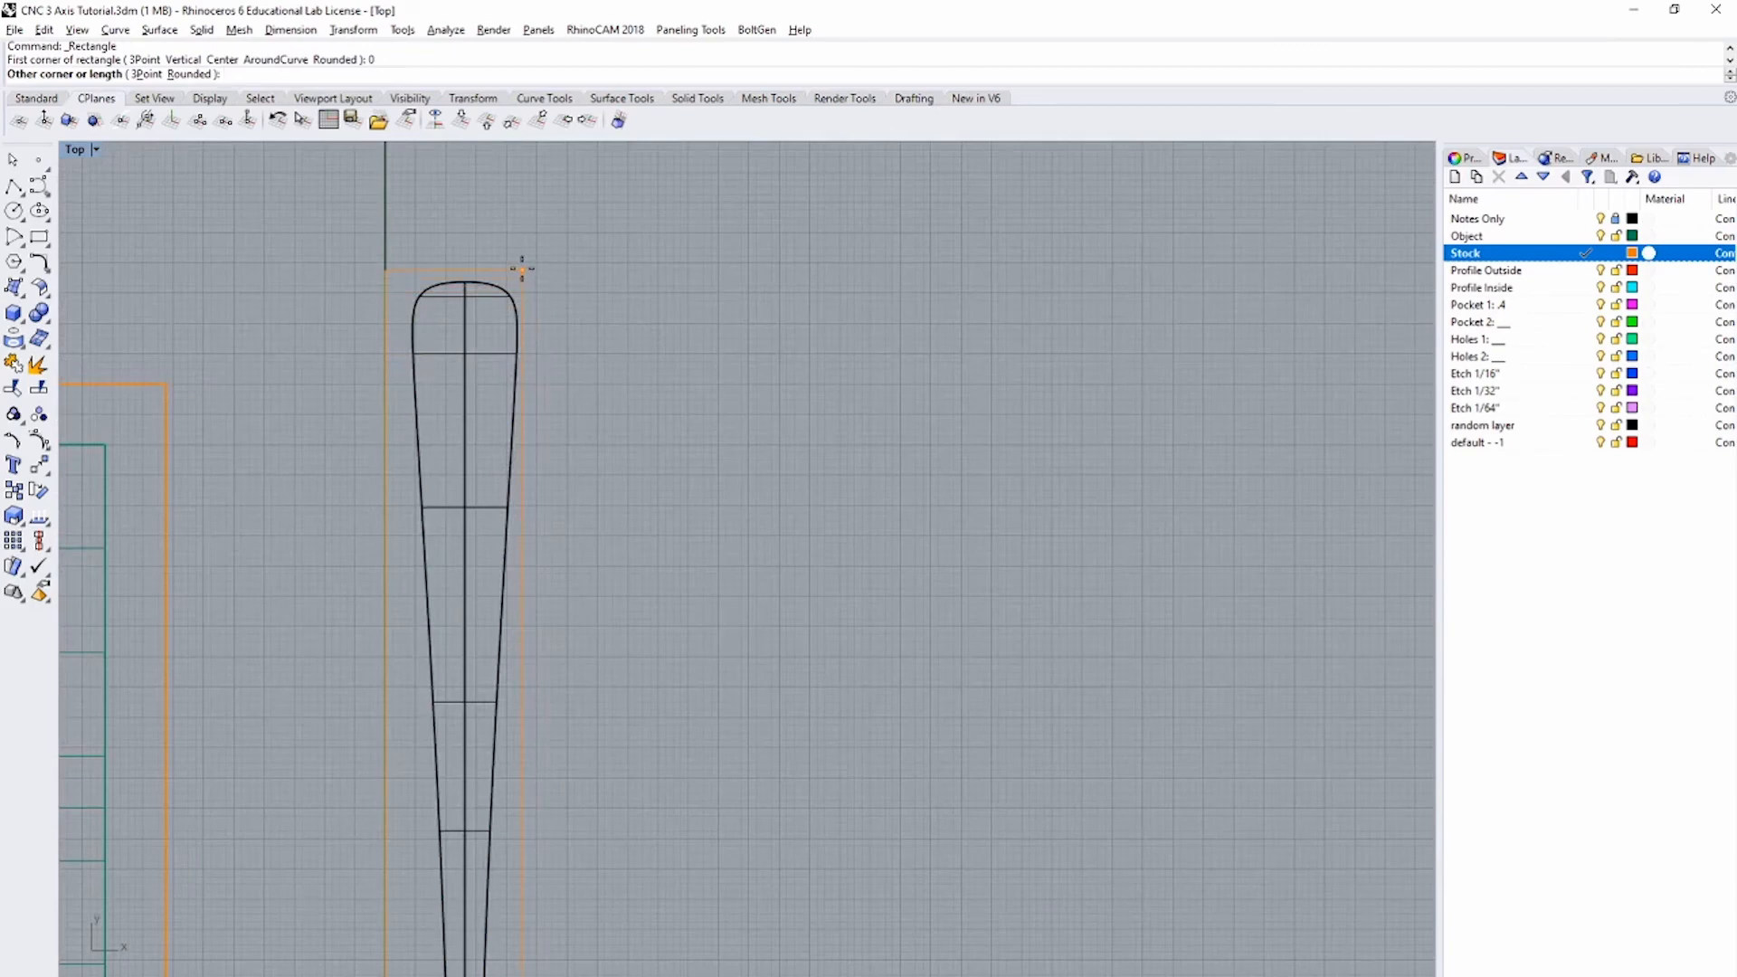
scroll(522, 269, down, 2)
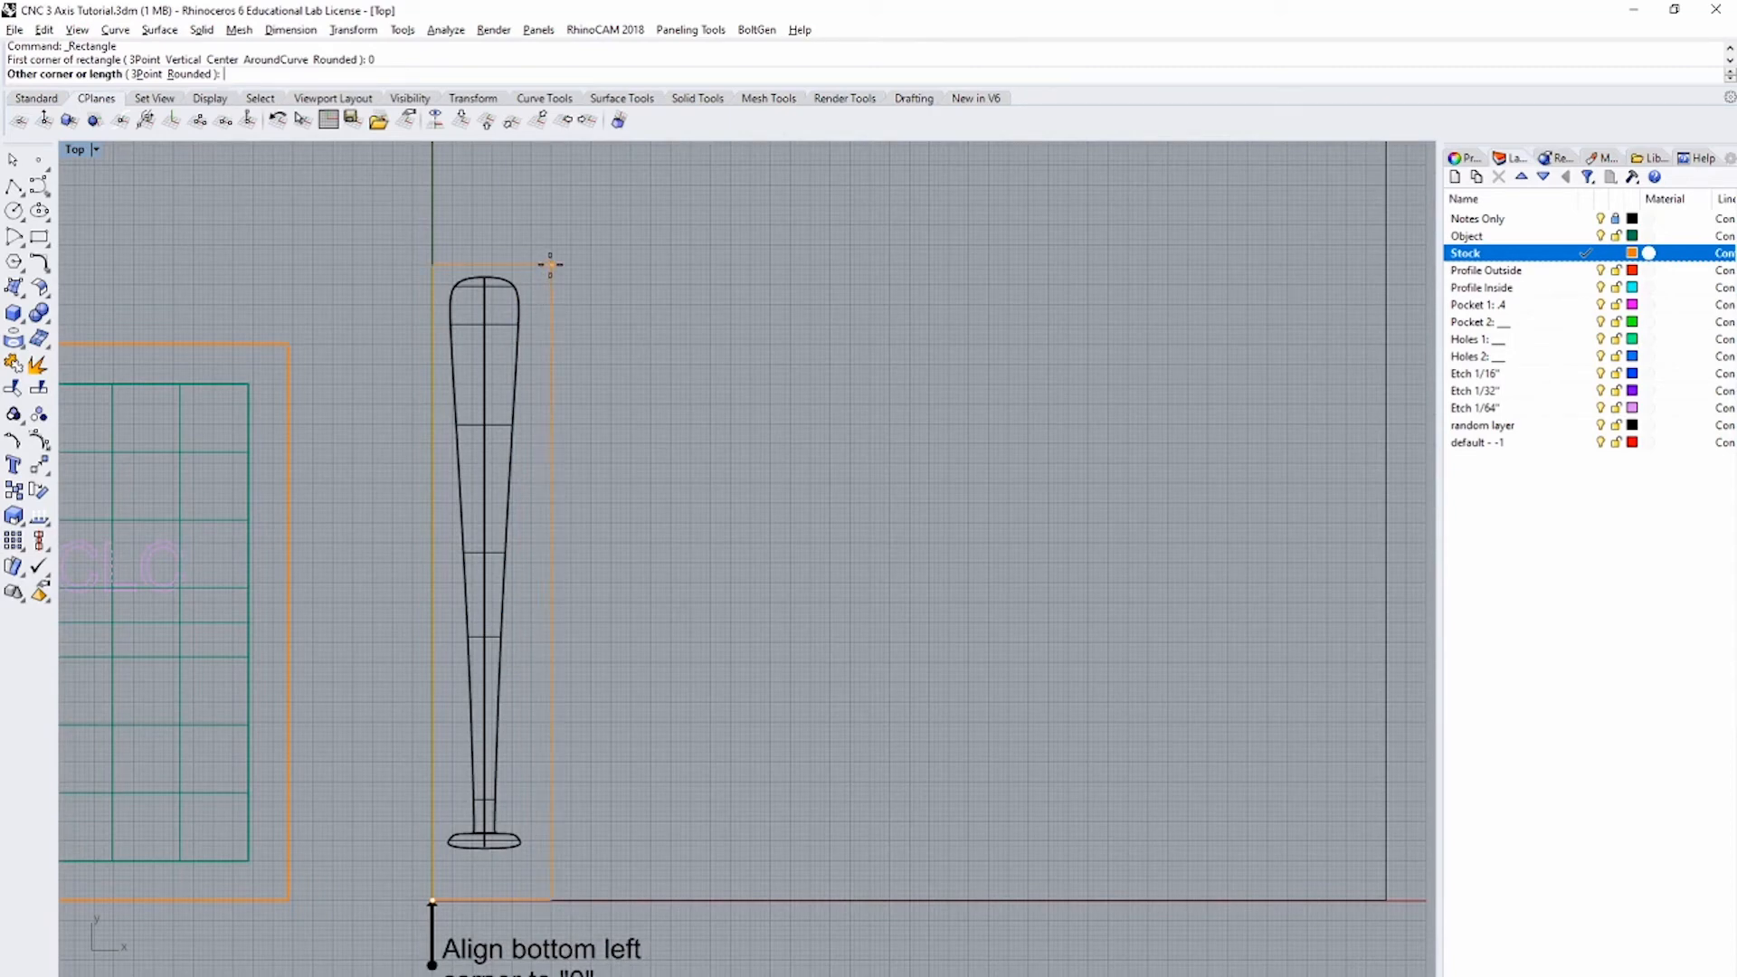
click(550, 264)
Step: Shift the bat slightly to centre it in the stock rectangle, and scale the rectangle wider in X for more side margin
click(513, 297)
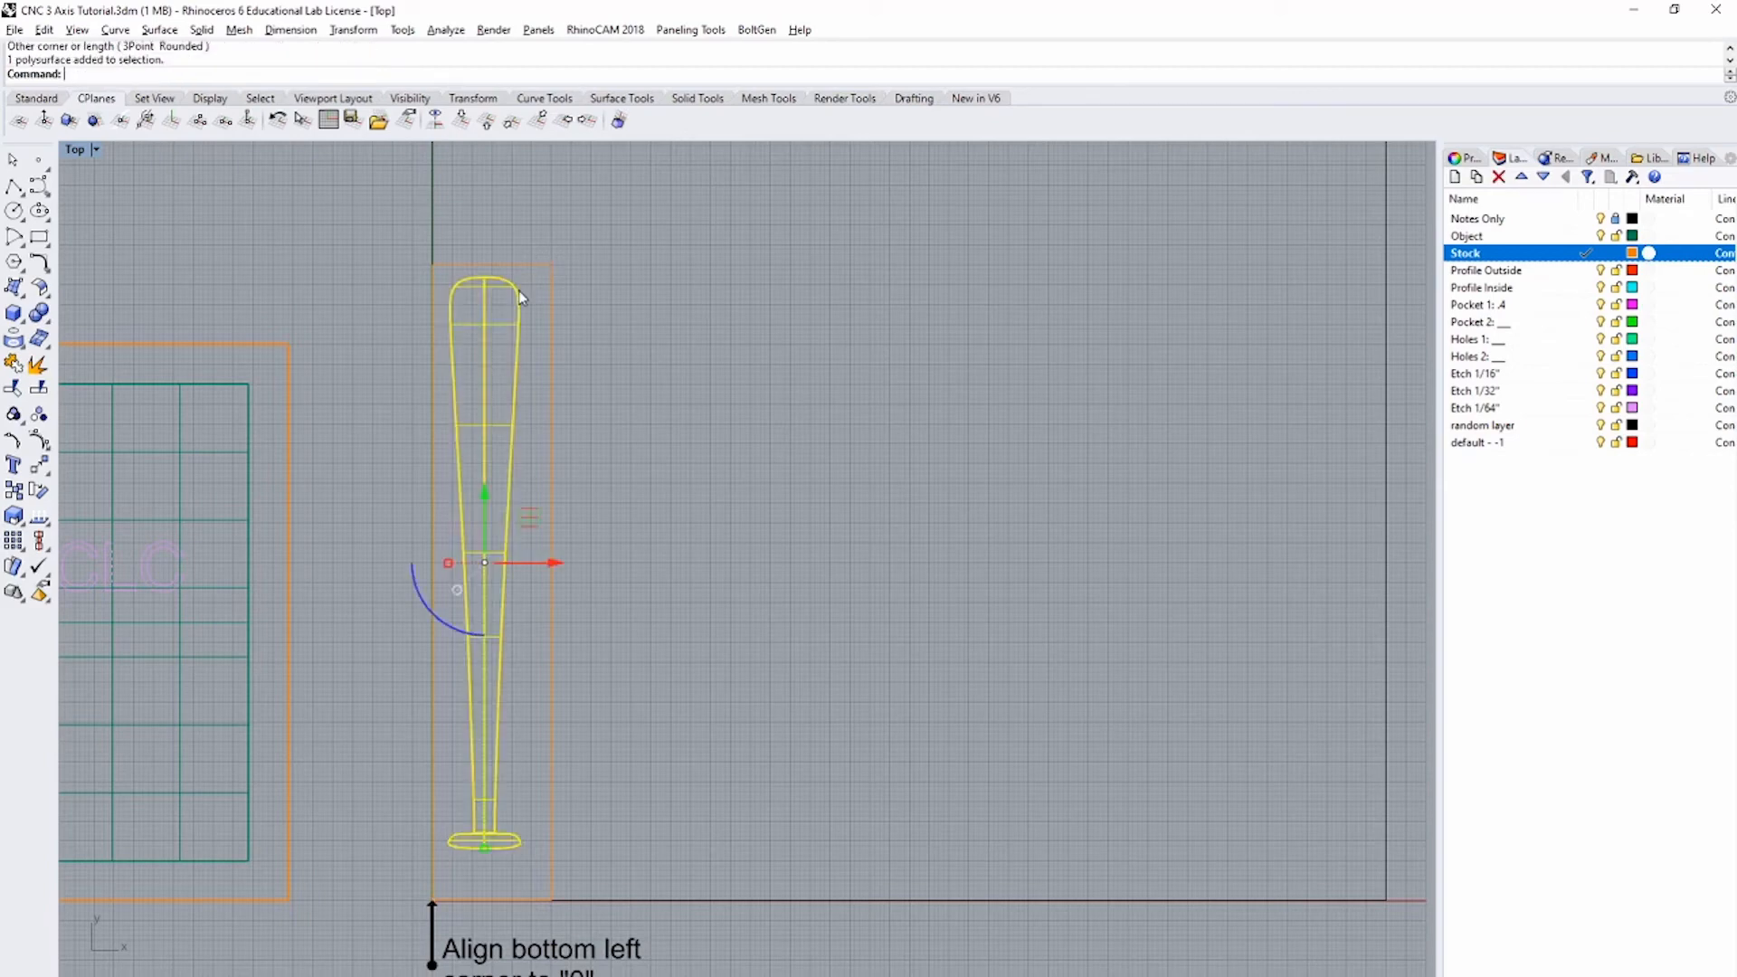
mouse_move(533, 511)
mouse_down()
mouse_move(550, 534)
mouse_move(537, 525)
mouse_up()
click(665, 540)
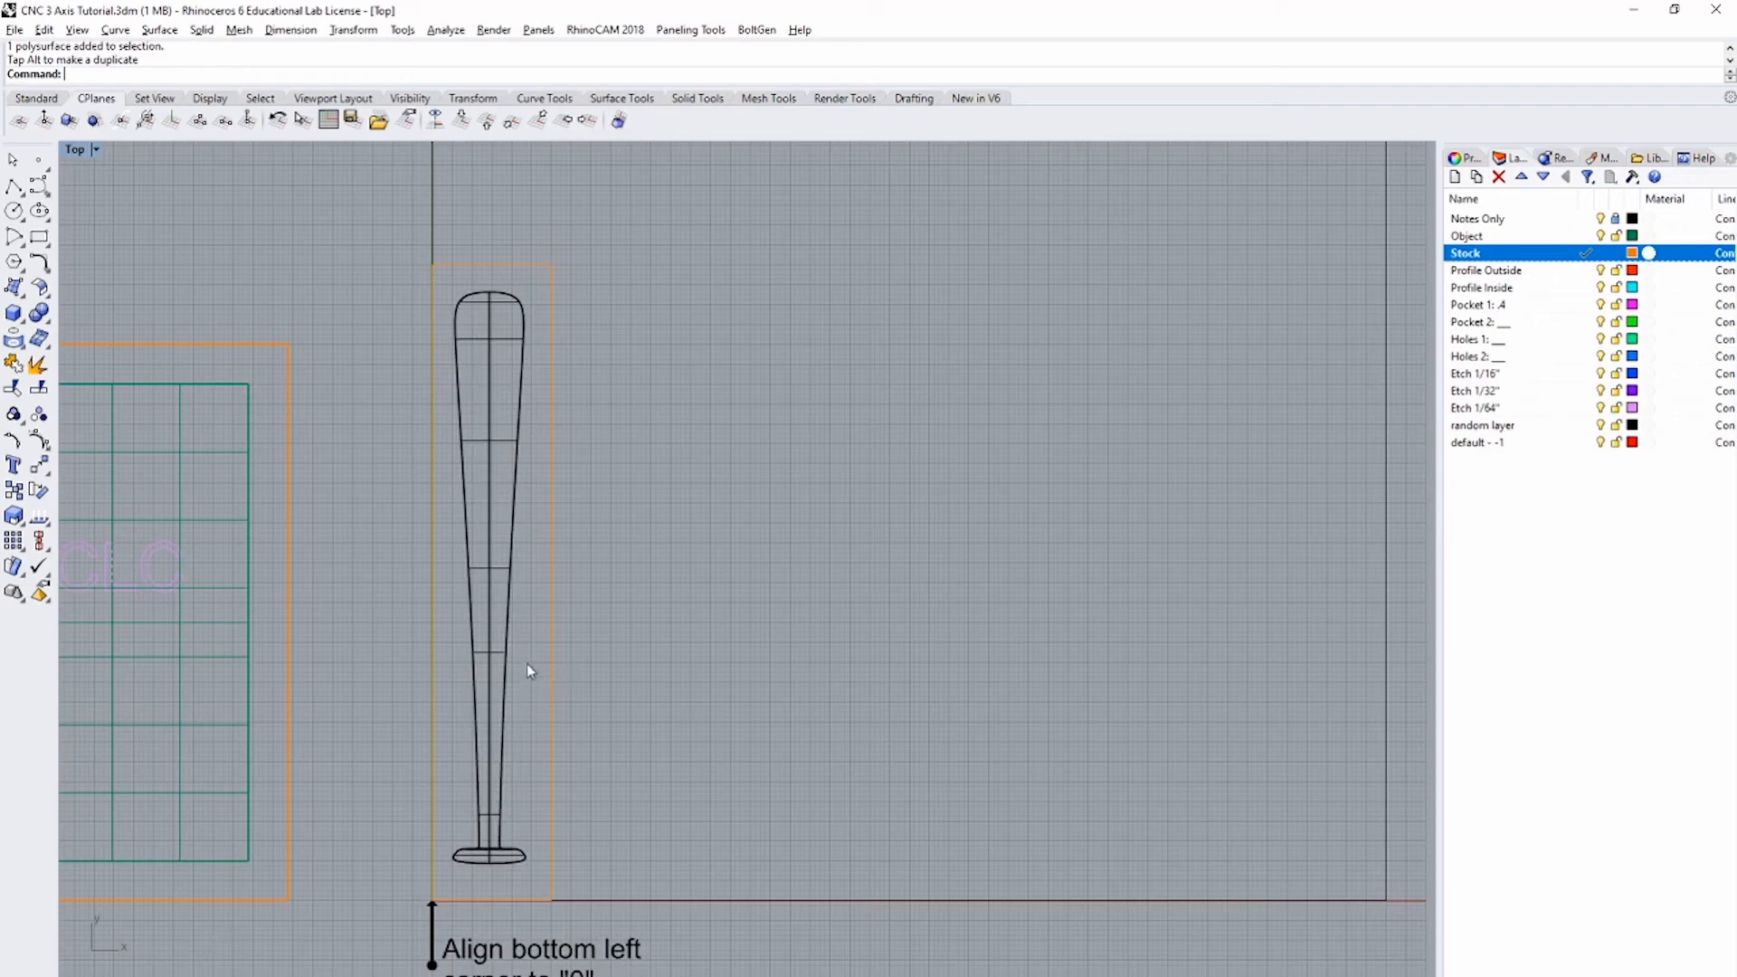
click(553, 675)
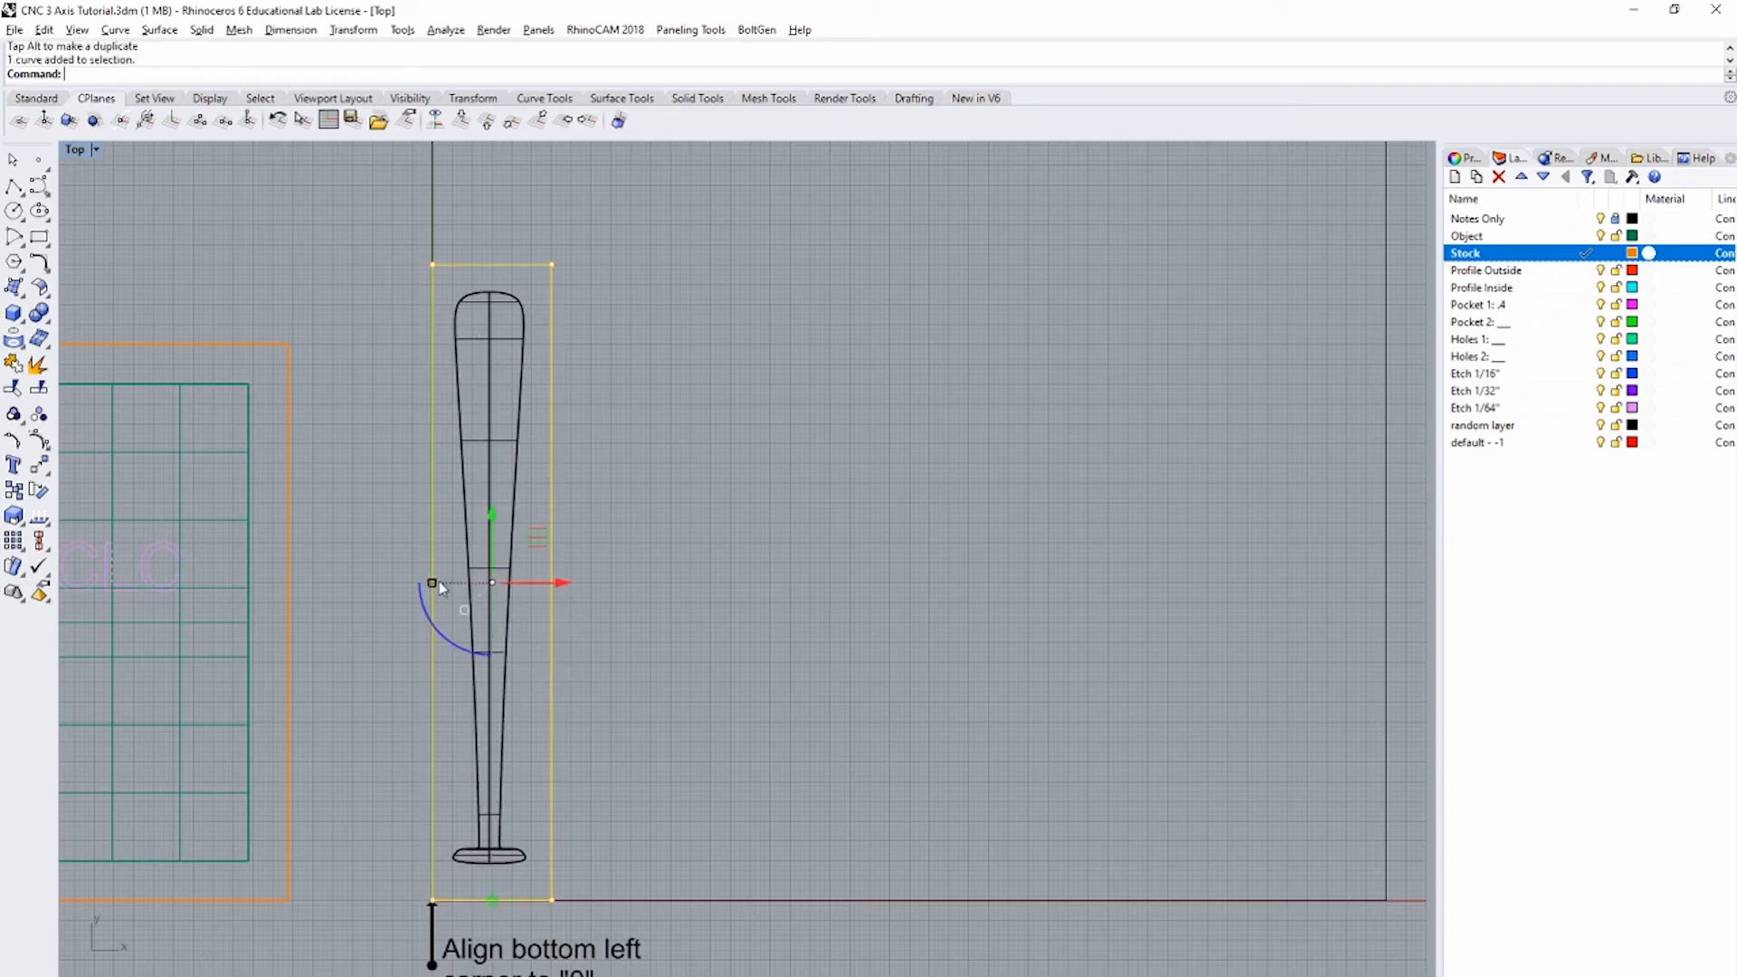
drag(433, 583, 412, 586)
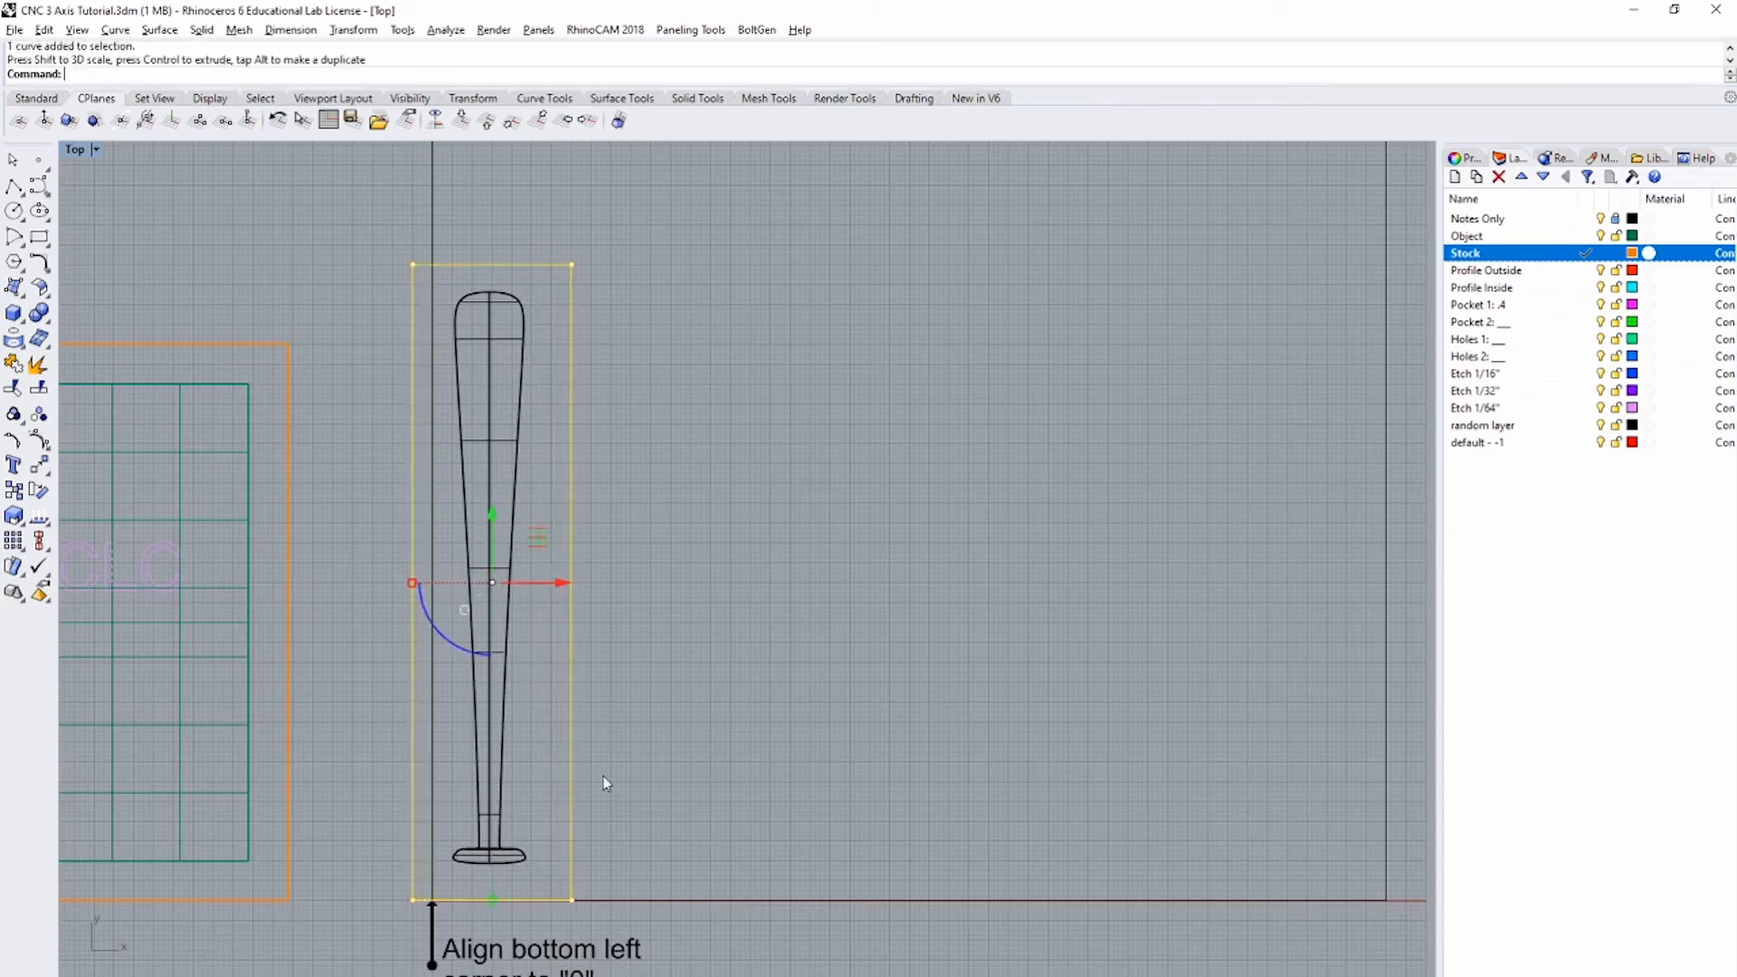
click(653, 791)
Step: Move the stock rectangle and bat together so the rectangle's bottom-left corner sits on the boundary's zero corner
drag(649, 817, 485, 724)
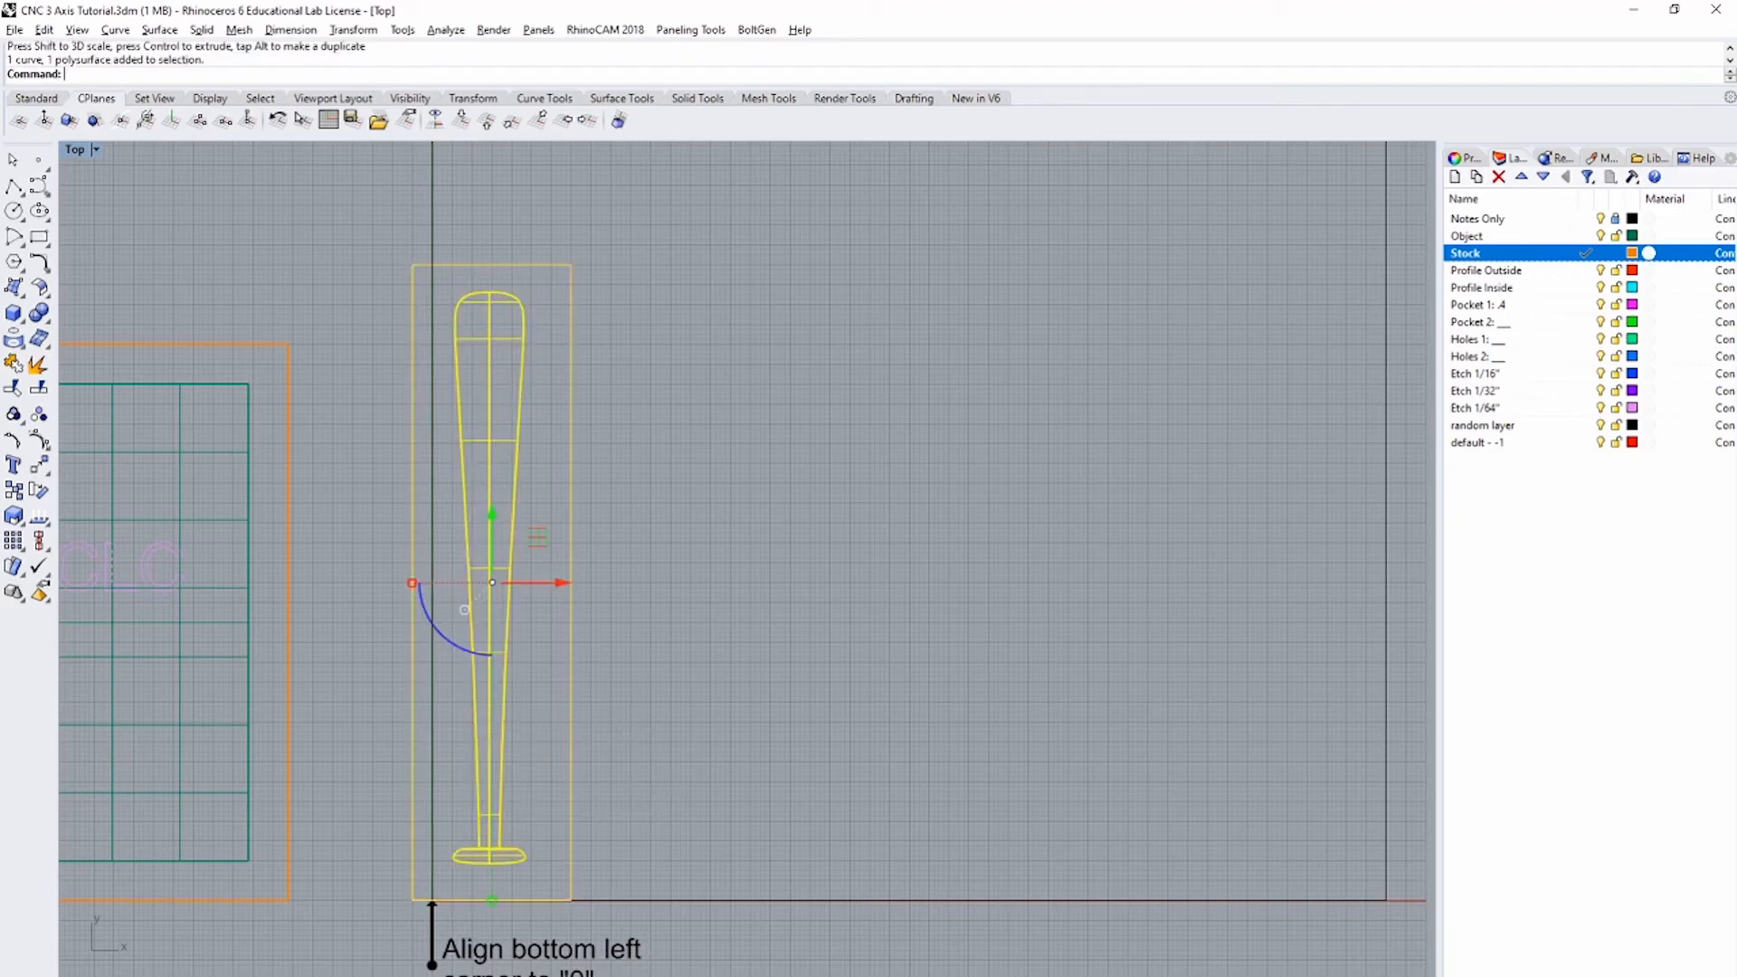
text(0)
key(Return)
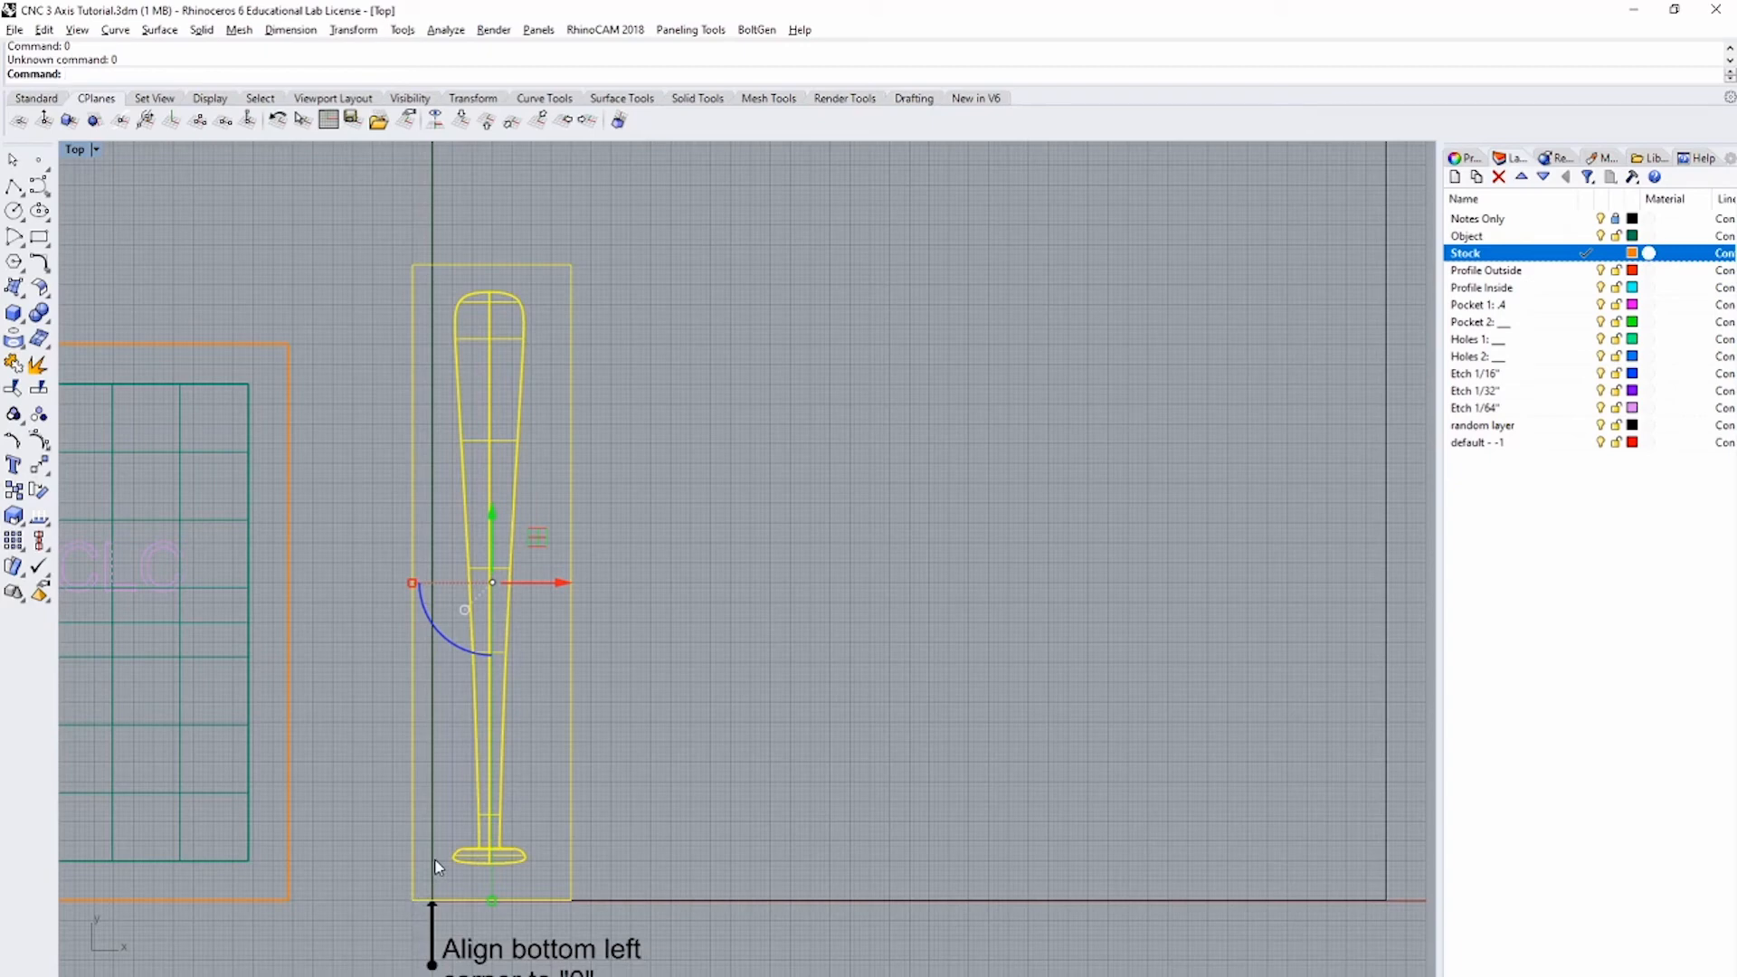
text(m)
key(Return)
click(412, 900)
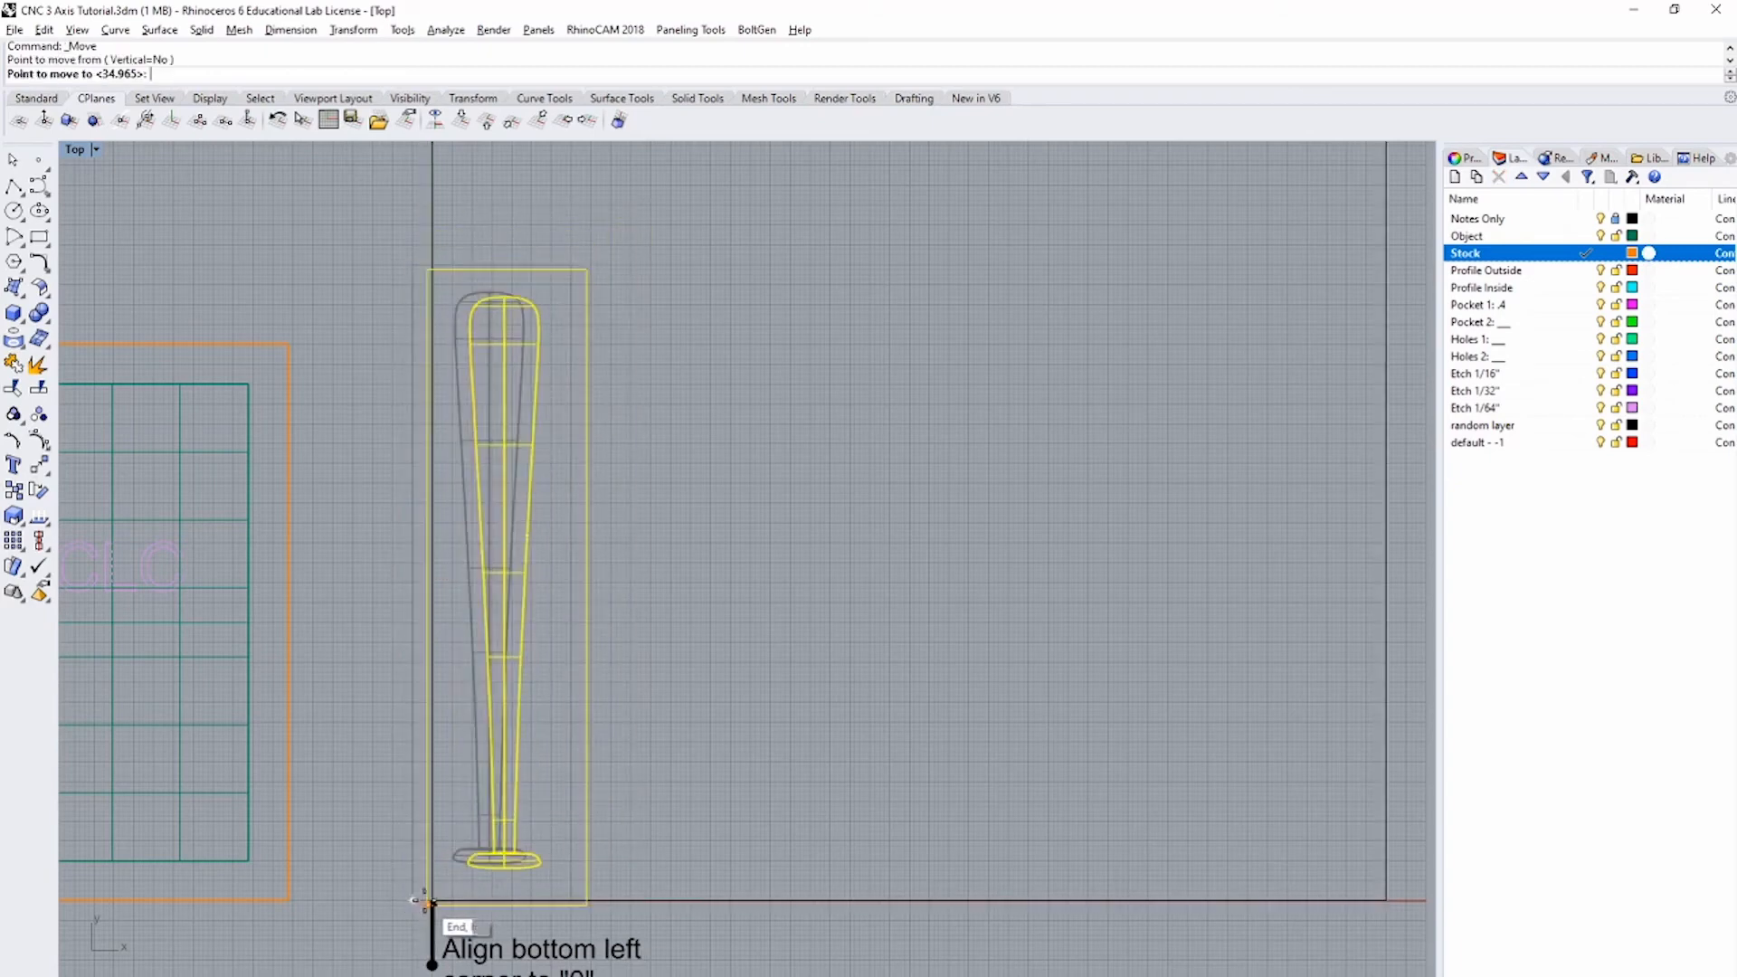
click(432, 899)
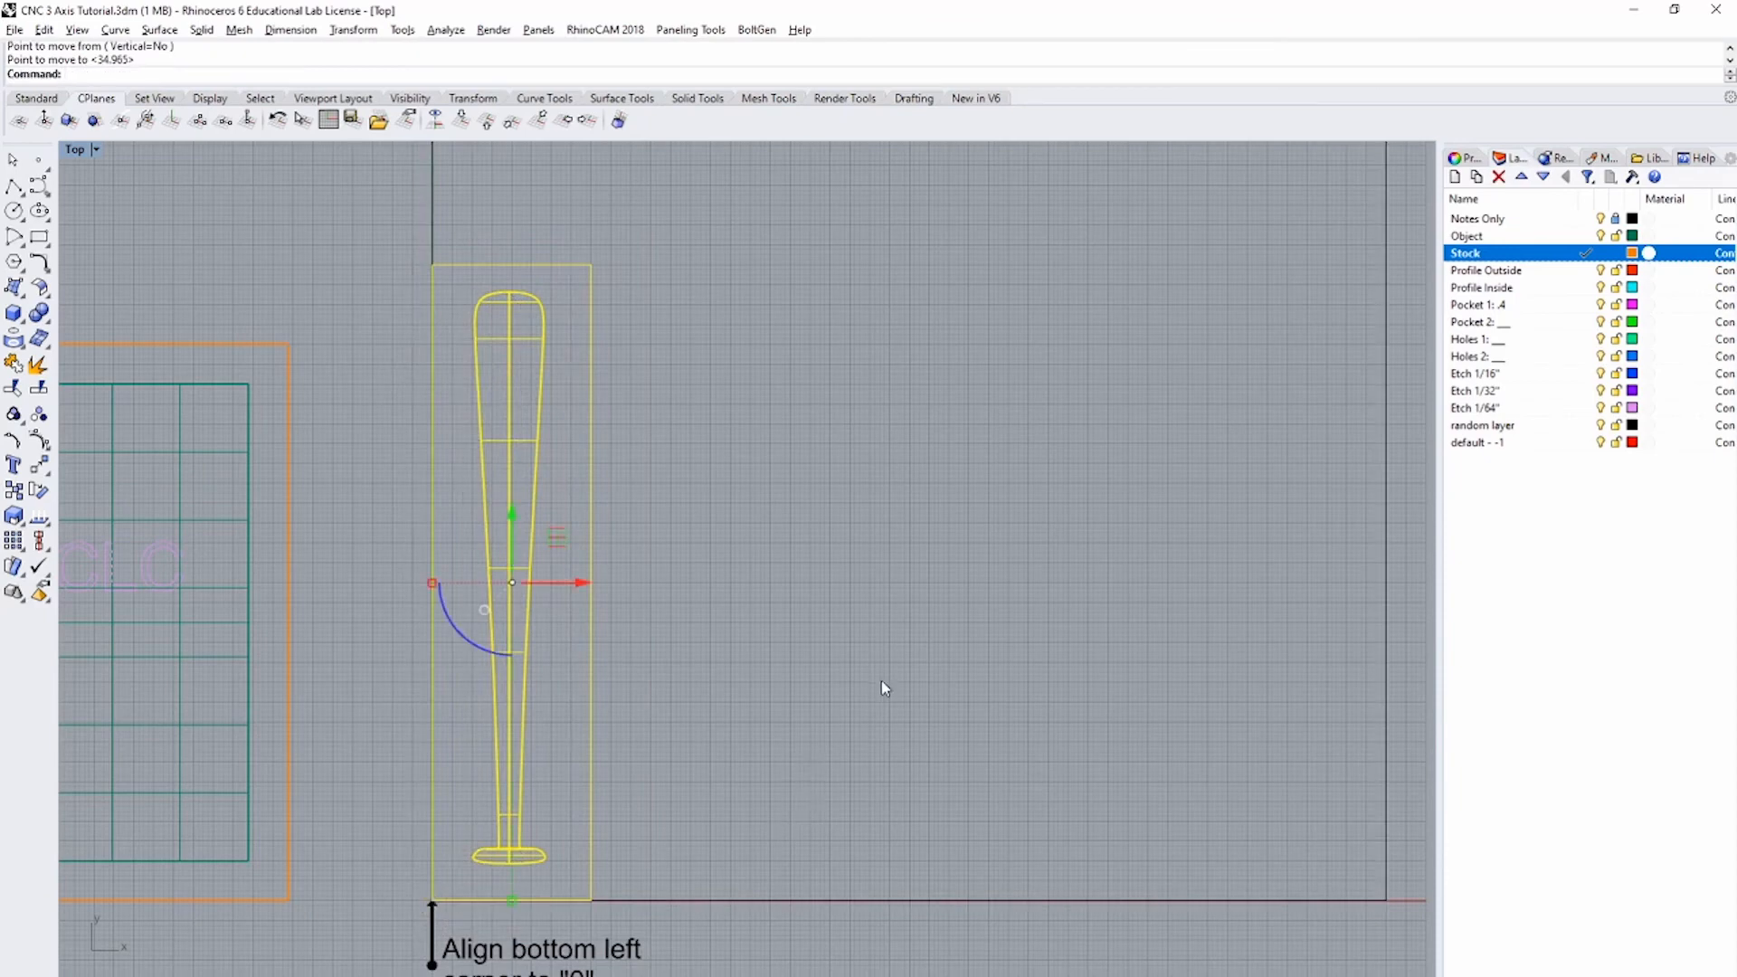
Step: Deselect the bat and its stock rectangle, and examine how the bat sits inside the rectangle in the Perspective view
click(309, 907)
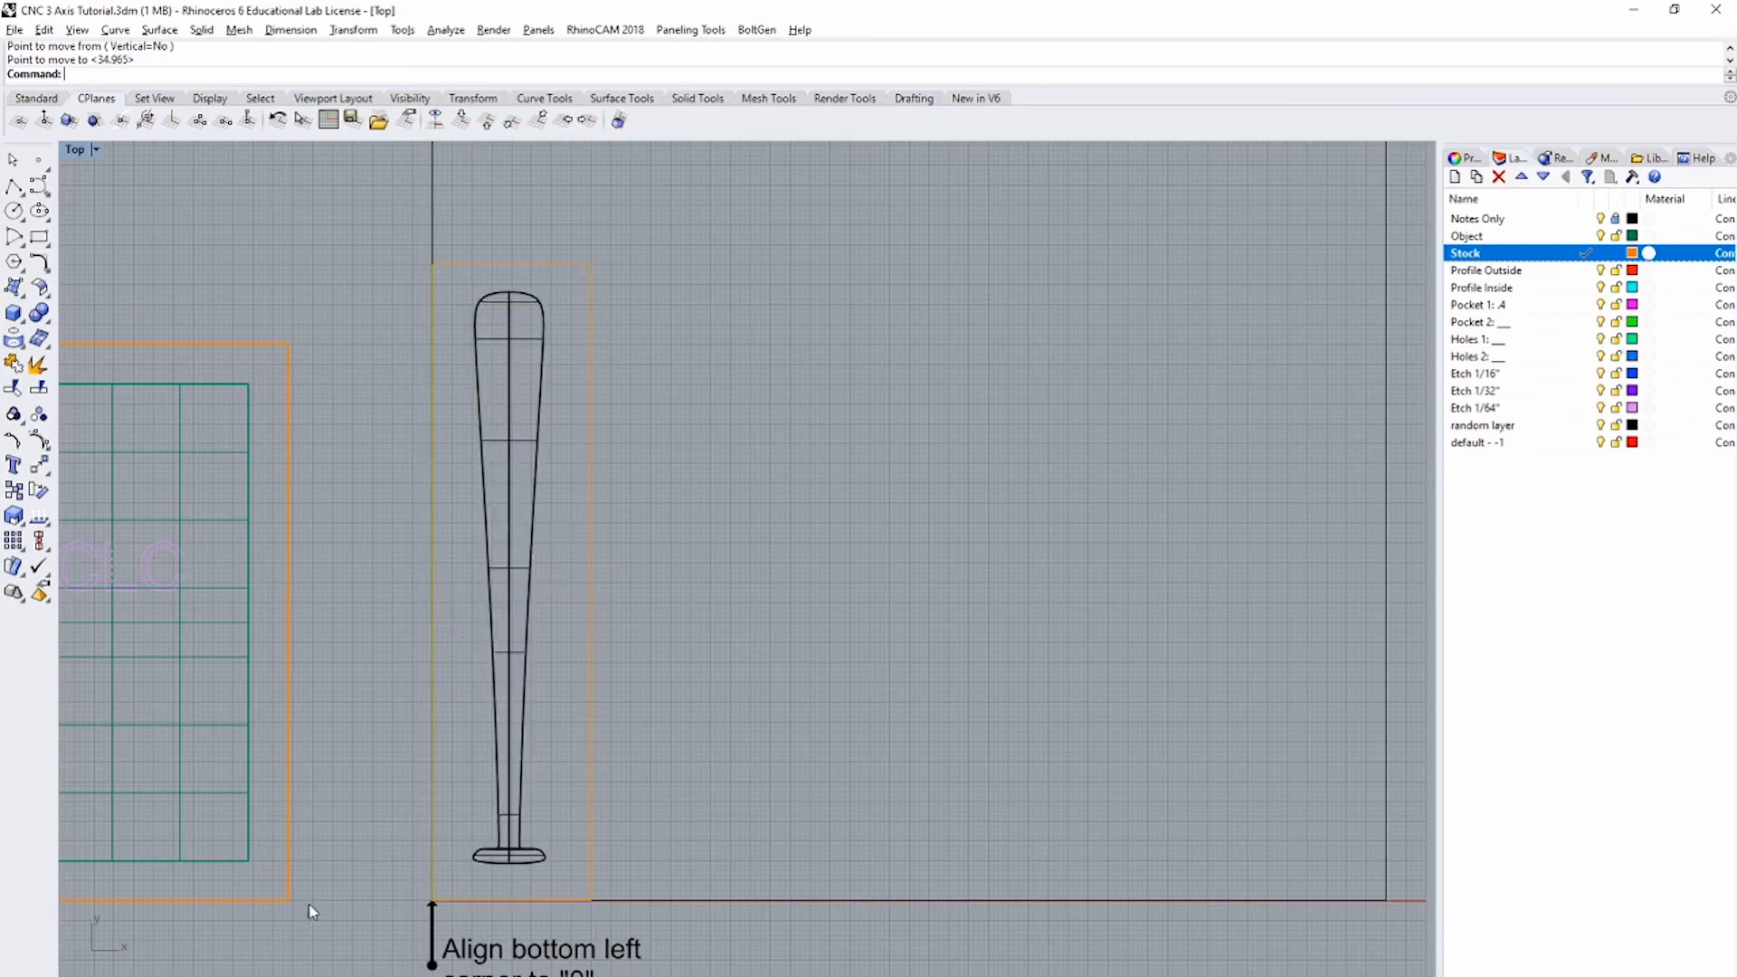
key(ctrl+F4)
right_drag(1055, 790, 884, 721)
scroll(760, 662, up, 6)
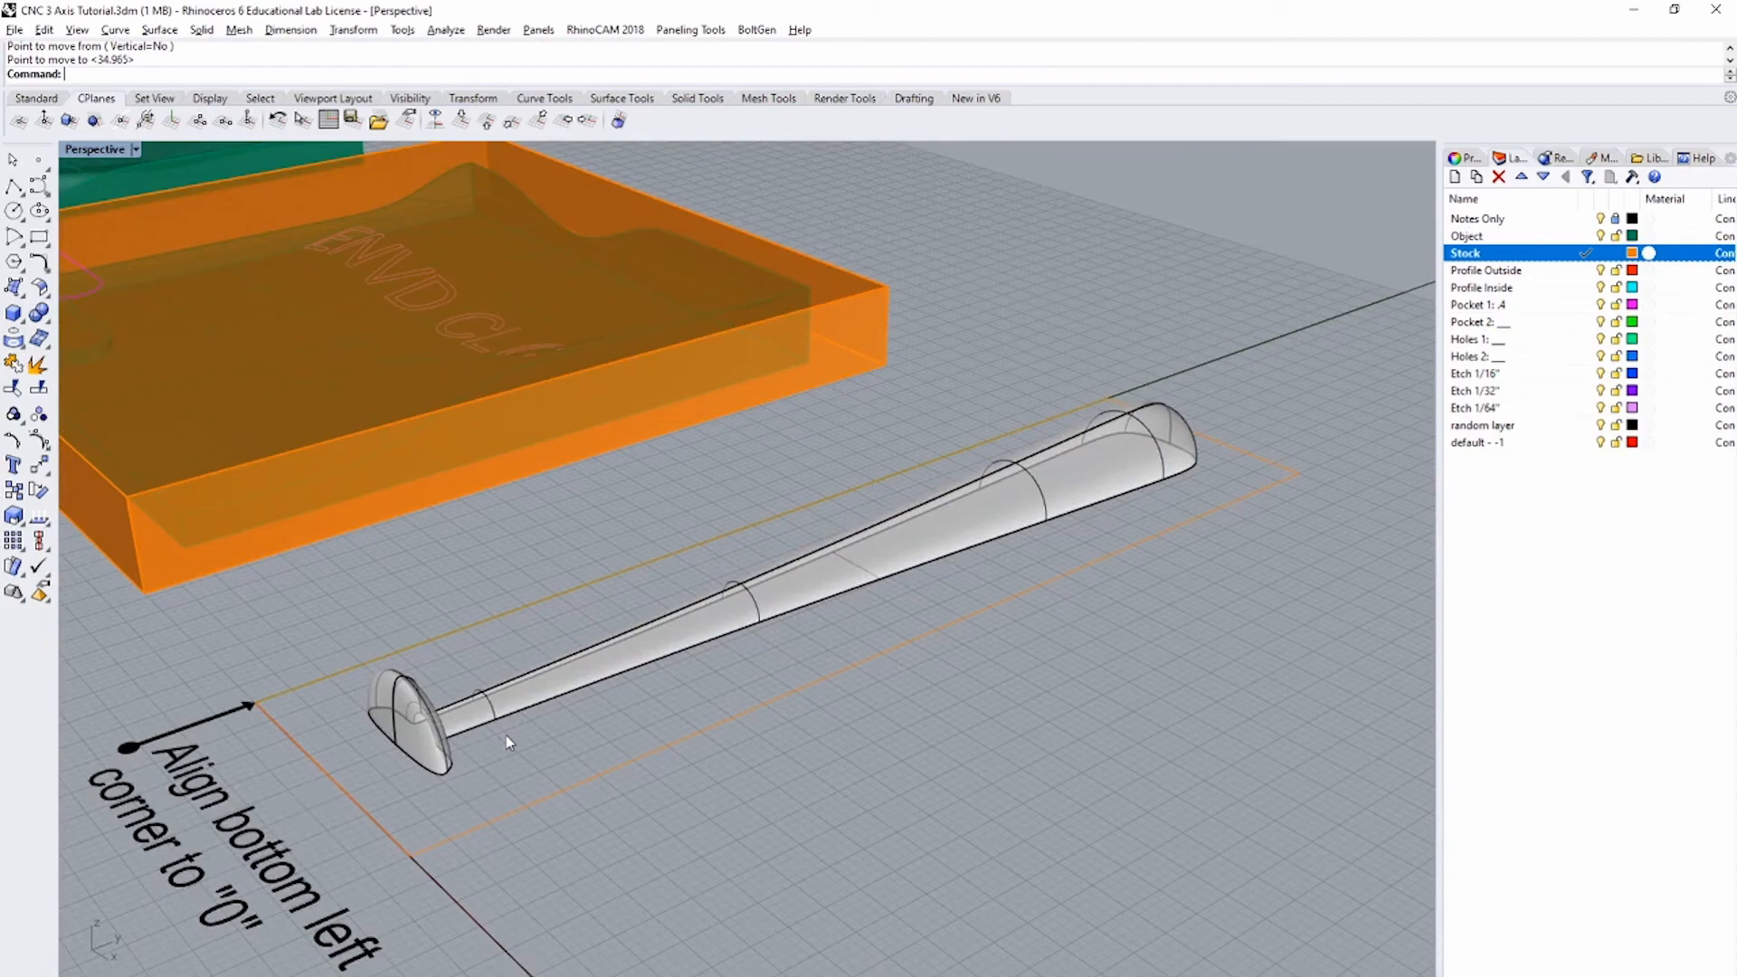
right_drag(411, 731, 606, 764)
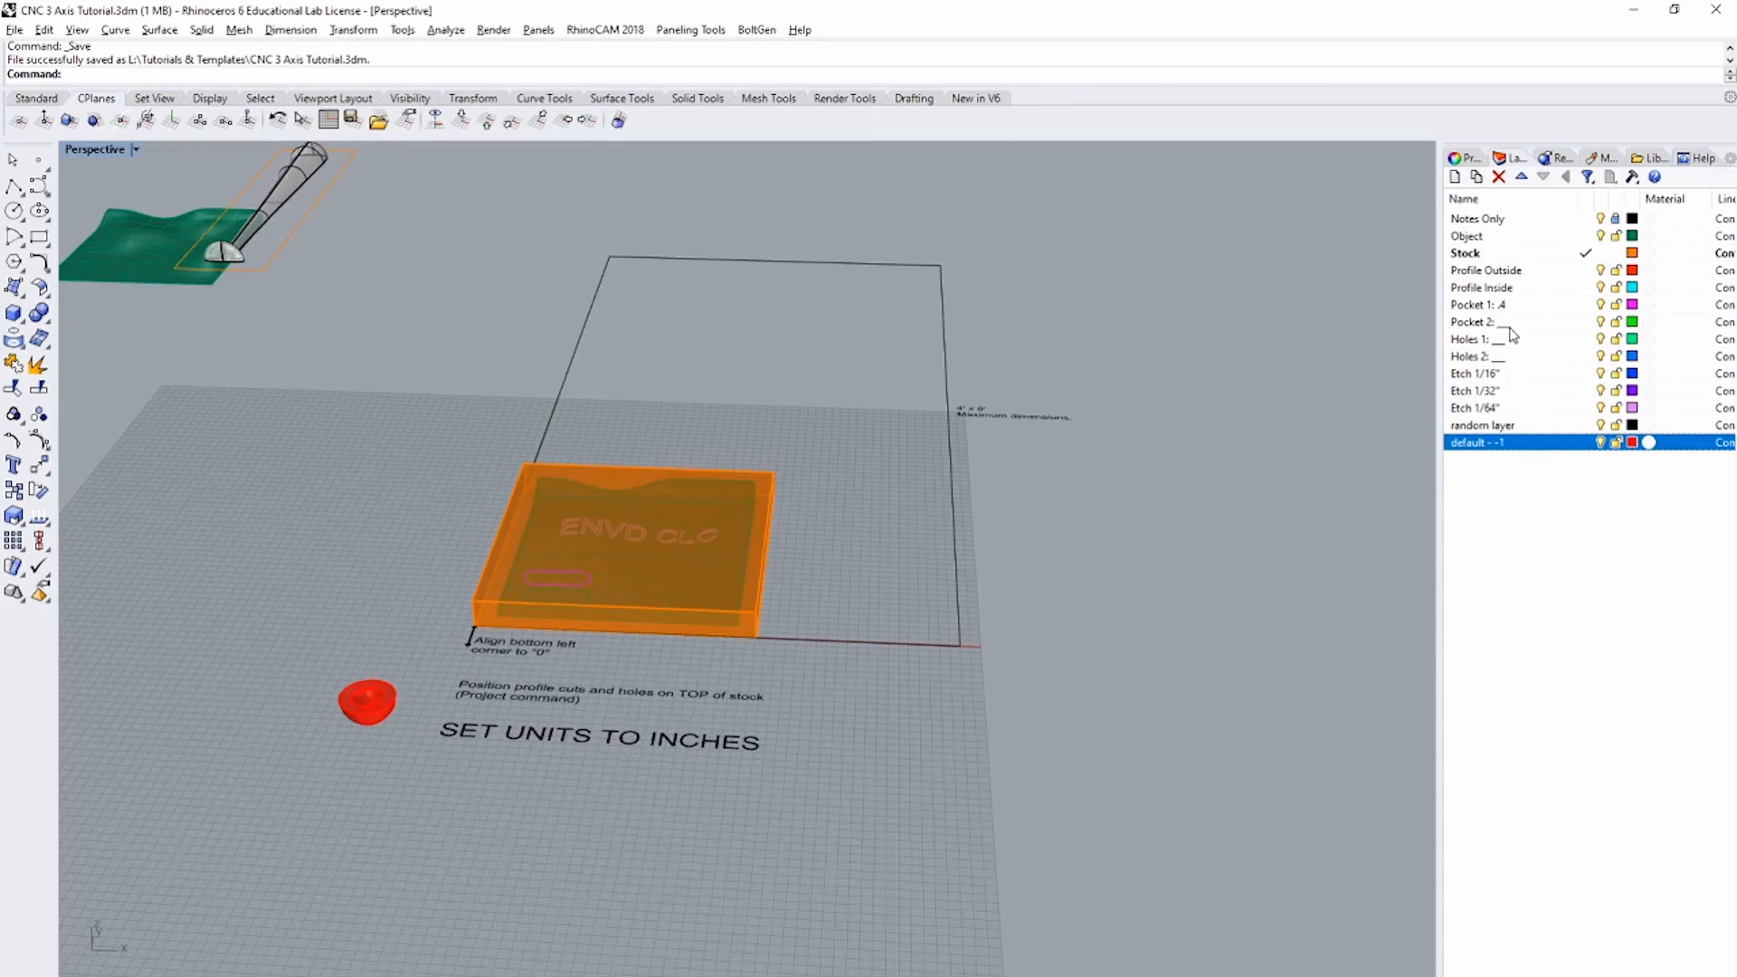
Step: Highlight the layers from Notes Only through Etch 1/64" without random layer to review the set, and clear the selection
click(1516, 225)
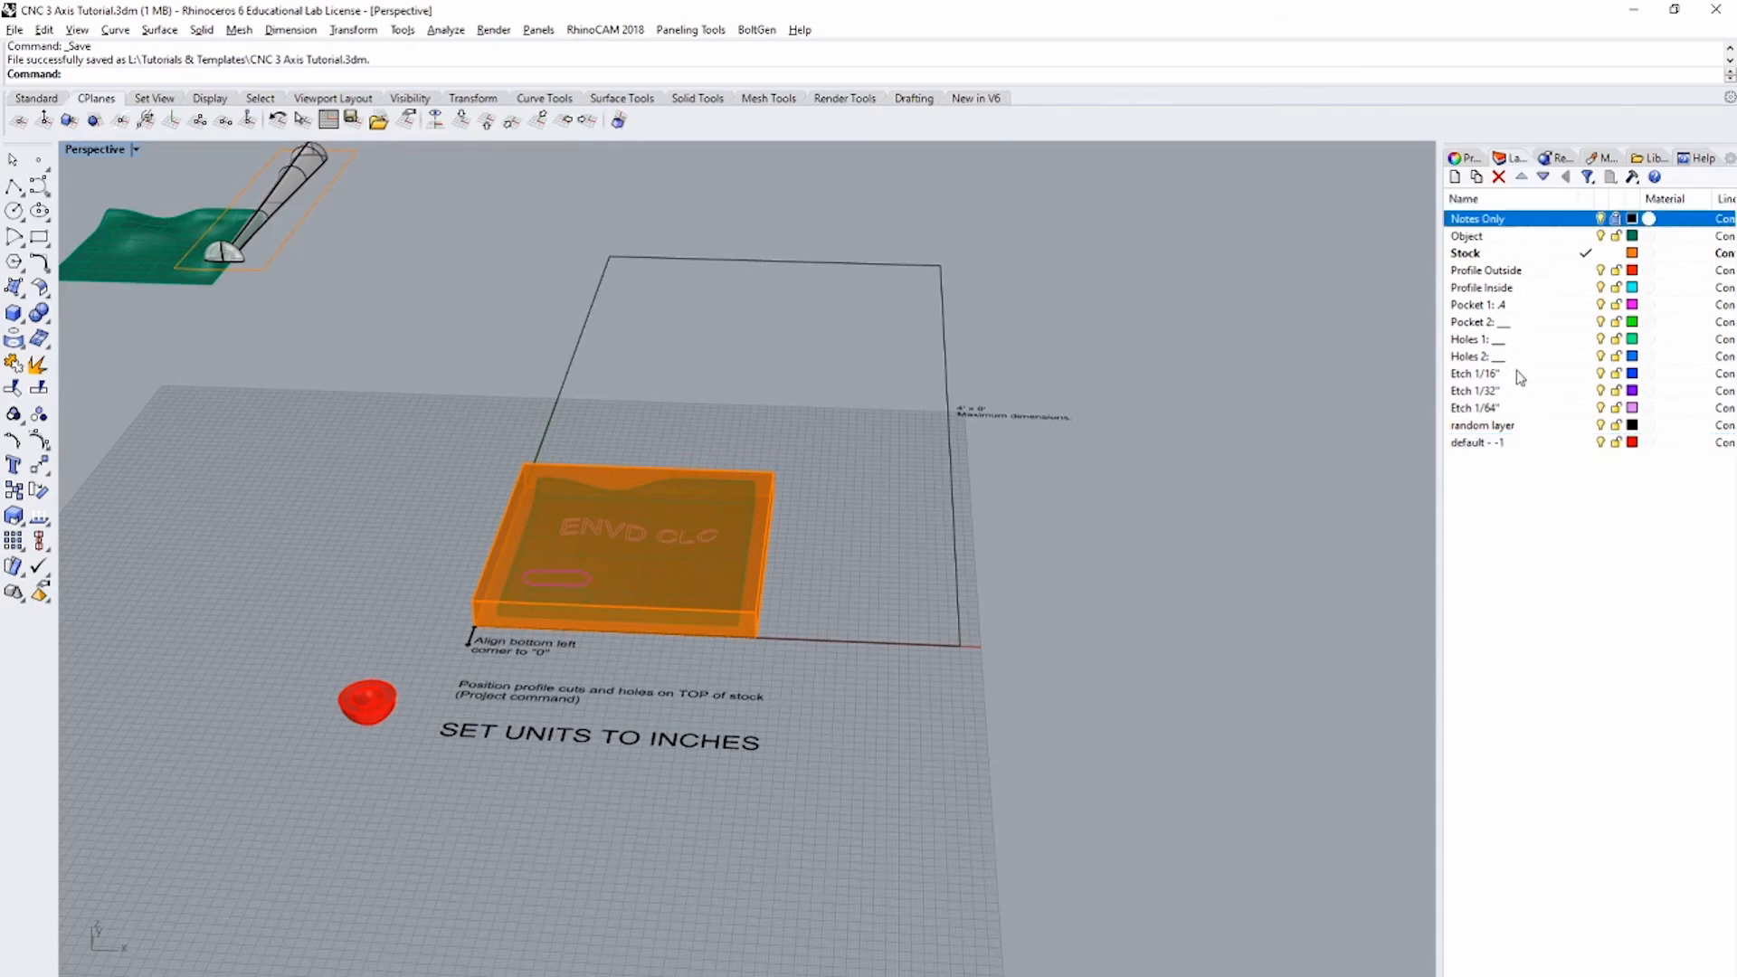
shift+click(1516, 431)
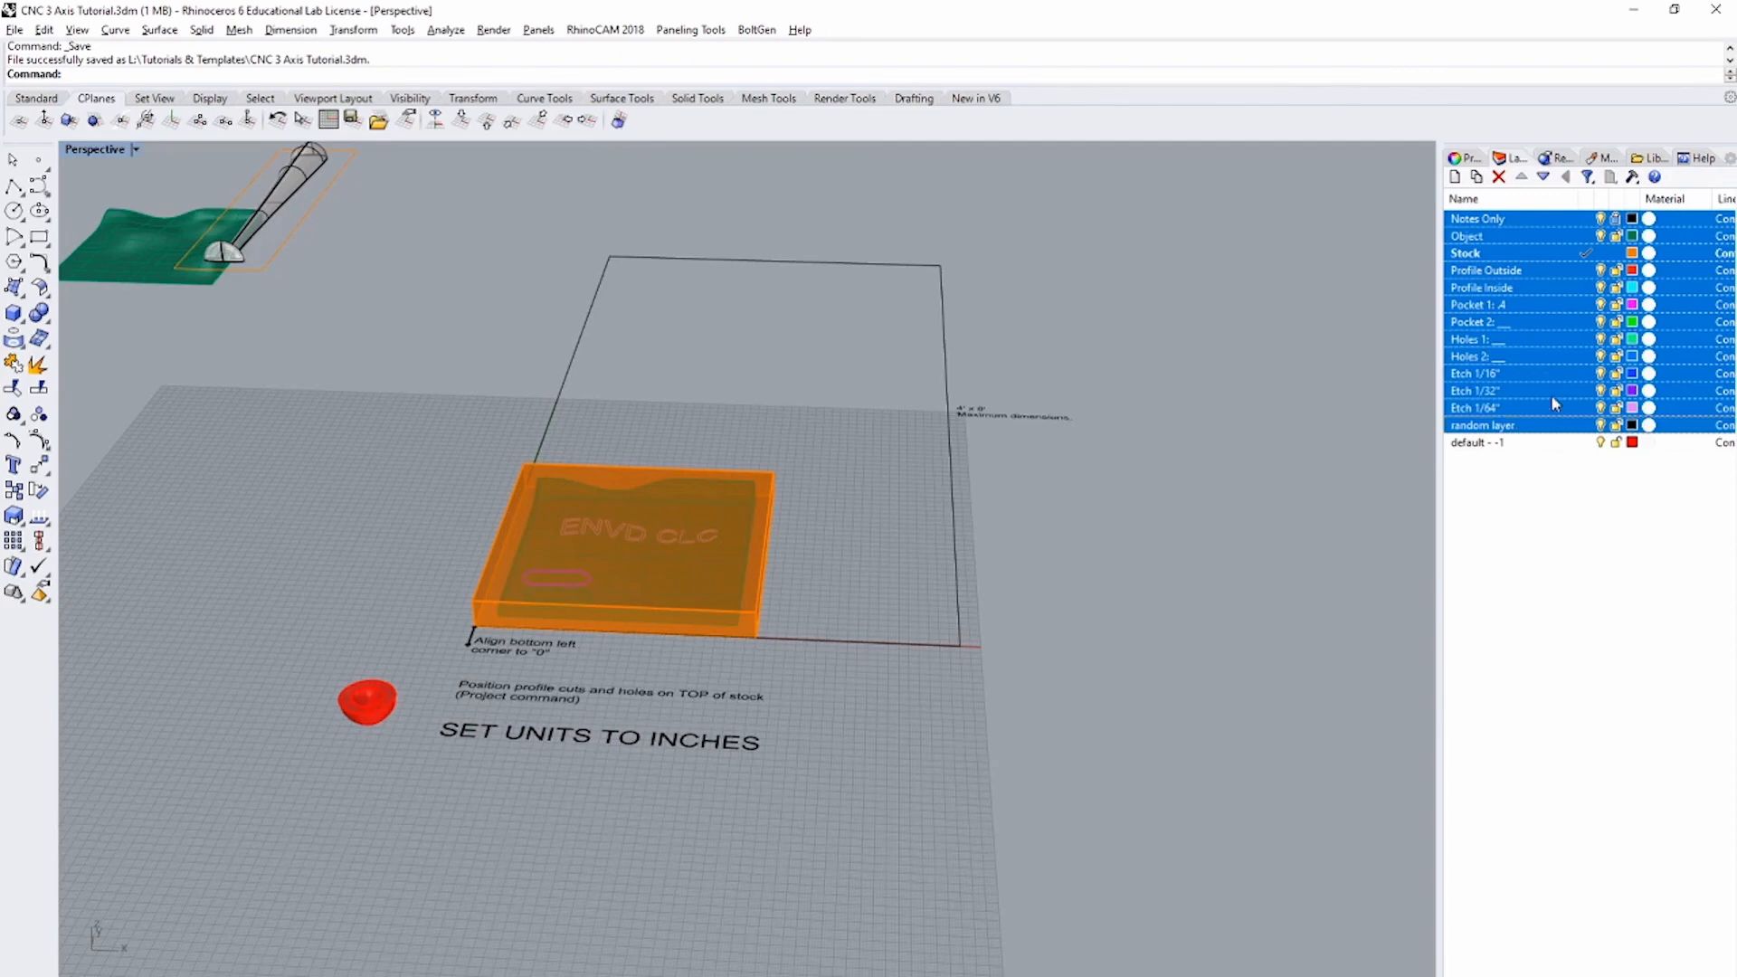
ctrl+click(1527, 427)
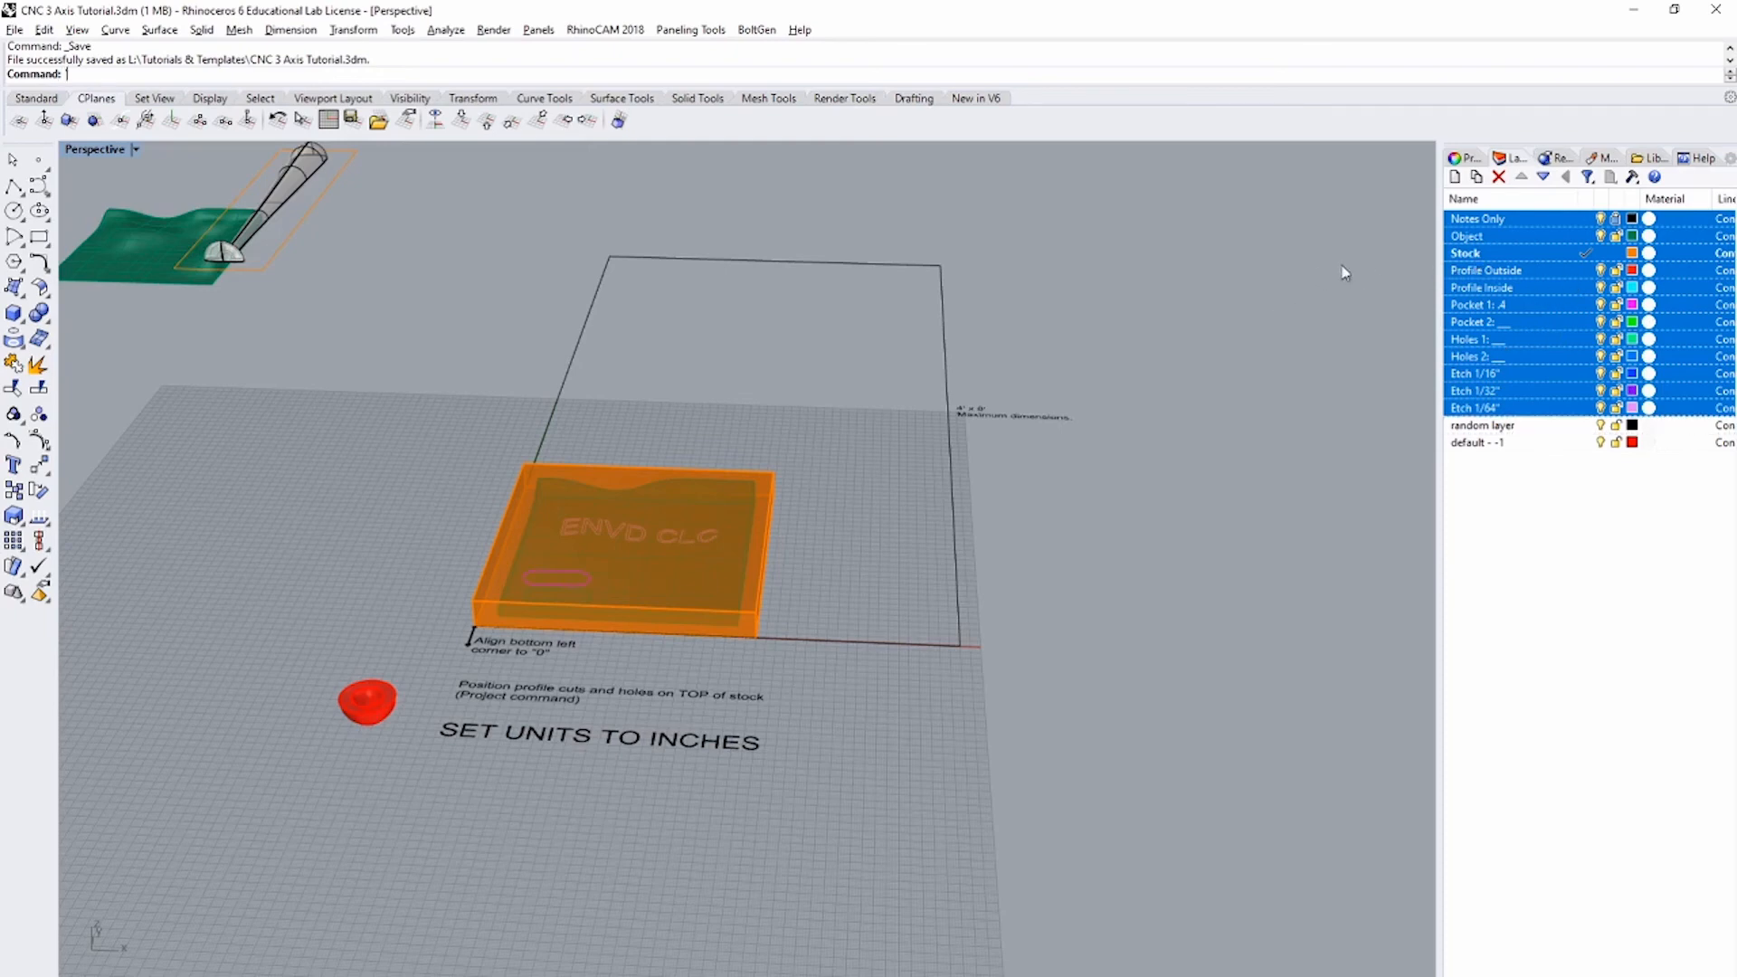
click(1493, 484)
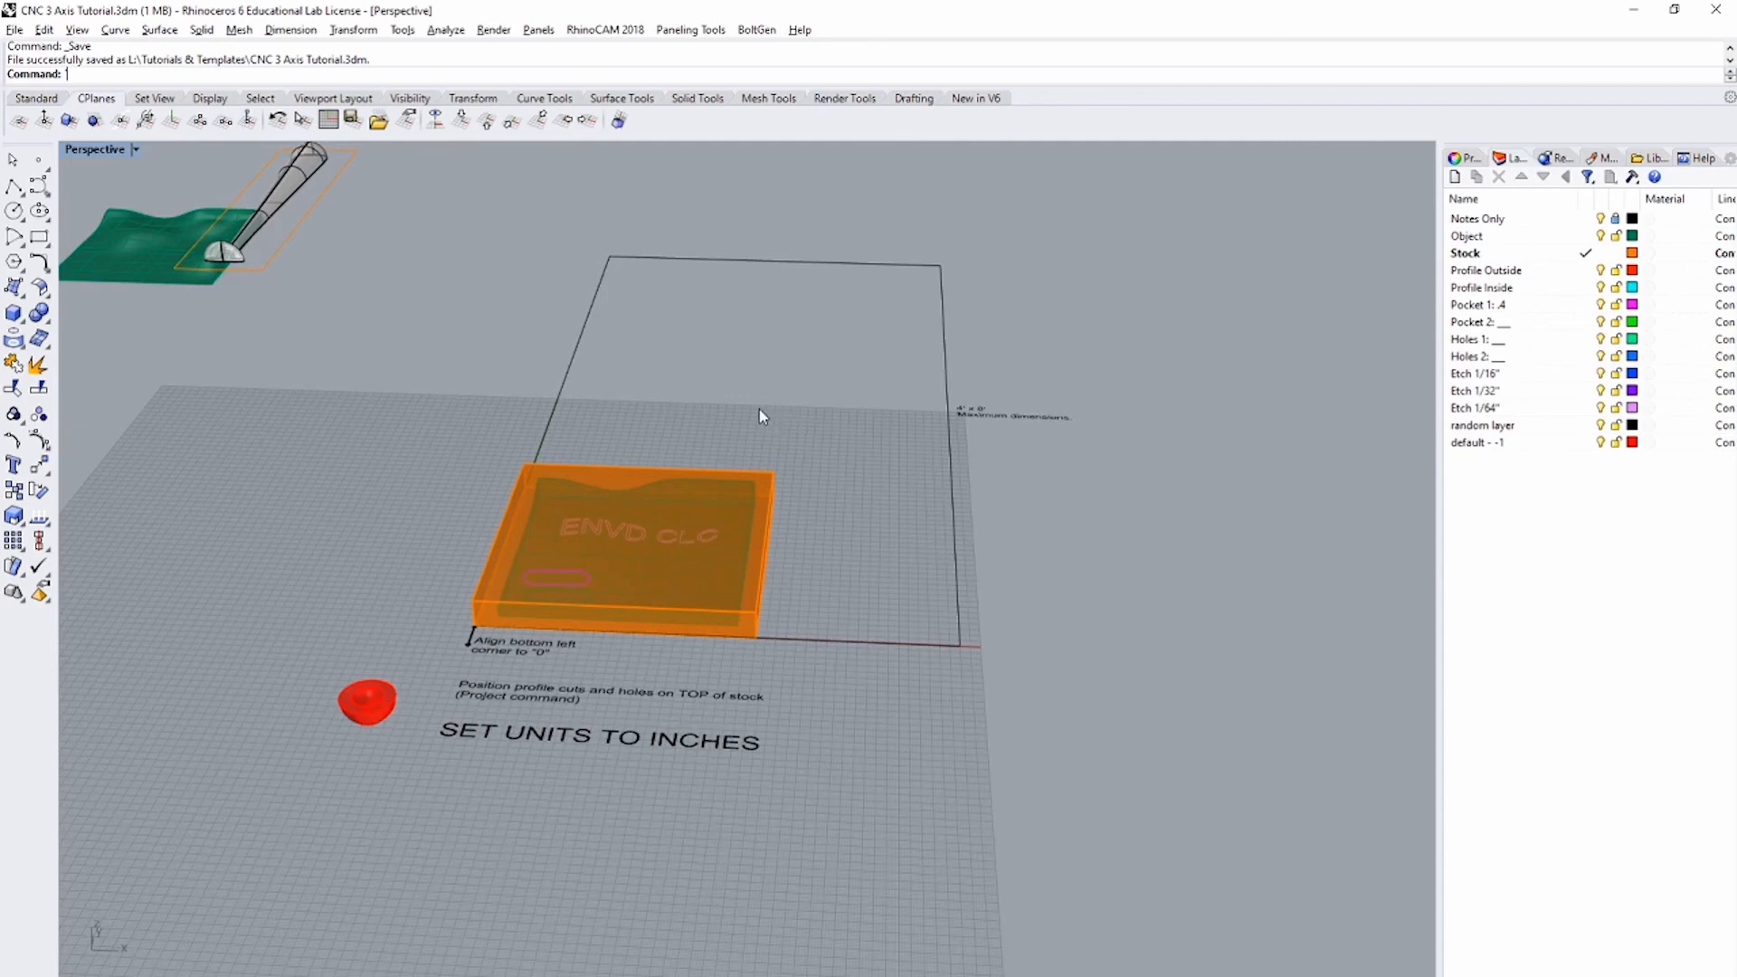
Step: Delete the extra objects outside the boundary: the green wavy solid, the bat with its stock rectangle, and the red bowl
scroll(758, 408, down, 5)
drag(685, 493, 398, 259)
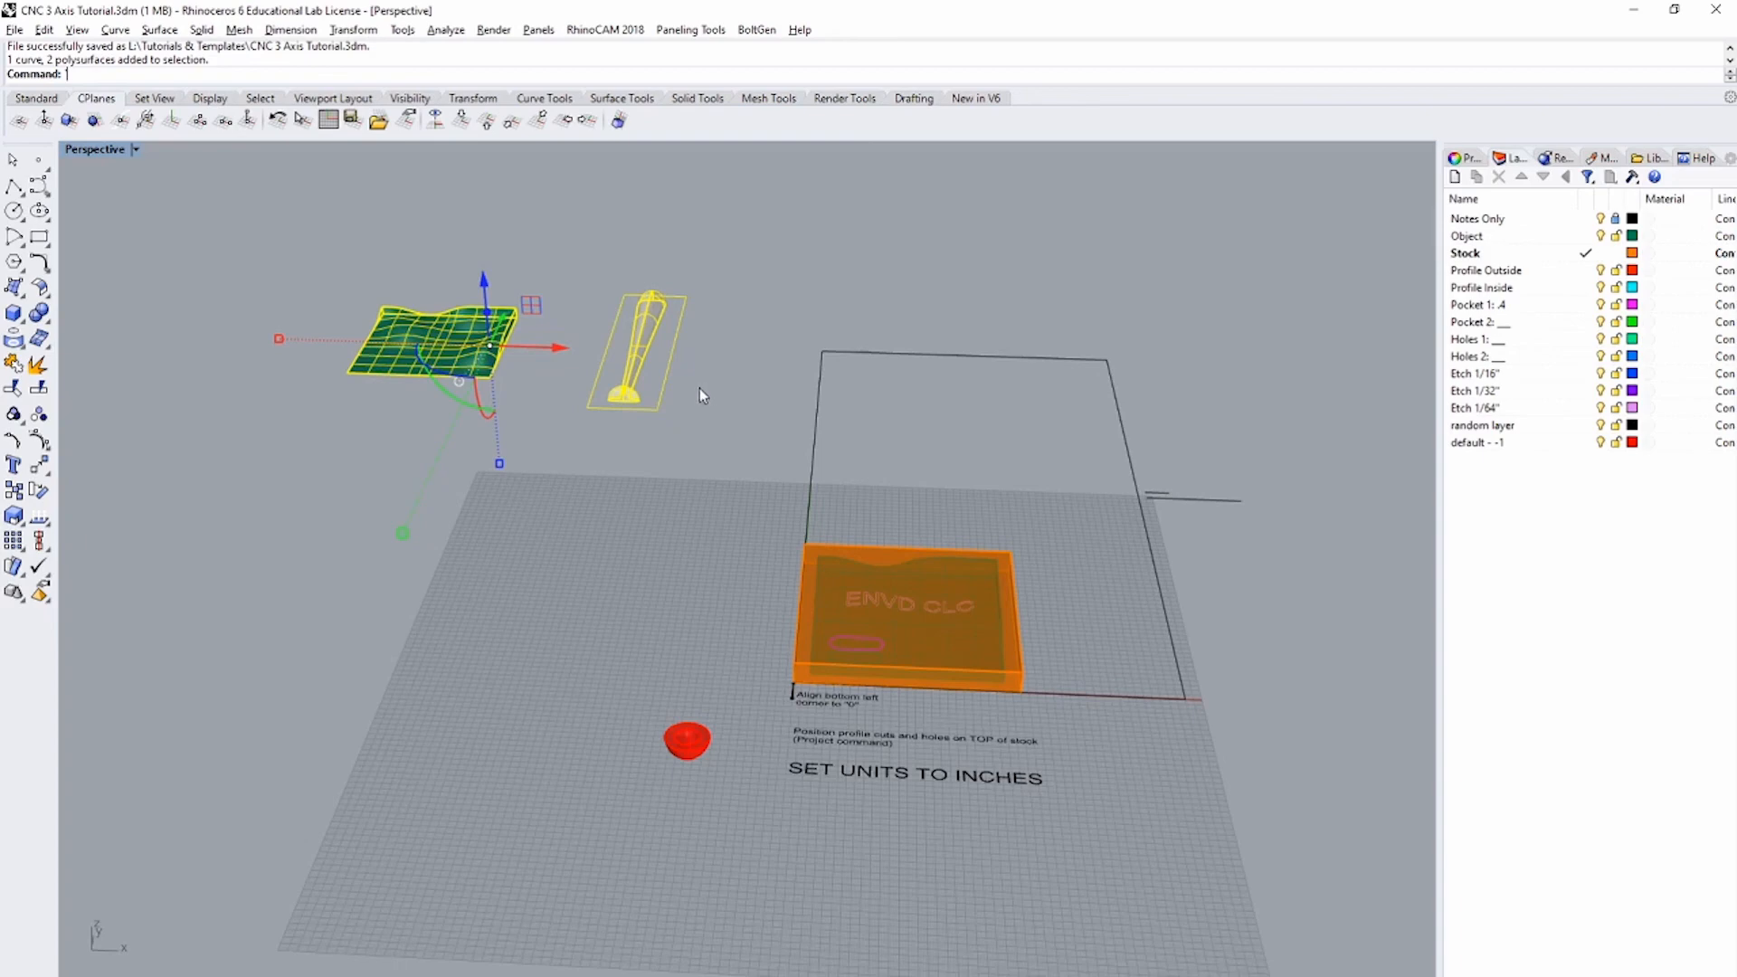
key(Delete)
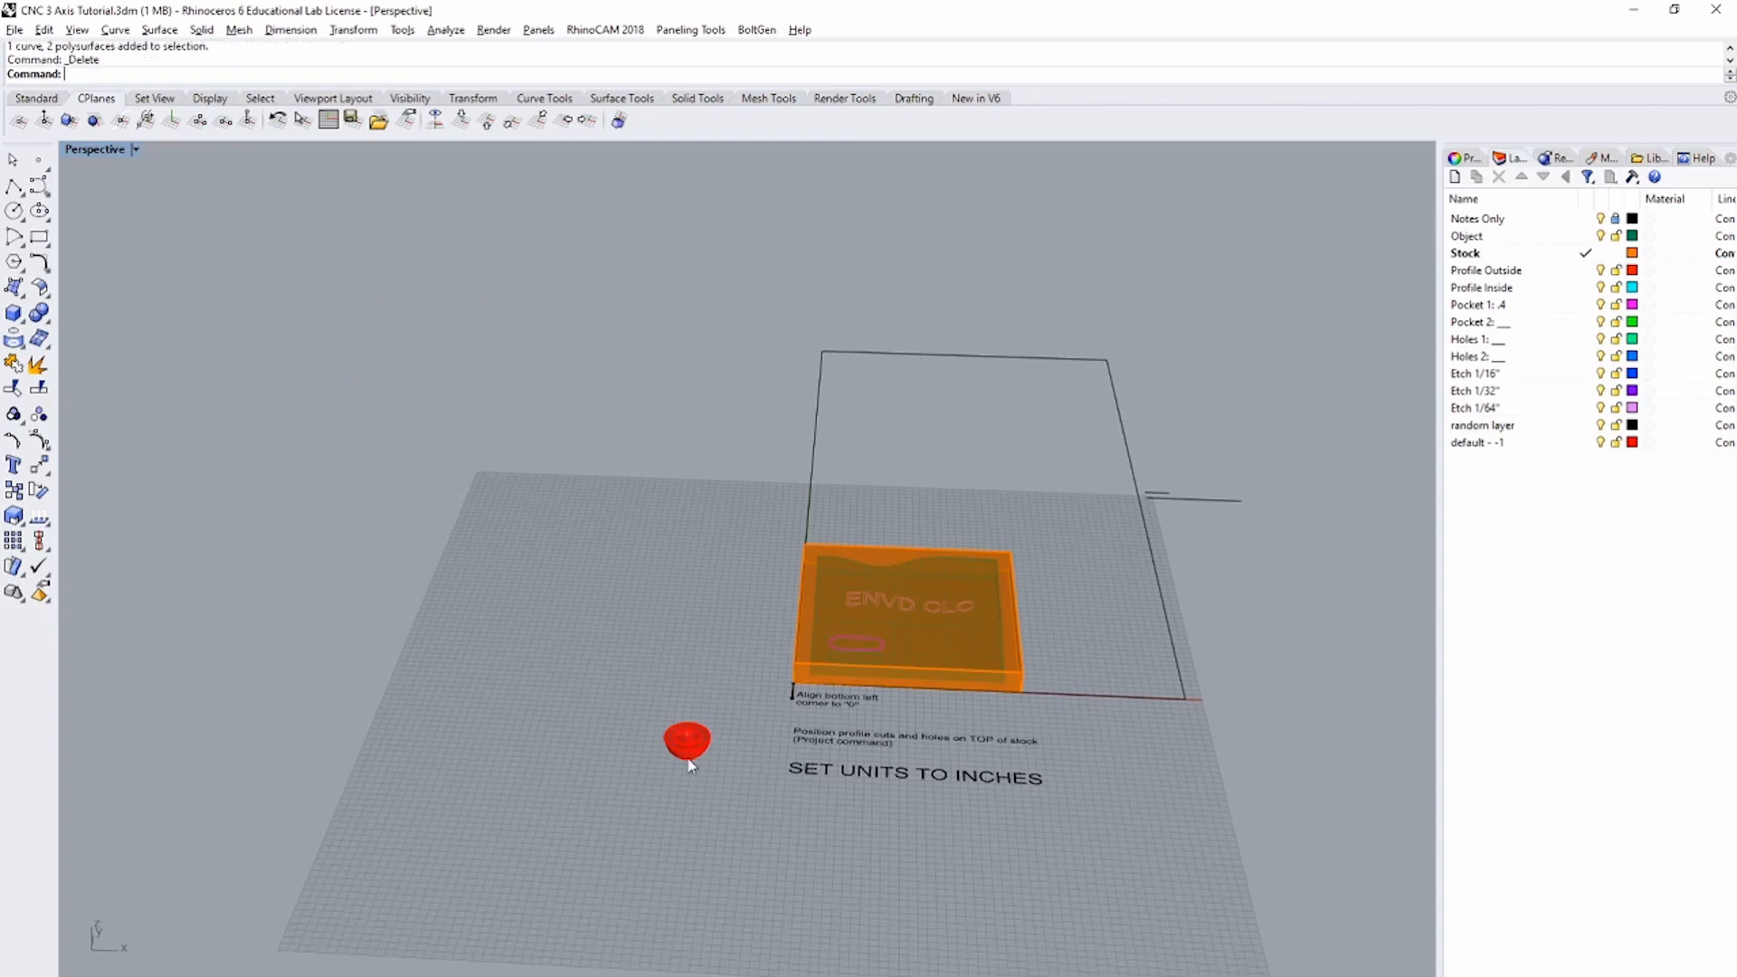
click(688, 755)
key(Delete)
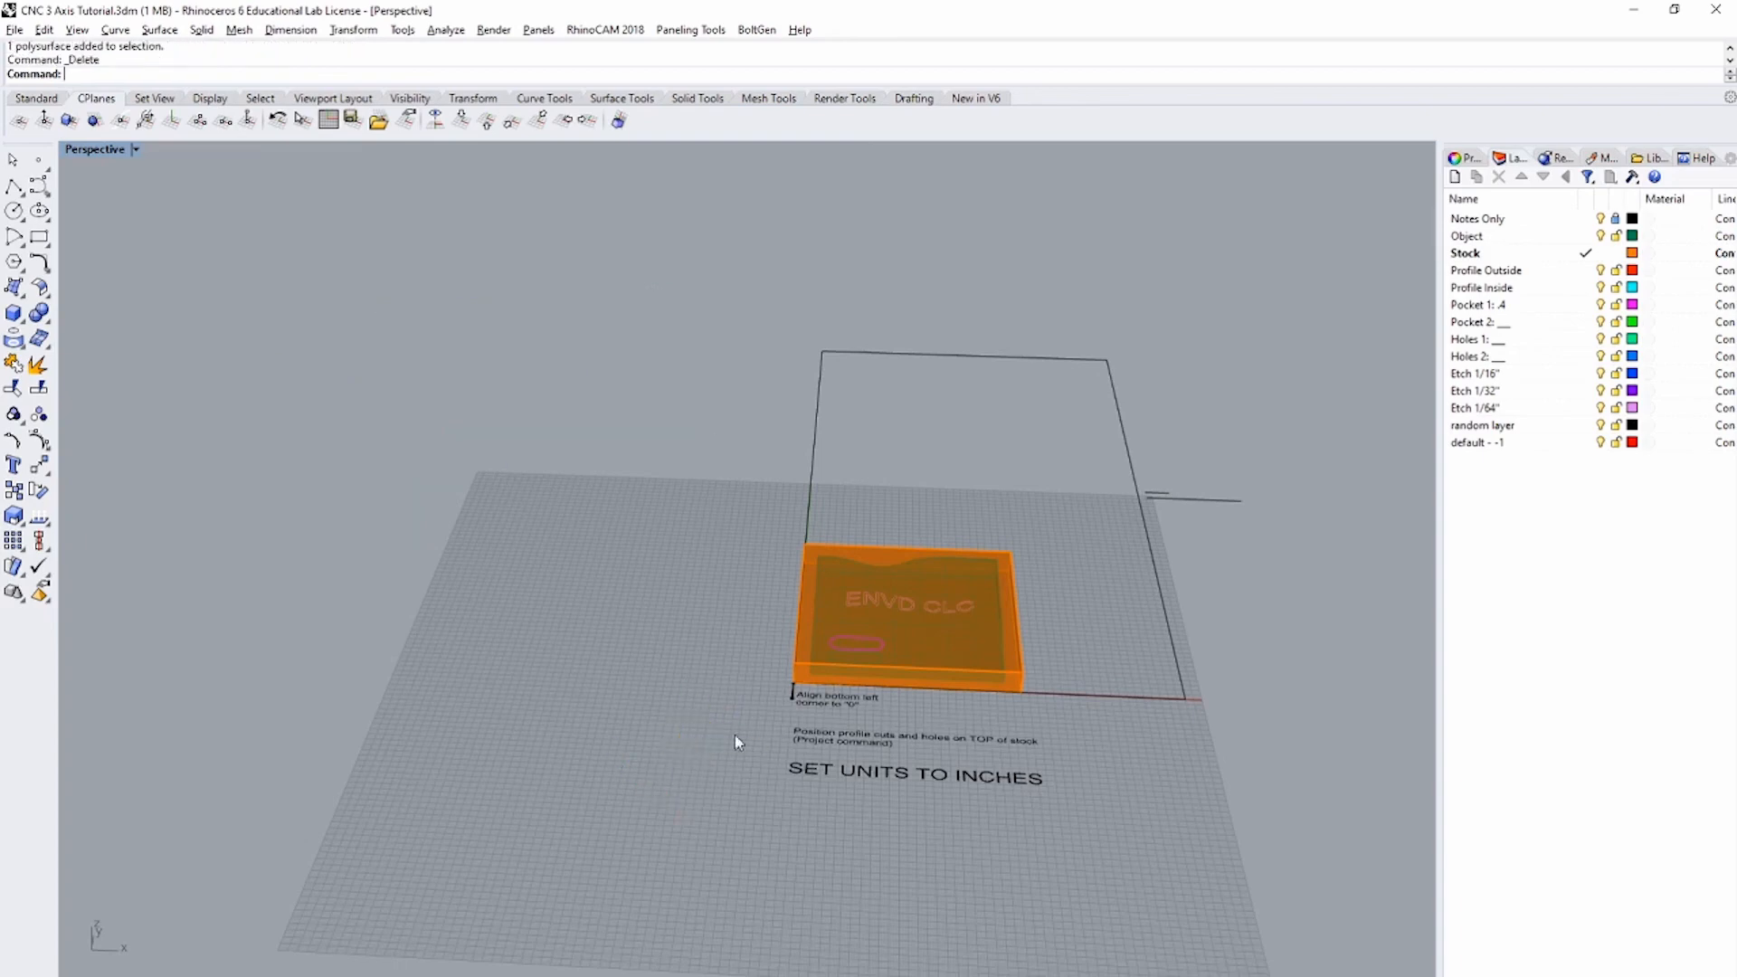
Step: Delete the unneeded layers random layer and default - -1
click(1568, 427)
shift+click(1548, 443)
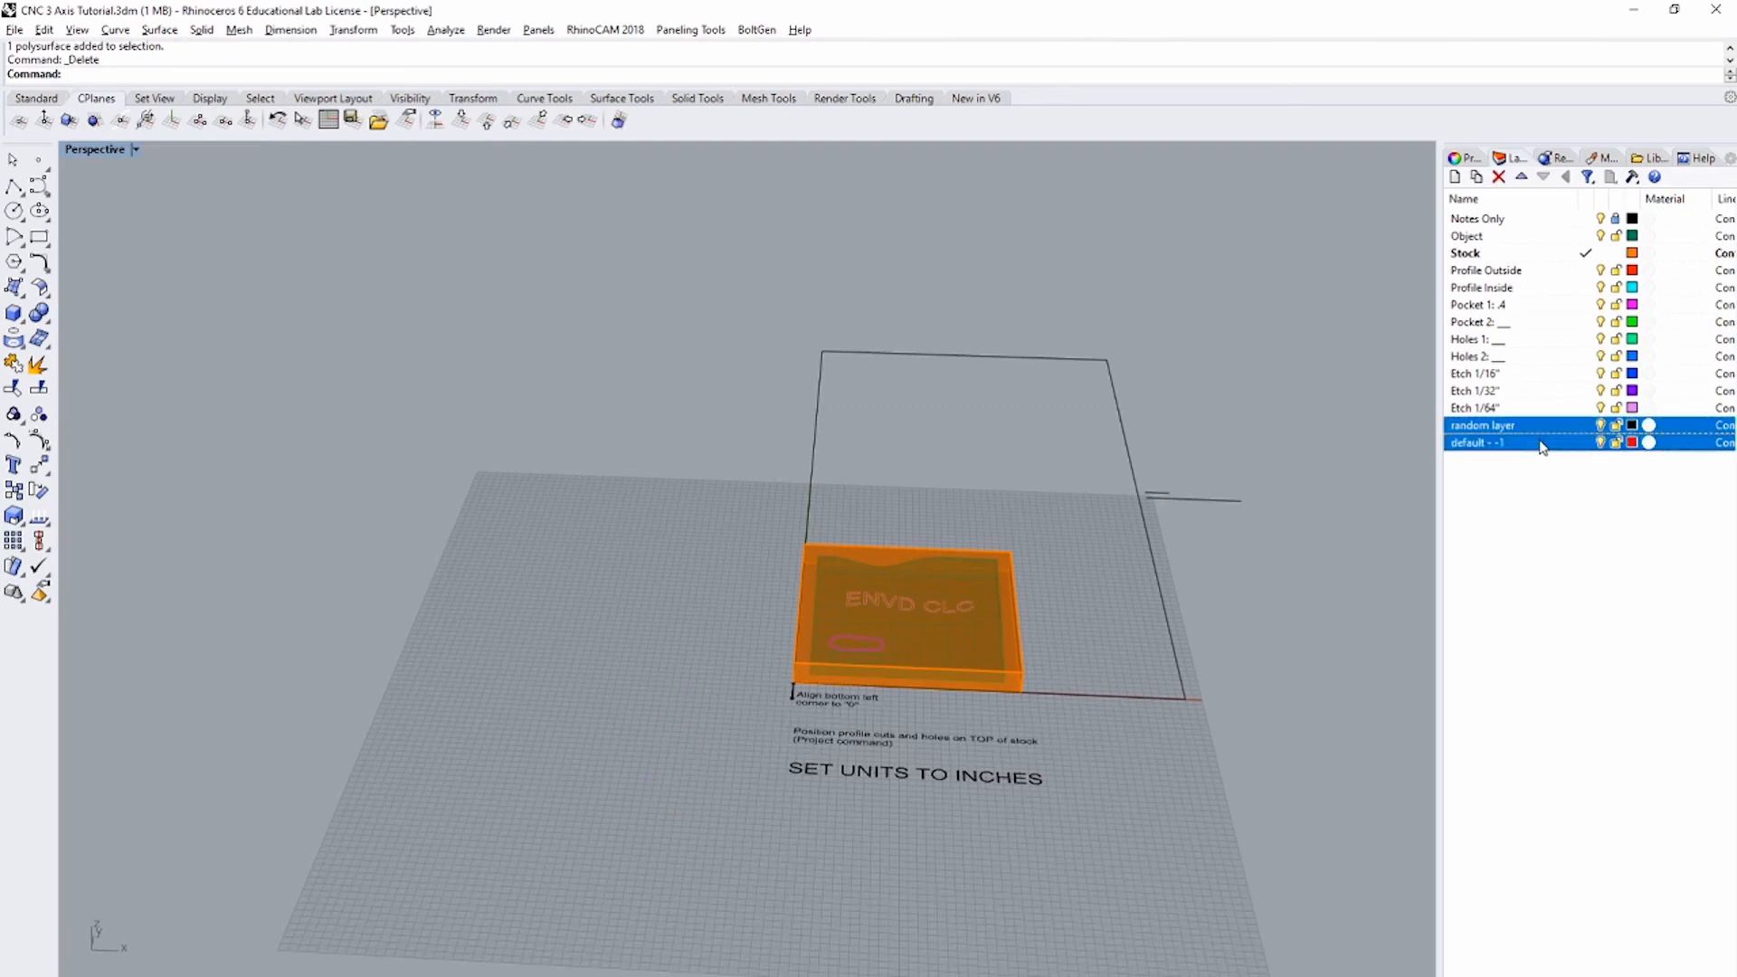
click(1501, 181)
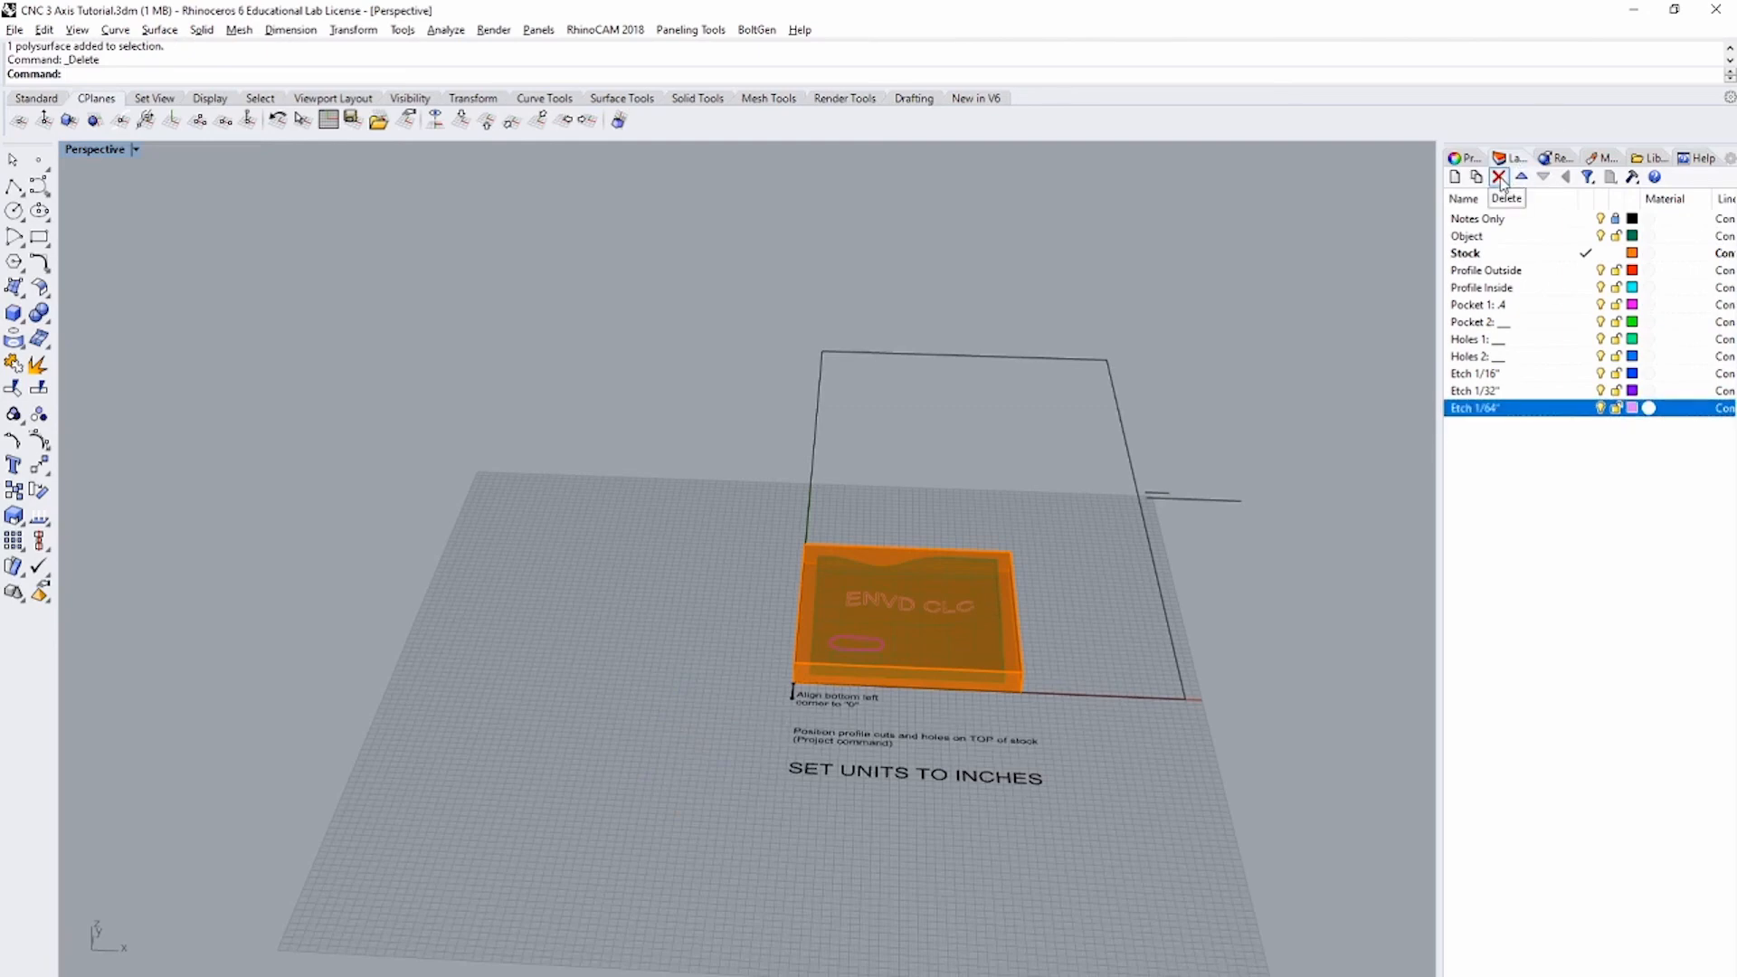
Step: Inspect the remaining stock block with its ENVD CLC text and slot curve at the zero corner
right_drag(1221, 457, 1176, 470)
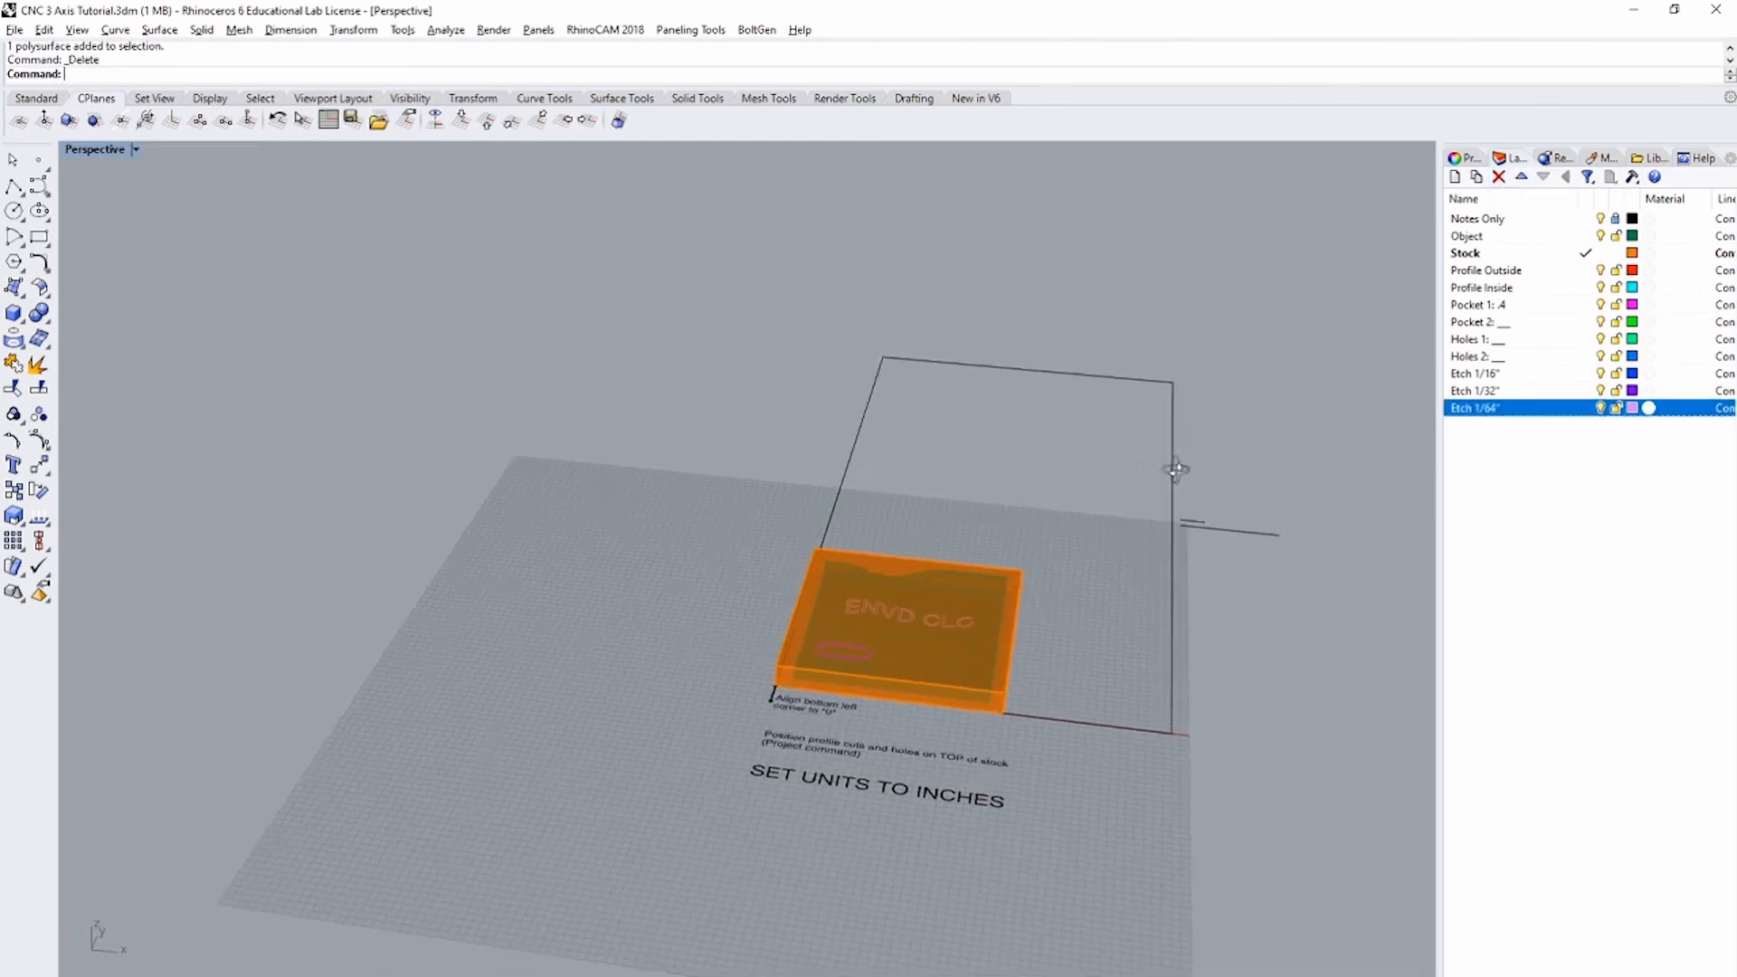
shift+right_drag(1122, 569, 932, 468)
right_drag(905, 581, 852, 584)
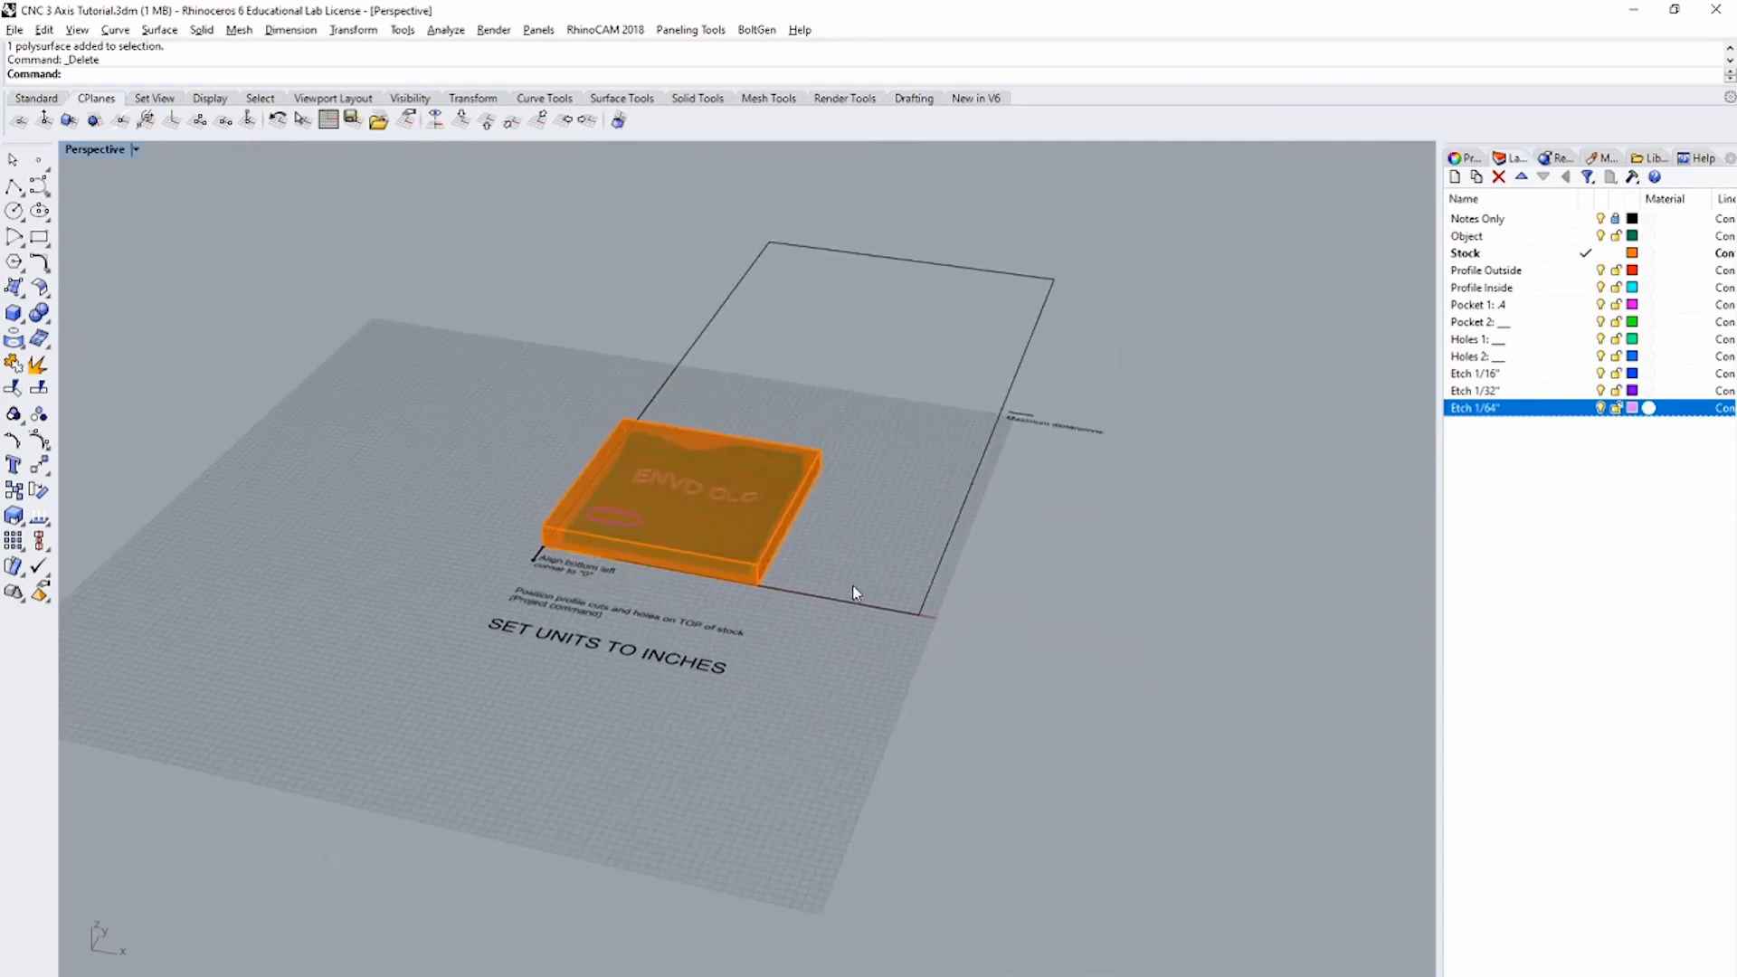
scroll(597, 523, up, 3)
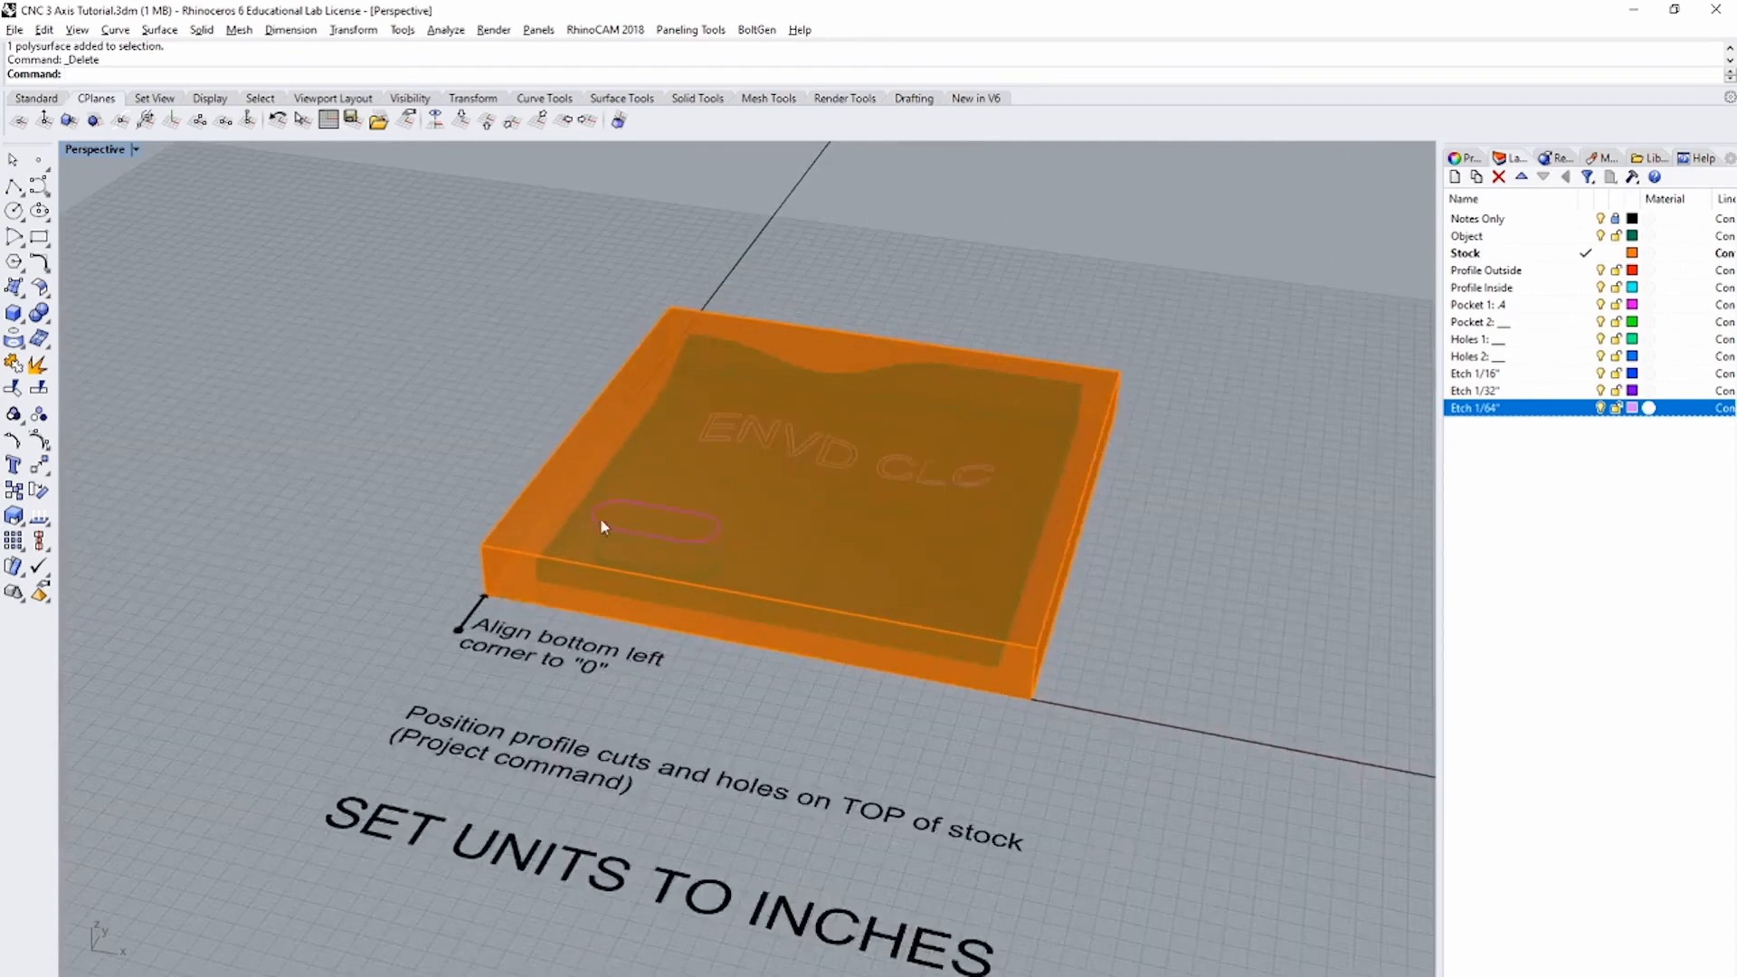